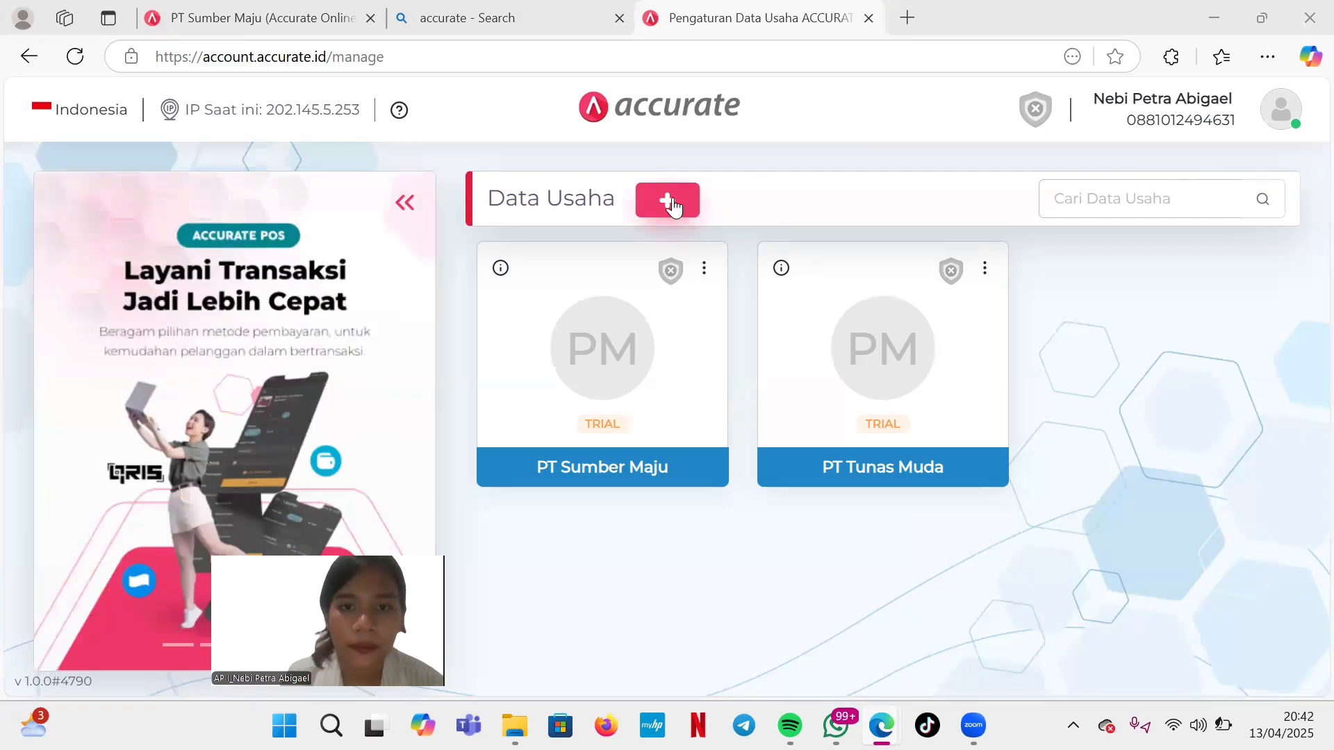
Create the business data file 'PT Electrict Fast' in the Computer & Electronics field.
left_click(668, 202)
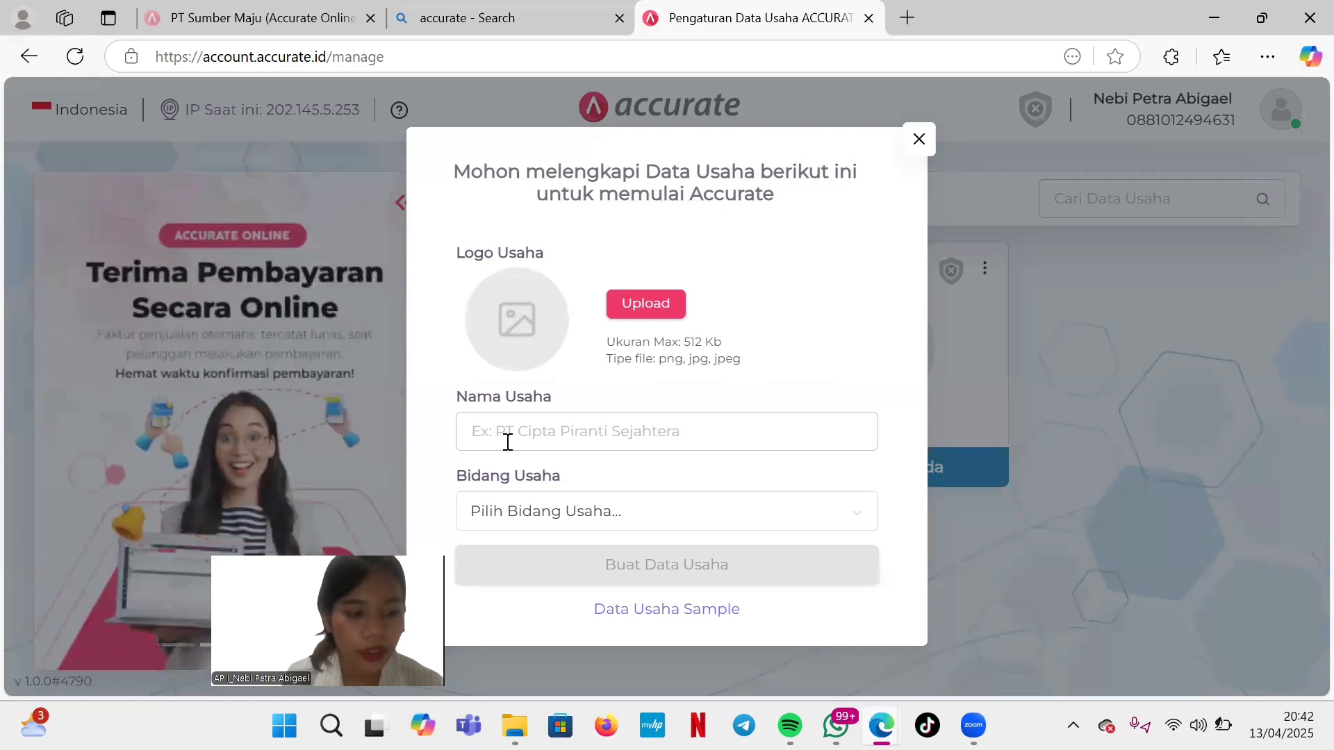
left_click(508, 442)
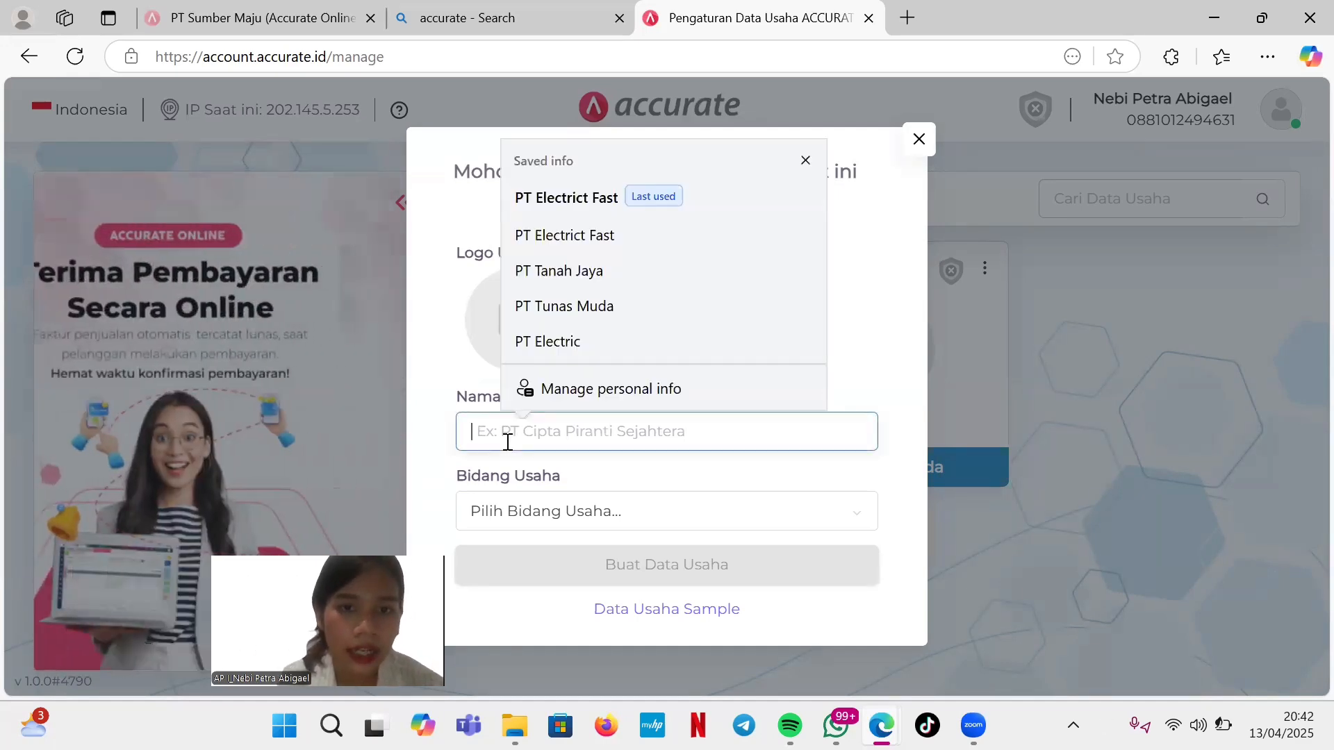
type("PT")
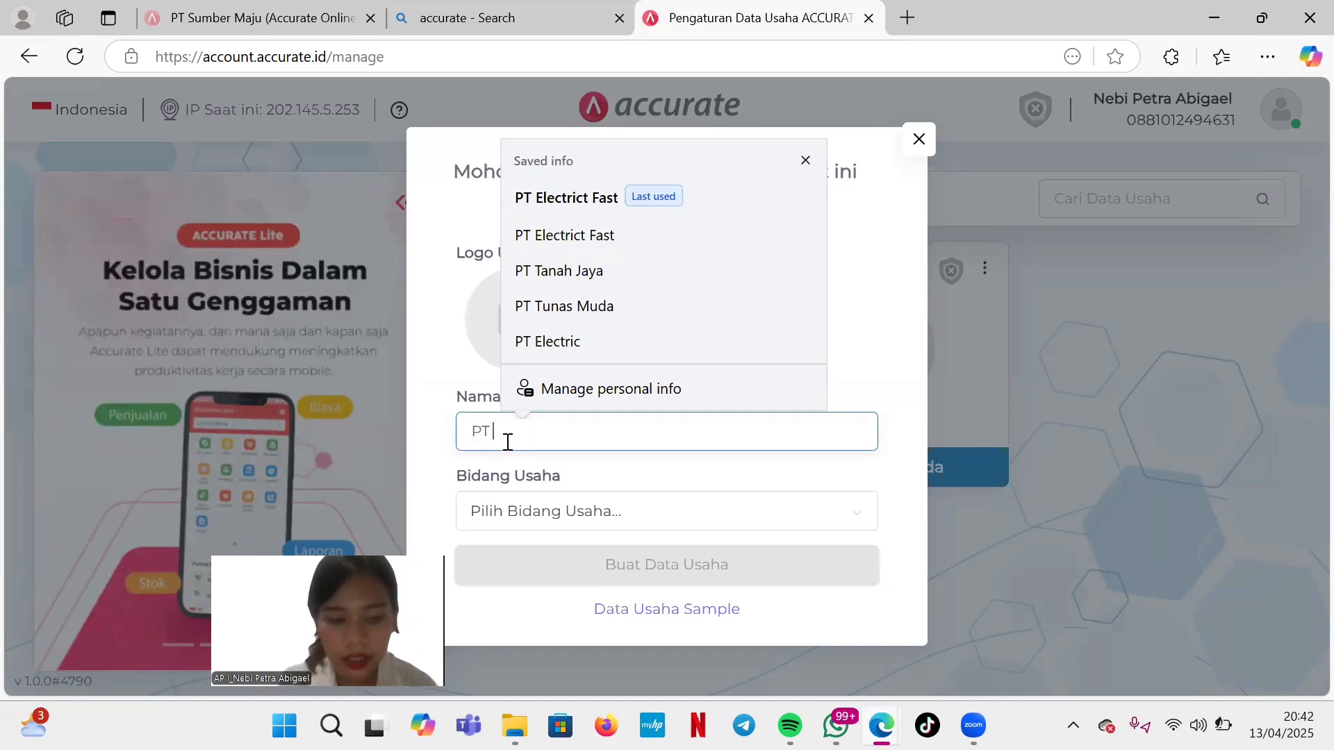
type(" El")
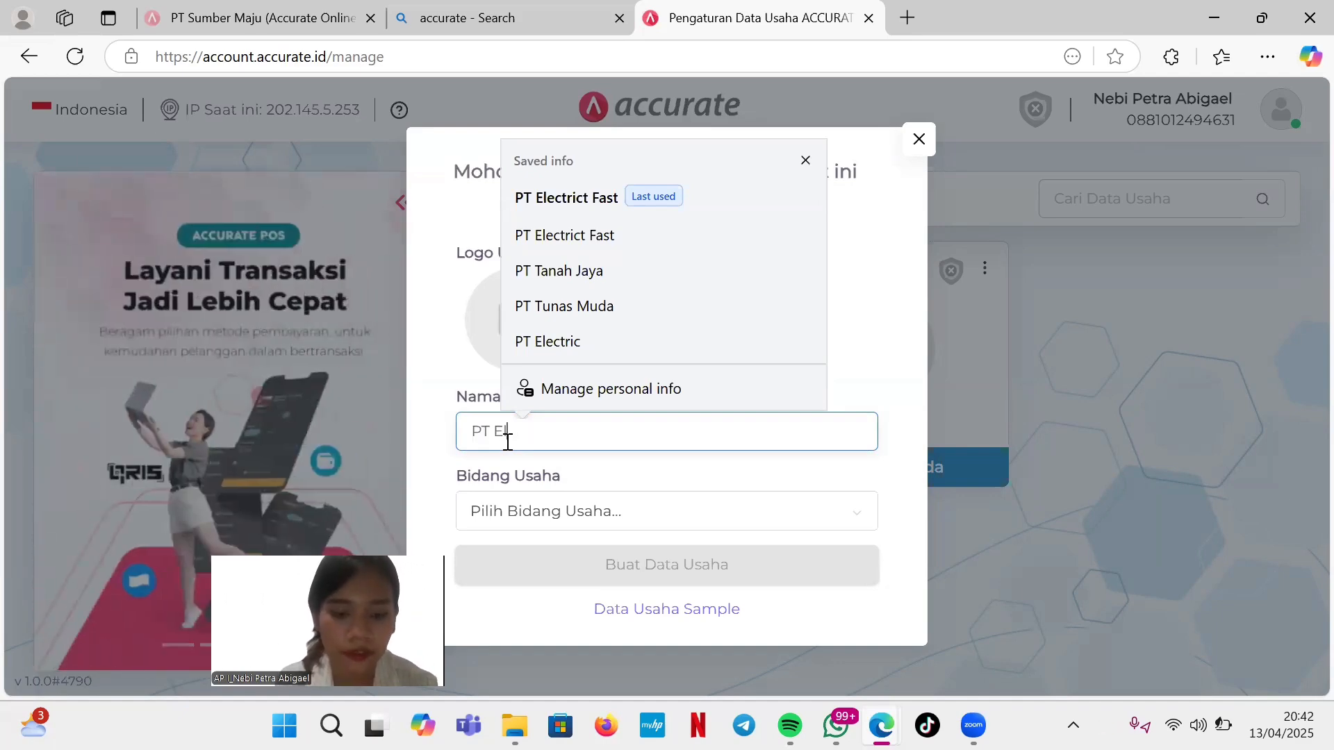
type("ectrict Fast")
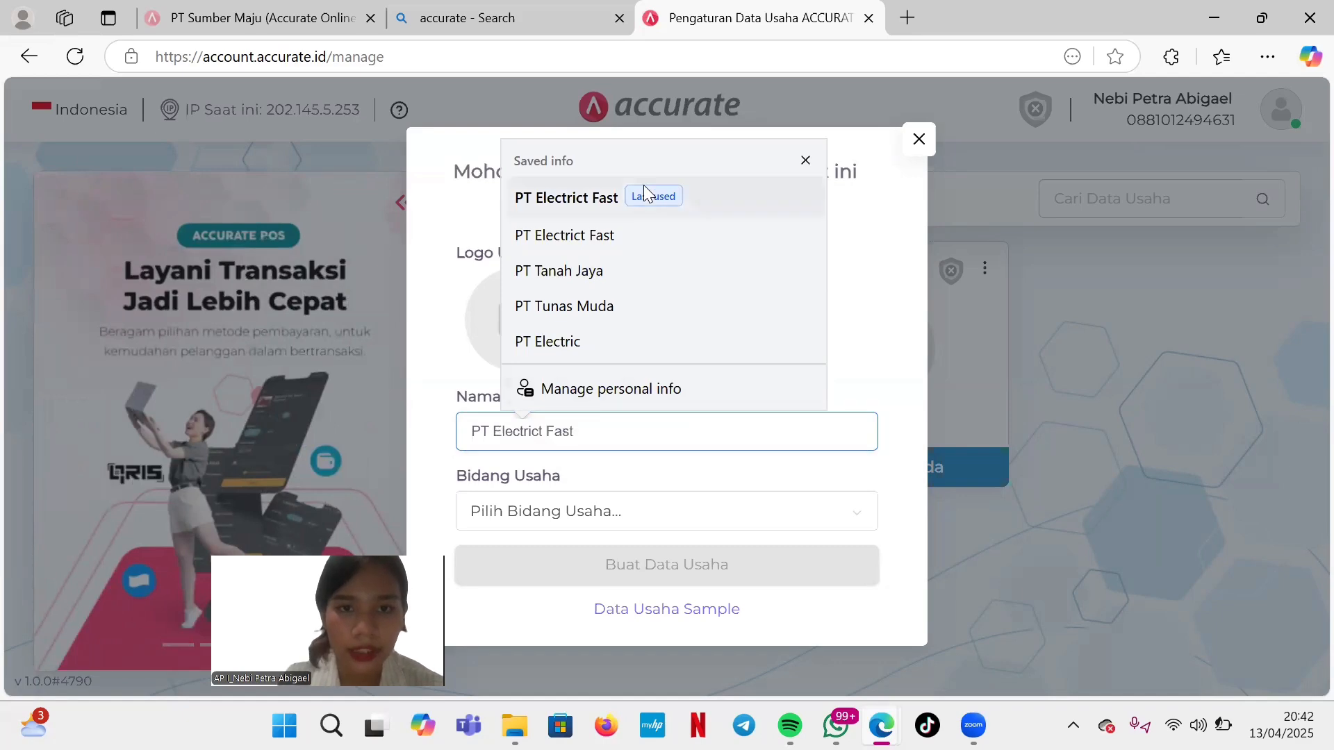
left_click(586, 201)
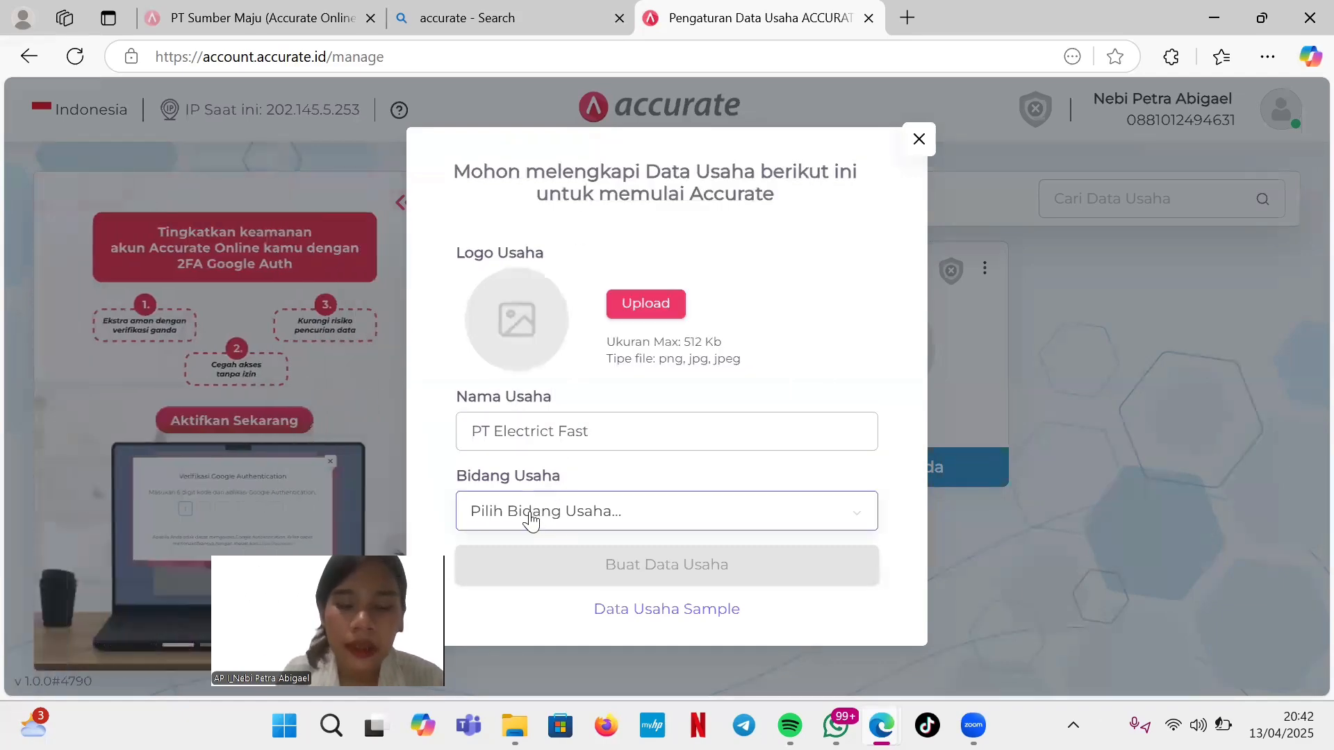
left_click(531, 514)
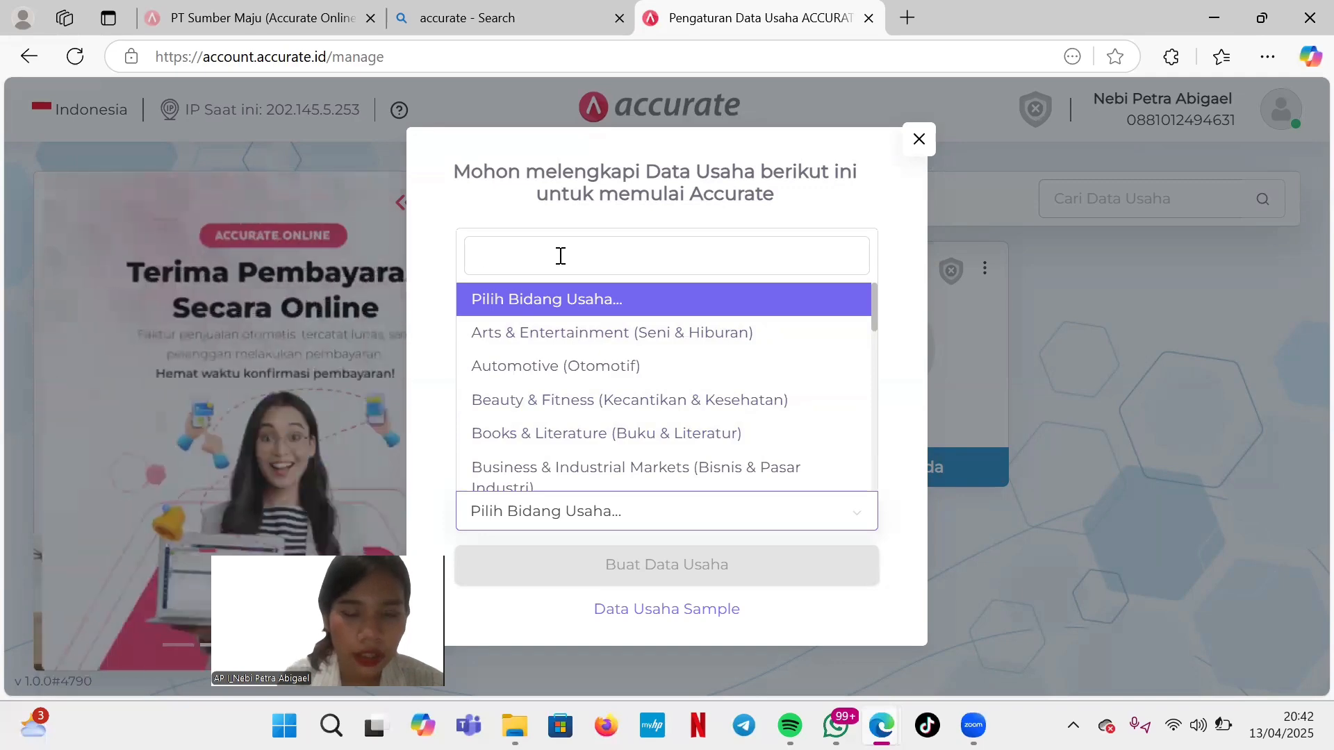
type("c")
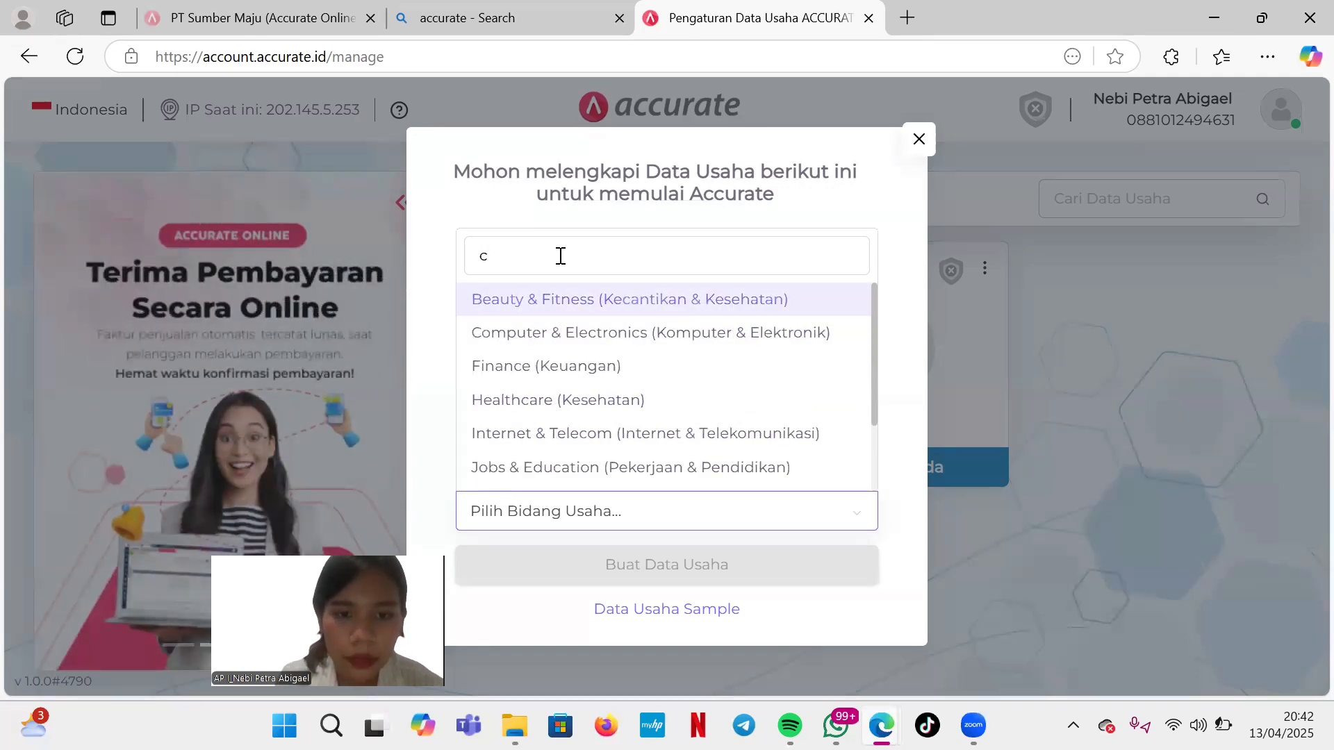
type("ompu")
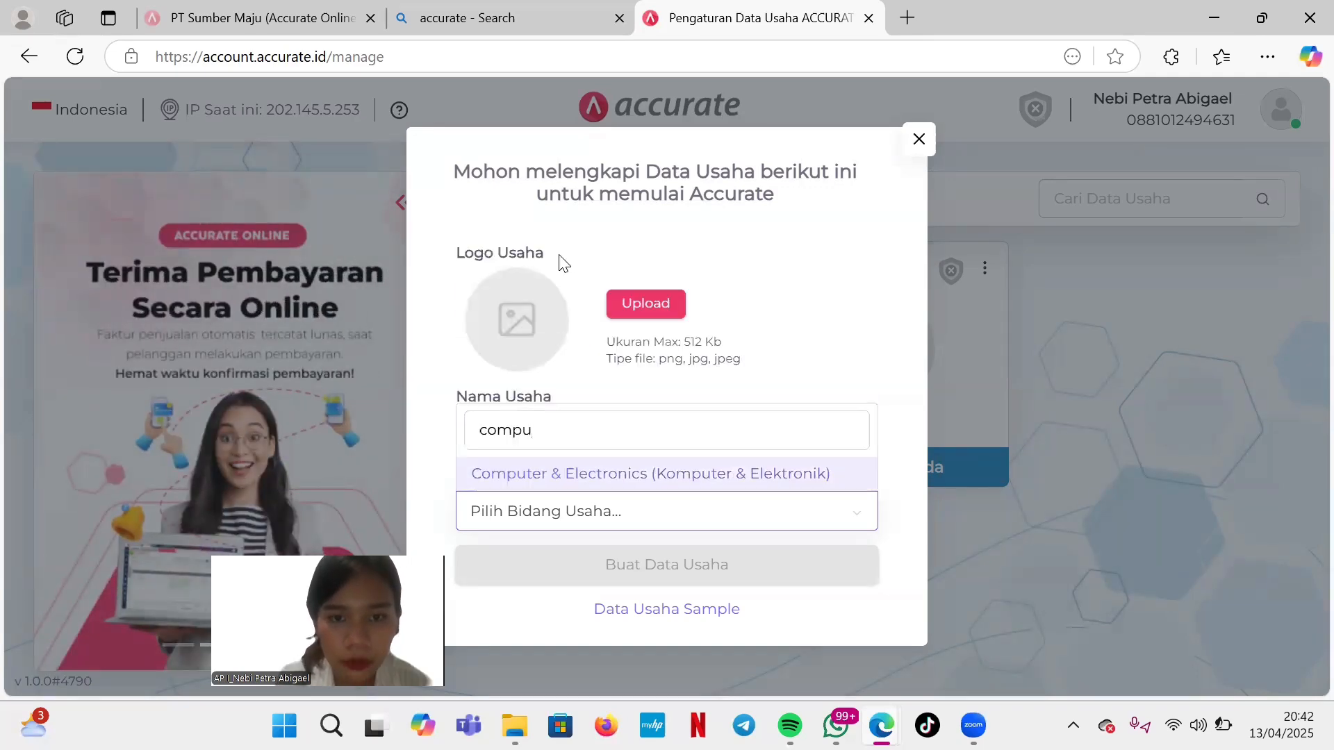
left_click(551, 476)
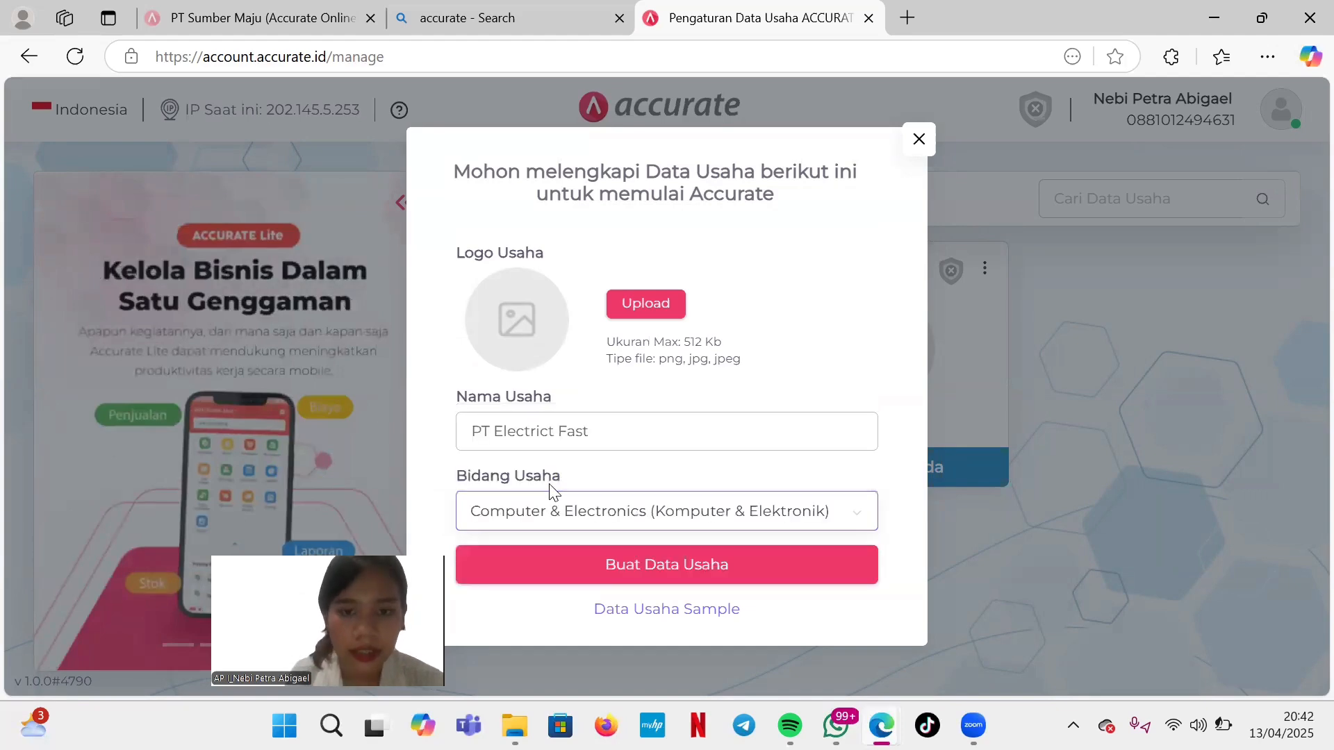
left_click(657, 571)
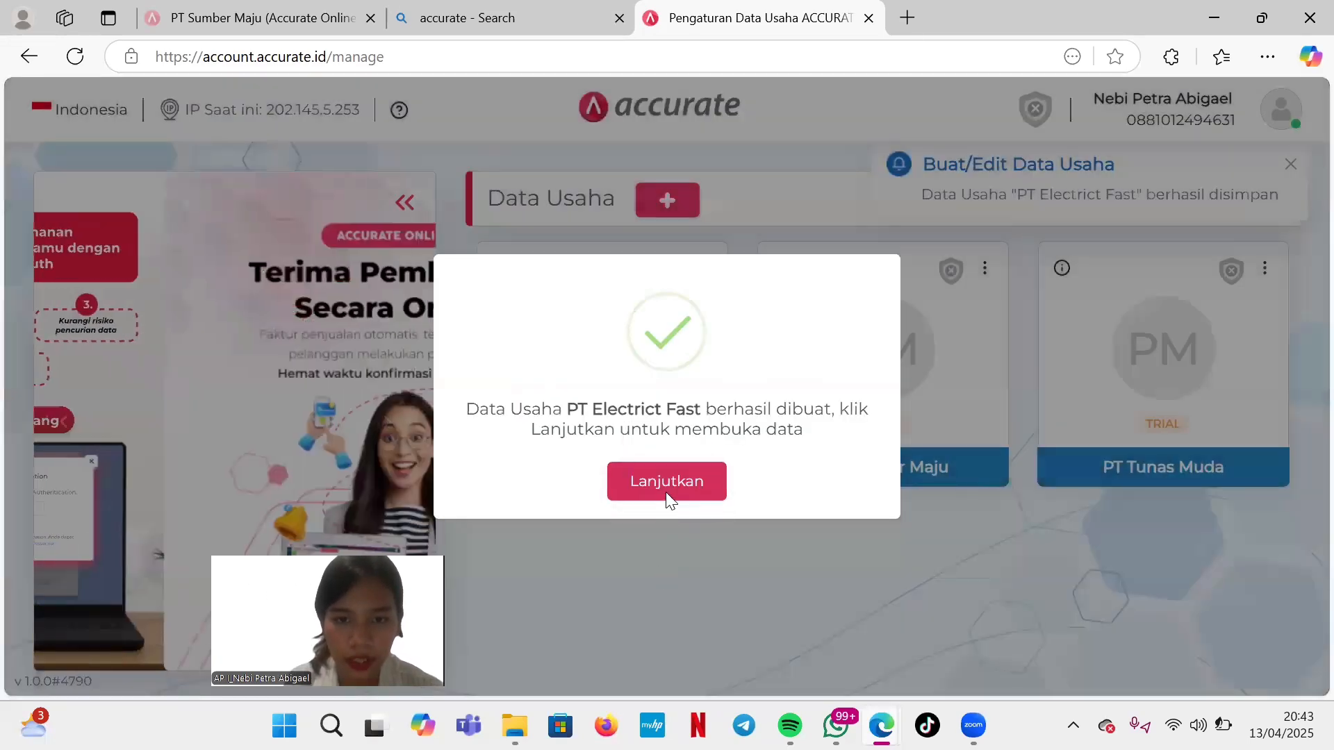
Open the new data file, set category DISTRIBUTOR and start date 31/12/2020.
left_click(666, 496)
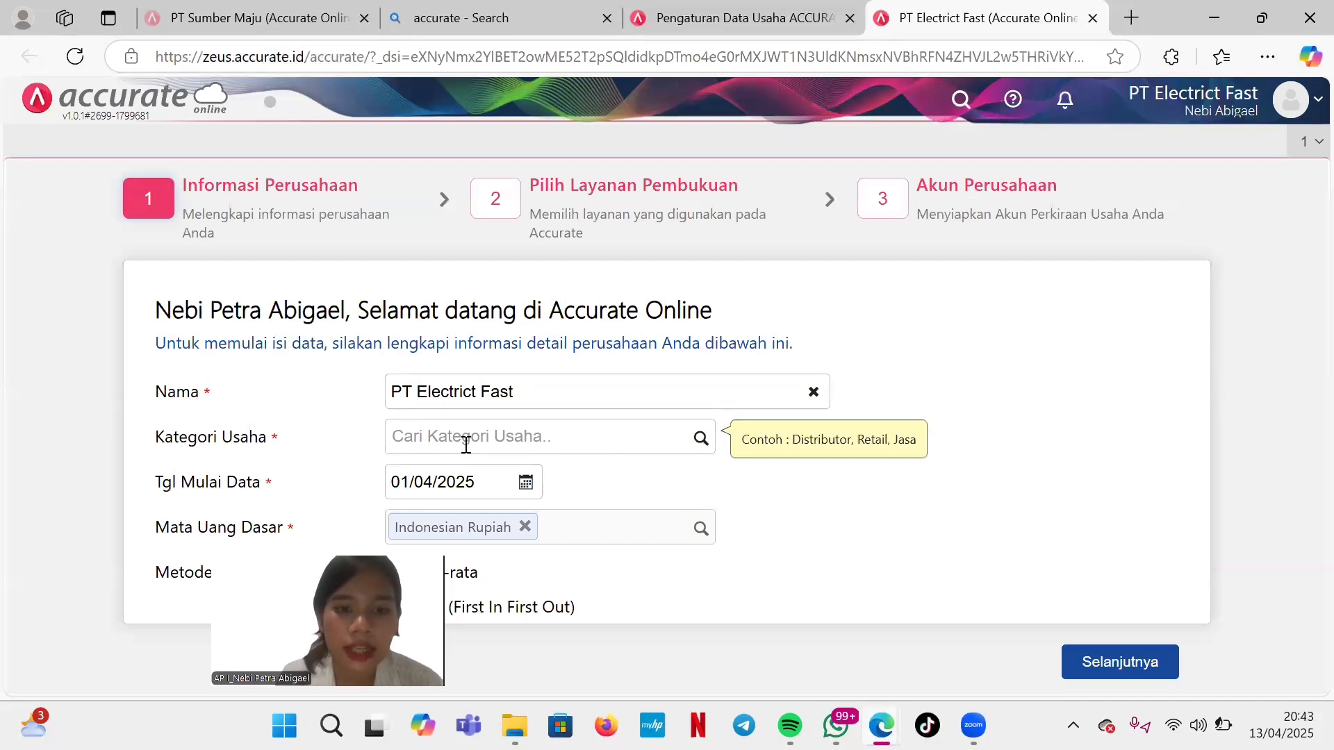
left_click(708, 448)
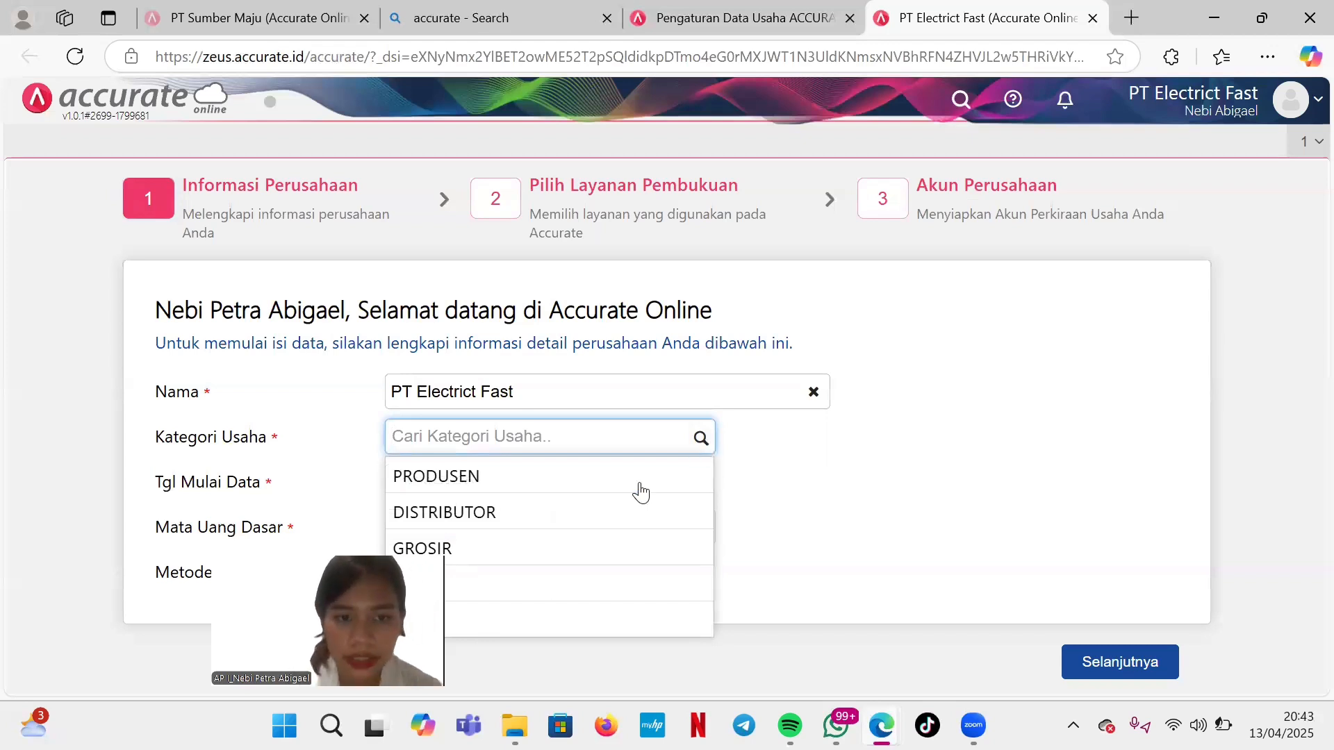
left_click(616, 515)
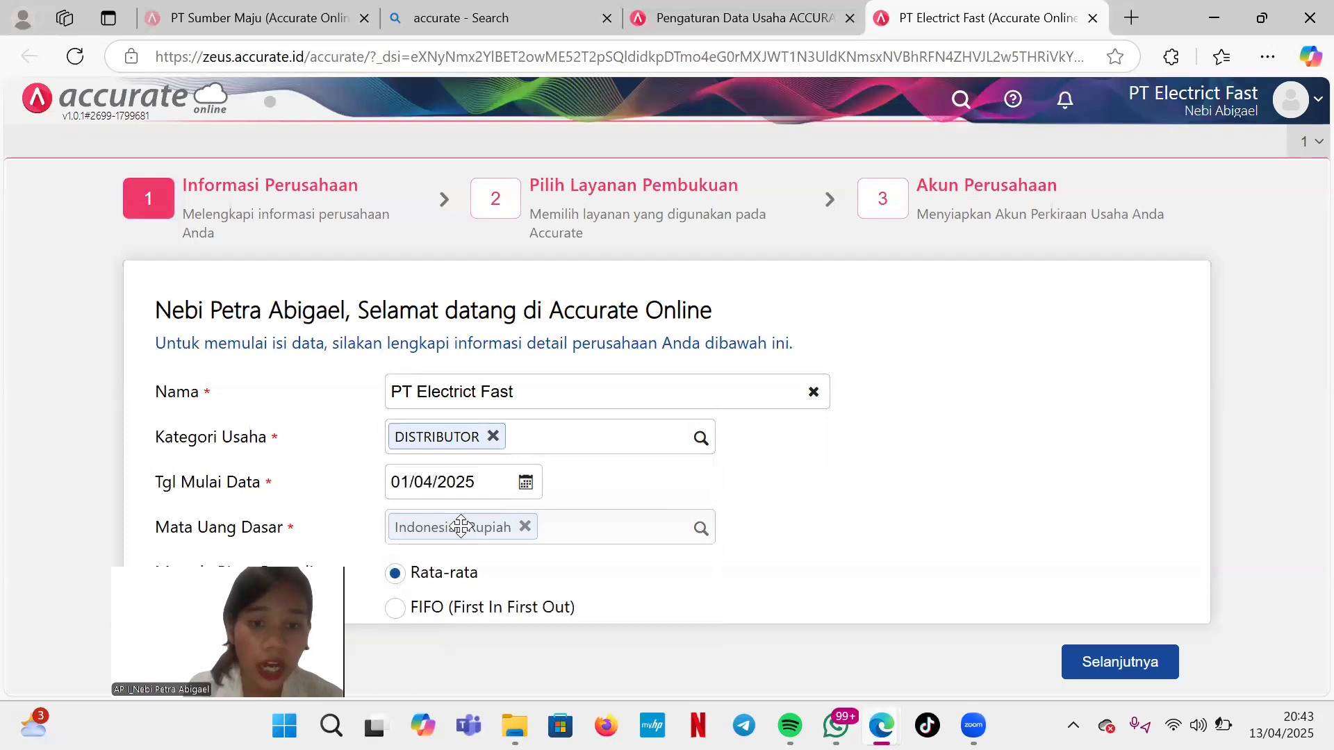
left_click(530, 490)
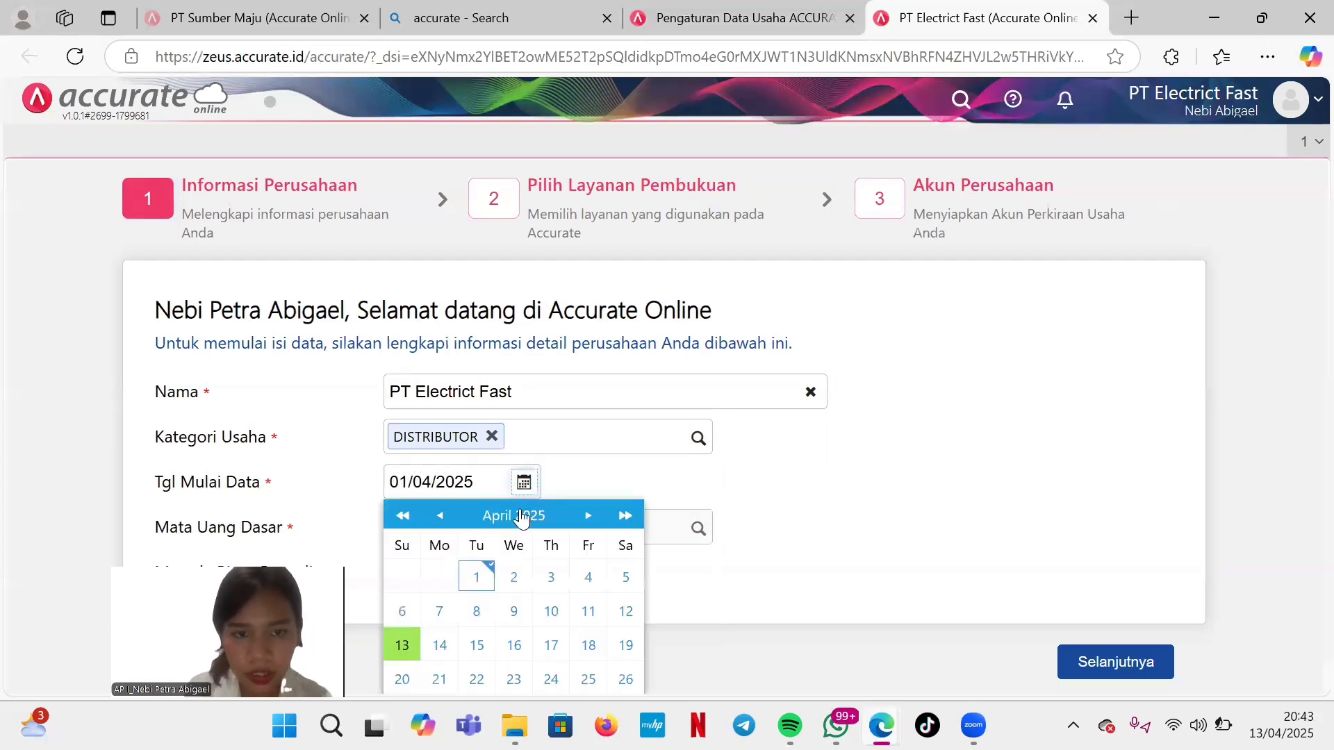
left_click(523, 516)
left_click(533, 514)
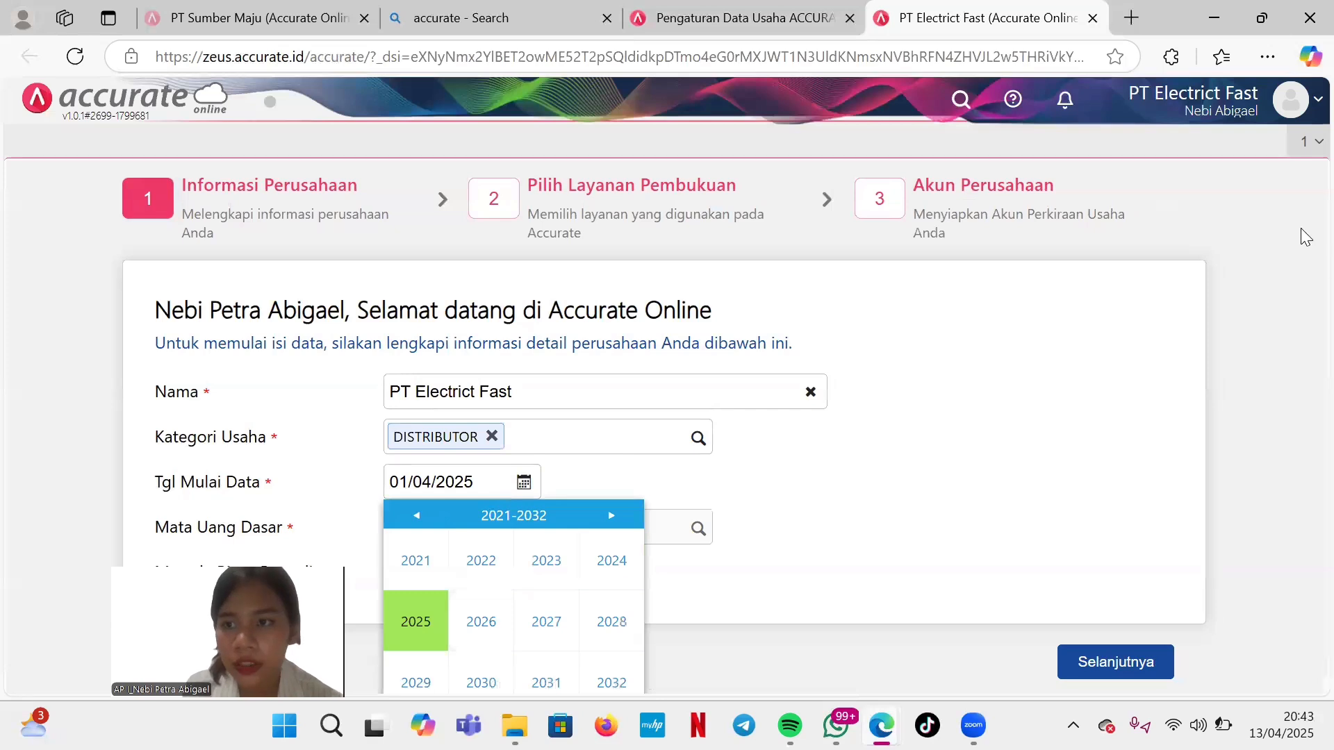
scroll(1307, 306, "down", 1)
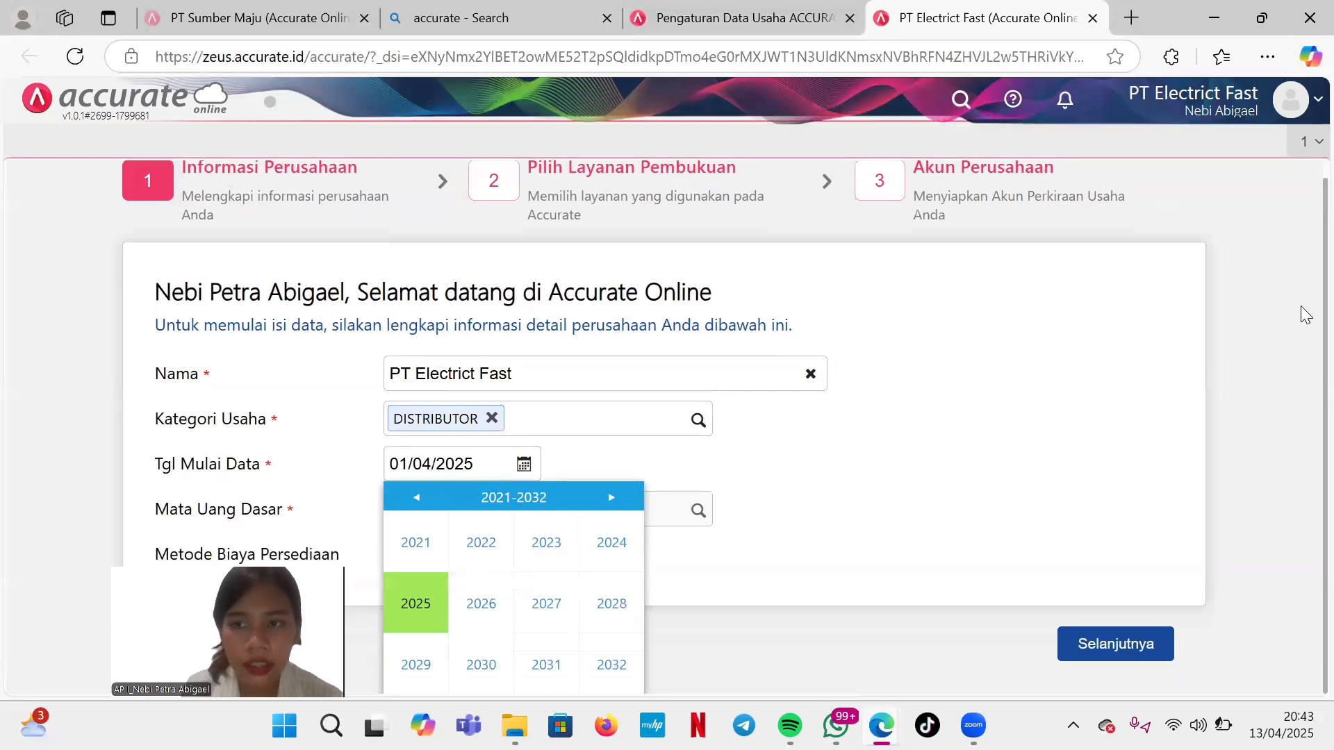
left_click(417, 499)
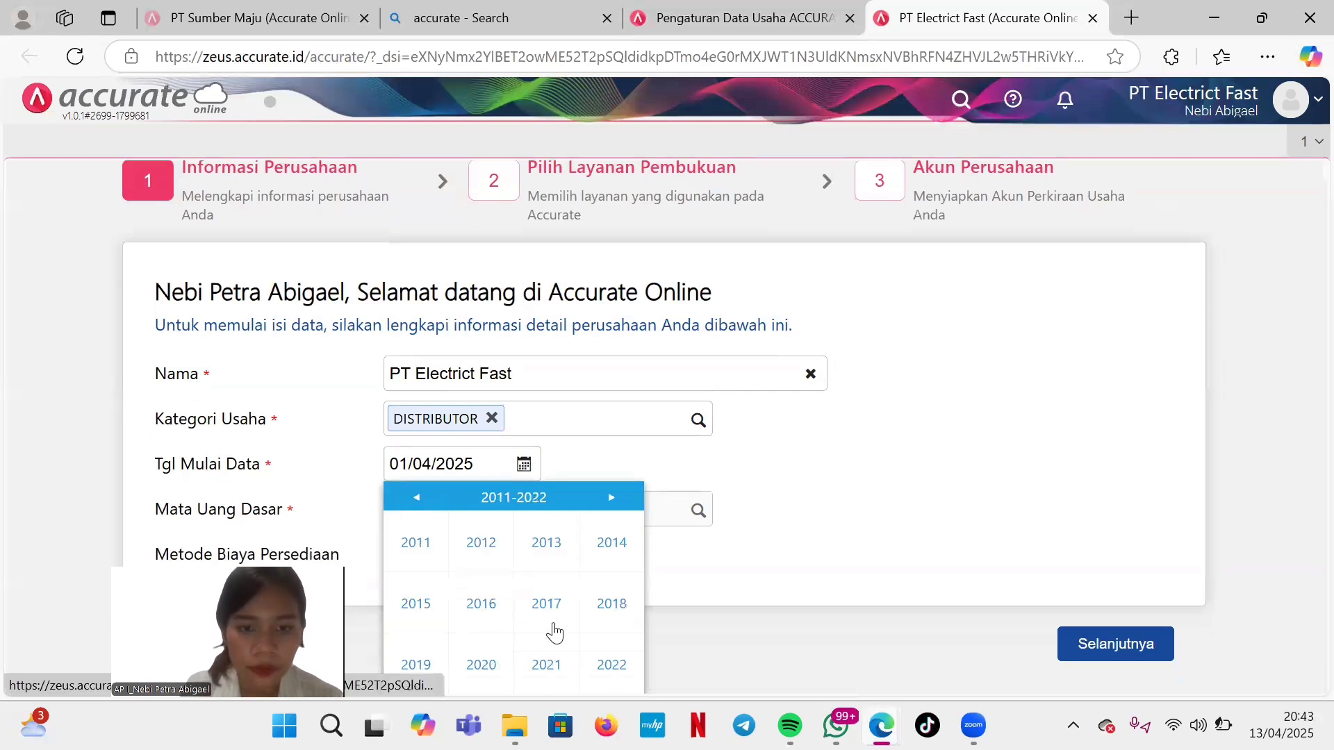
left_click(468, 677)
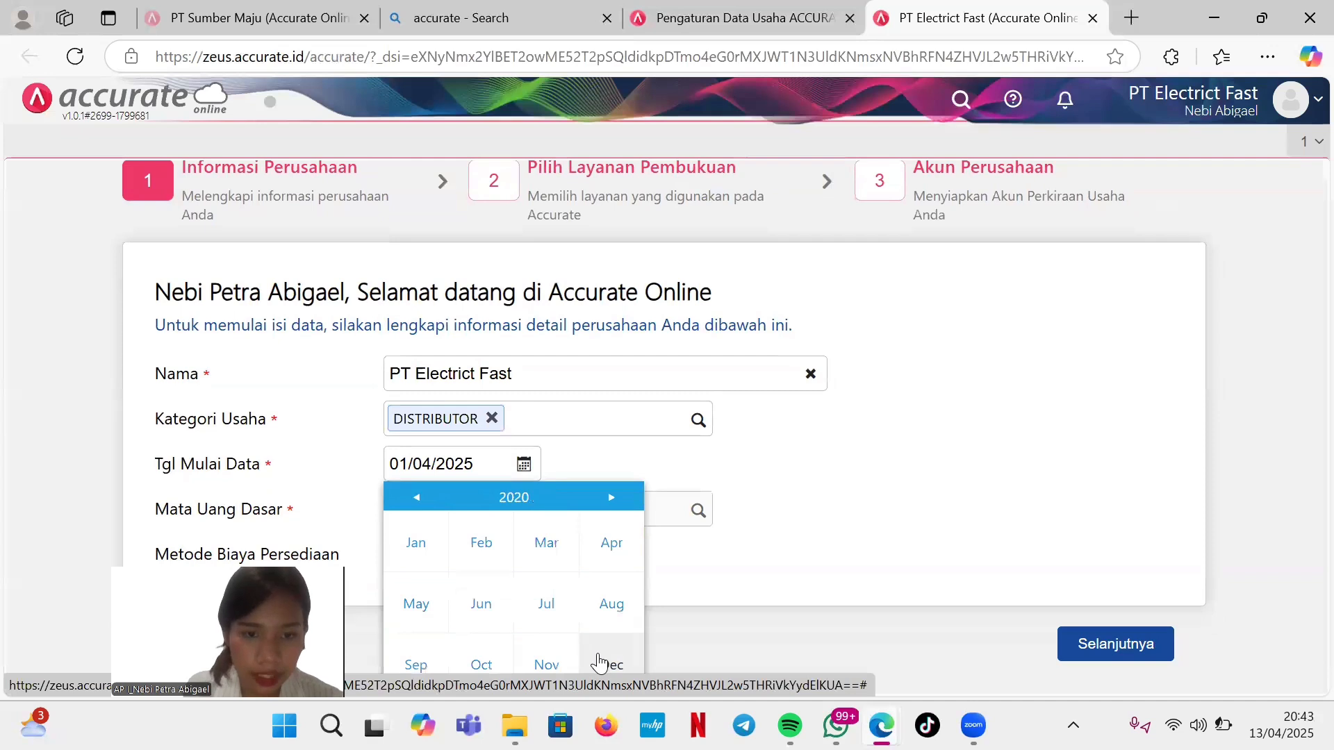
left_click(610, 664)
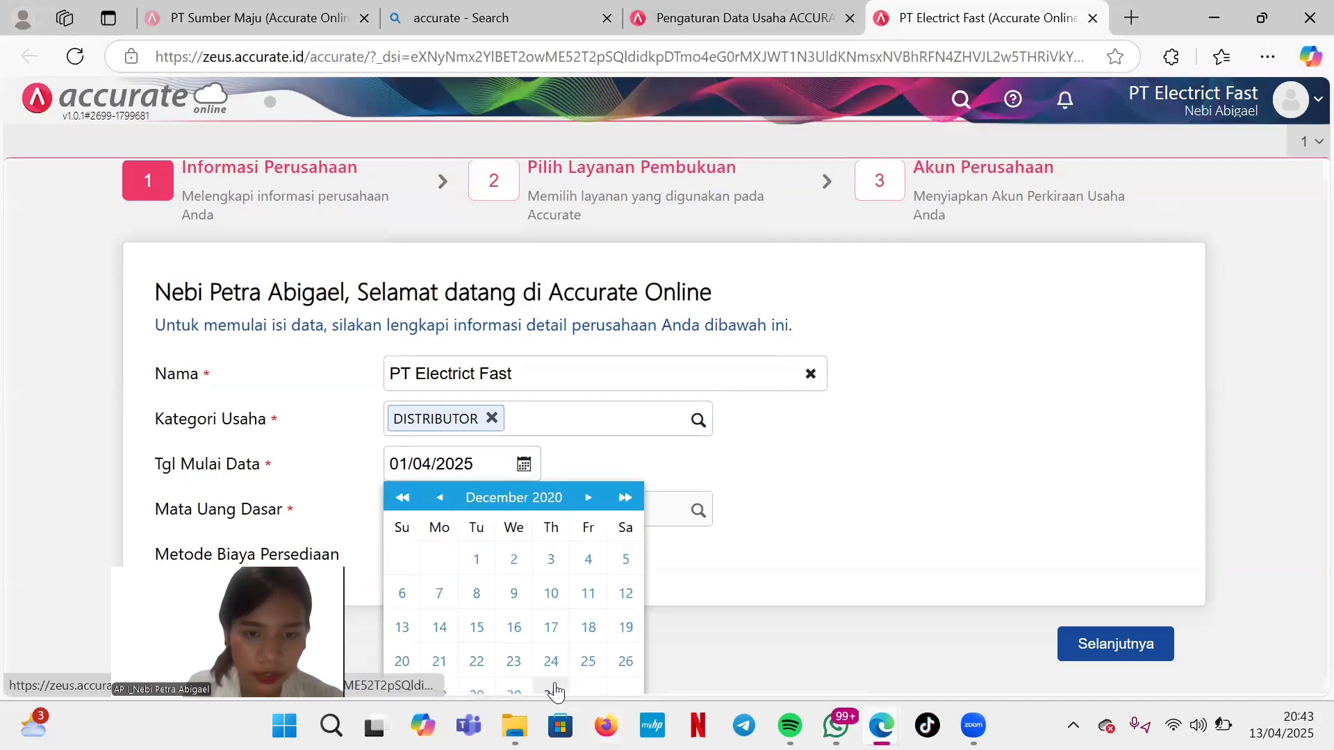
left_click(553, 688)
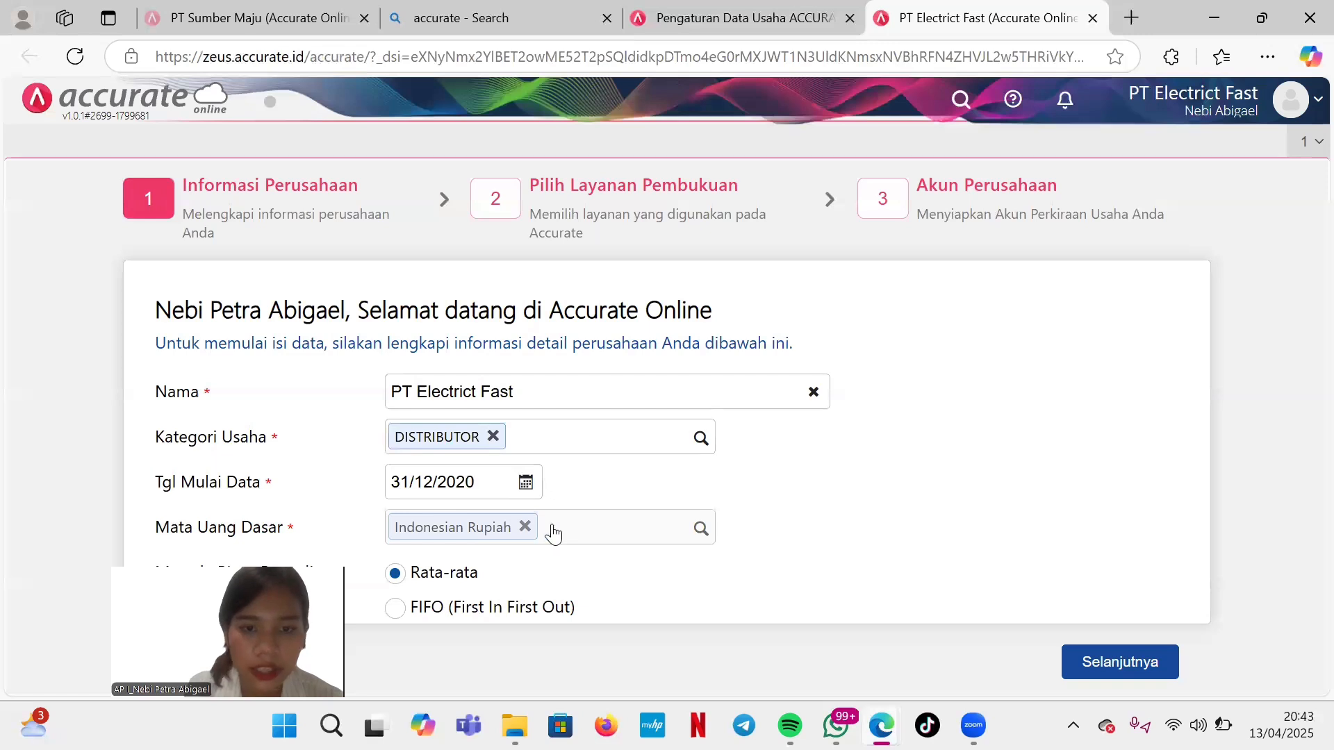
Choose FIFO inventory costing and continue to the bookkeeping service step.
left_click(409, 615)
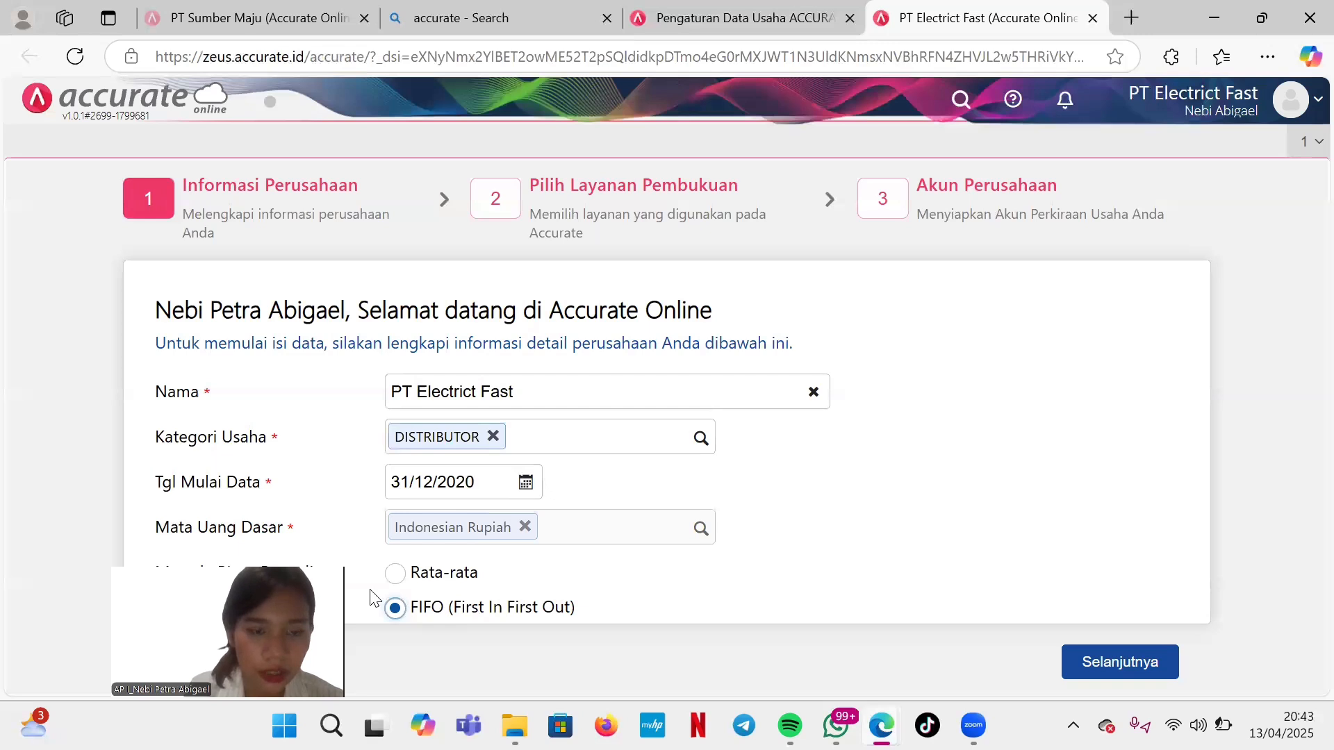
left_click_drag(327, 610, 431, 654)
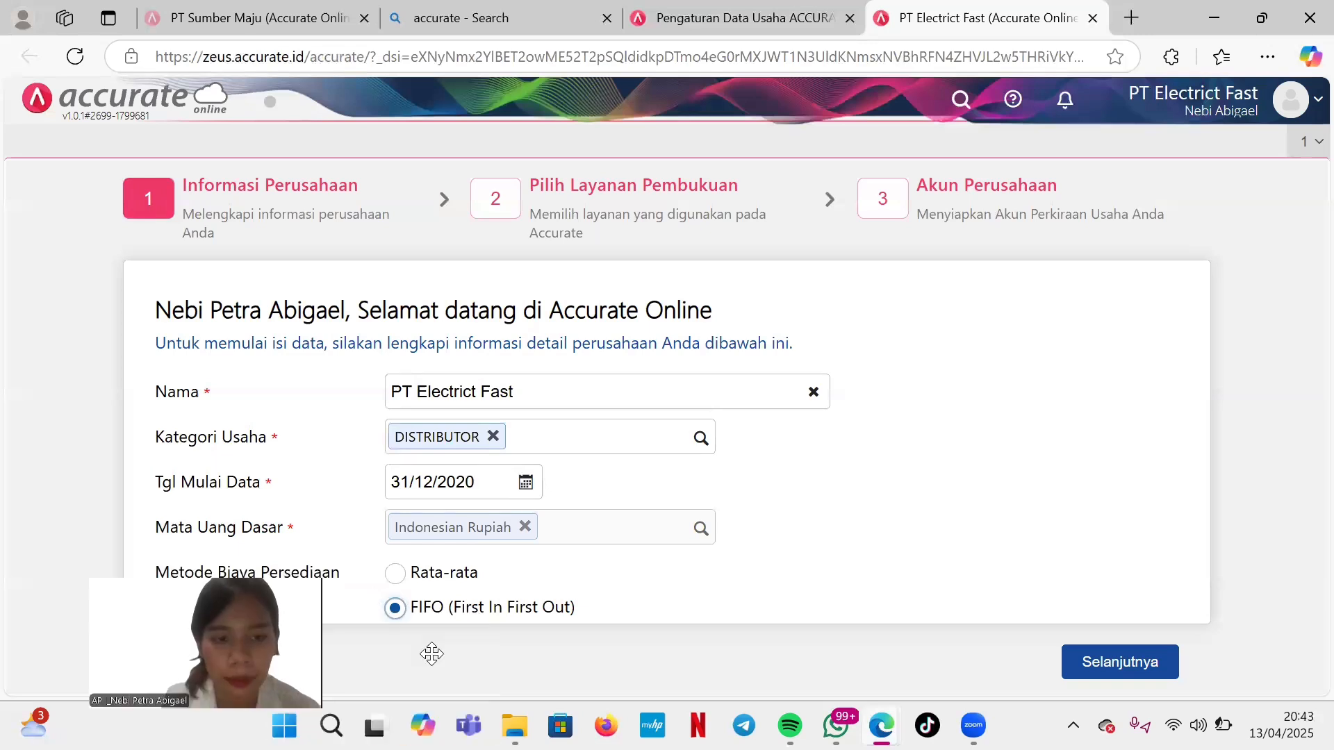
left_click(1125, 667)
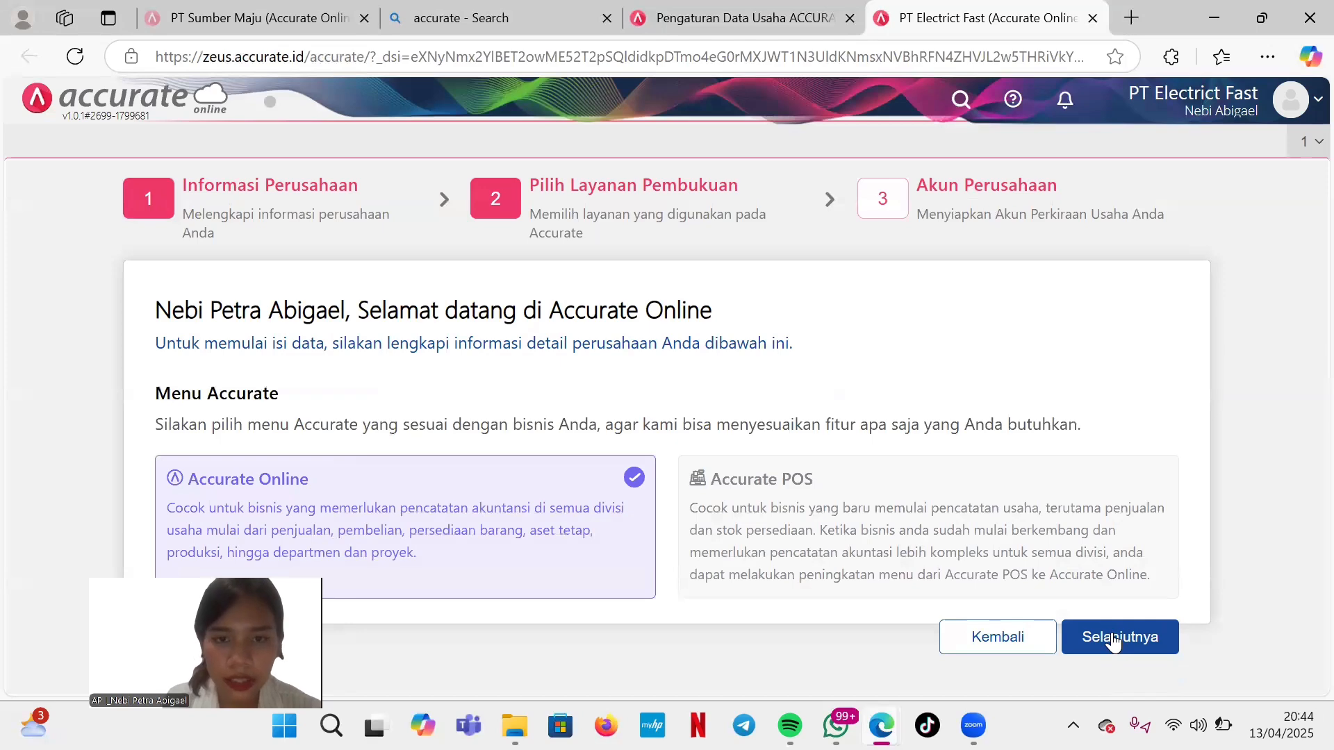
Finish setup with the automatic chart of accounts and close the Pengumuman and Berita tabs.
left_click(1114, 639)
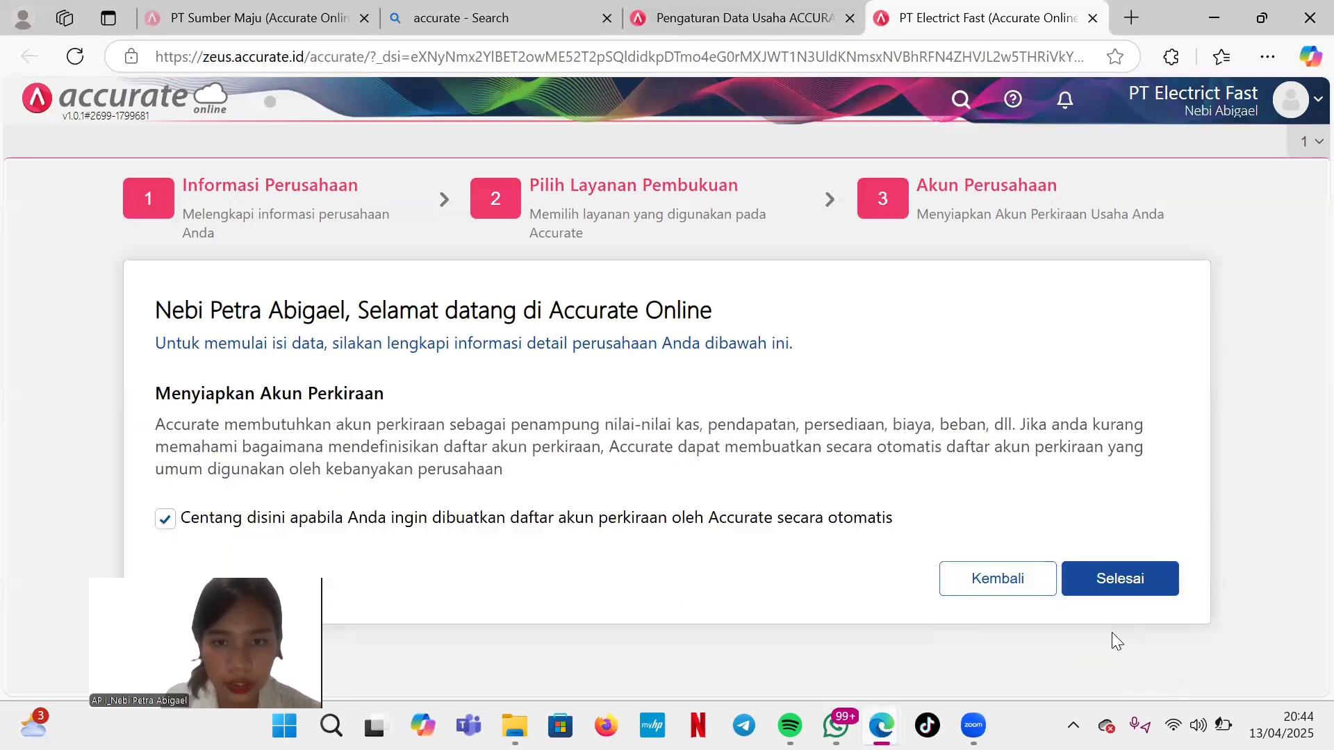
left_click(1105, 588)
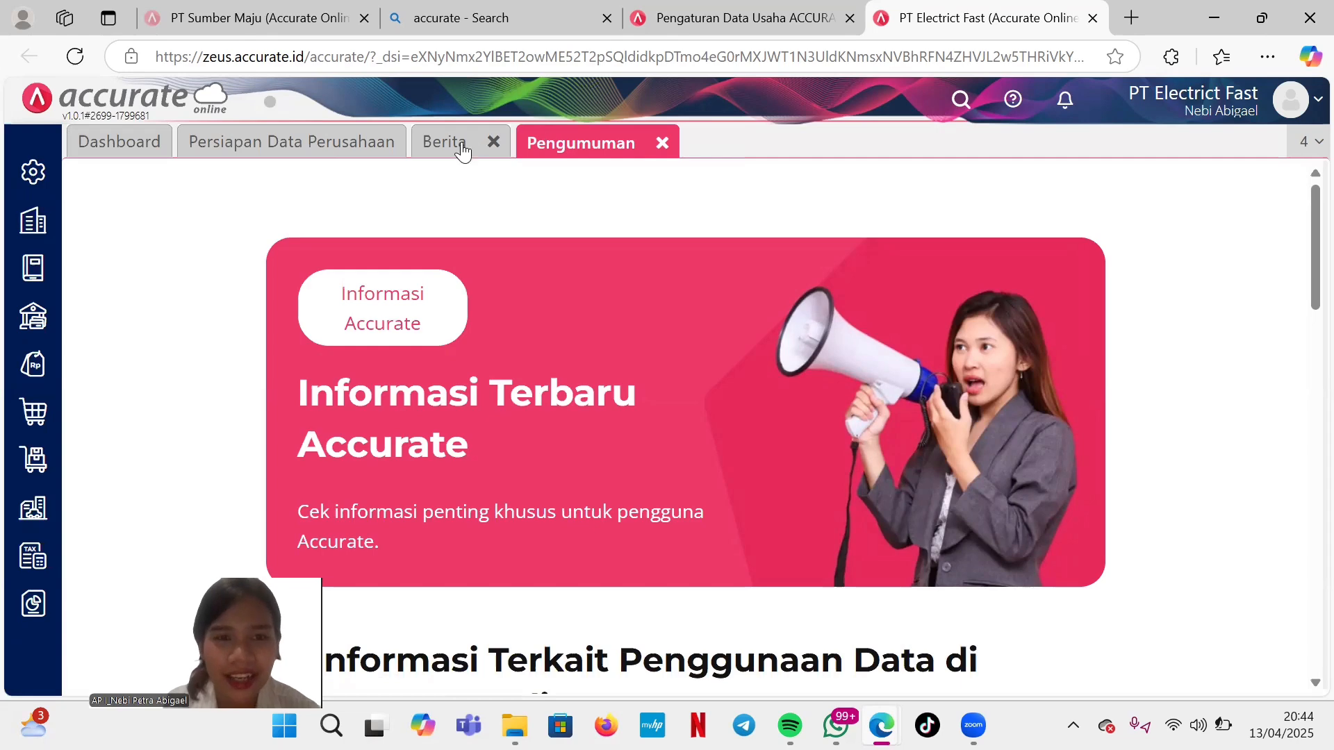
left_click(663, 144)
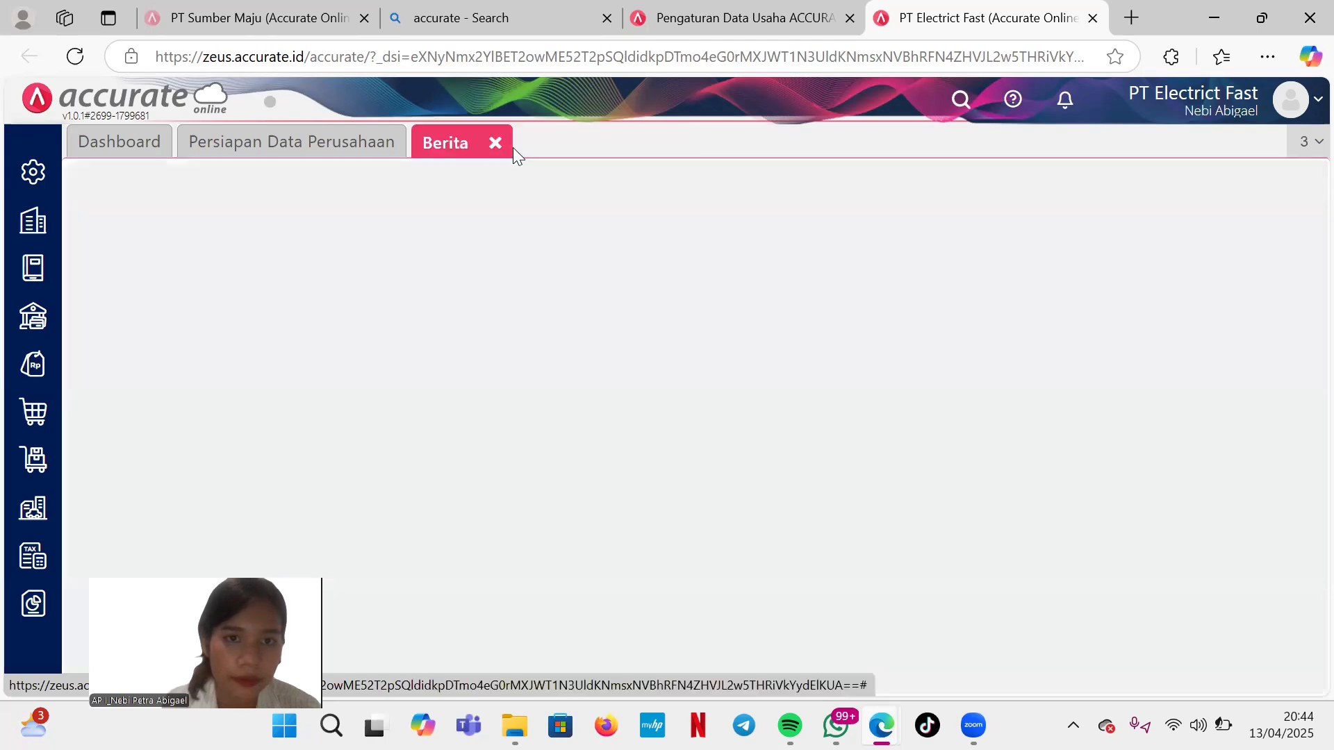
left_click(494, 142)
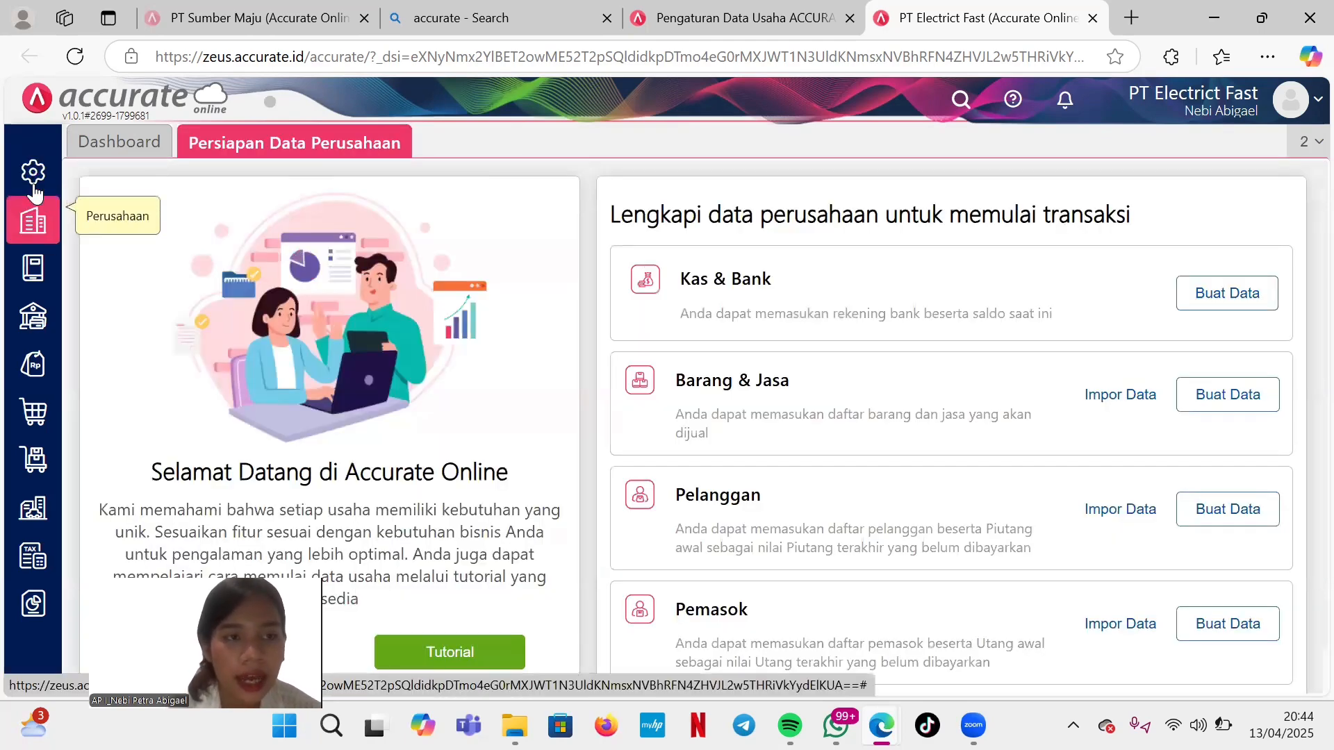
Open Preferensi to show company info: DISTRIBUTOR, Computer & Electronics.
left_click(33, 185)
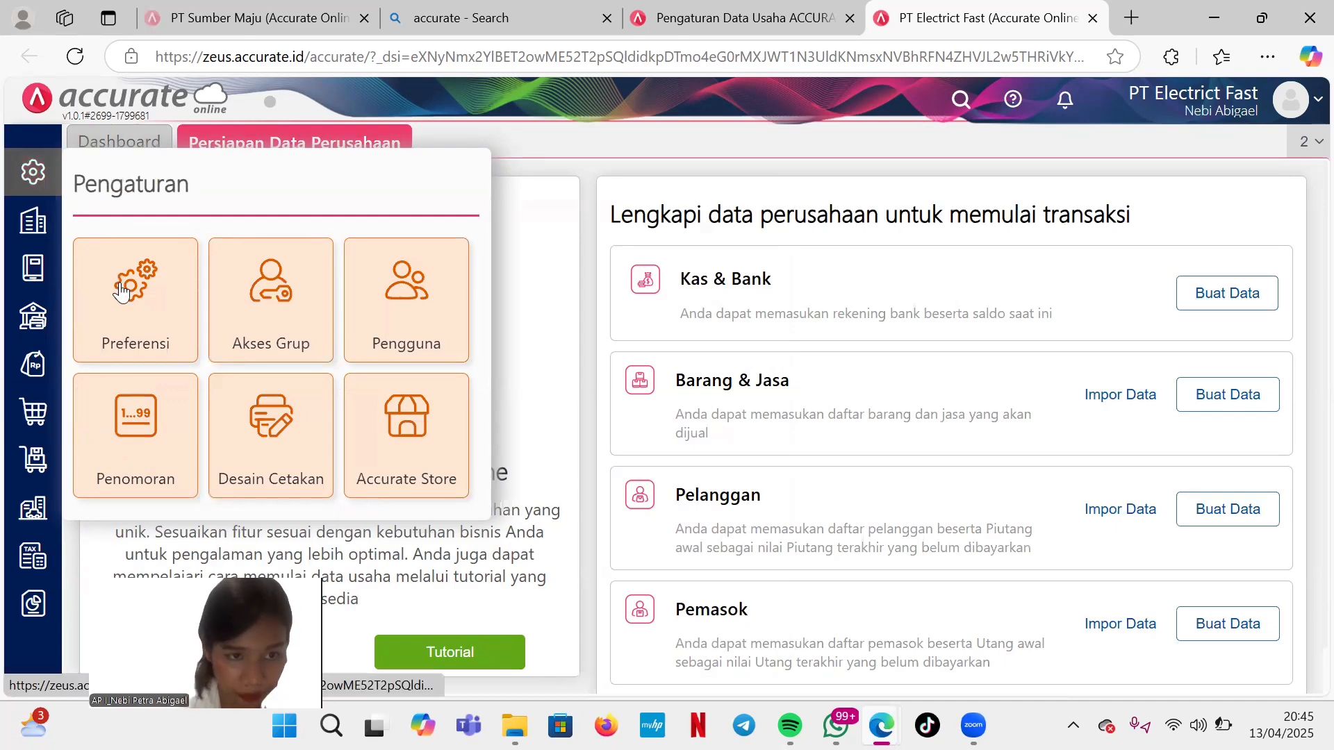
left_click(122, 292)
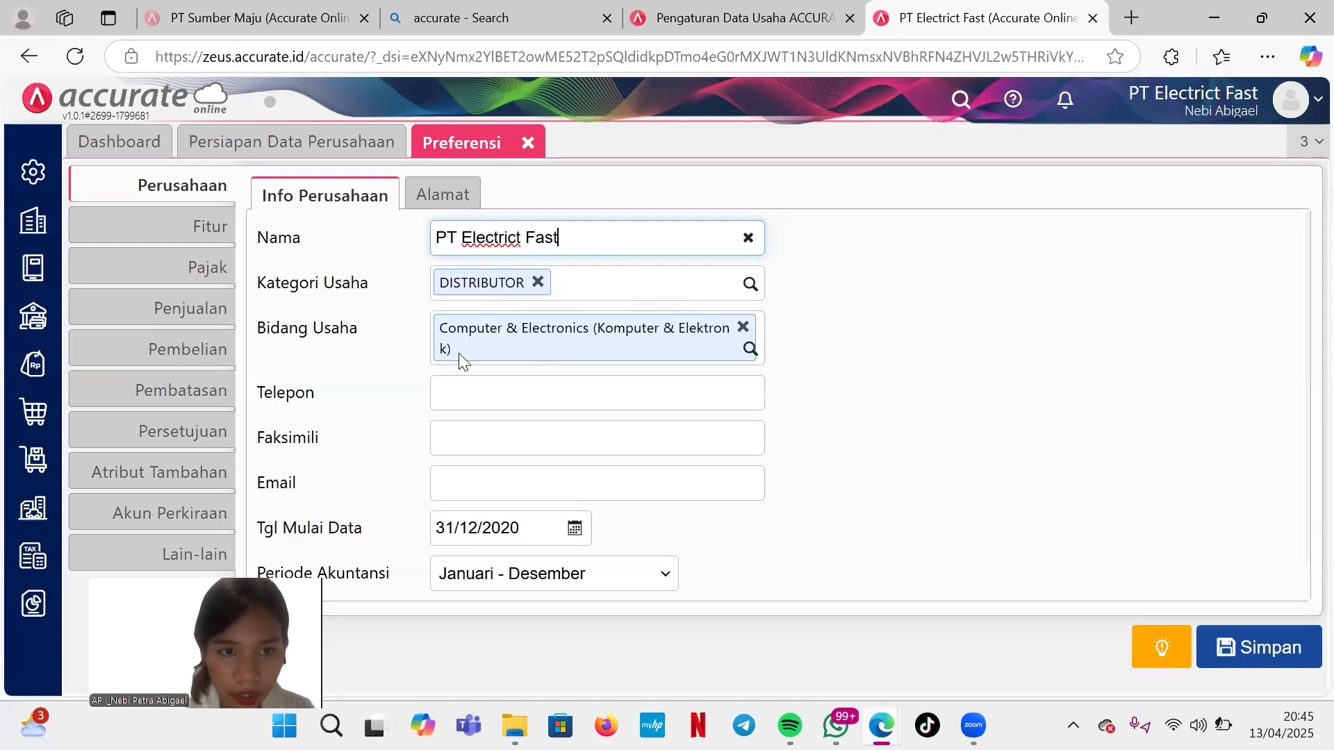
Fill in the company phone and fax numbers and begin the company e-mail address.
left_click(490, 398)
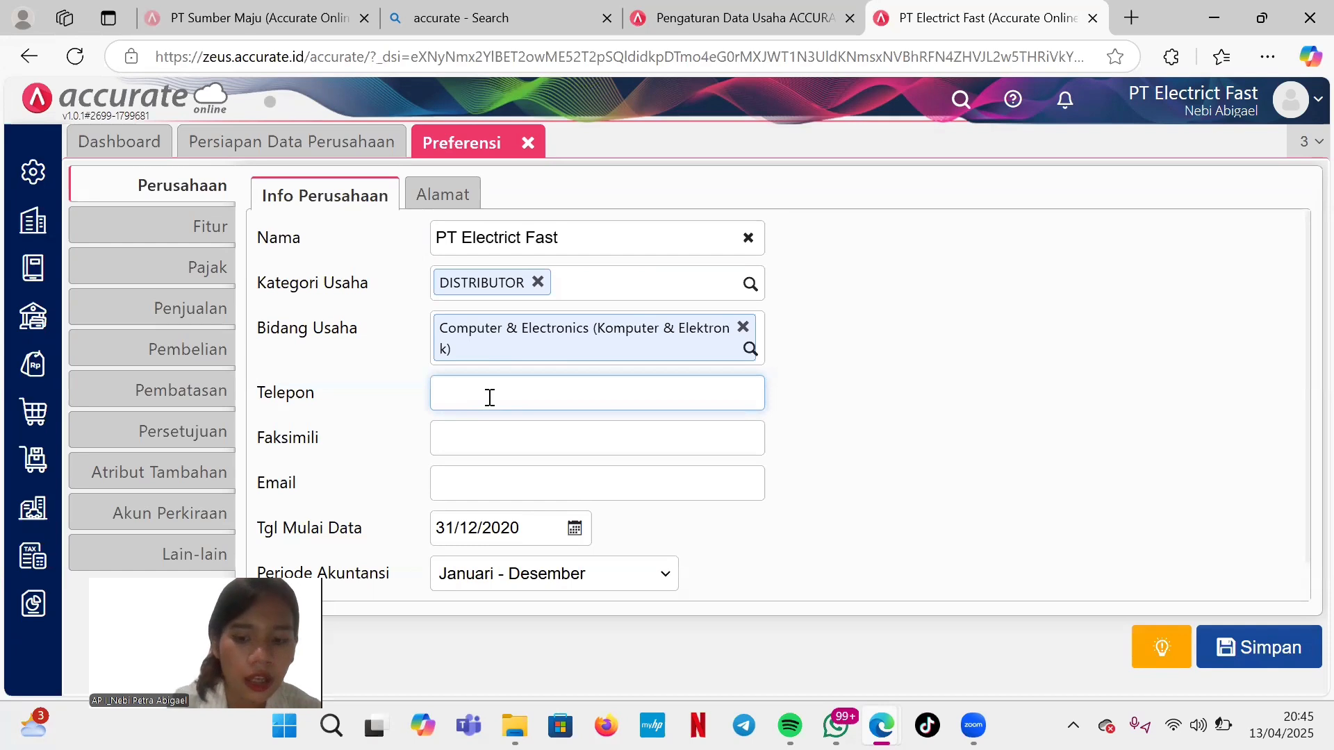
type("02")
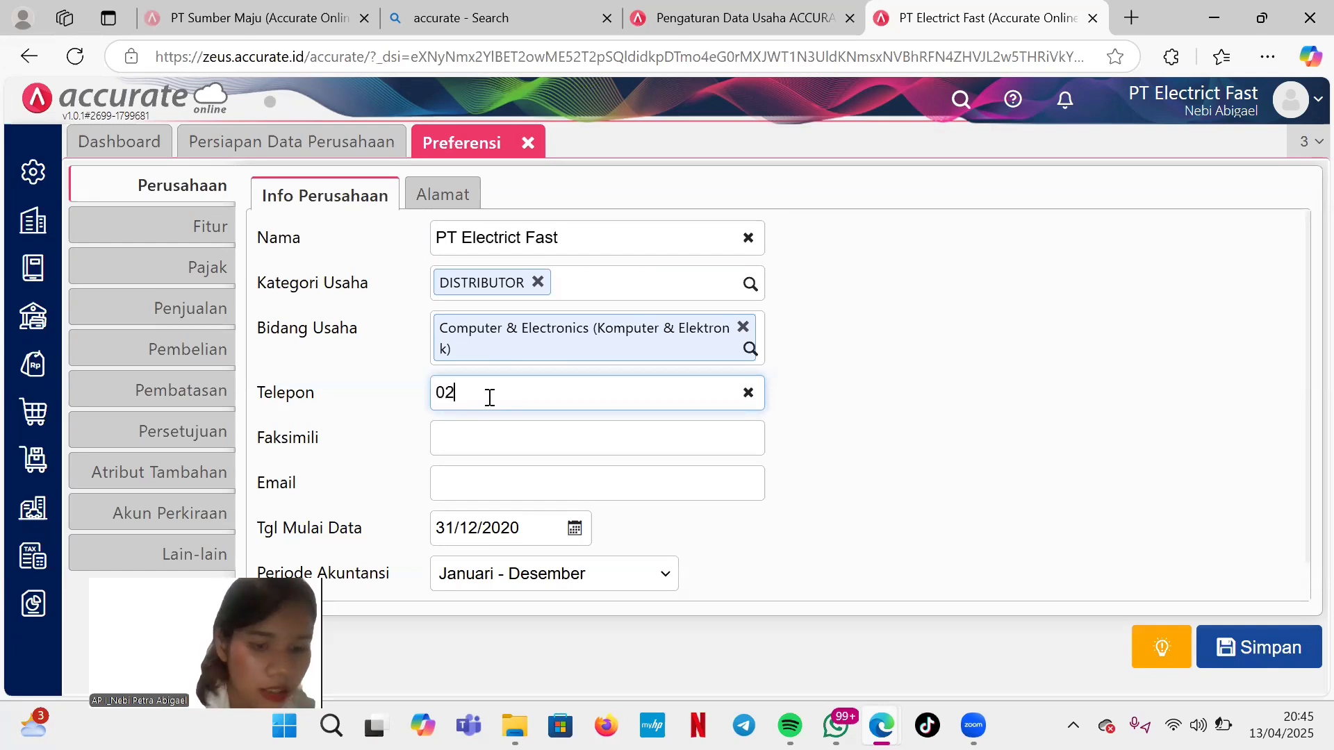
type("74")
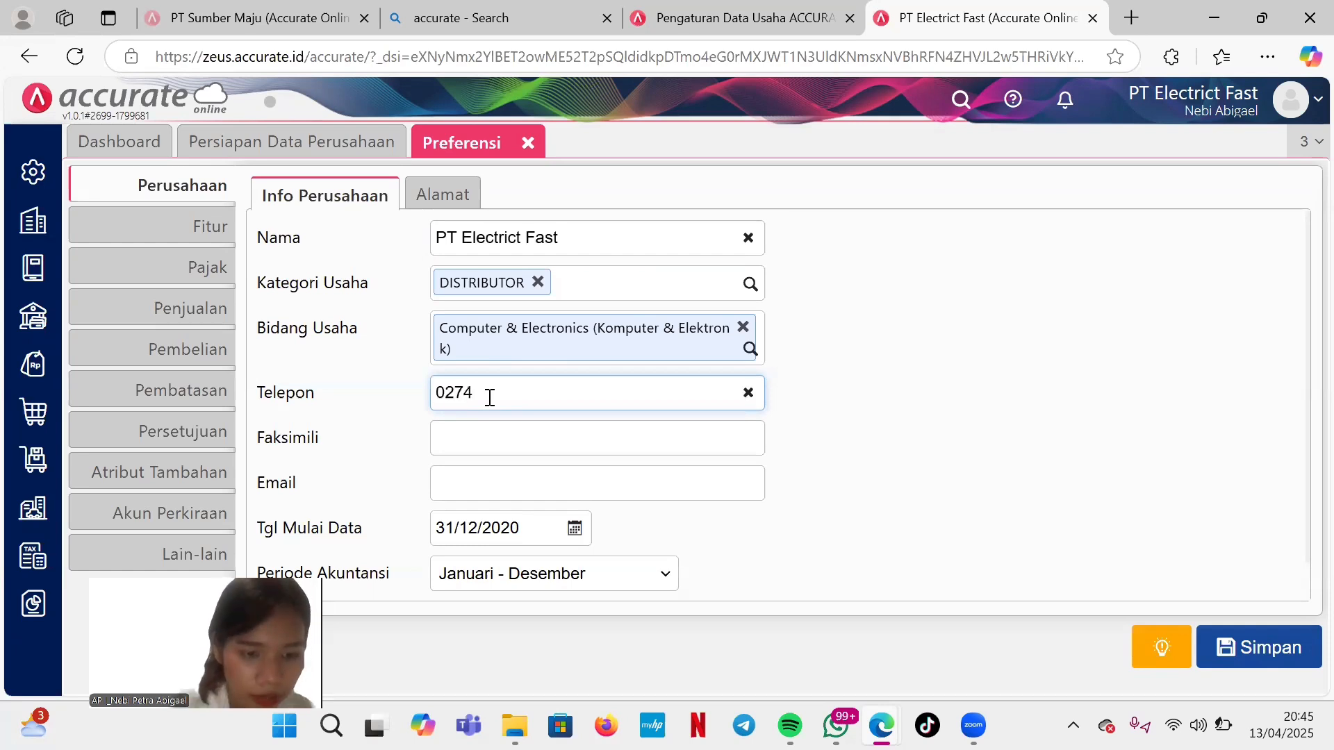
type("1234567")
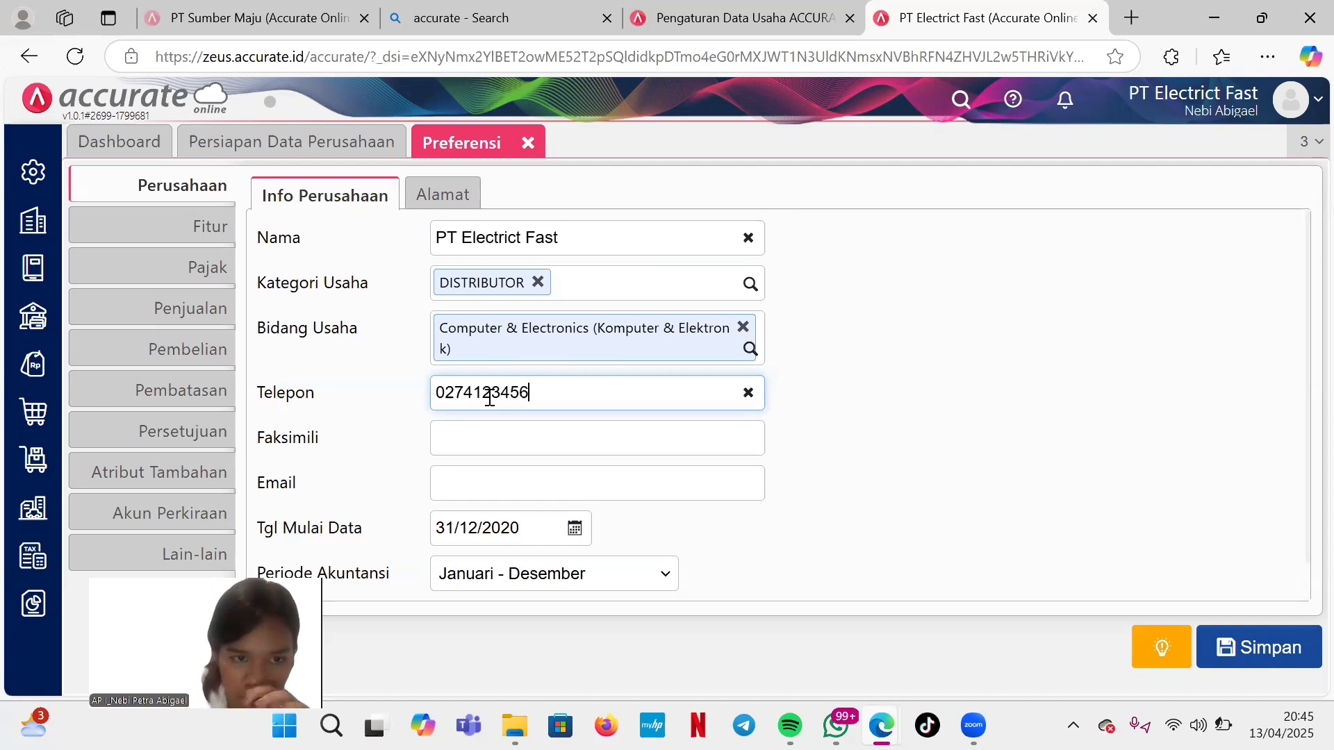
left_click(483, 439)
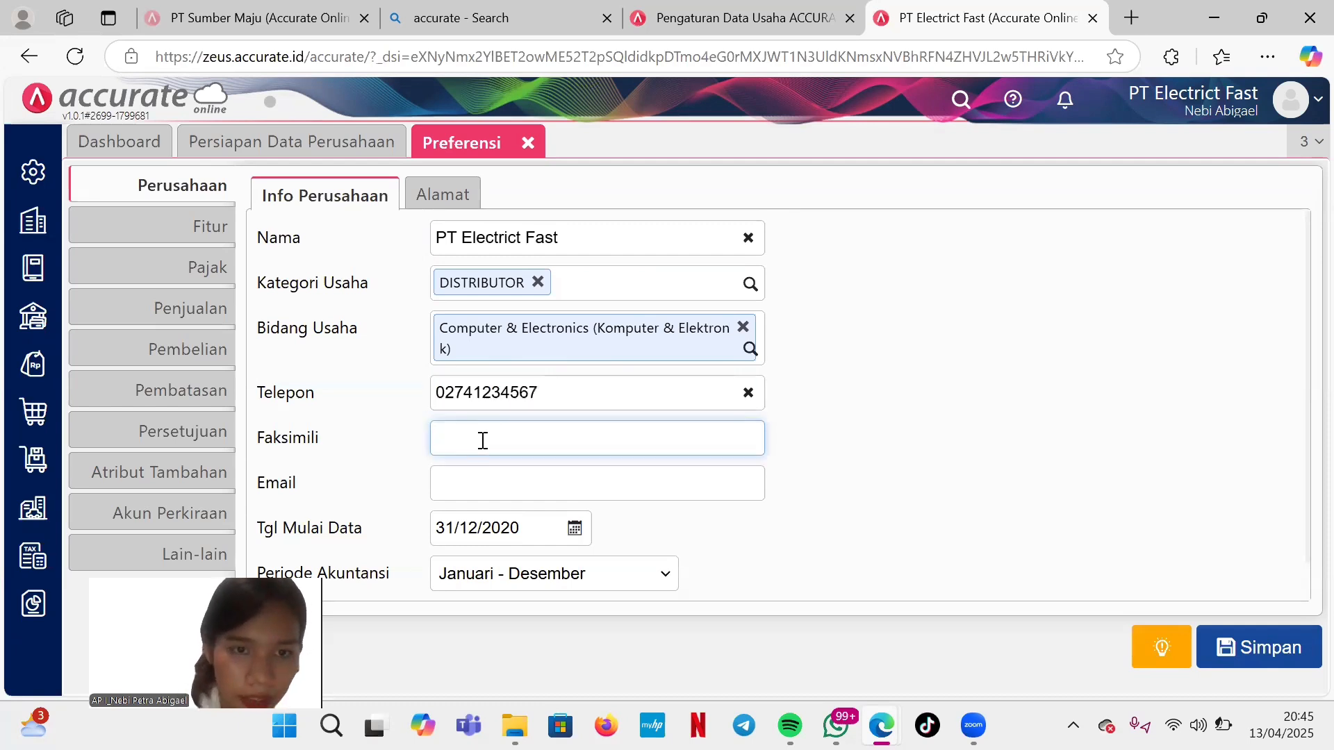
type("0274")
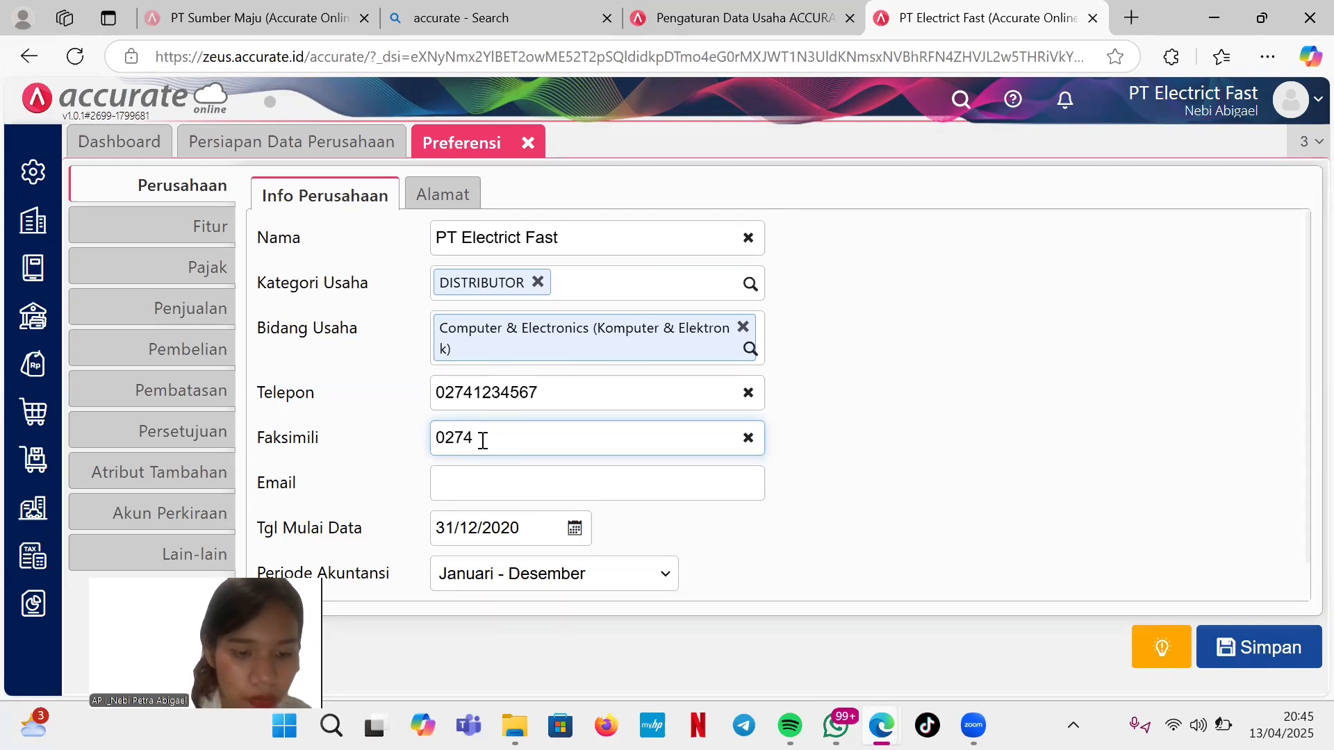
type("76")
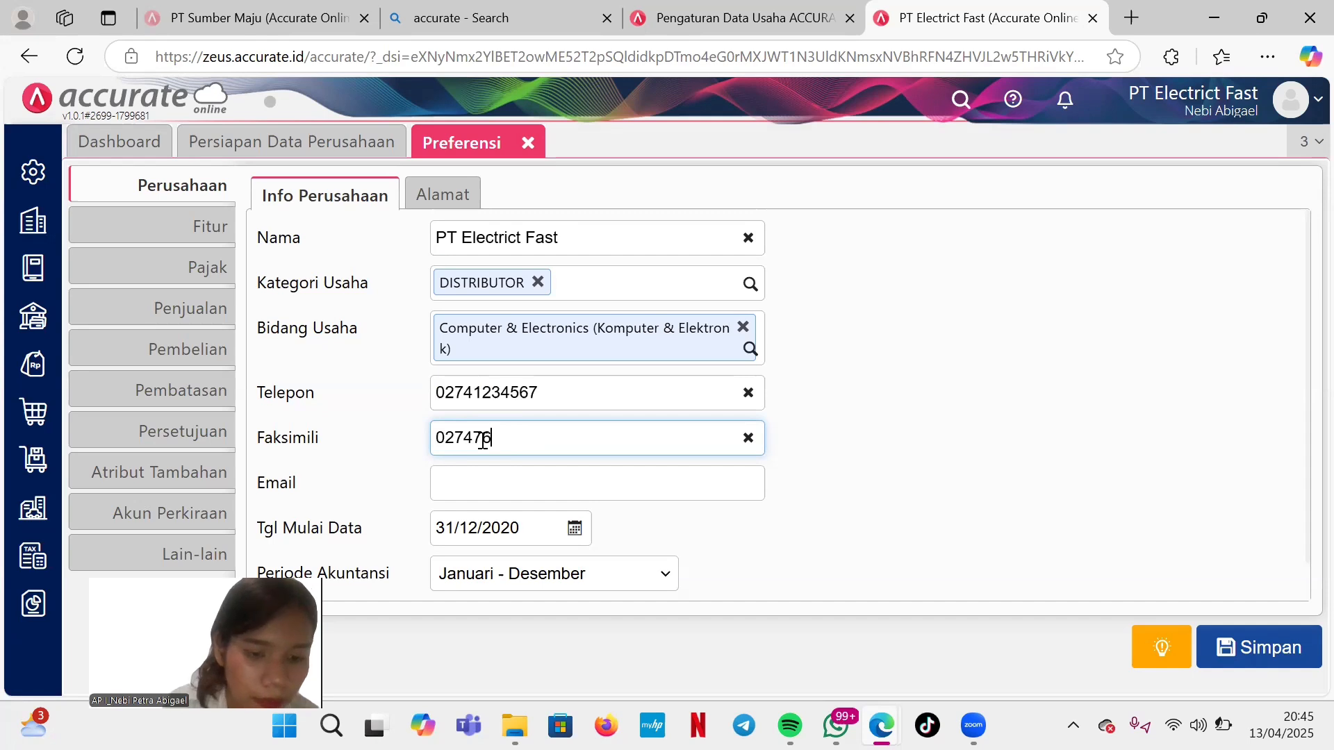
type("54321")
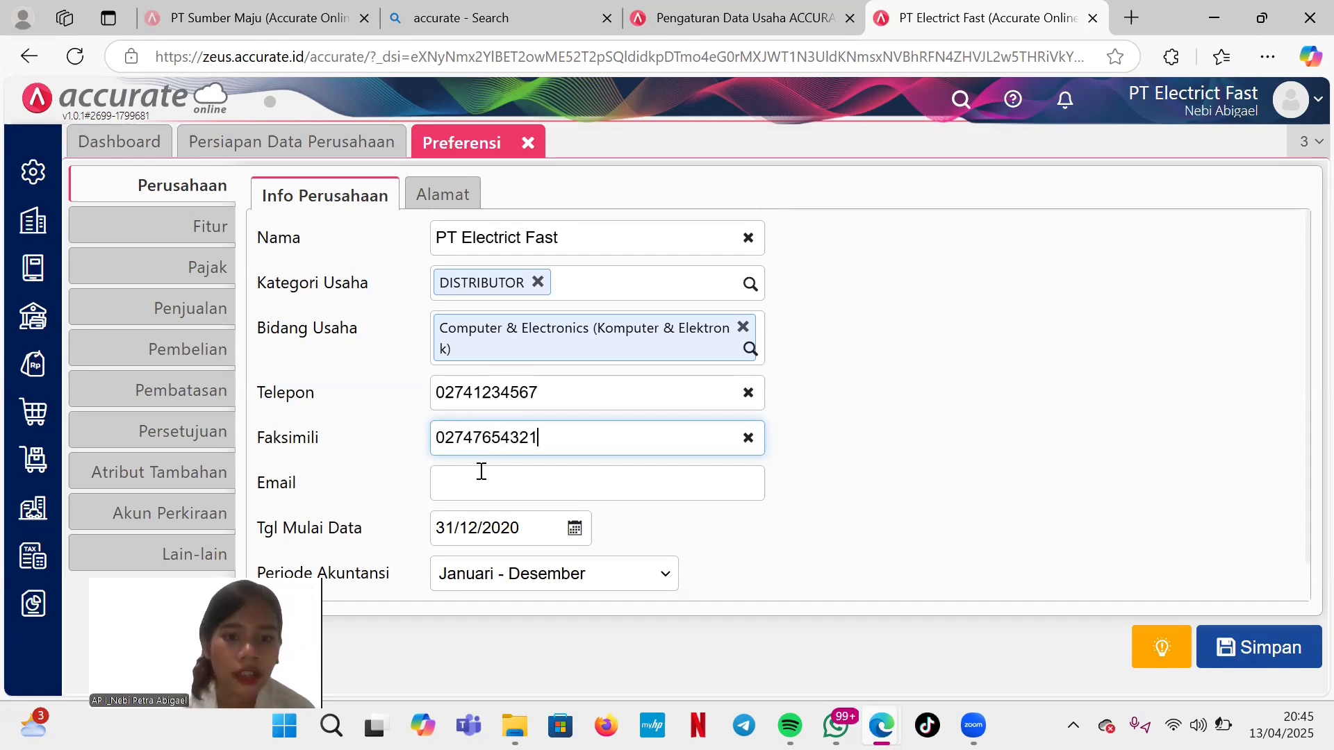
left_click(484, 479)
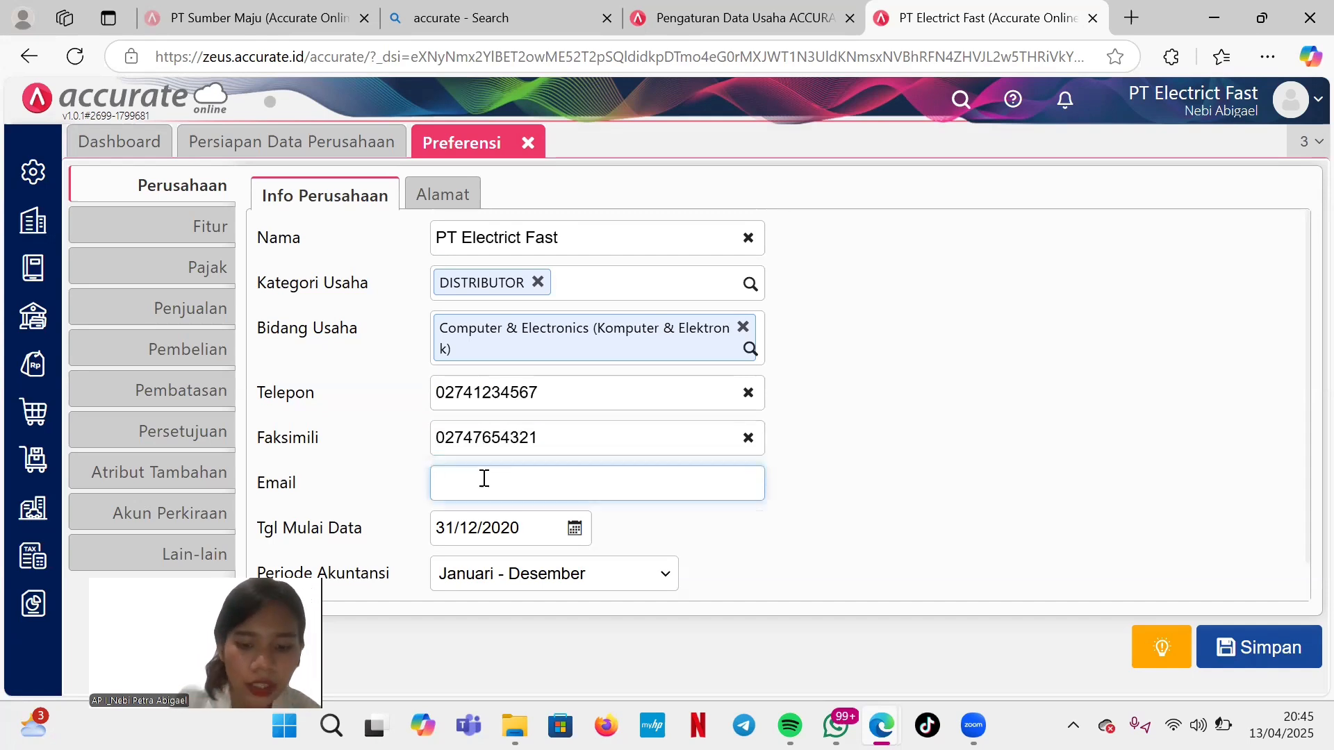
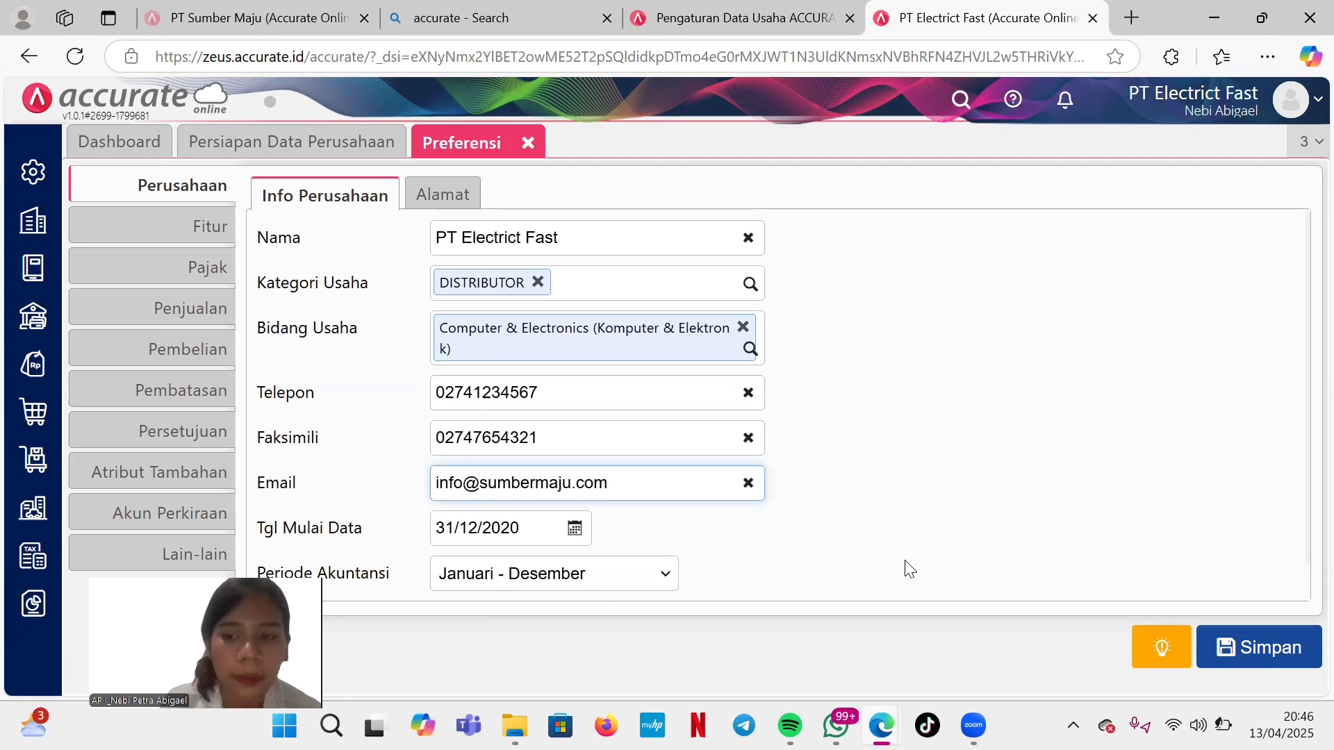
On the Alamat tab, enter the street address and choose DKI Jakarta as the city.
left_click(431, 197)
left_click(441, 250)
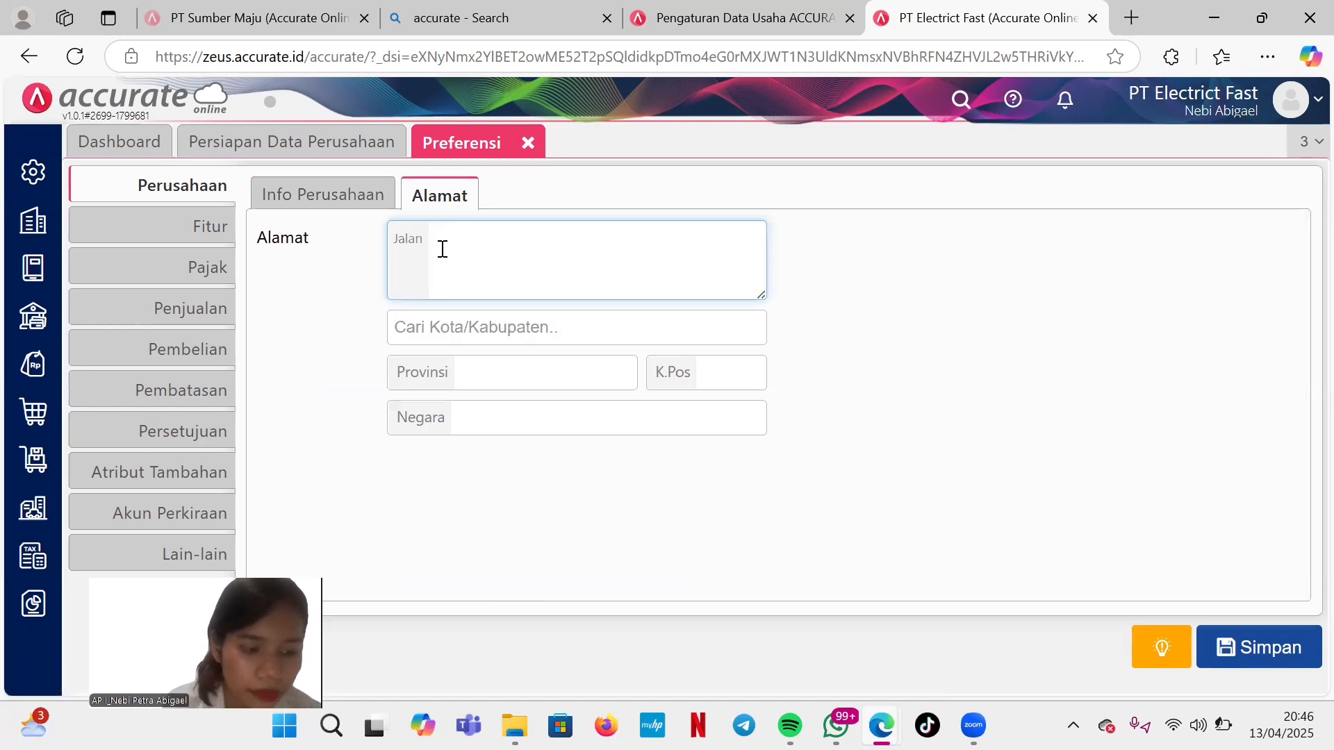
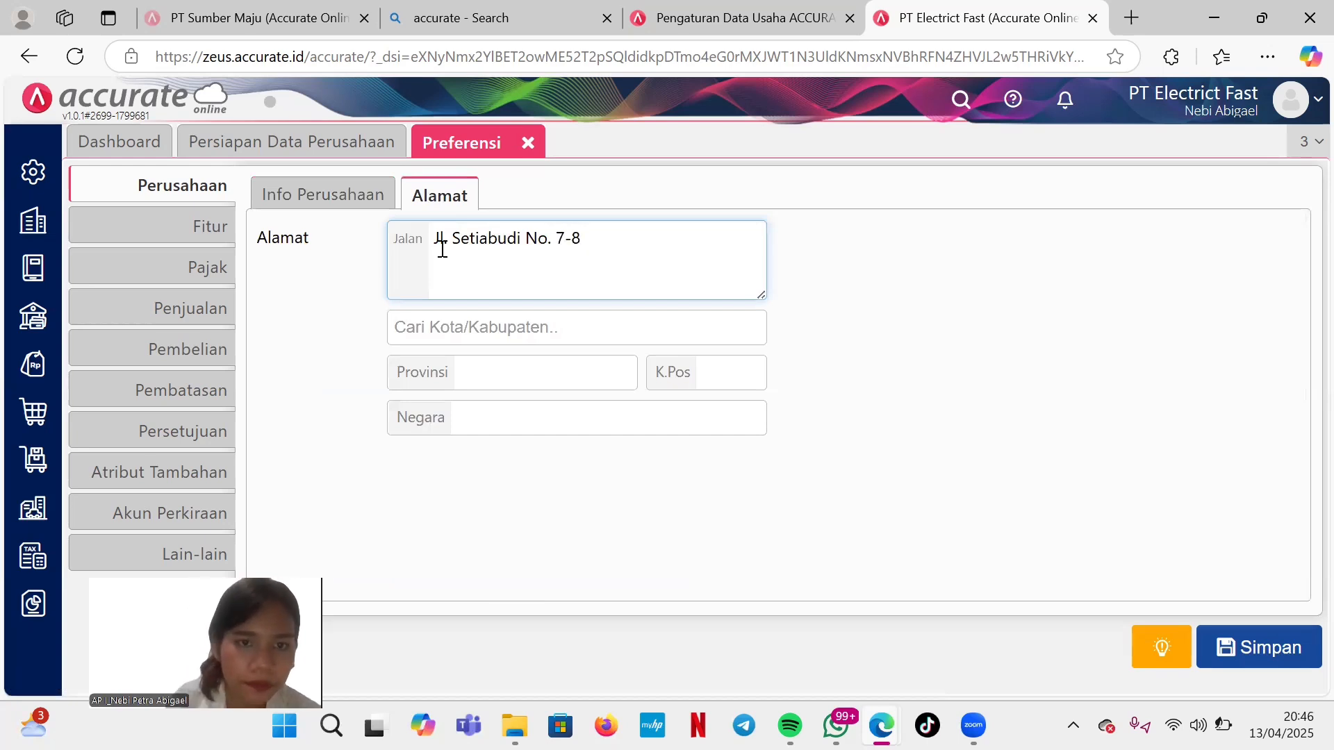
left_click(451, 322)
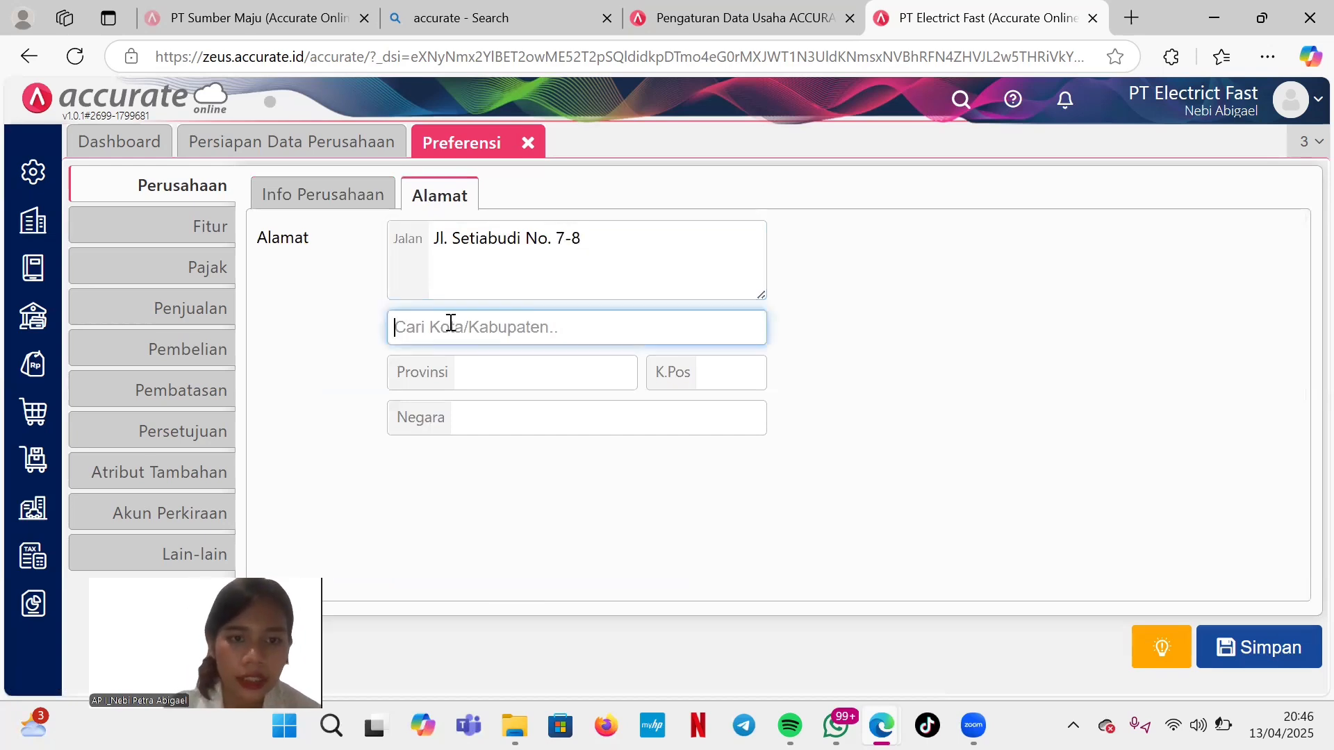
type("dk")
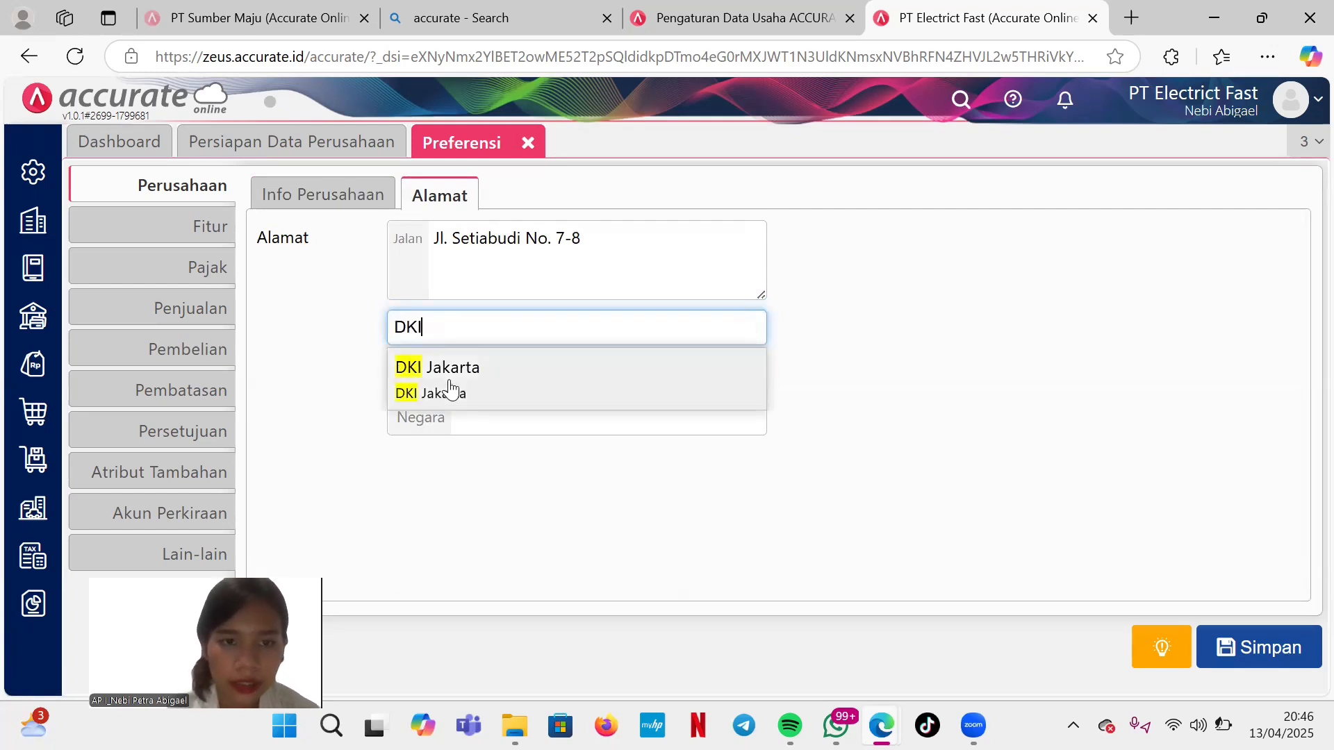
left_click(447, 390)
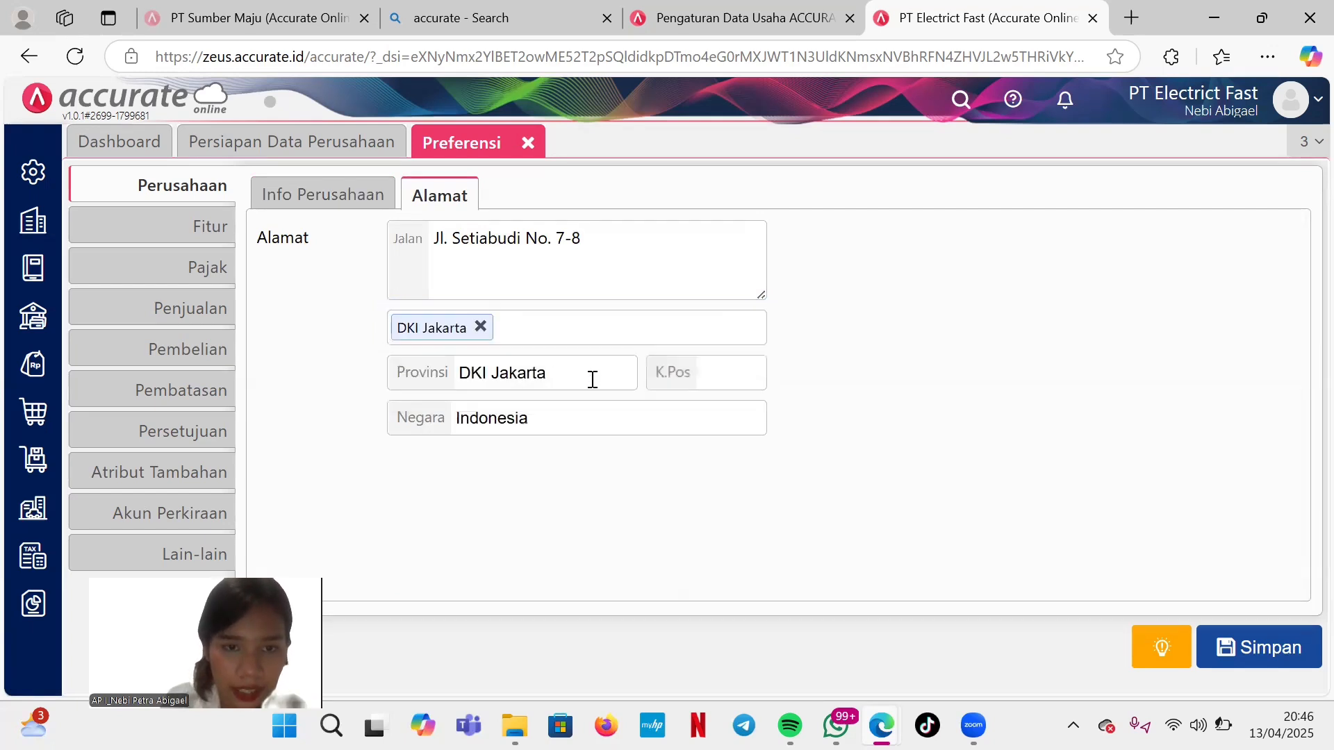
Enter the company's postal code and save the company preferences.
left_click(703, 380)
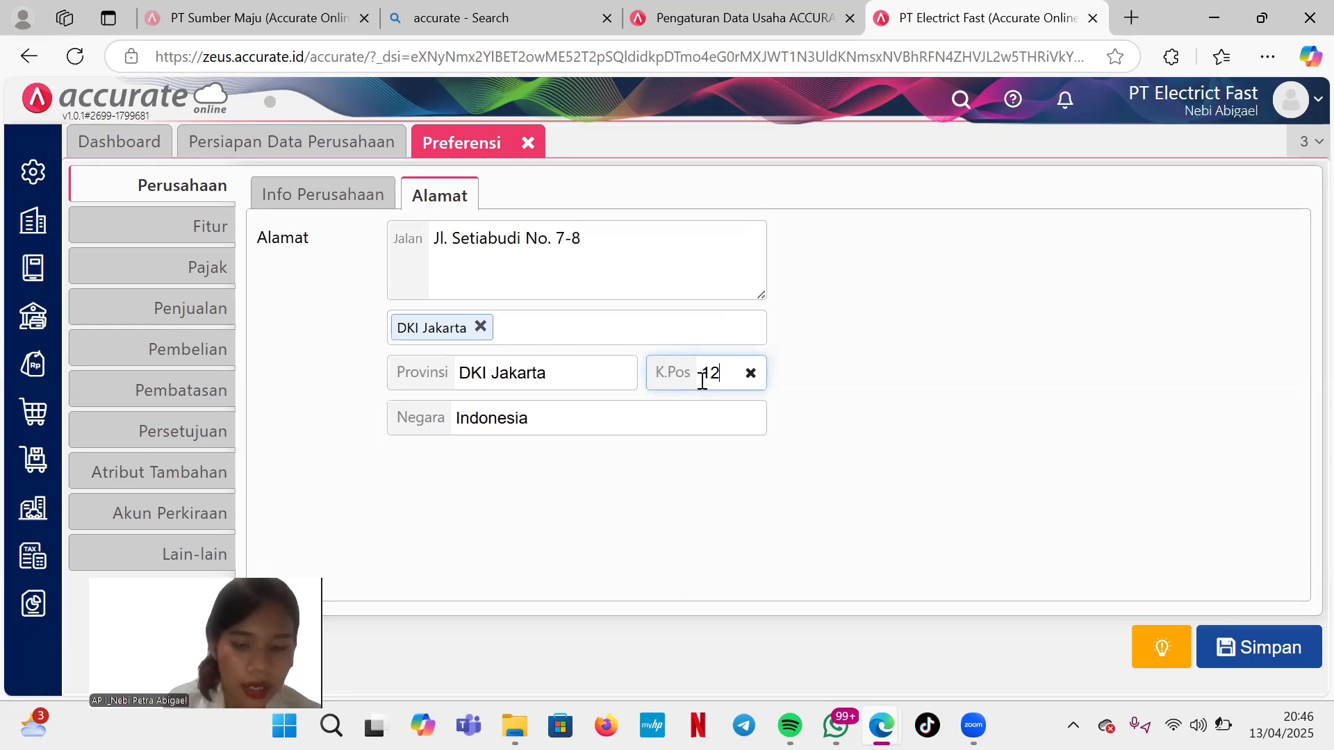
type("12940")
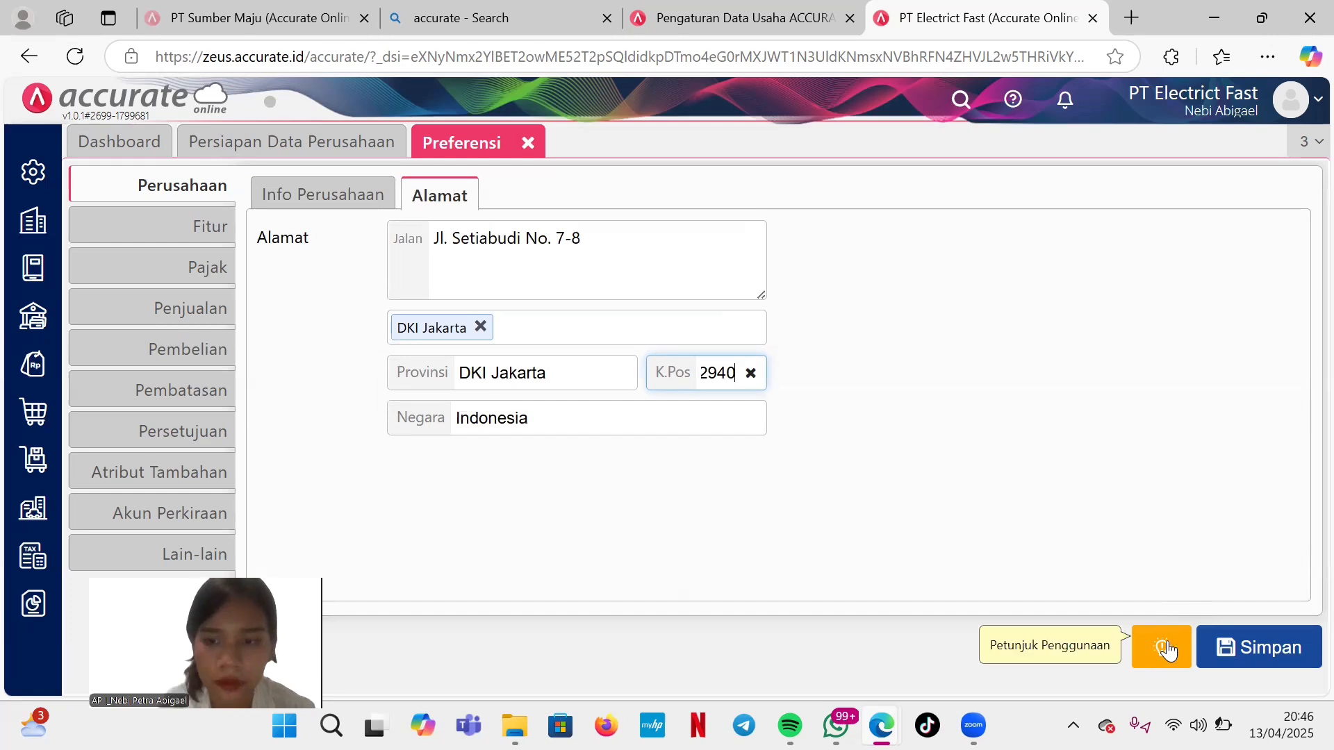
left_click(306, 203)
left_click(419, 202)
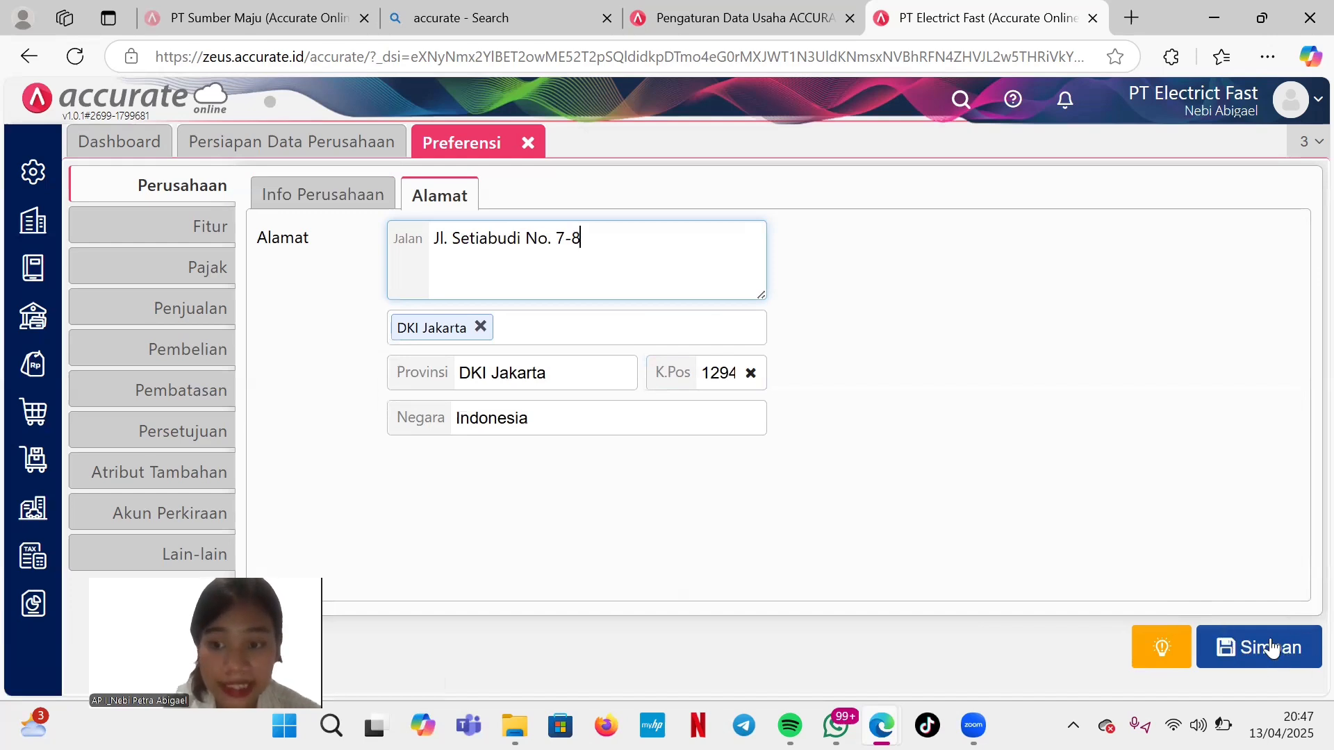
left_click(1249, 648)
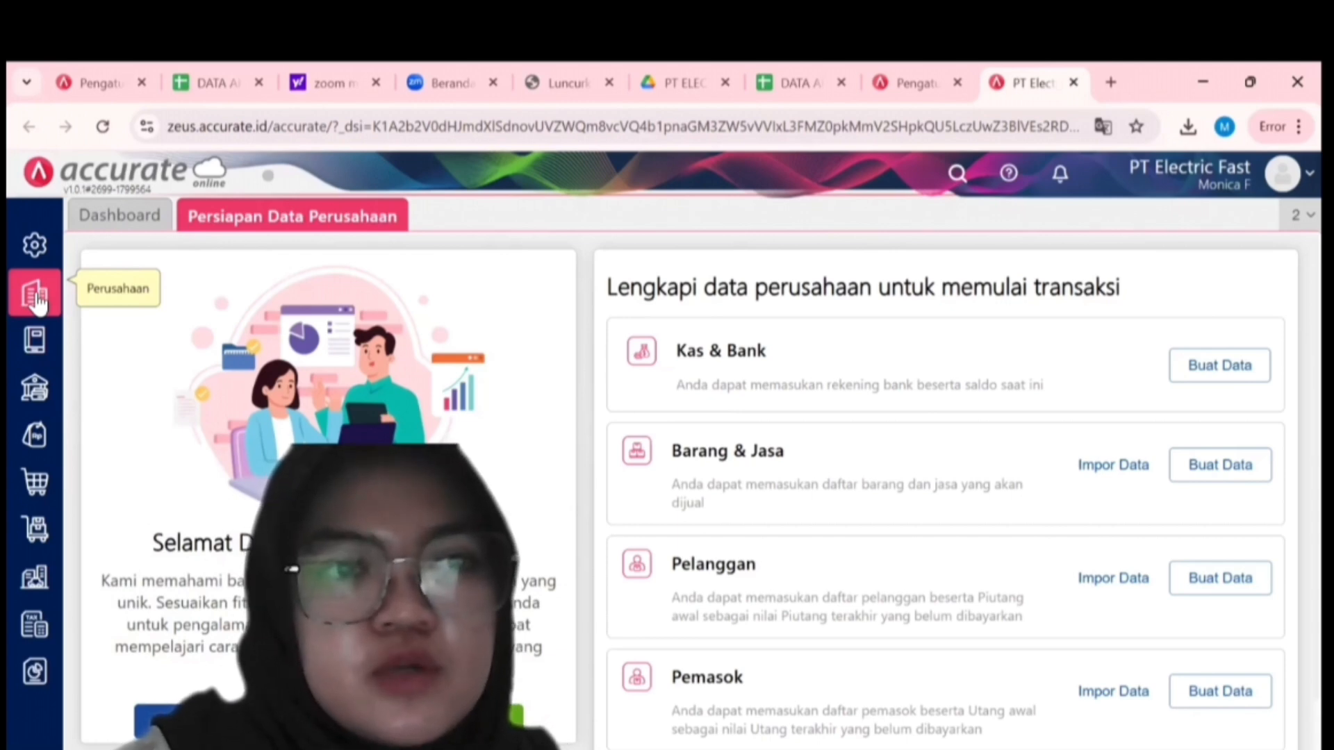
Add US Dollar (USD) as a new currency and return to the currency list.
left_click(35, 299)
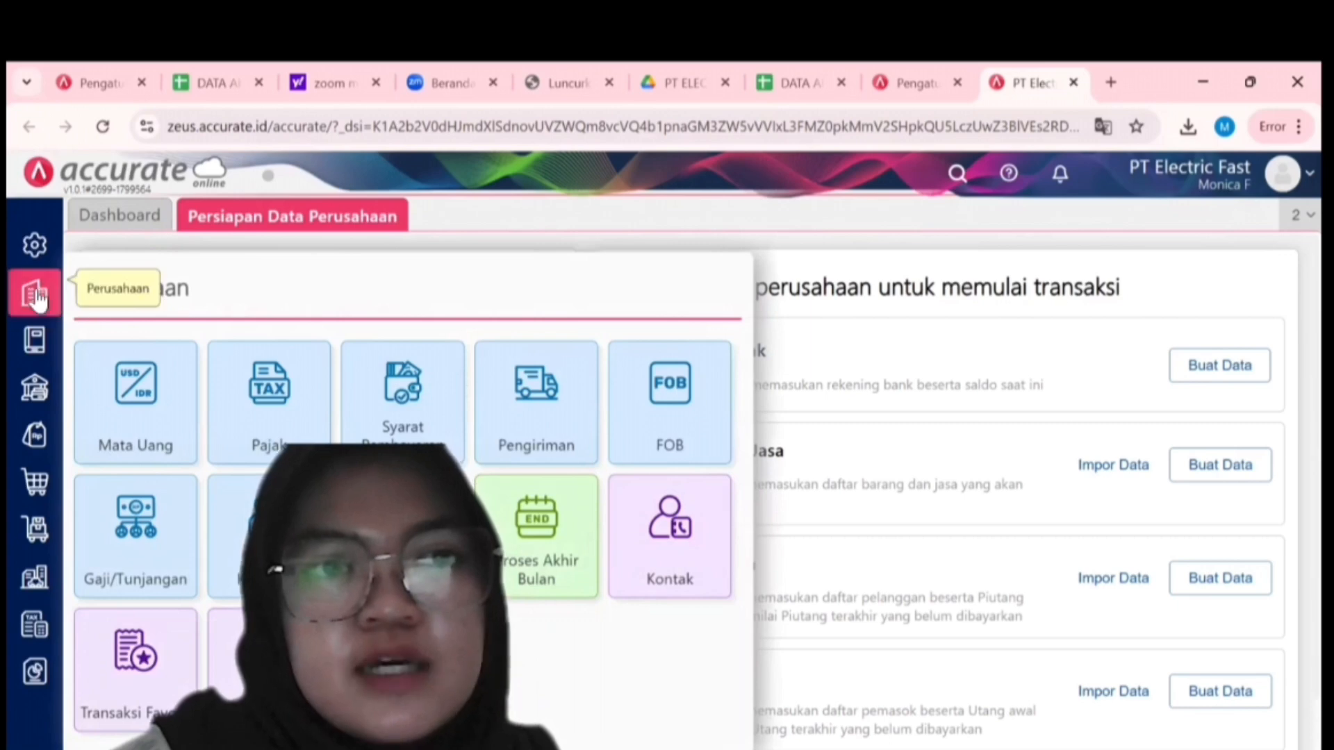
left_click(126, 419)
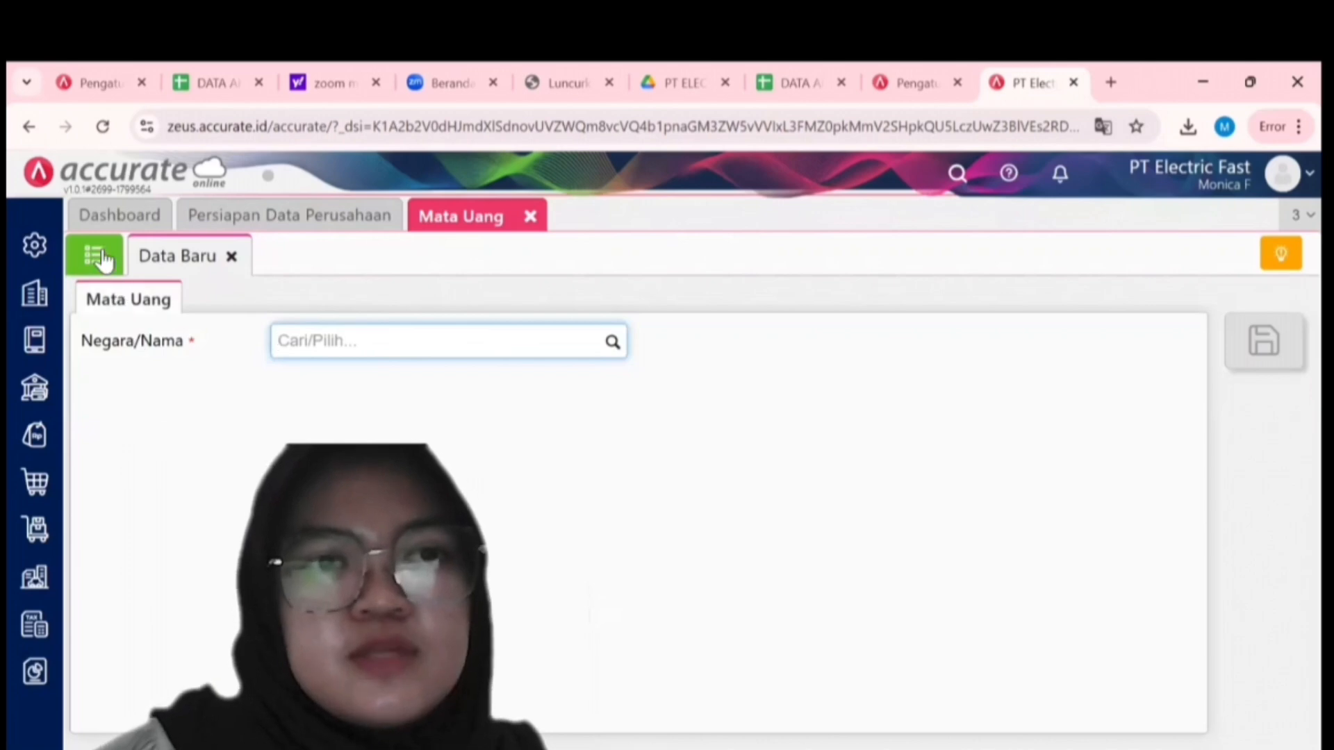
left_click(98, 257)
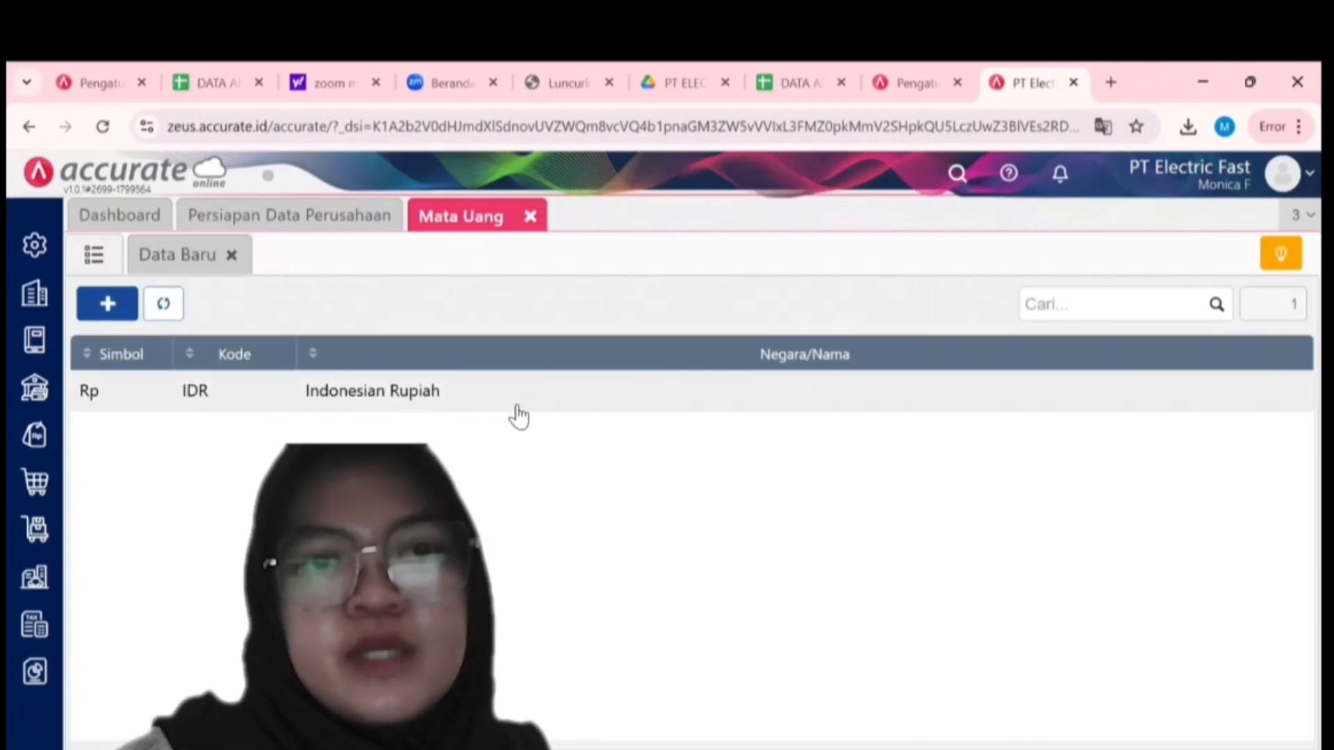
left_click(170, 264)
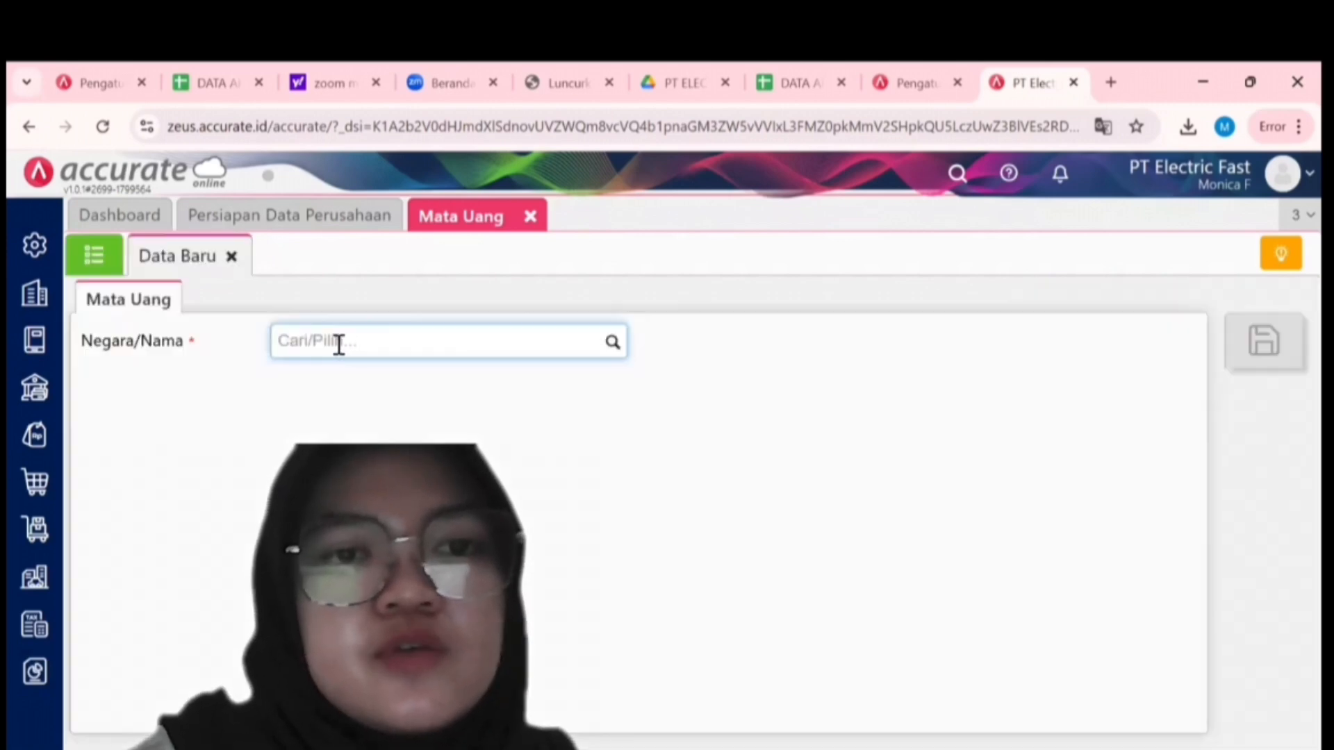
type("USD")
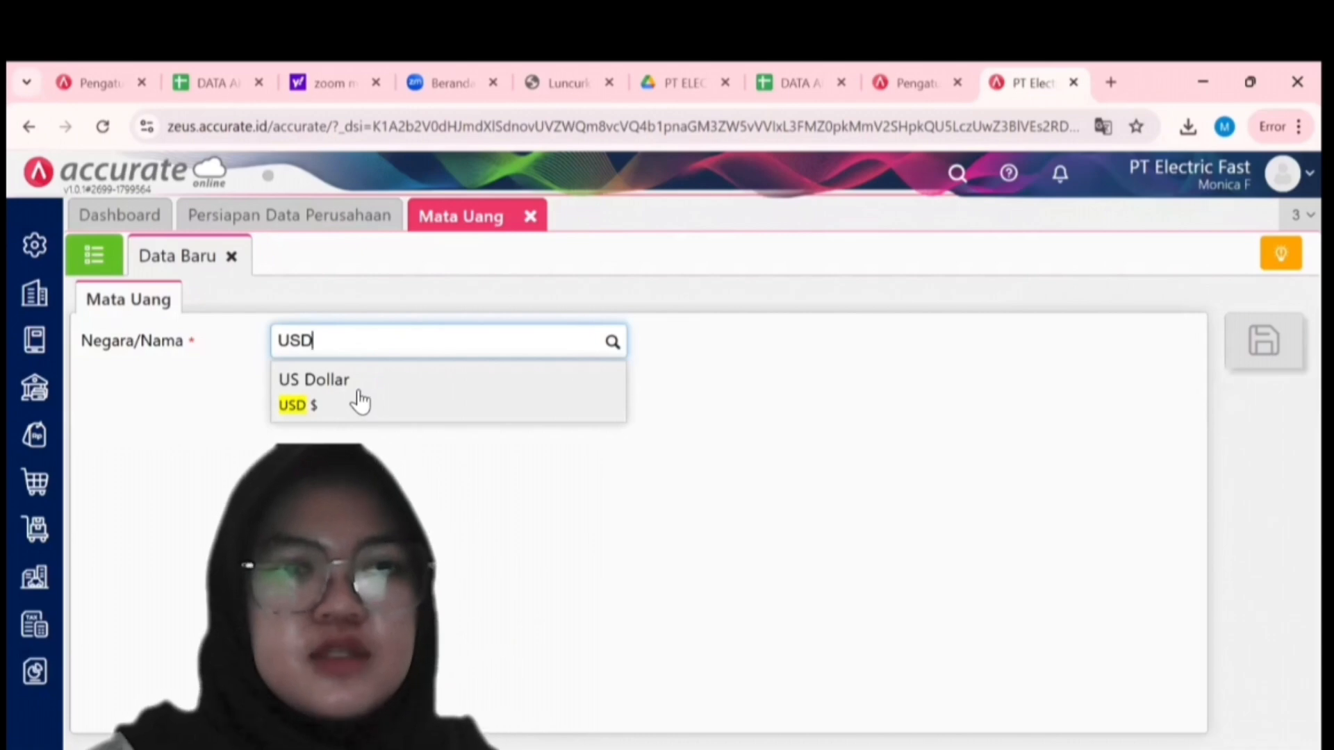
left_click(360, 401)
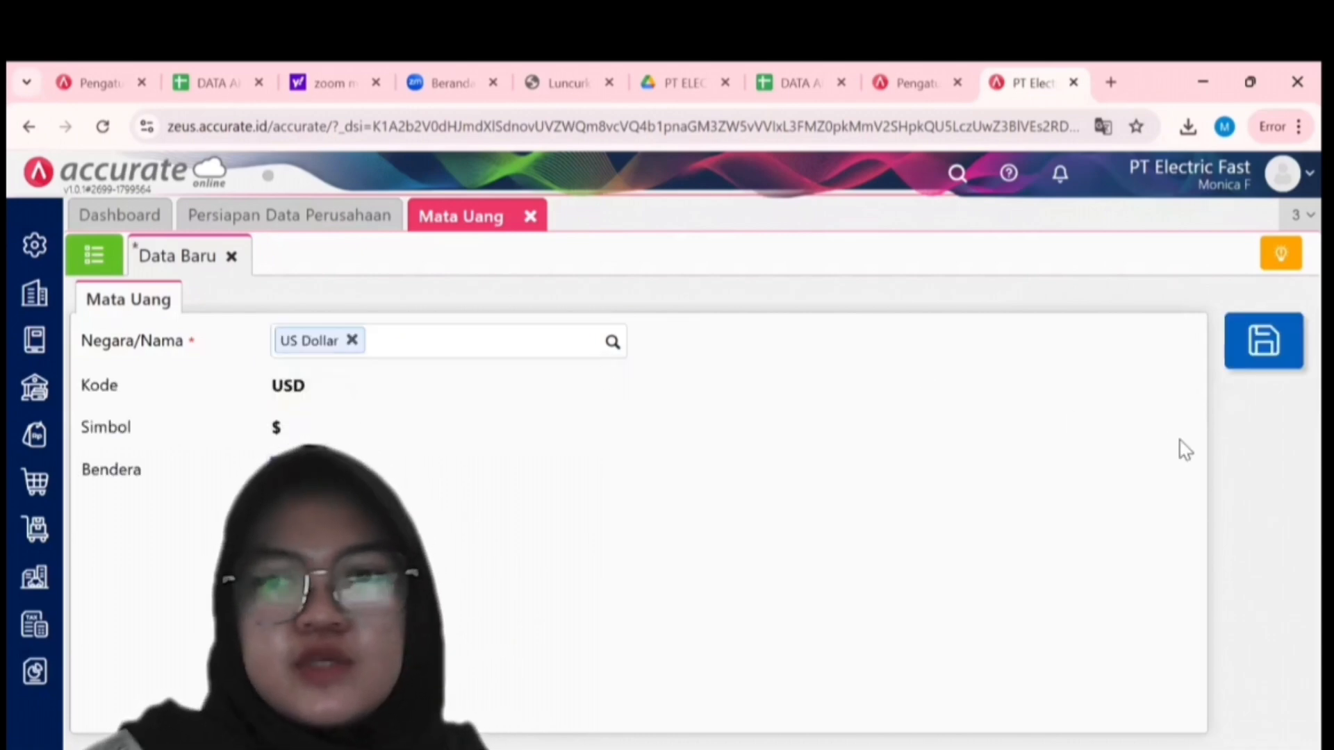
left_click(1255, 353)
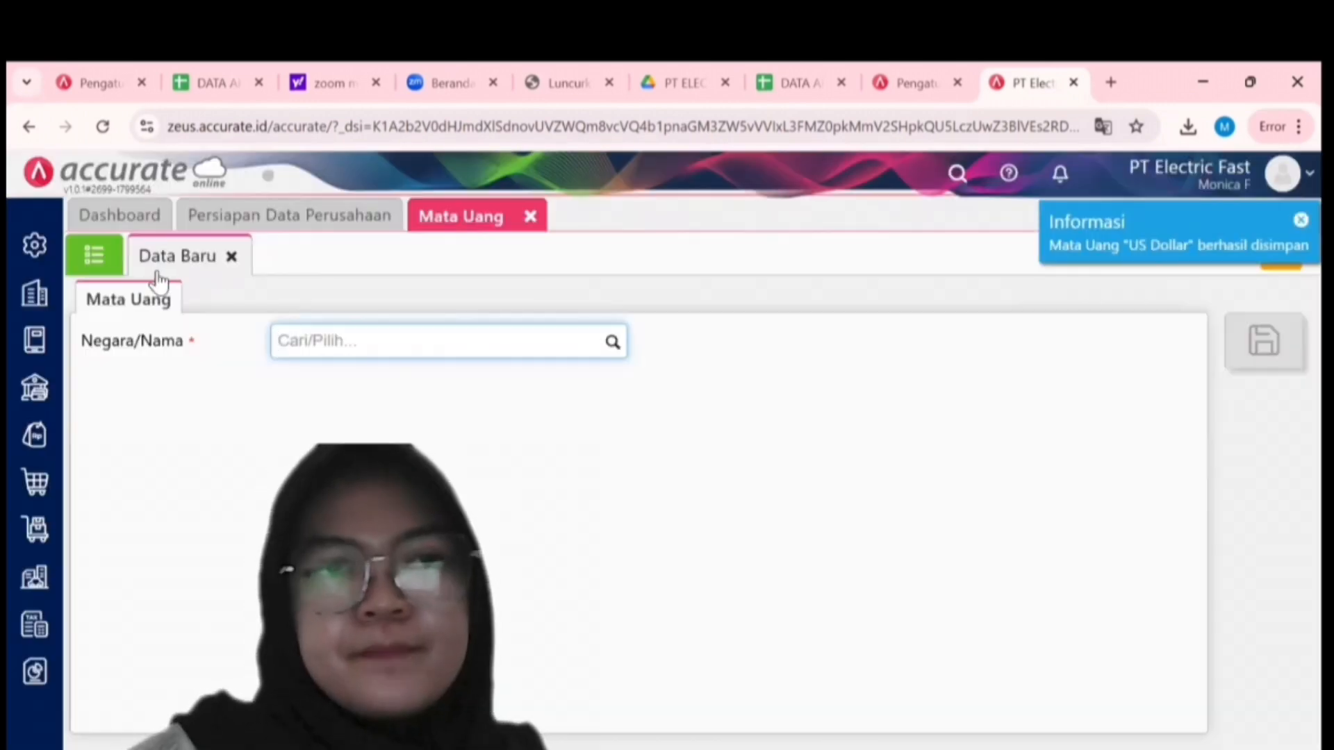
left_click(109, 271)
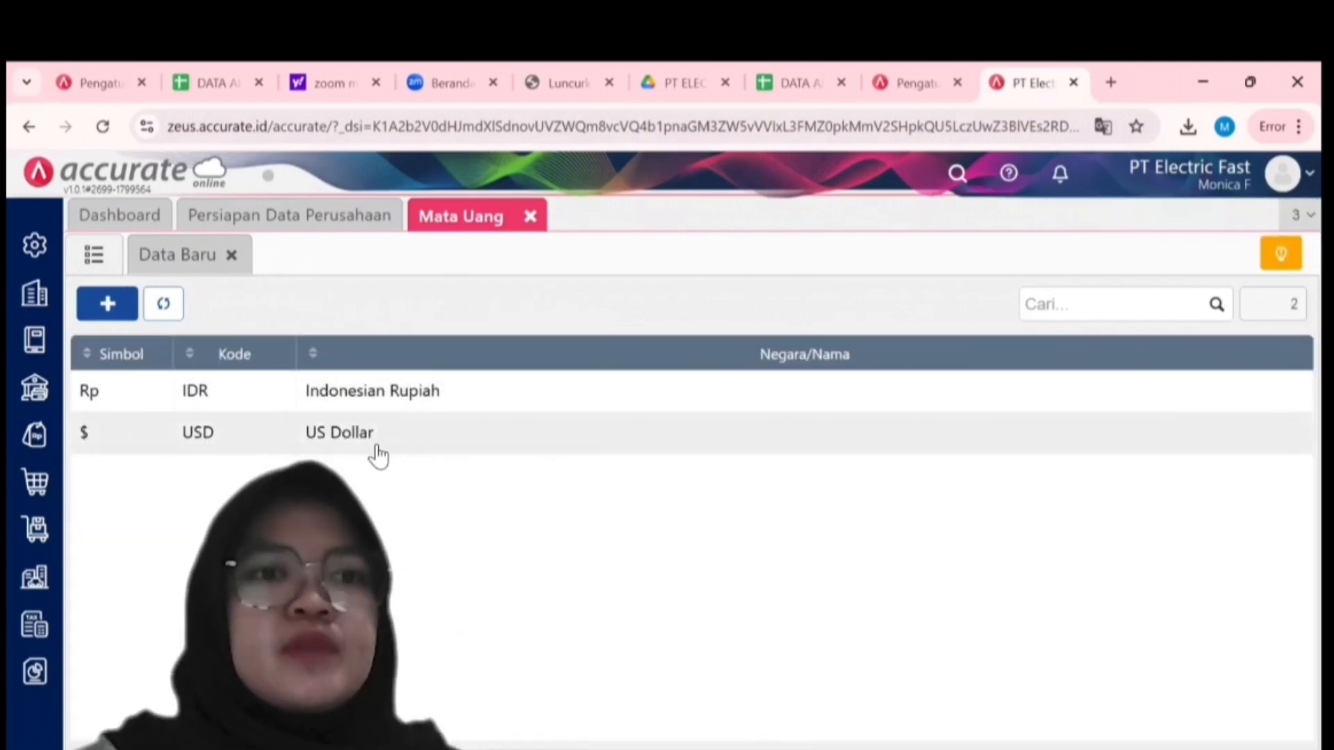
Change the Pajak Pertambahan Nilai rate from 11% to 10% and save it.
left_click(35, 293)
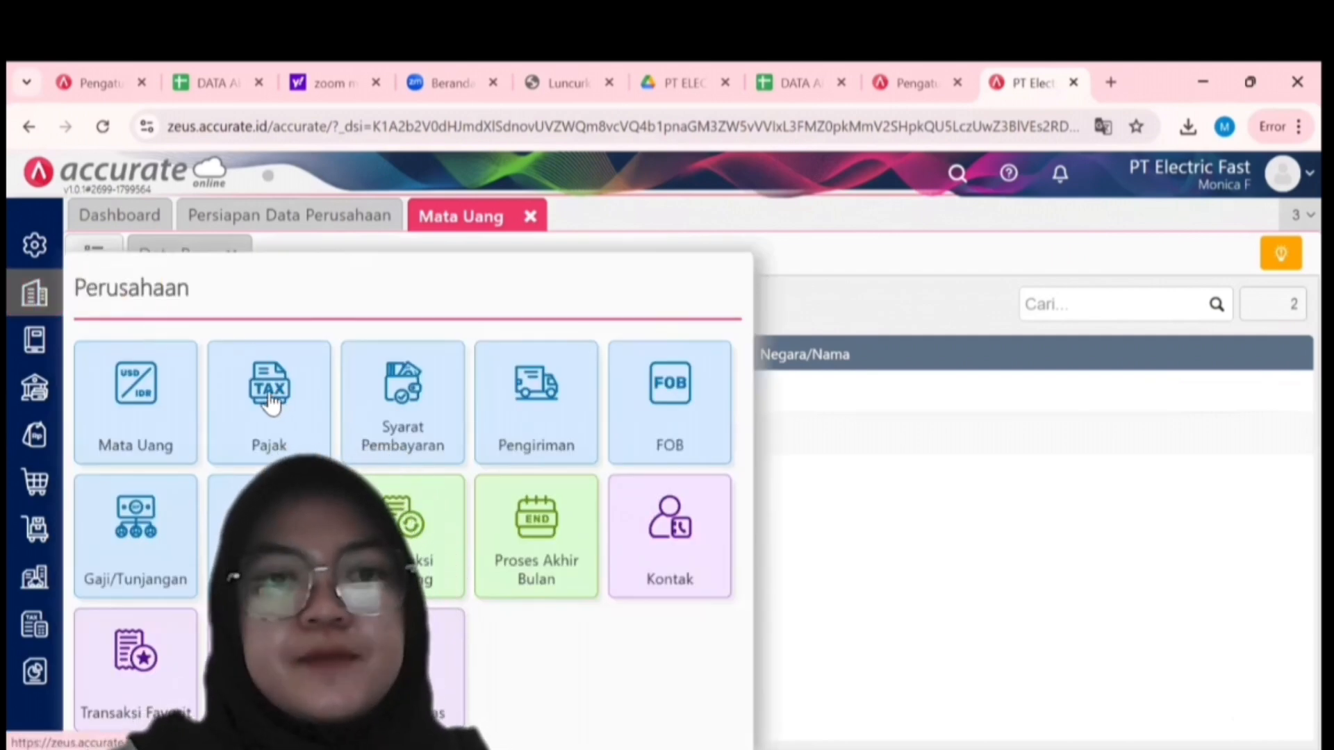
left_click(271, 398)
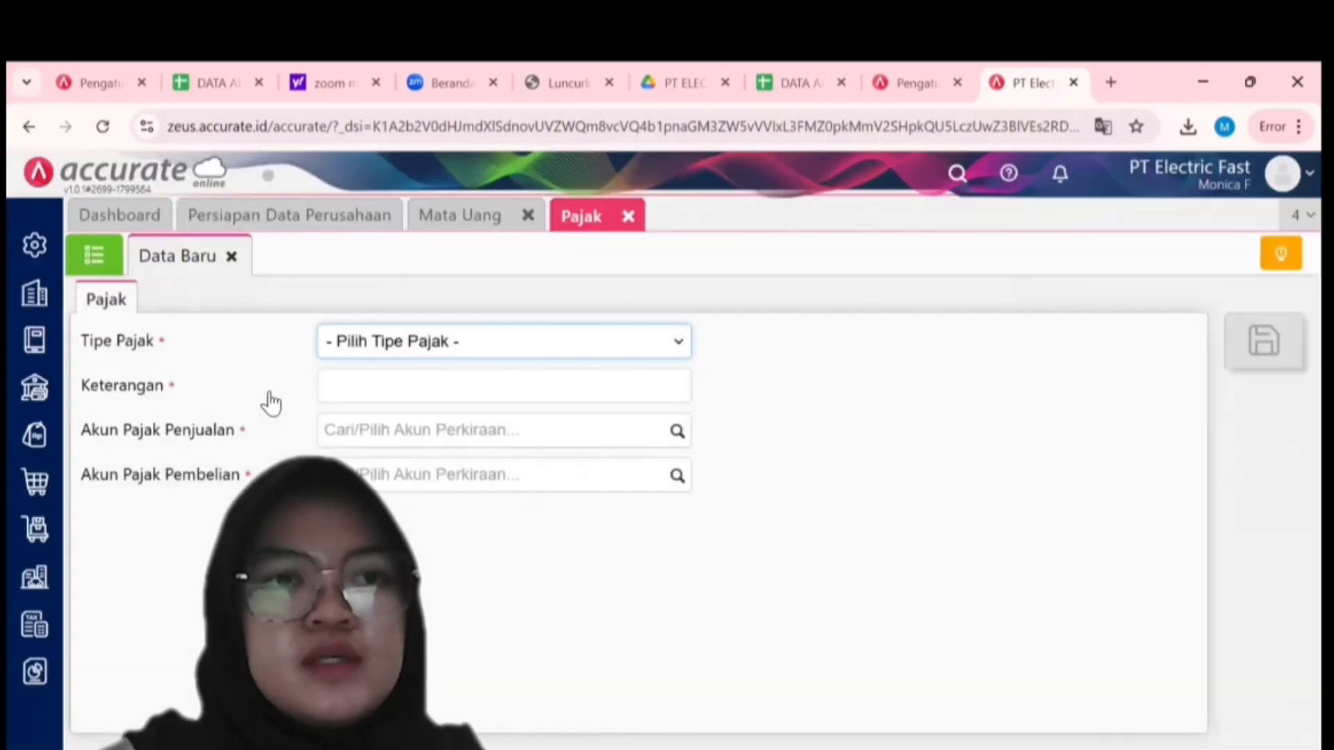
left_click(95, 271)
left_click(95, 271)
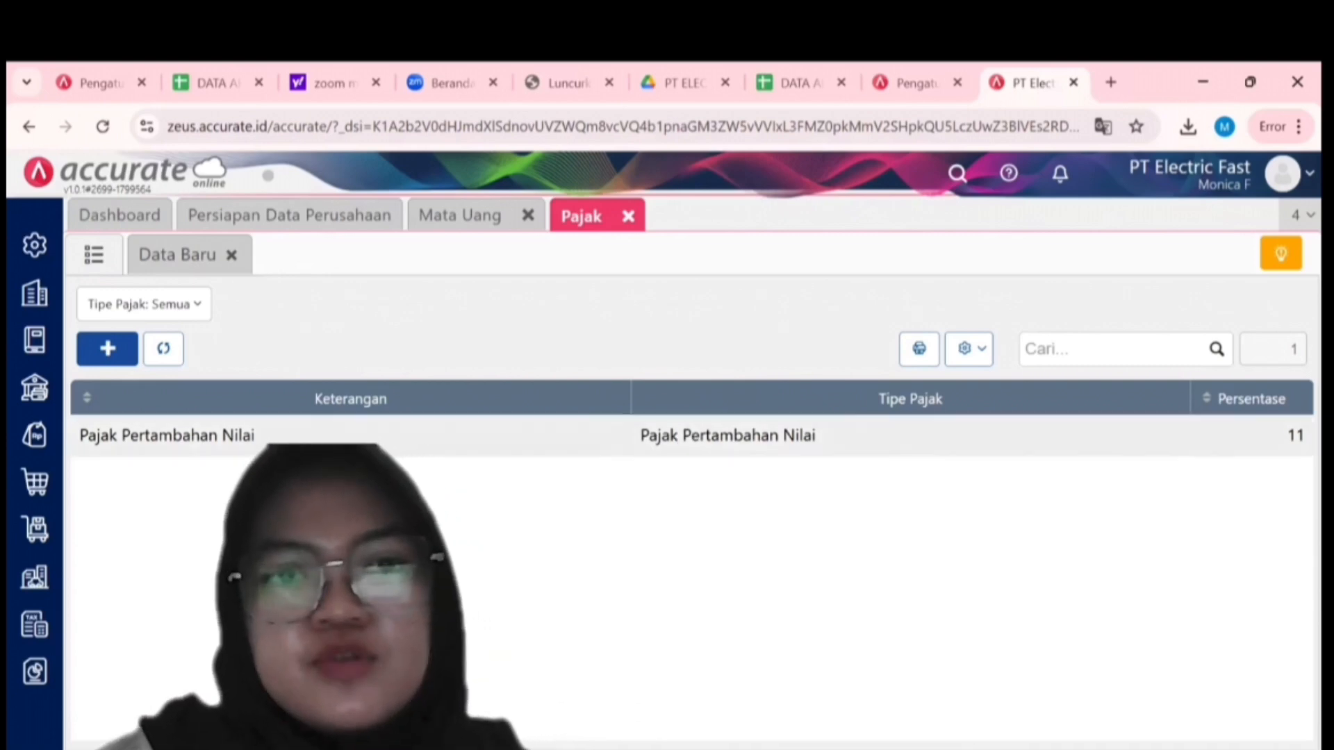
left_click(167, 435)
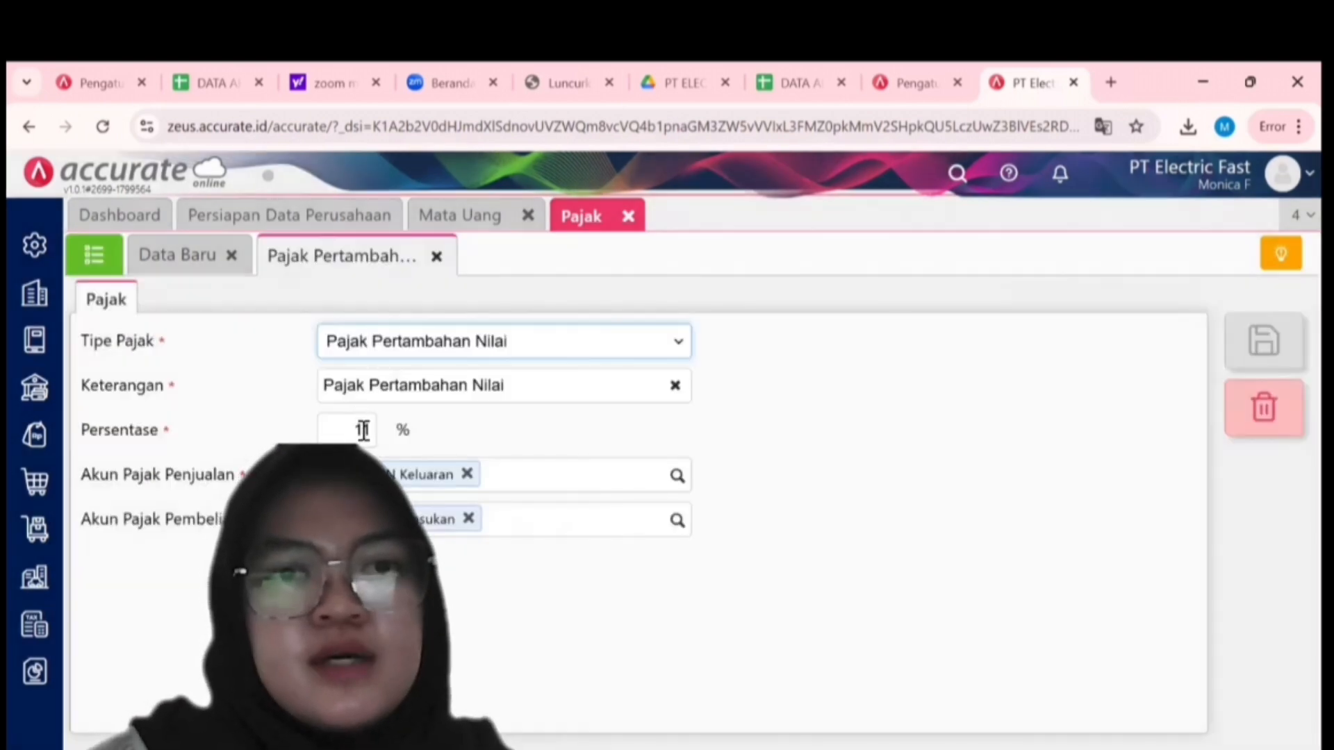
left_click(370, 438)
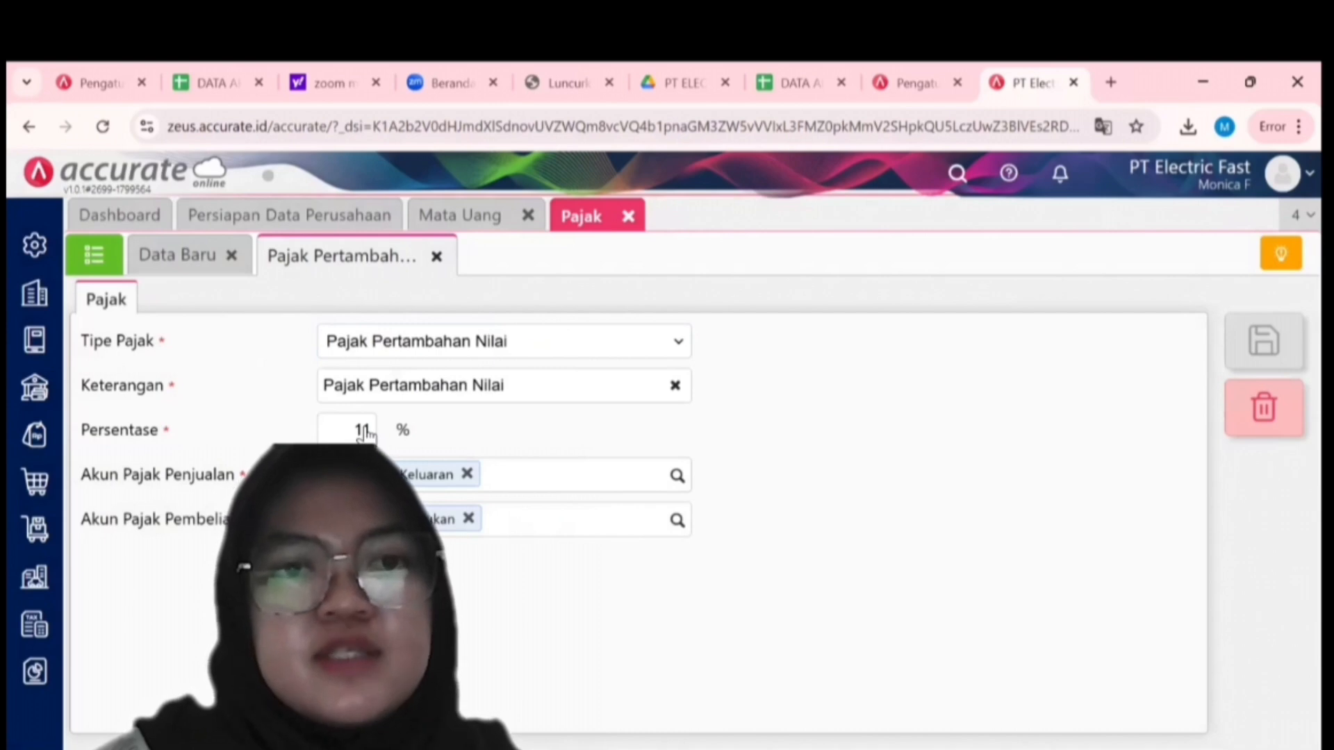
double_click(360, 430)
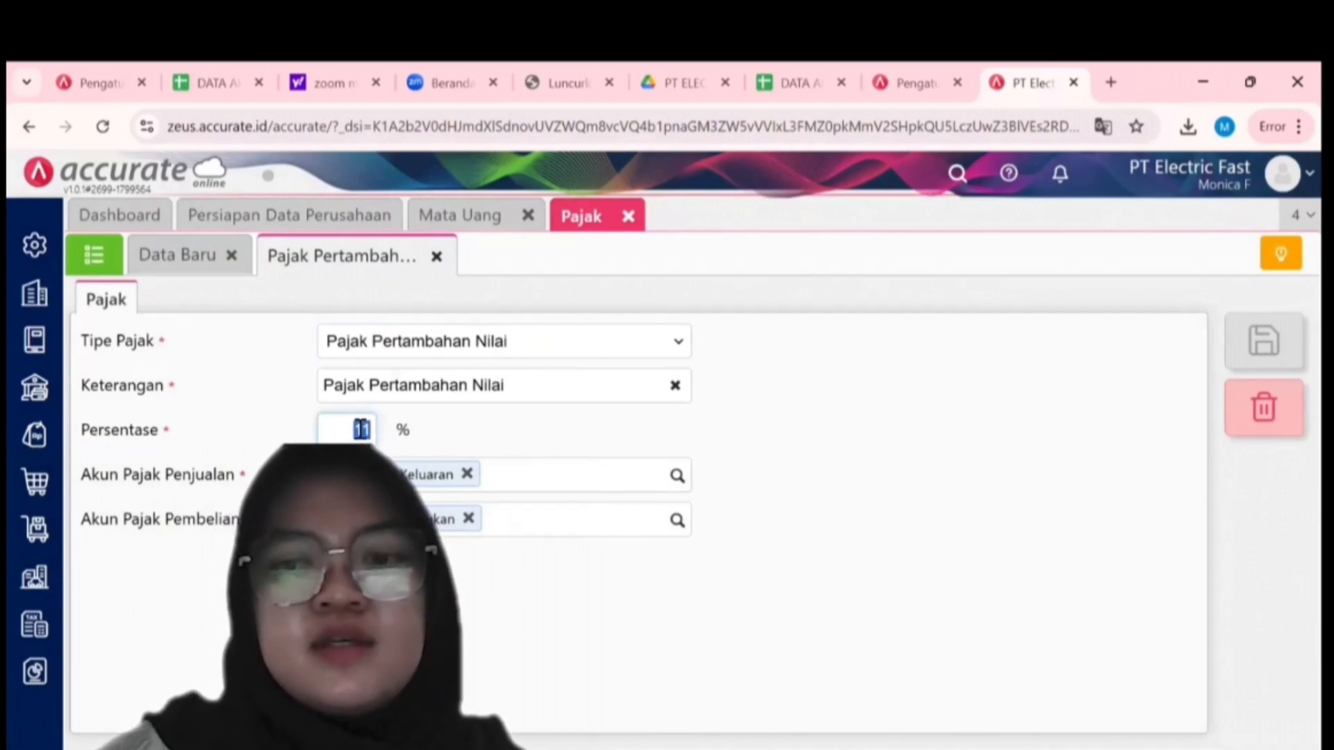
key("BackSpace")
type("10")
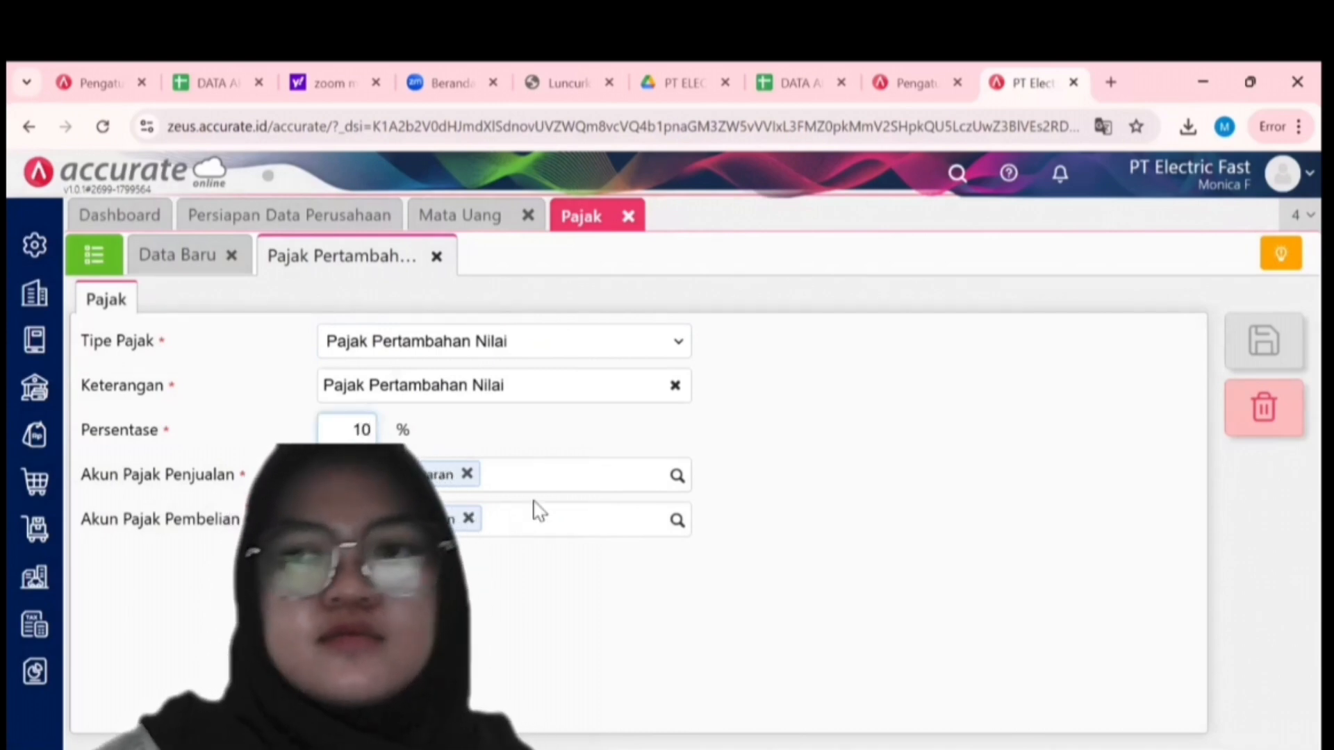
left_click(791, 503)
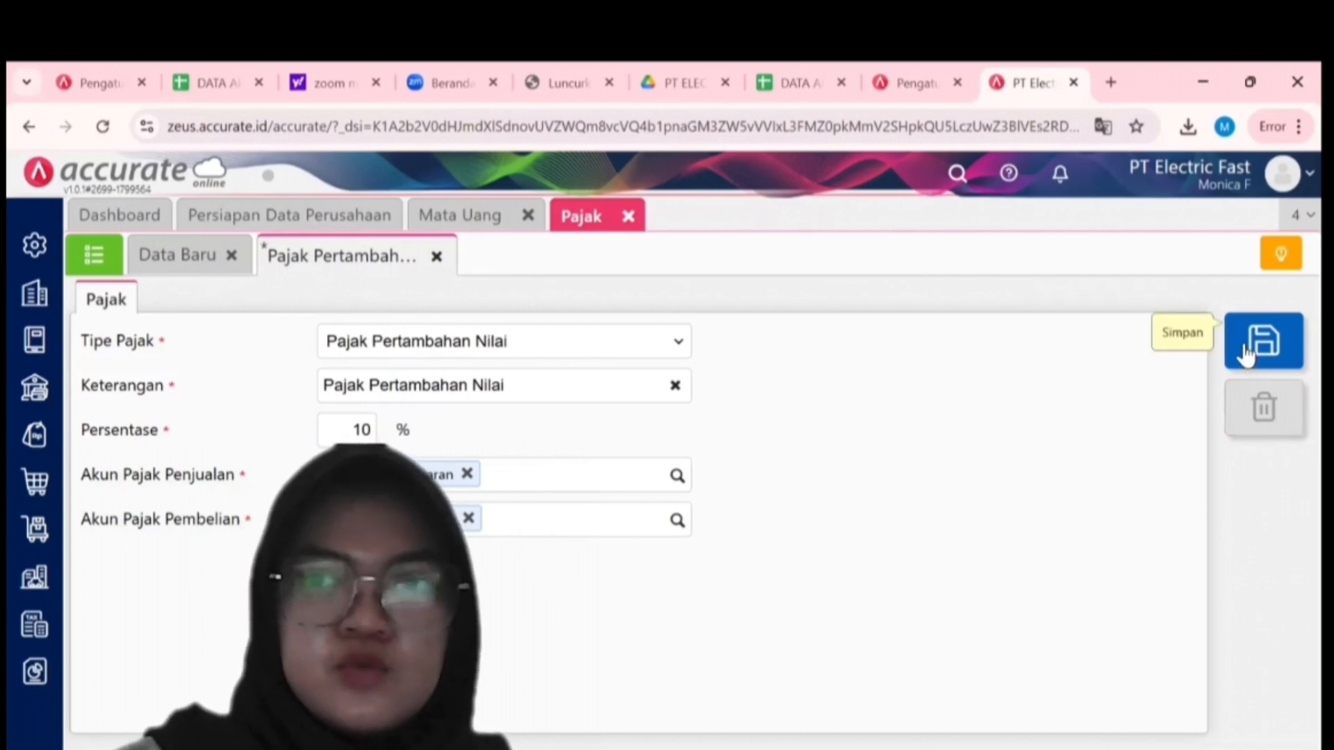
left_click(1244, 354)
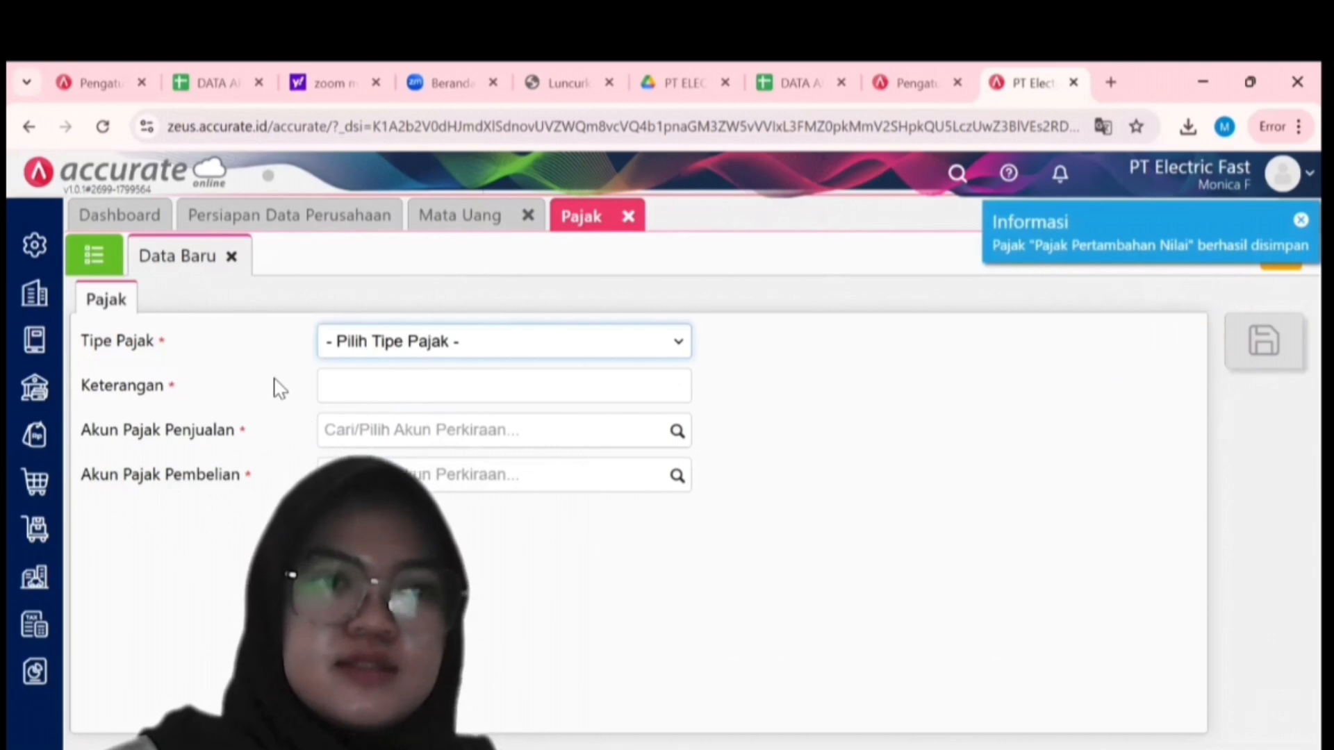
left_click(103, 267)
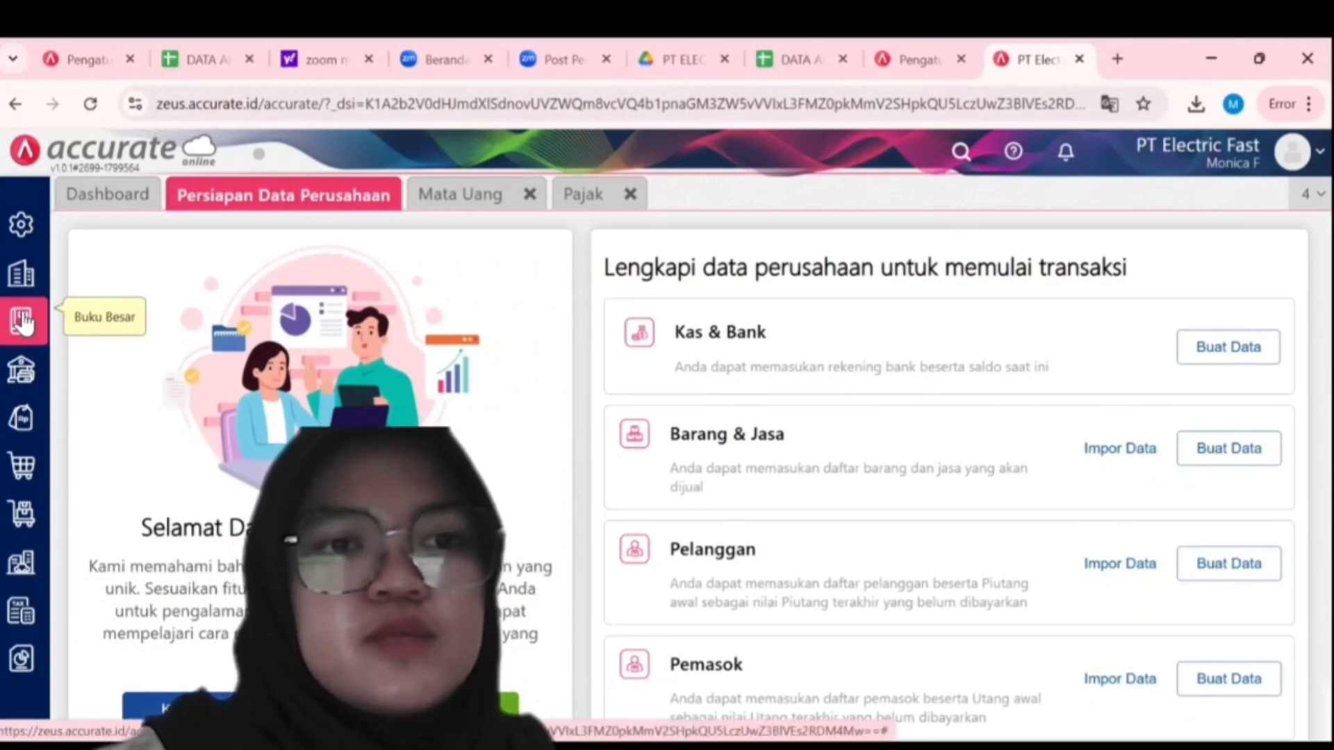
From the Akun Perkiraan list, start Impor Data > Impor dari Excel.
left_click(23, 322)
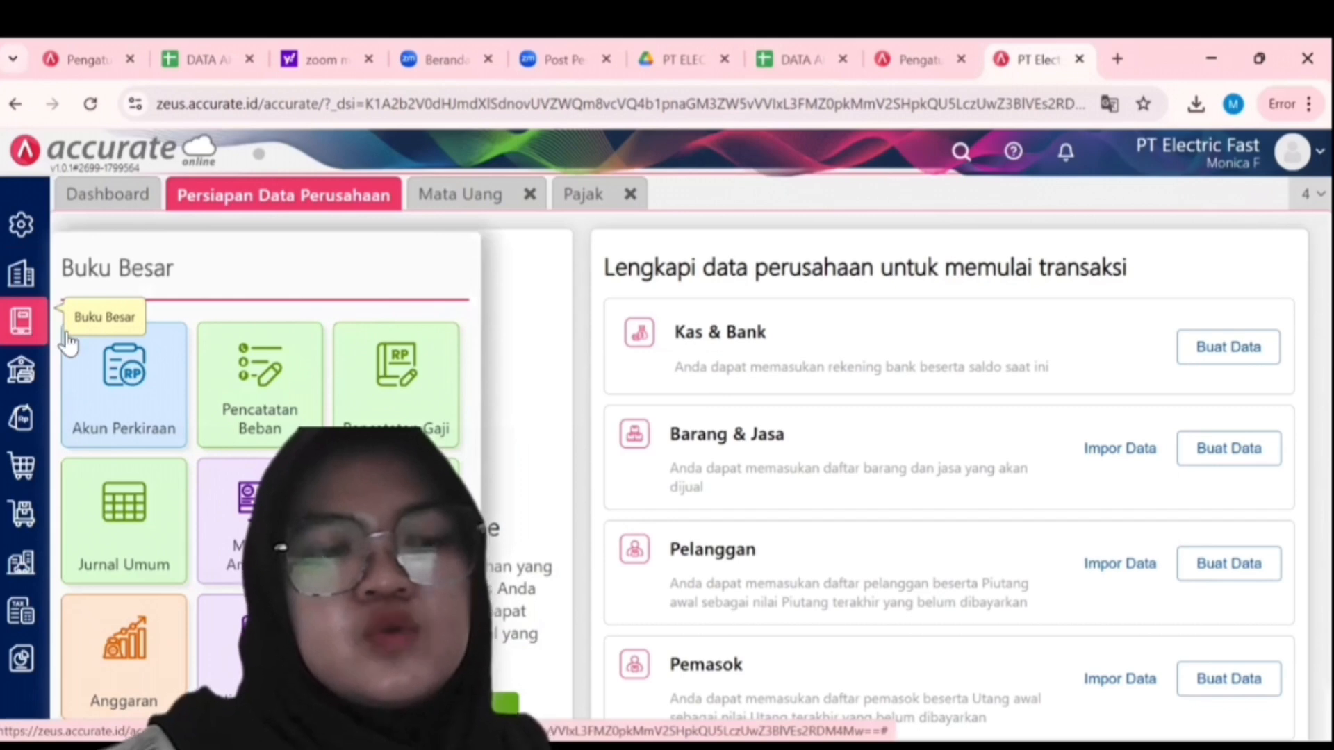
left_click(126, 374)
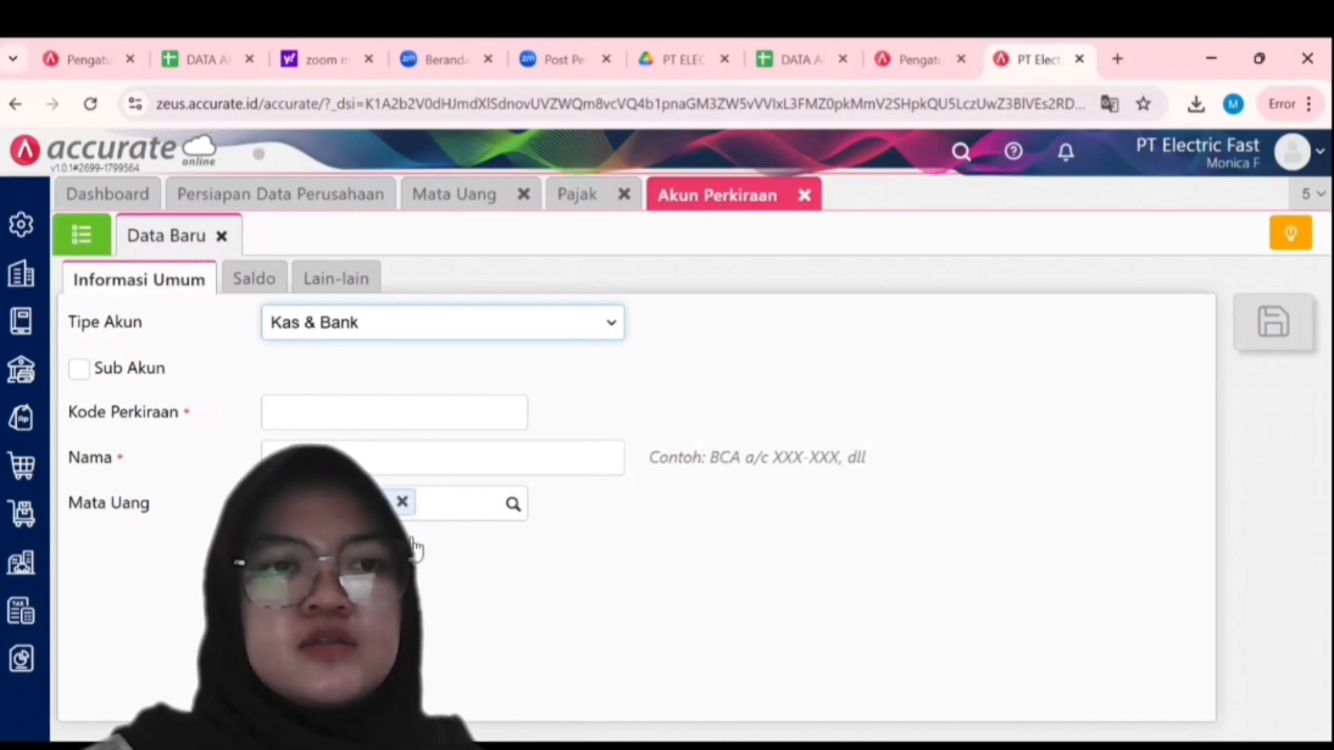
left_click(94, 241)
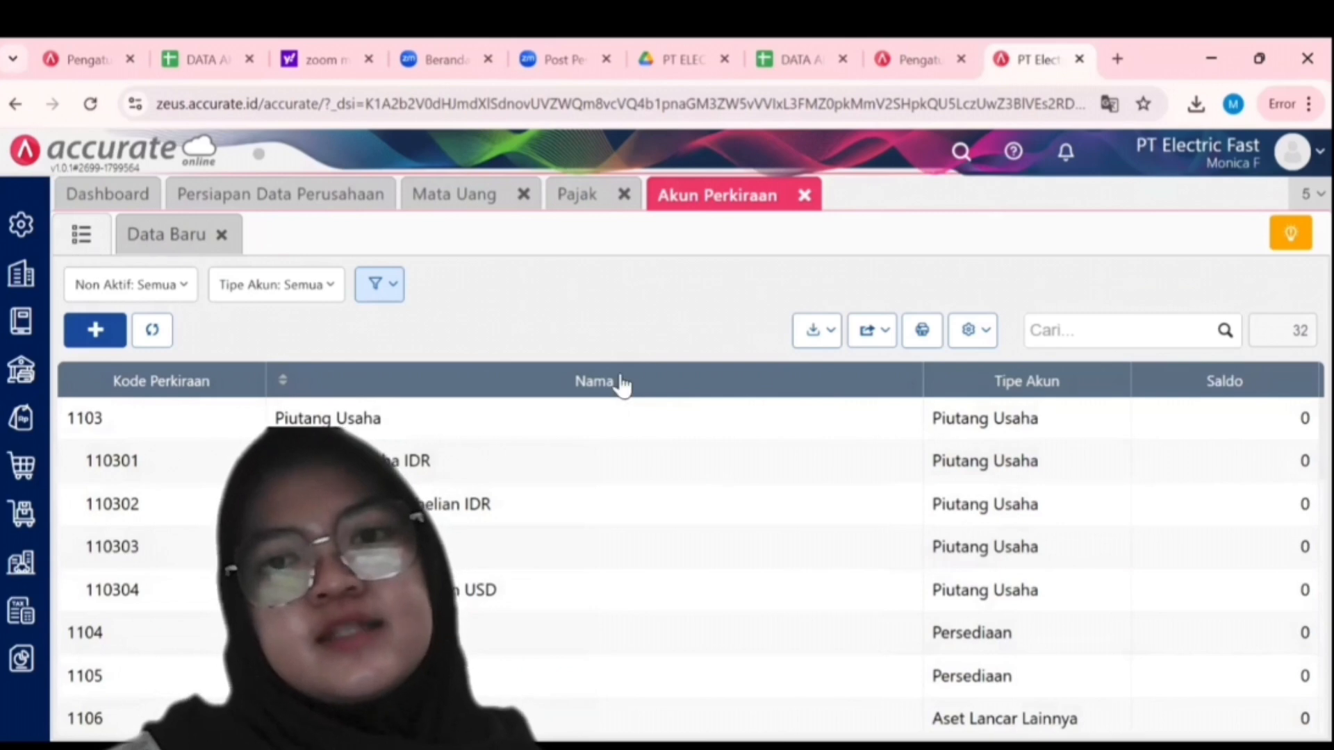
left_click(831, 336)
left_click(753, 374)
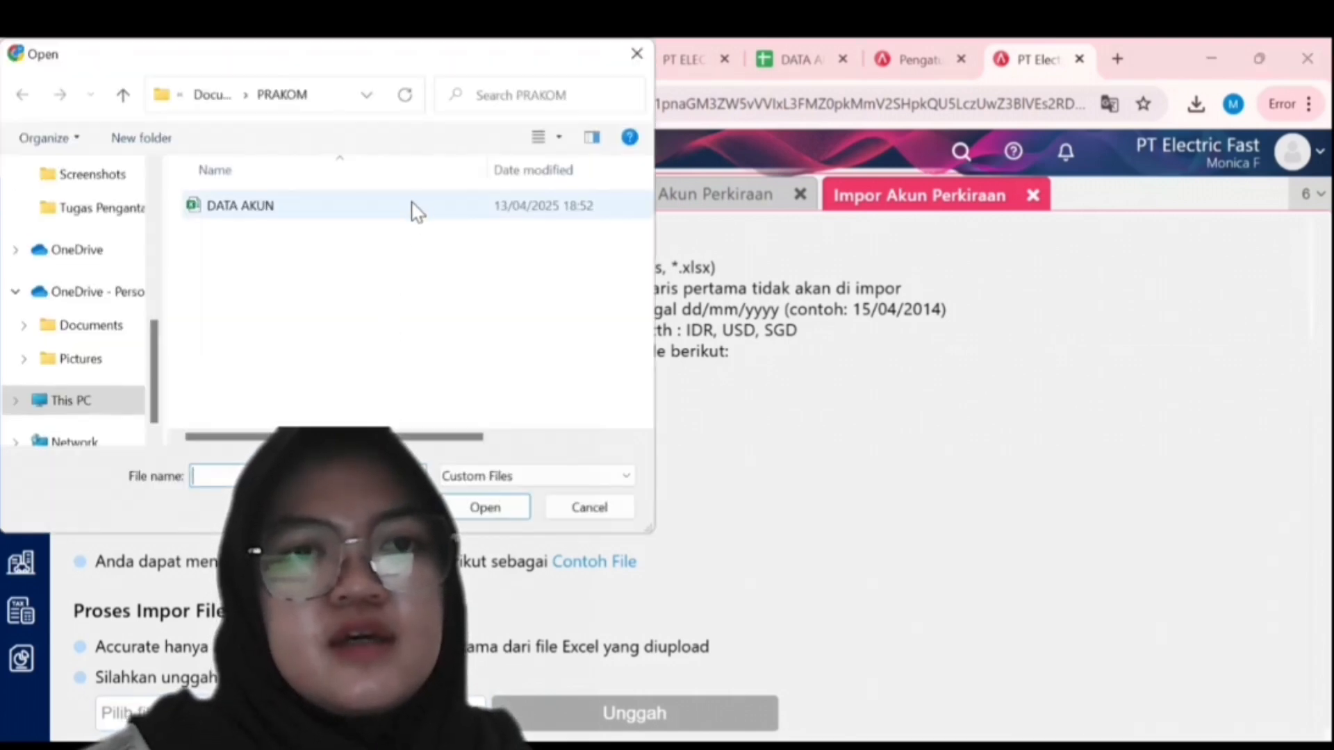
Upload DATA AKUN and import it, updating existing matching accounts.
left_click(394, 209)
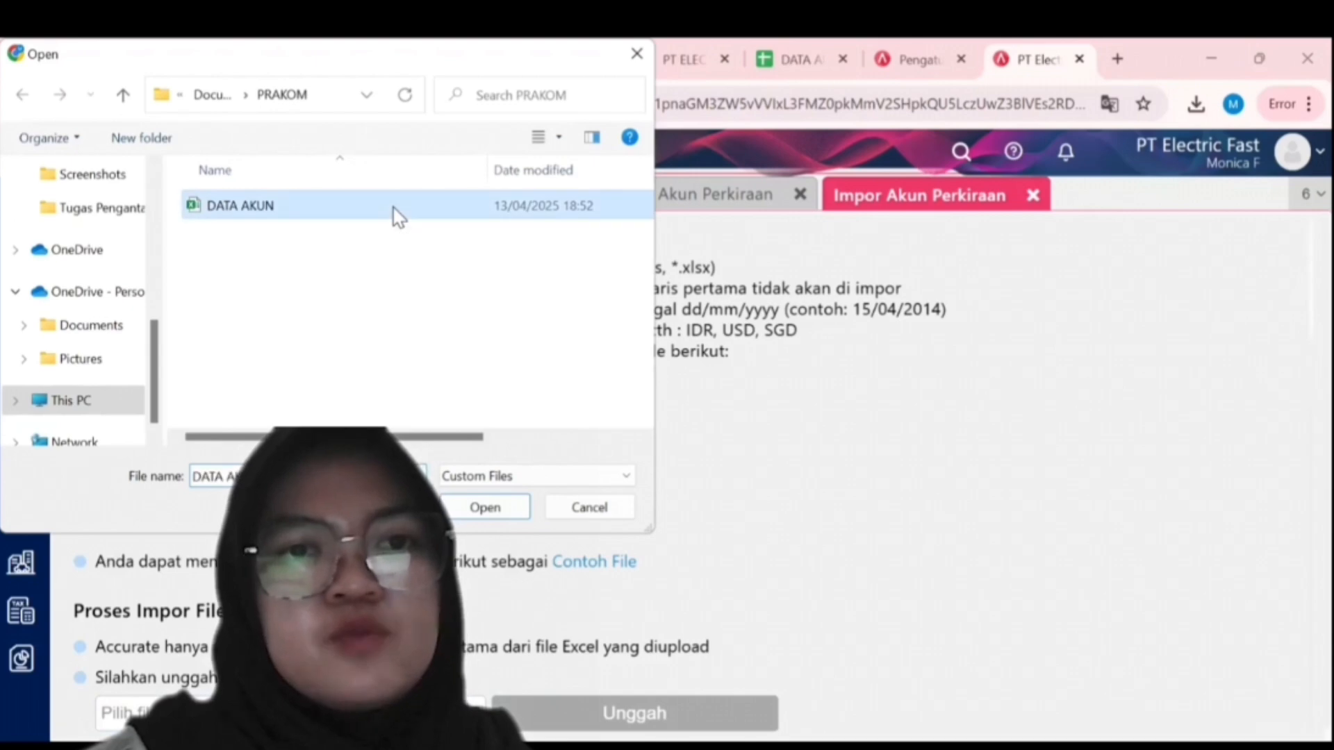
double_click(394, 208)
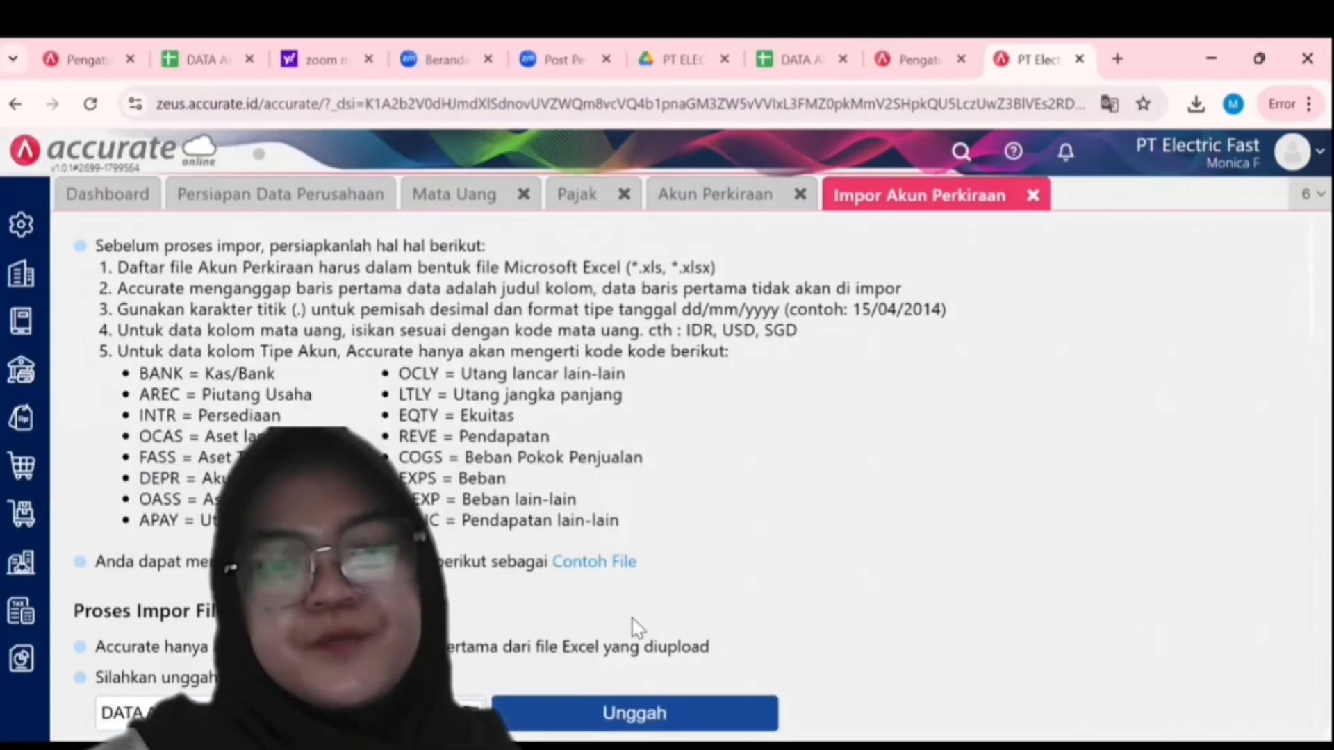
left_click(678, 703)
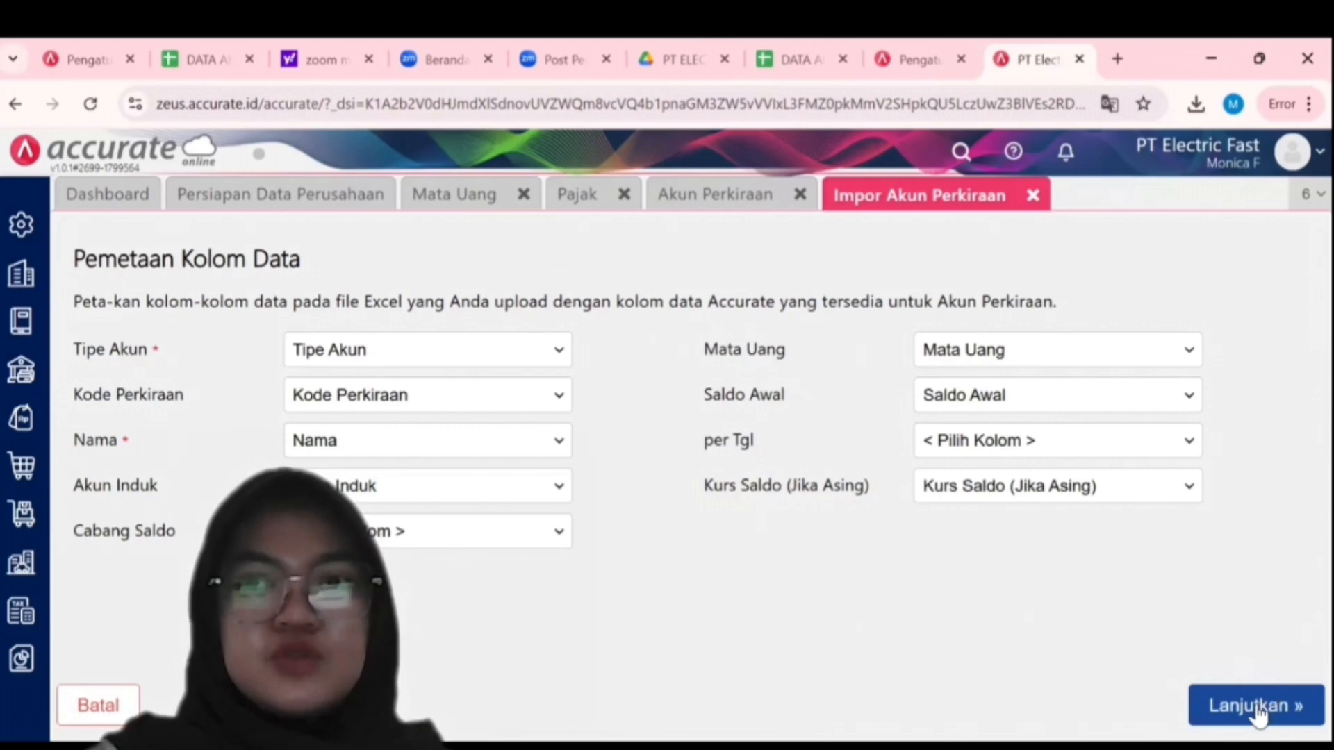
left_click(1257, 707)
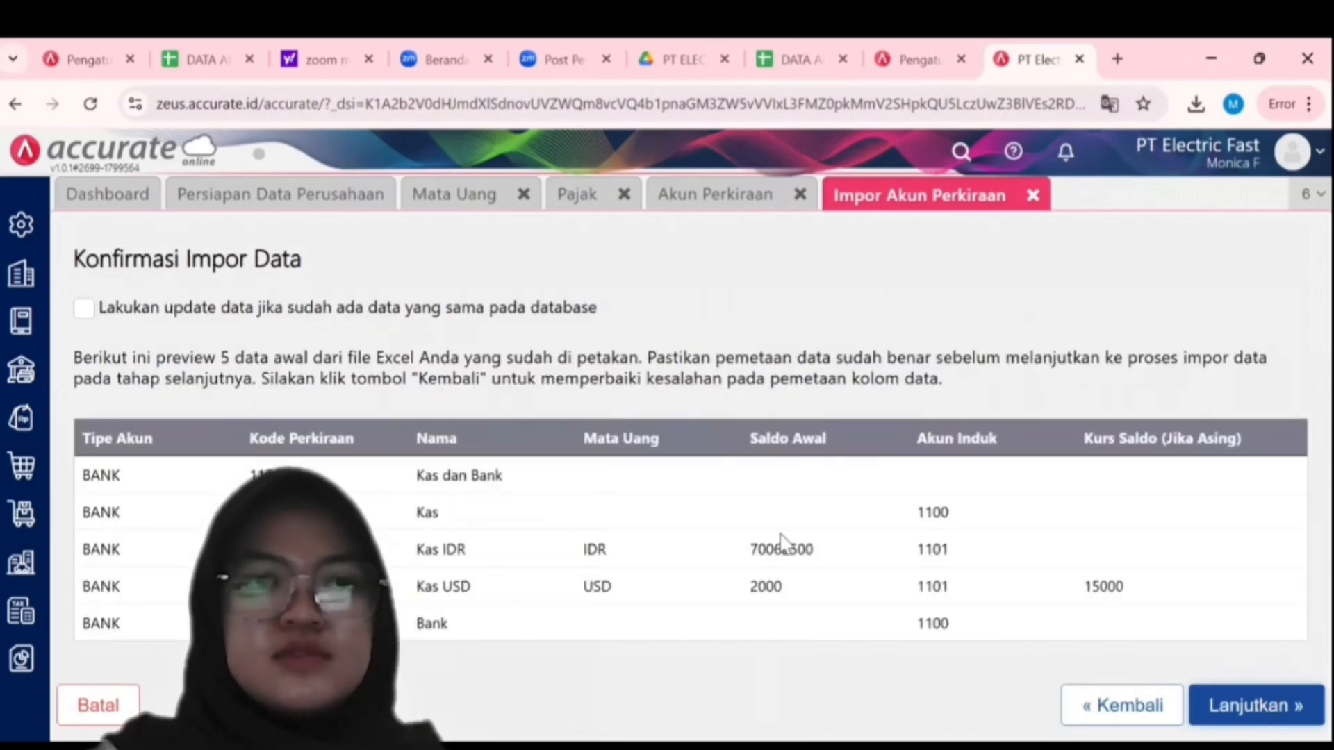
left_click(84, 307)
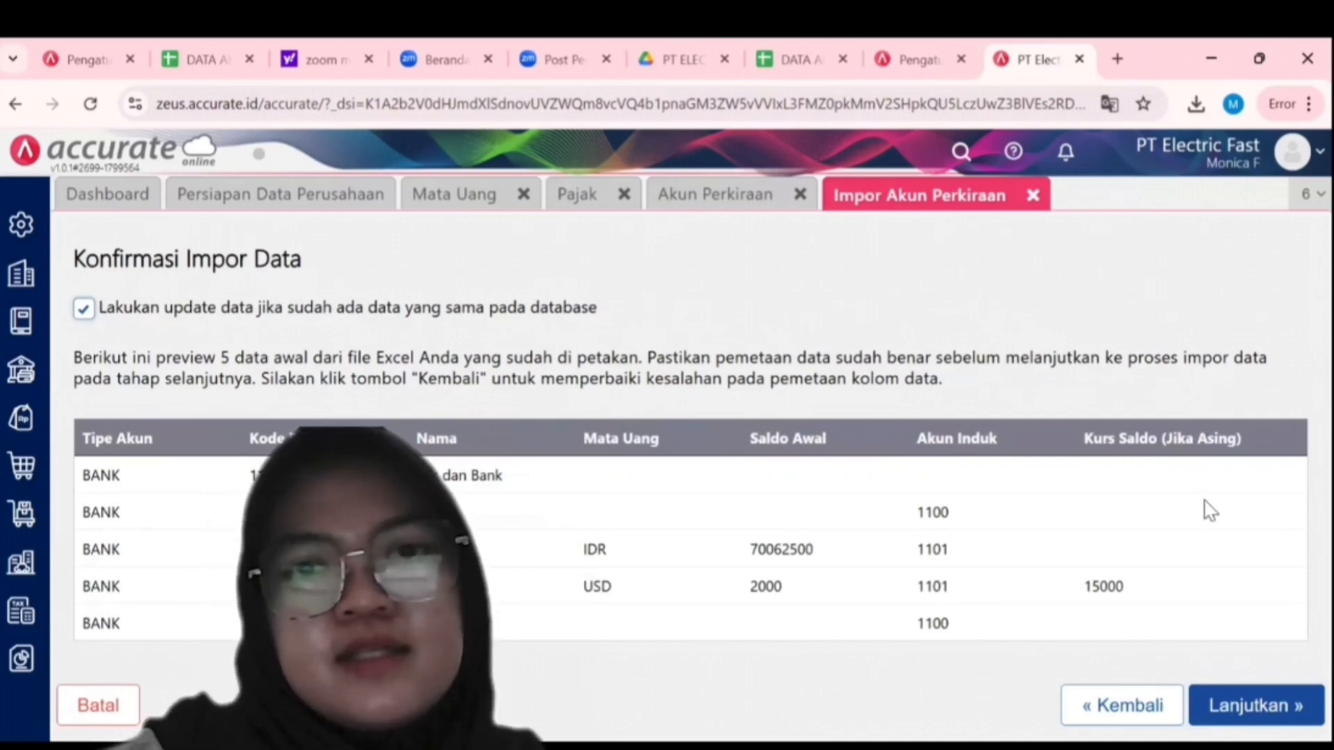
left_click(1256, 708)
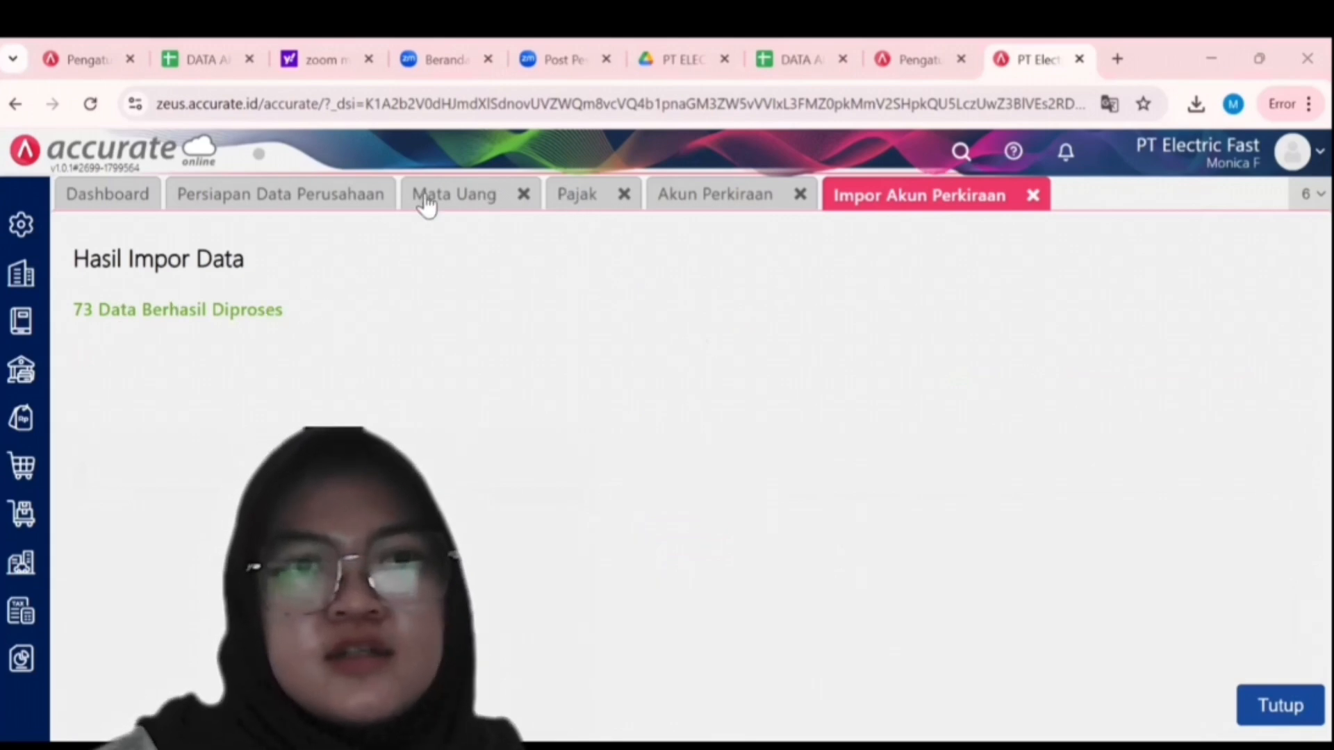
Return to the Akun Perkiraan list to review the imported accounts.
left_click(359, 203)
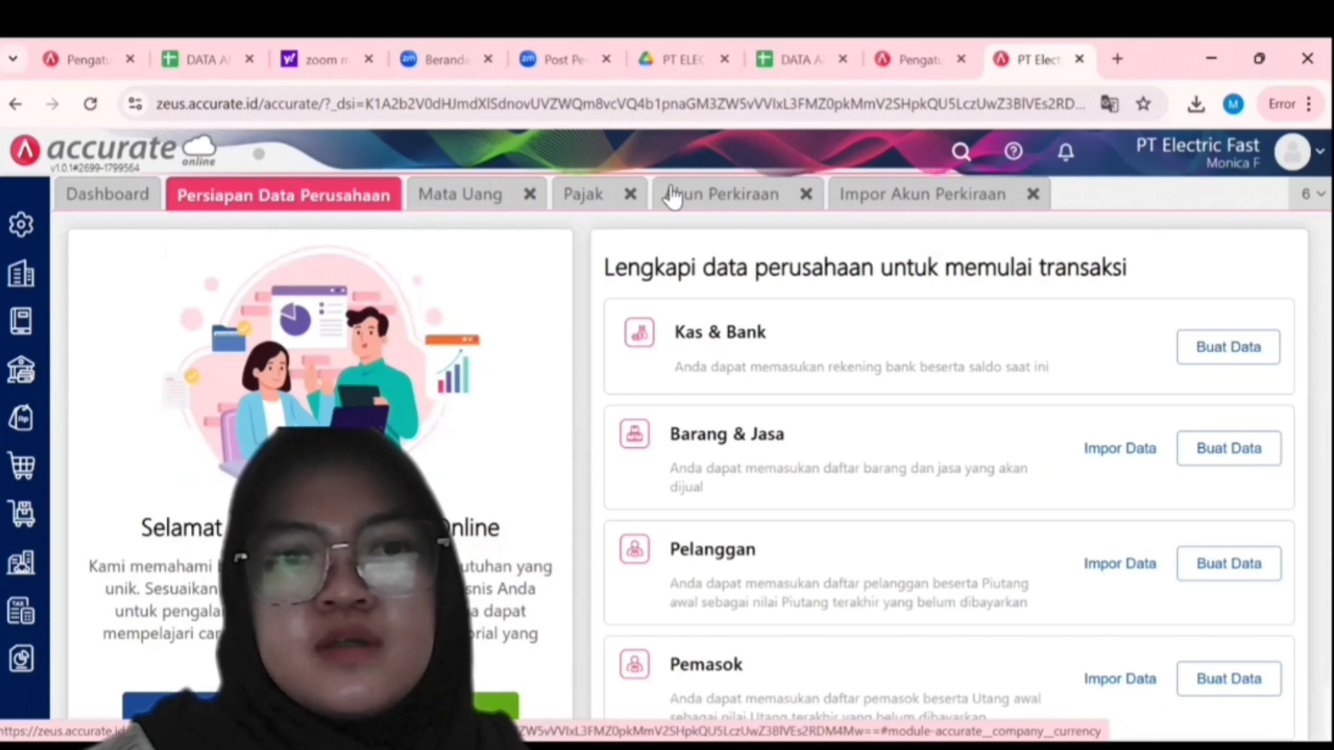
left_click(672, 197)
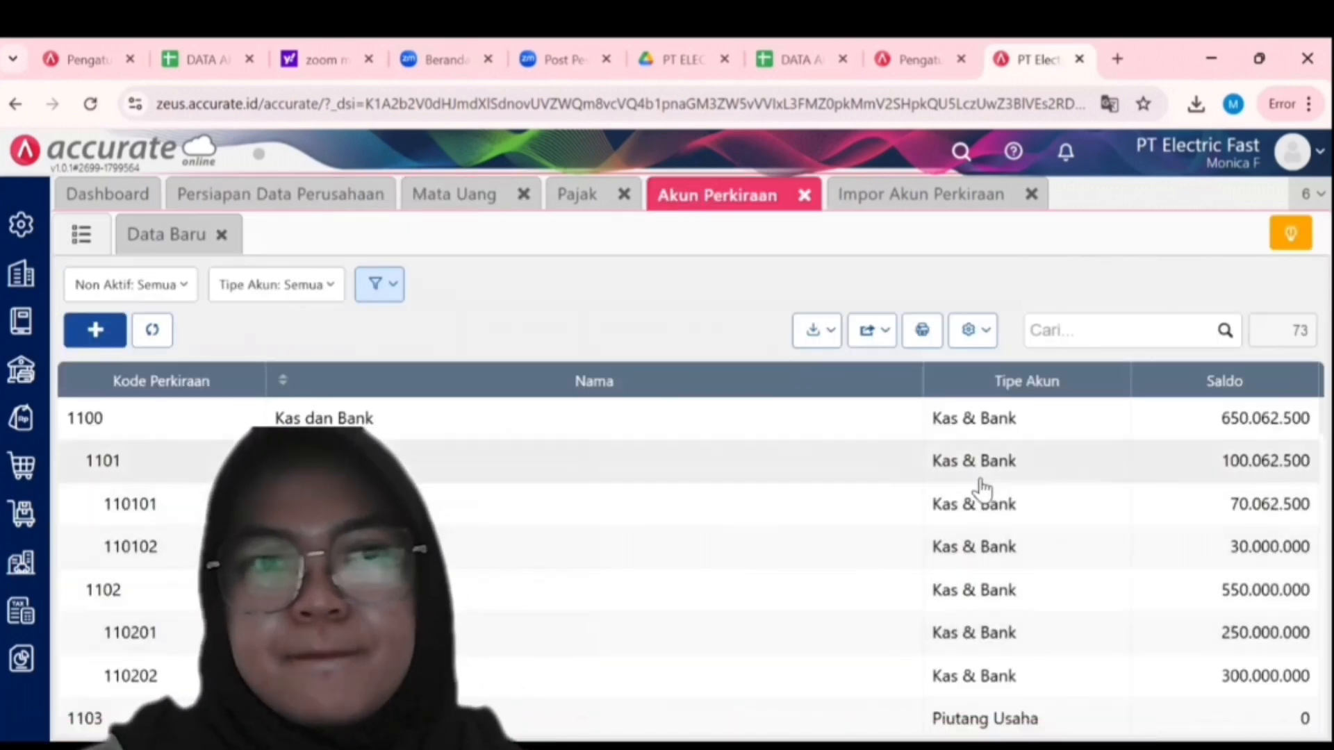
scroll(813, 480, "down", 10)
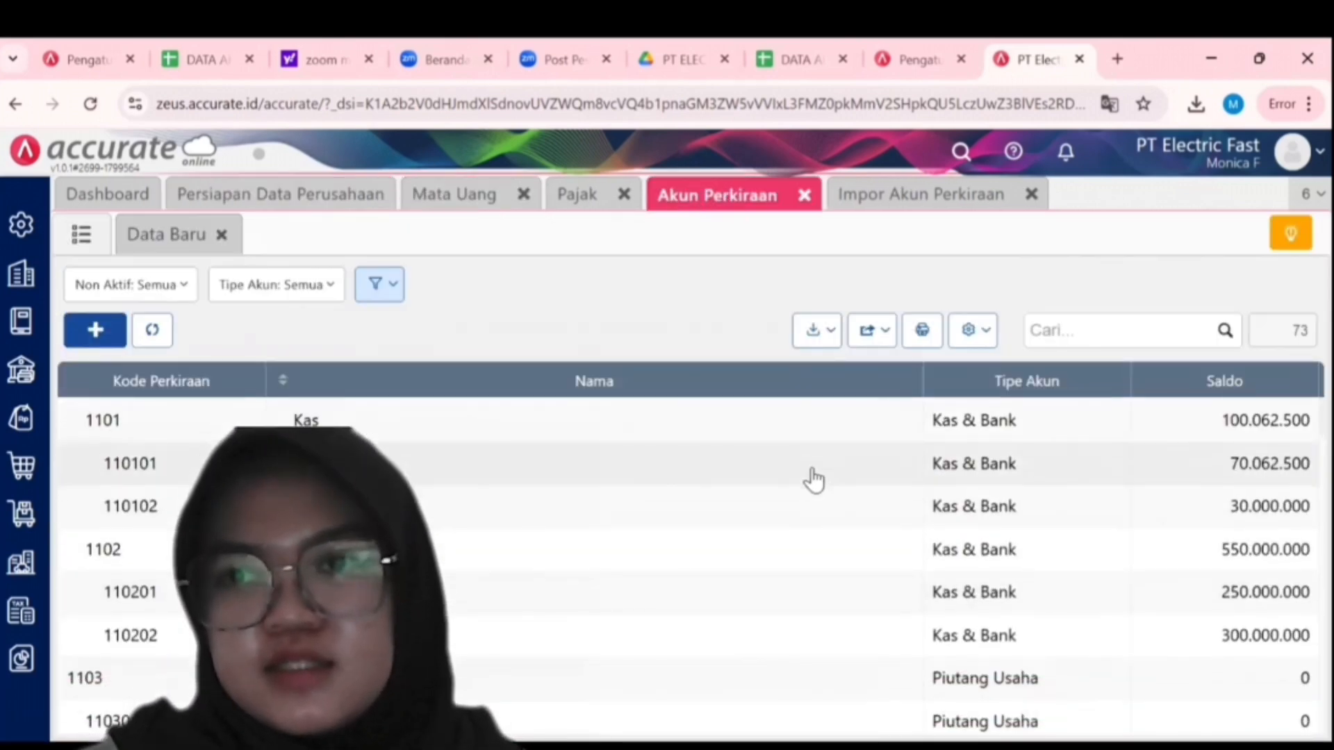
scroll(813, 480, "up", 10)
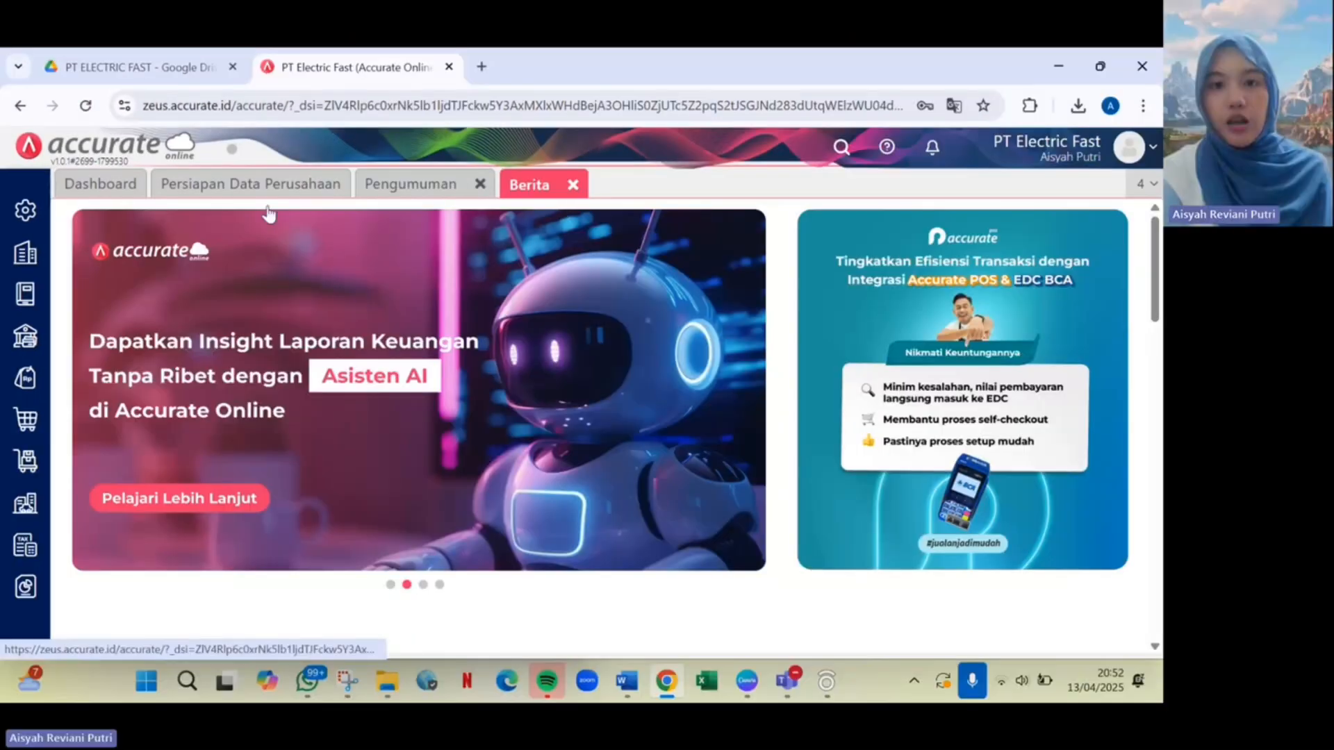
Go to the Sales customer list and start an Excel import of customers.
left_click(28, 376)
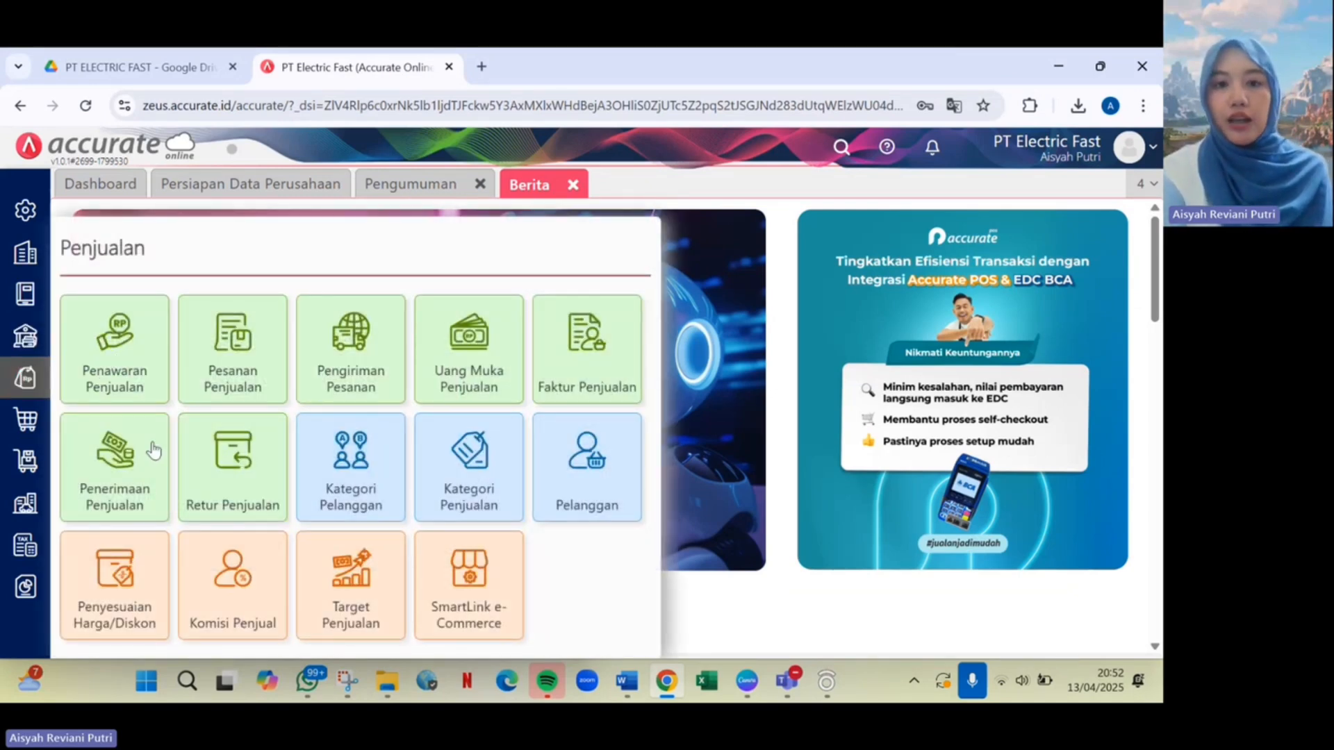
left_click(580, 464)
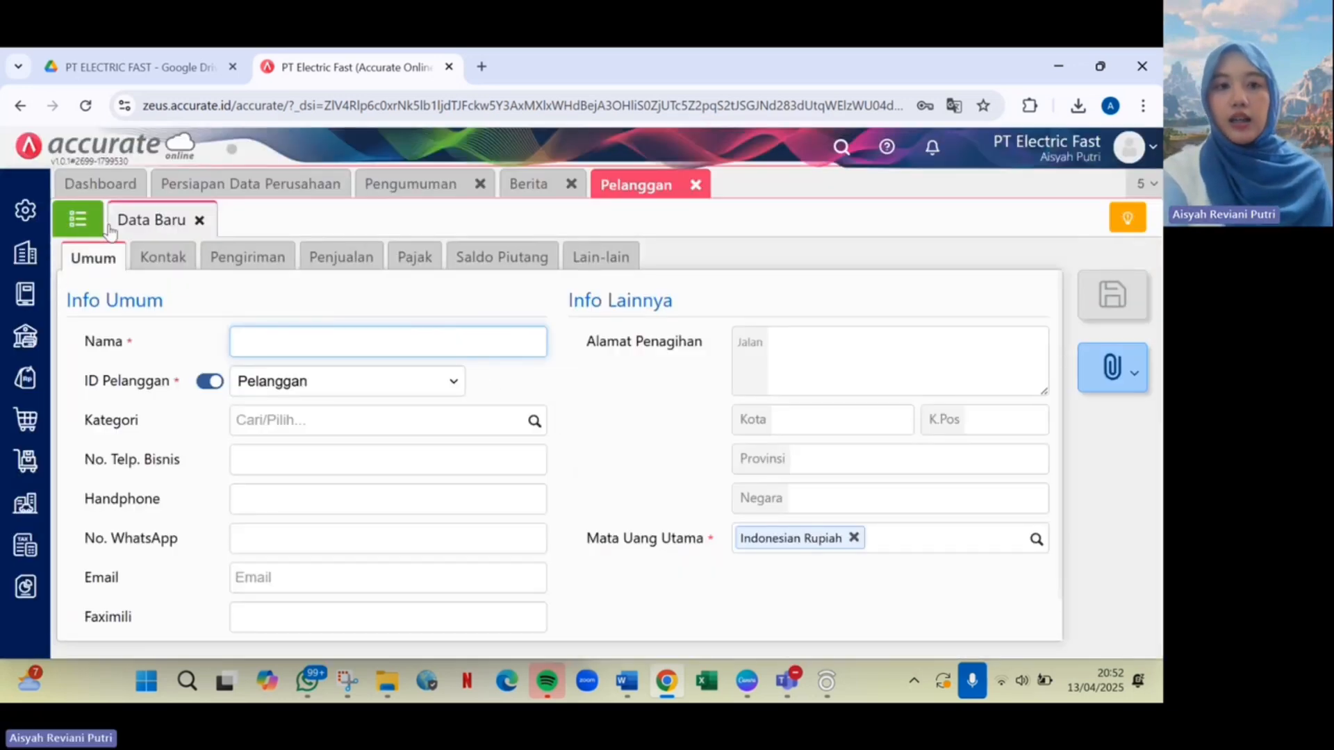
left_click(89, 223)
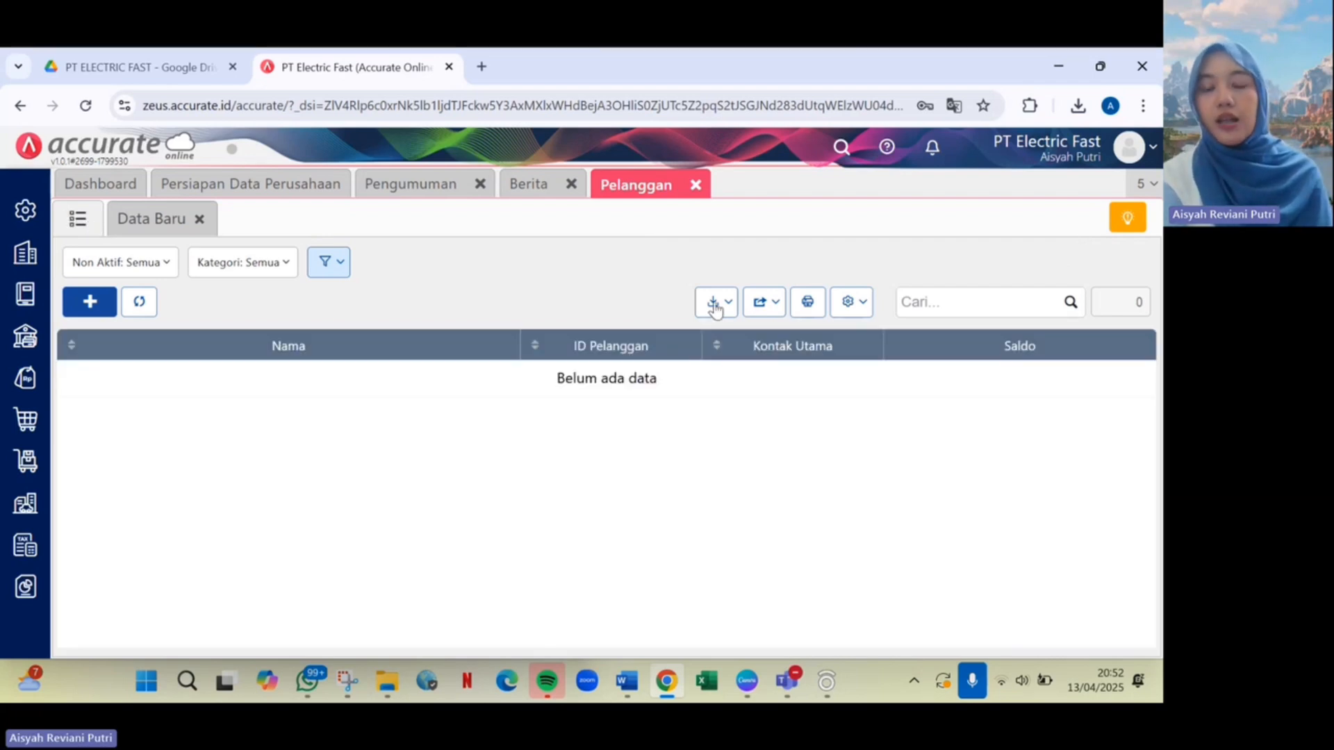
left_click(718, 304)
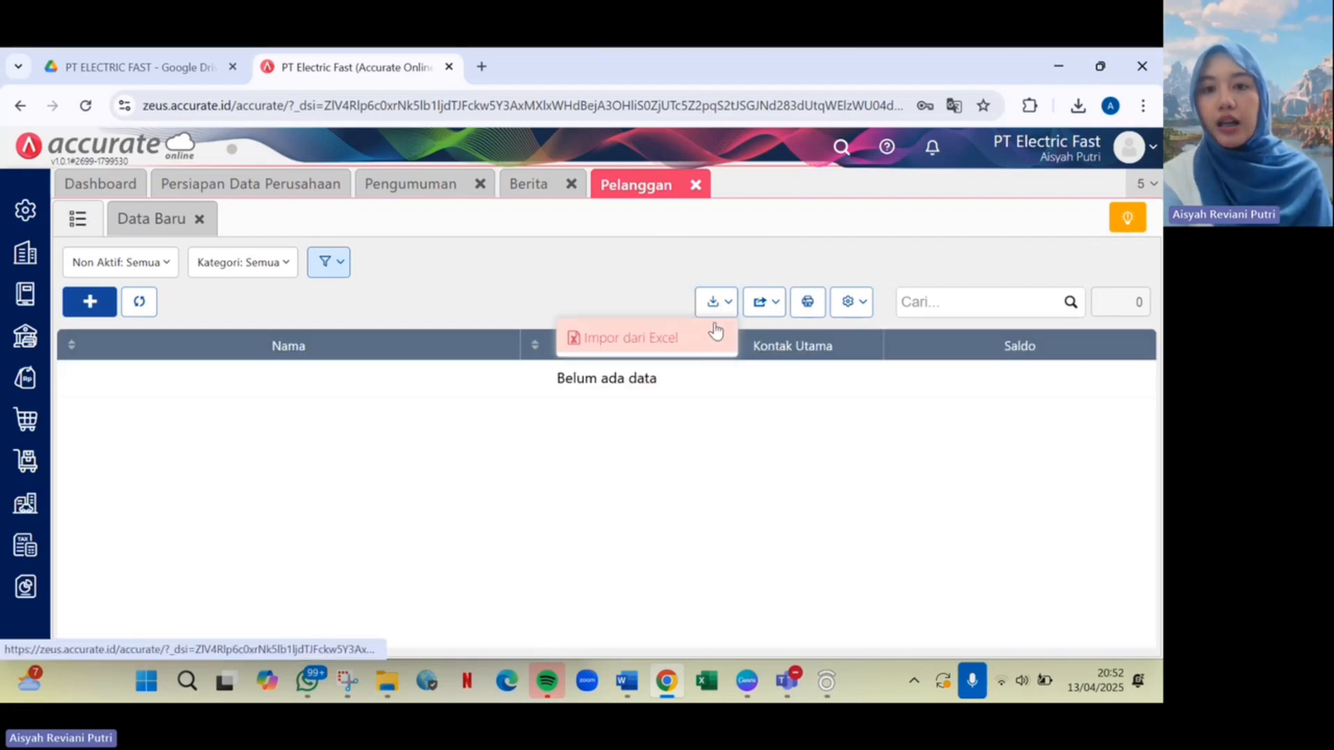
left_click(716, 336)
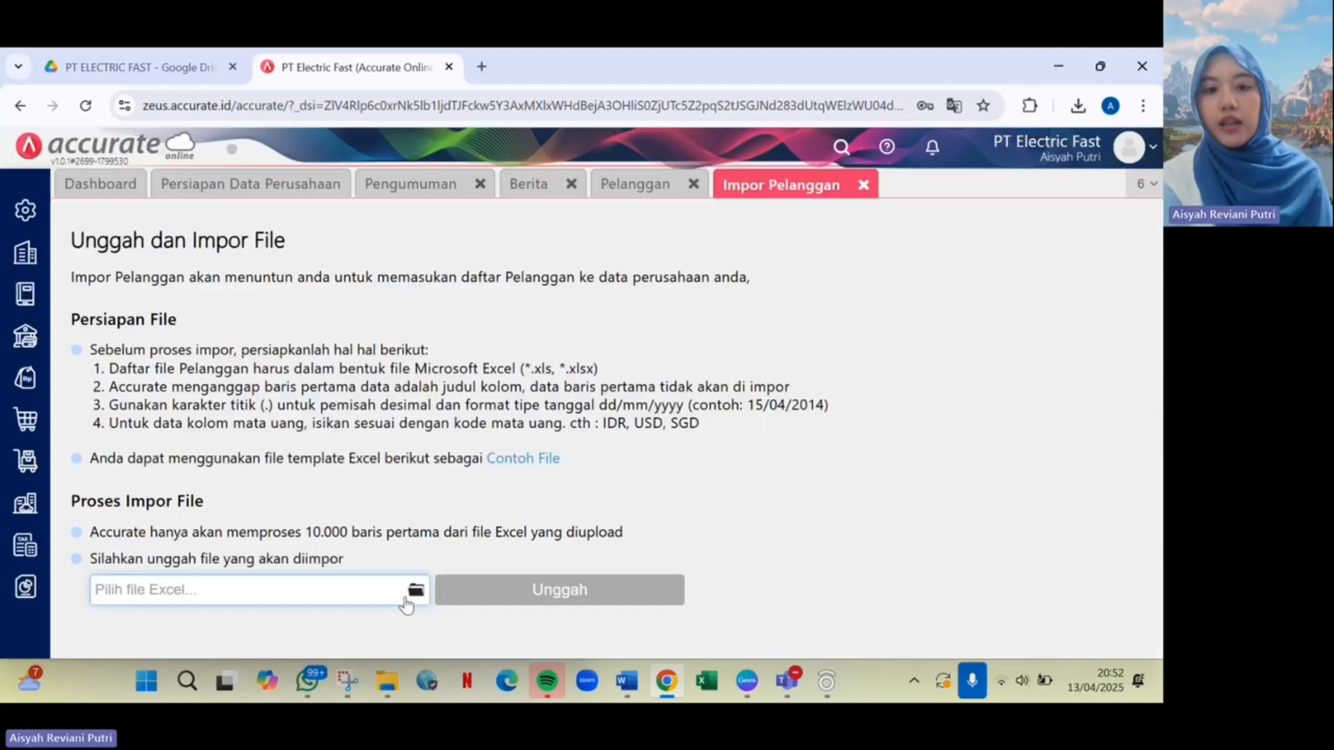
Upload DATA PELANGGAN (3), allow updating with opening balances, import, and review the customer list.
left_click(408, 599)
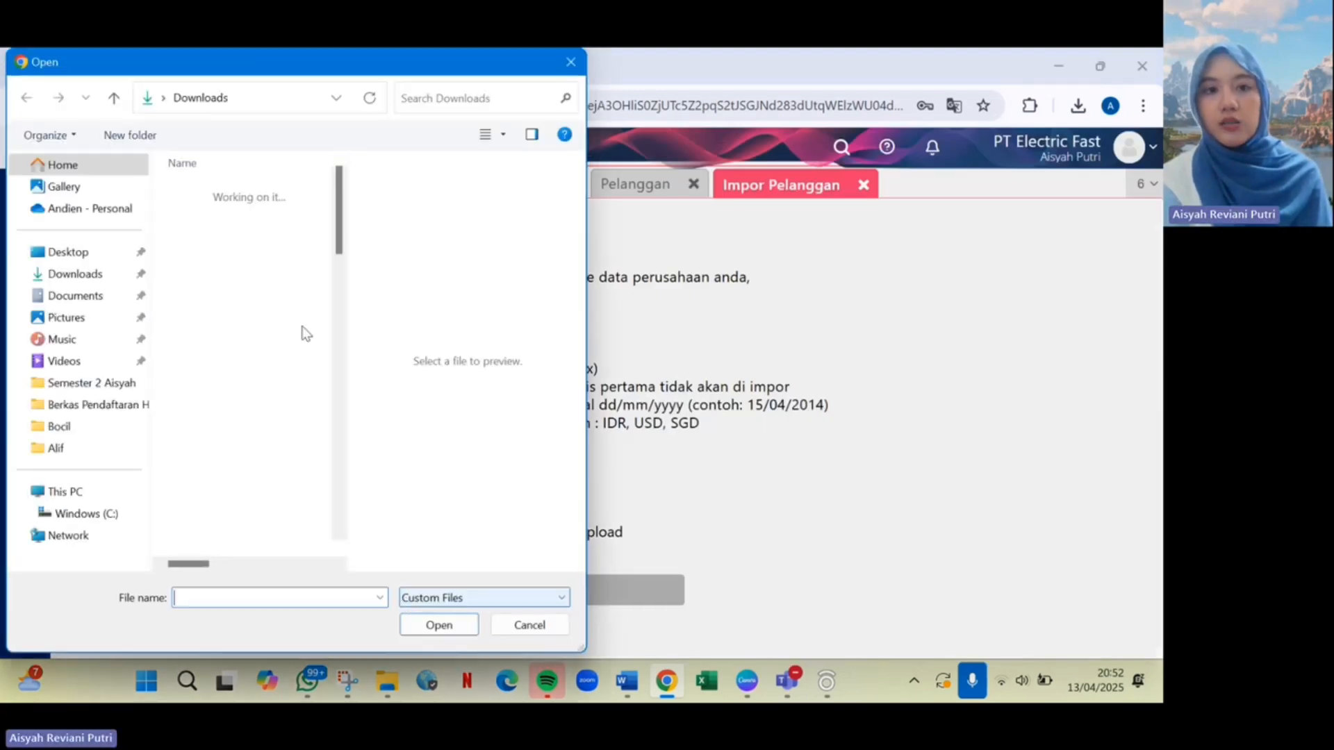
left_click(299, 233)
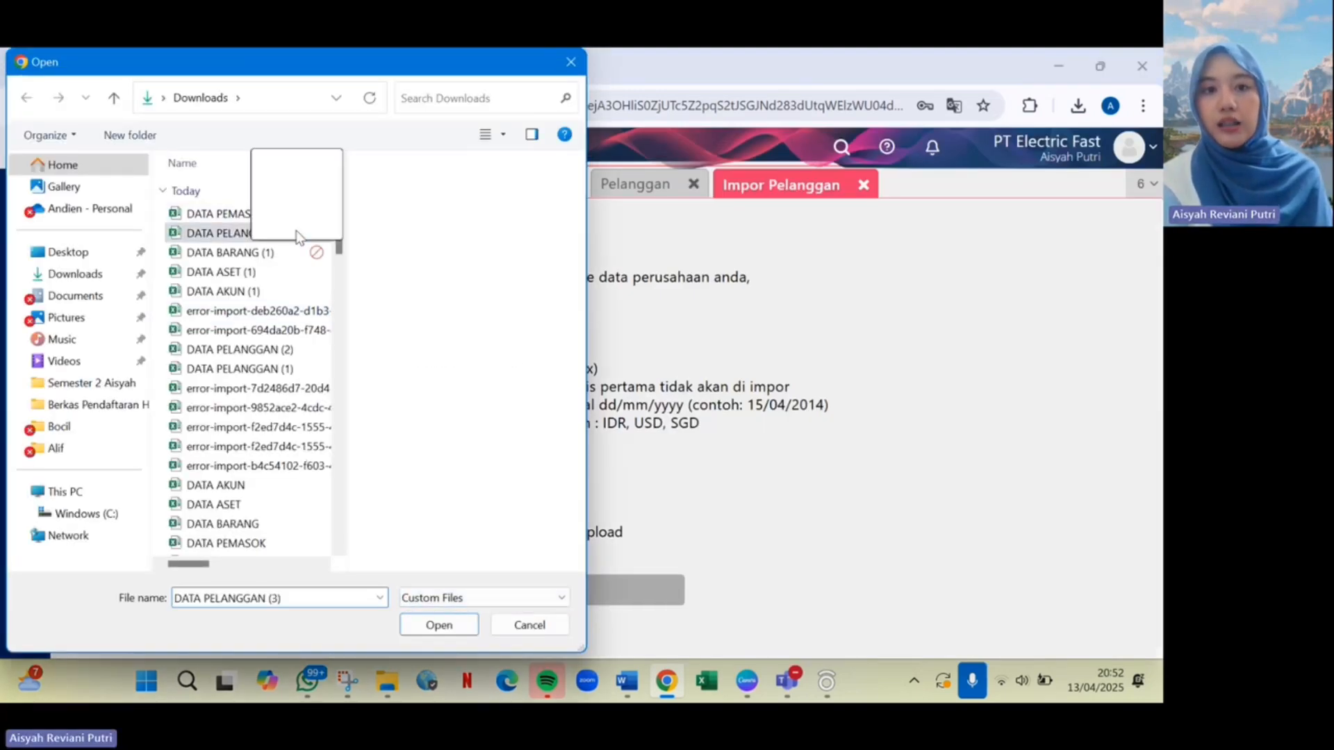
left_click(461, 627)
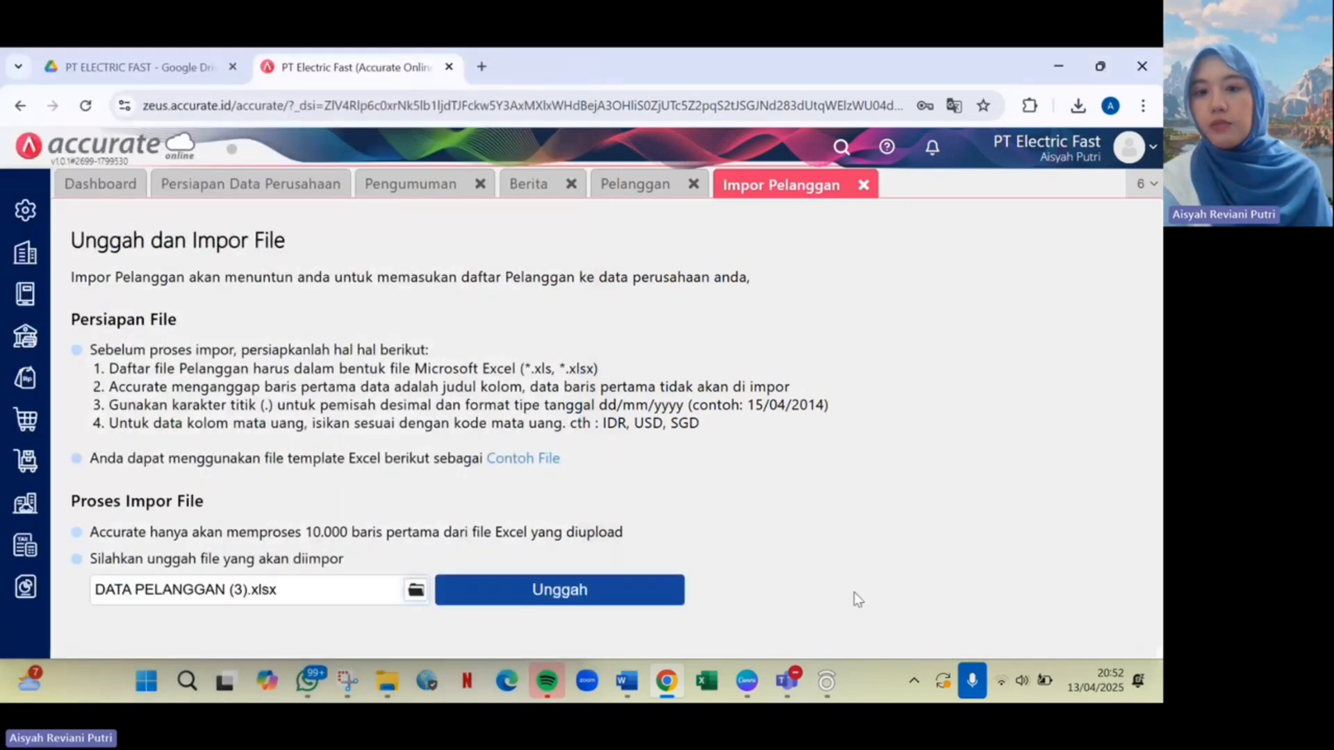
left_click(602, 590)
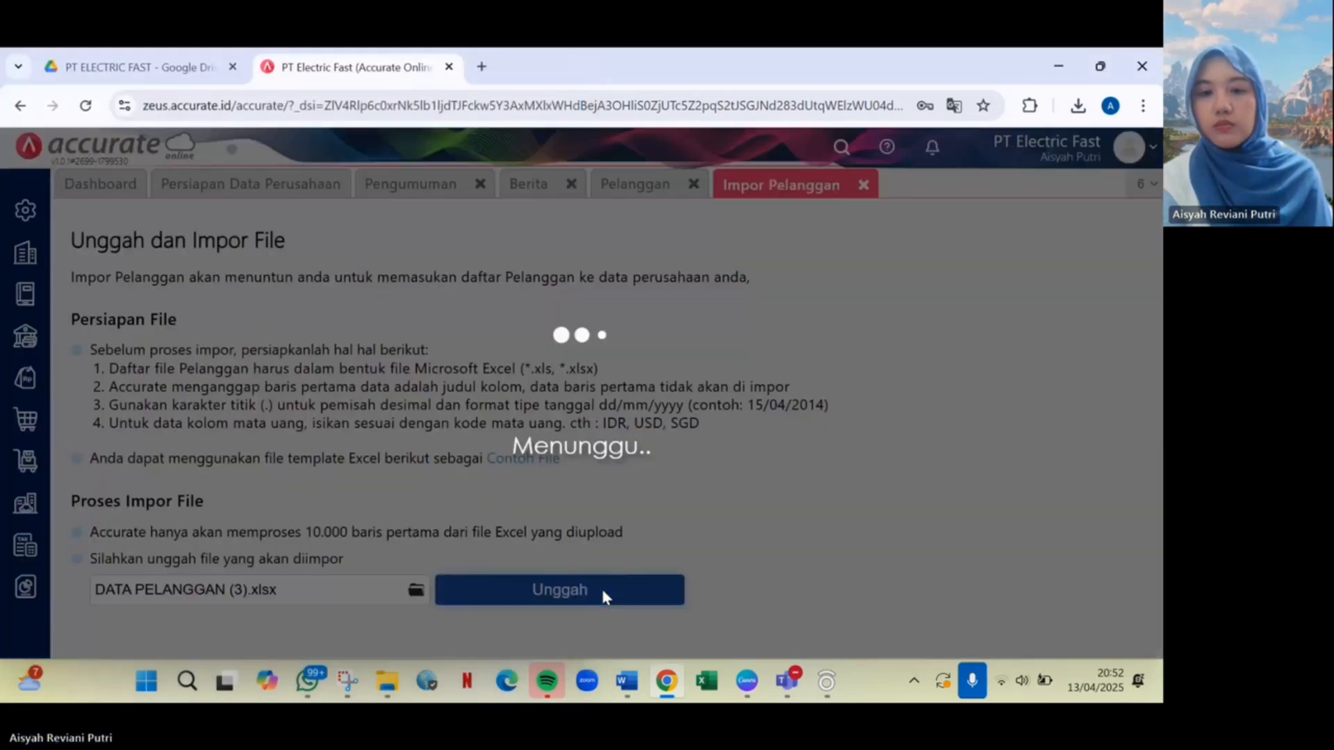
scroll(856, 574, "down", 10)
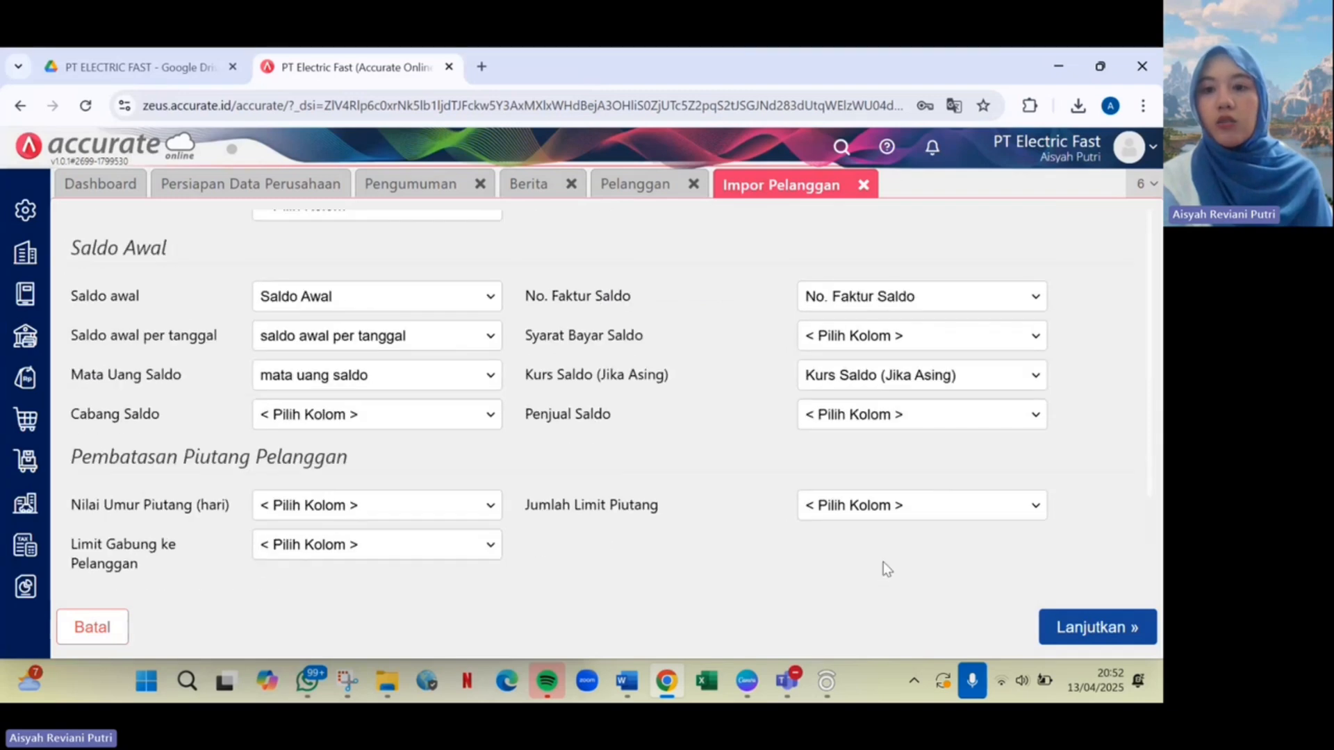
left_click(1150, 627)
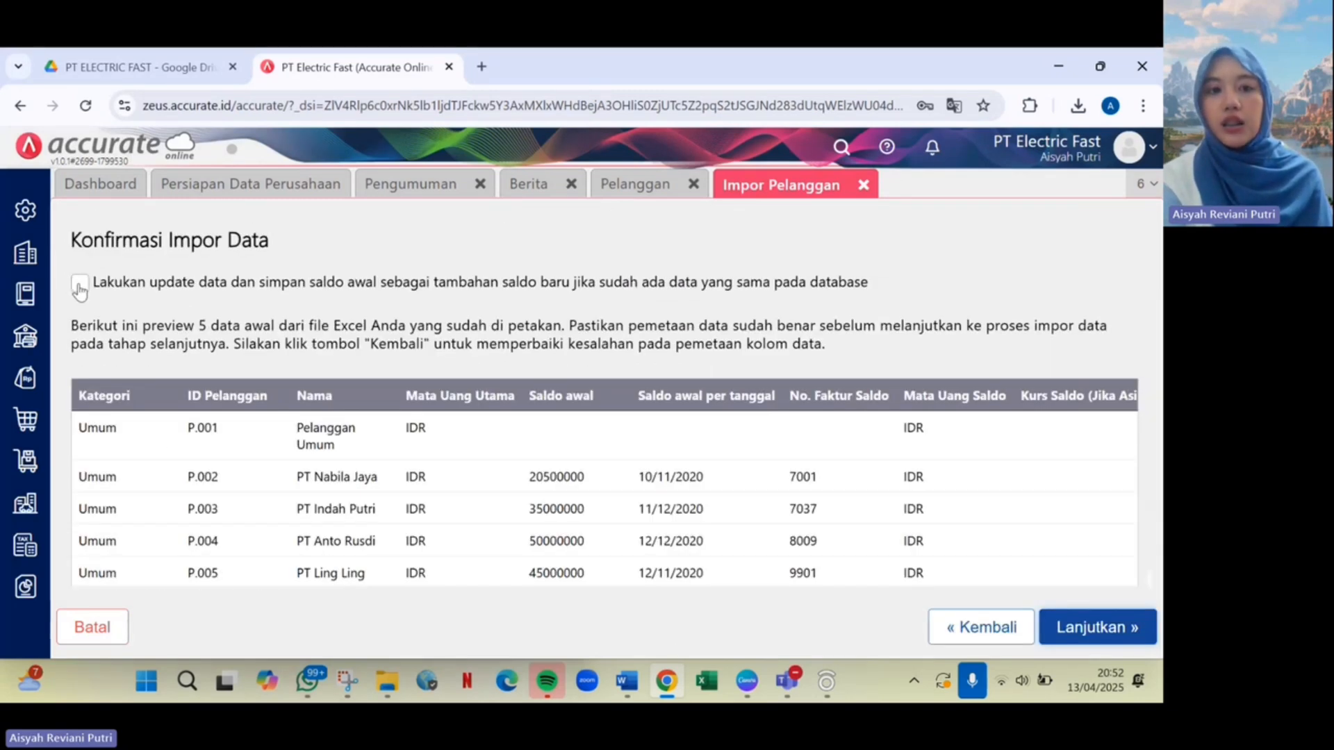
left_click(79, 286)
scroll(402, 494, "down", 1)
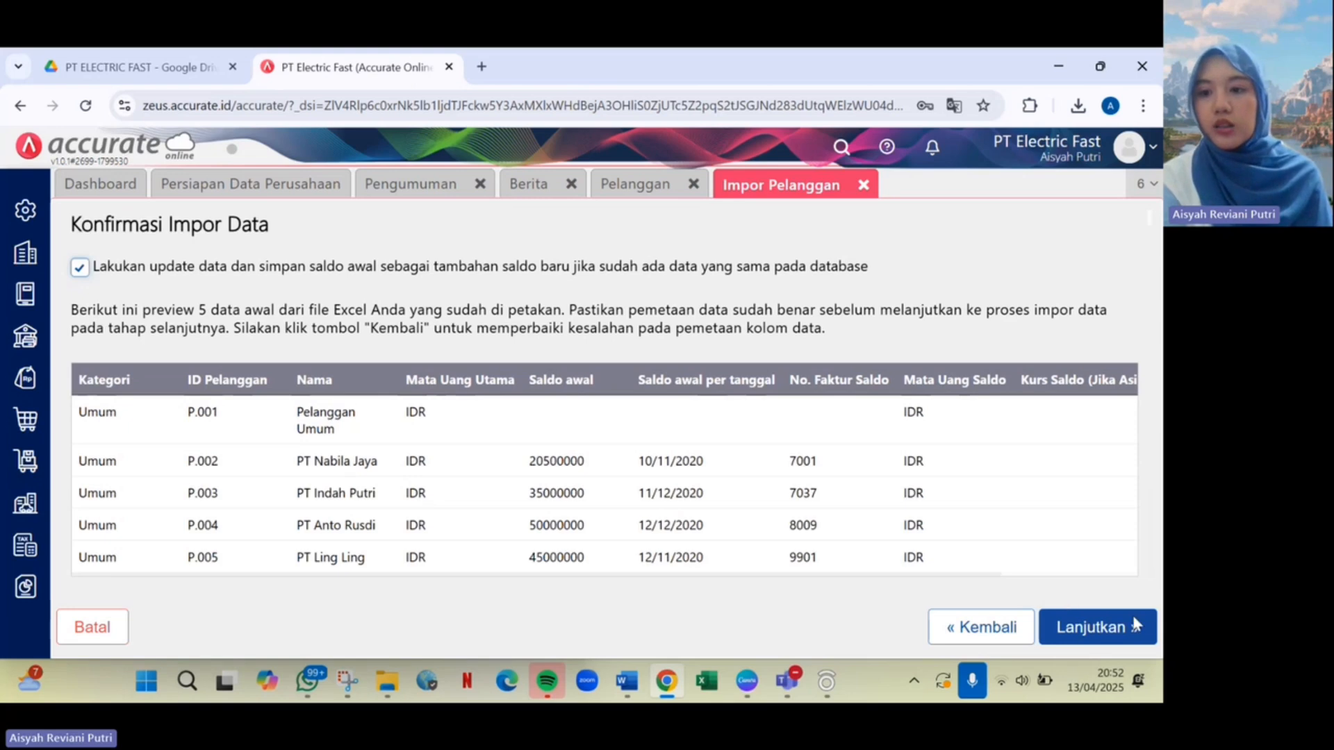
left_click(1148, 630)
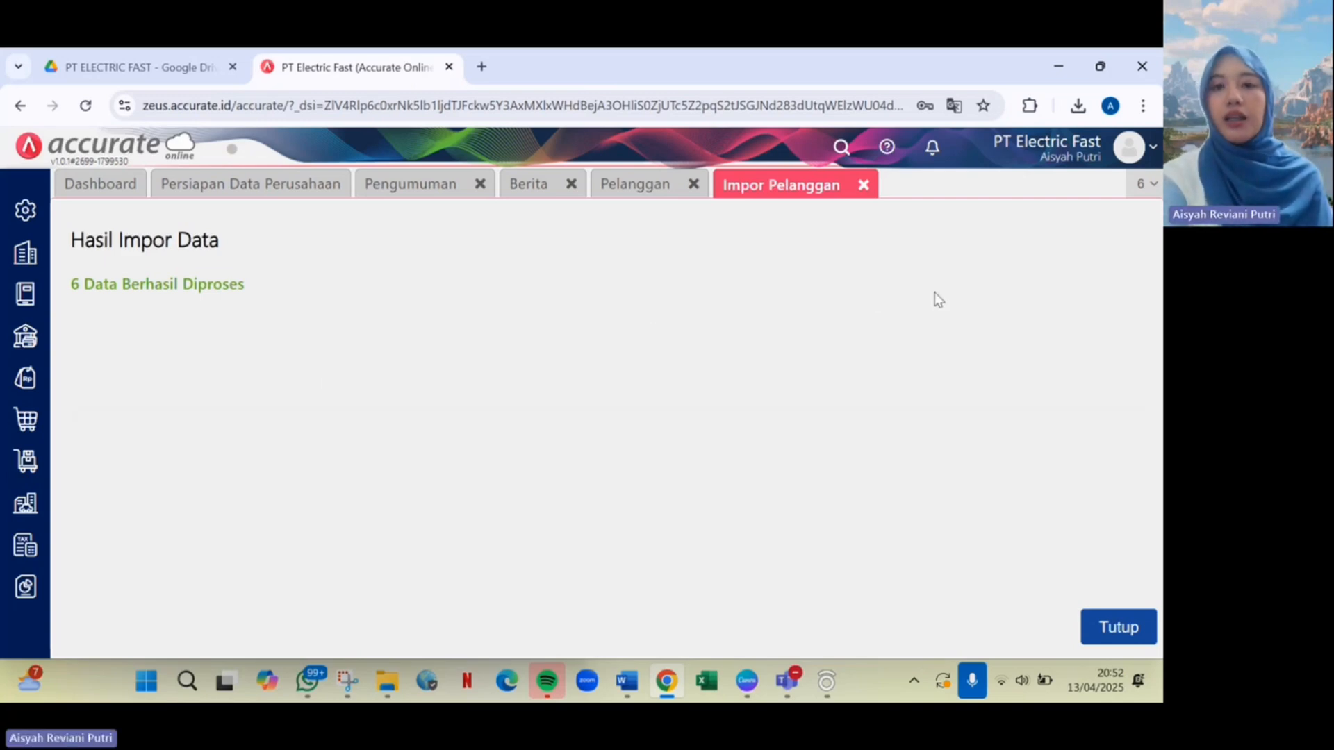
left_click(643, 187)
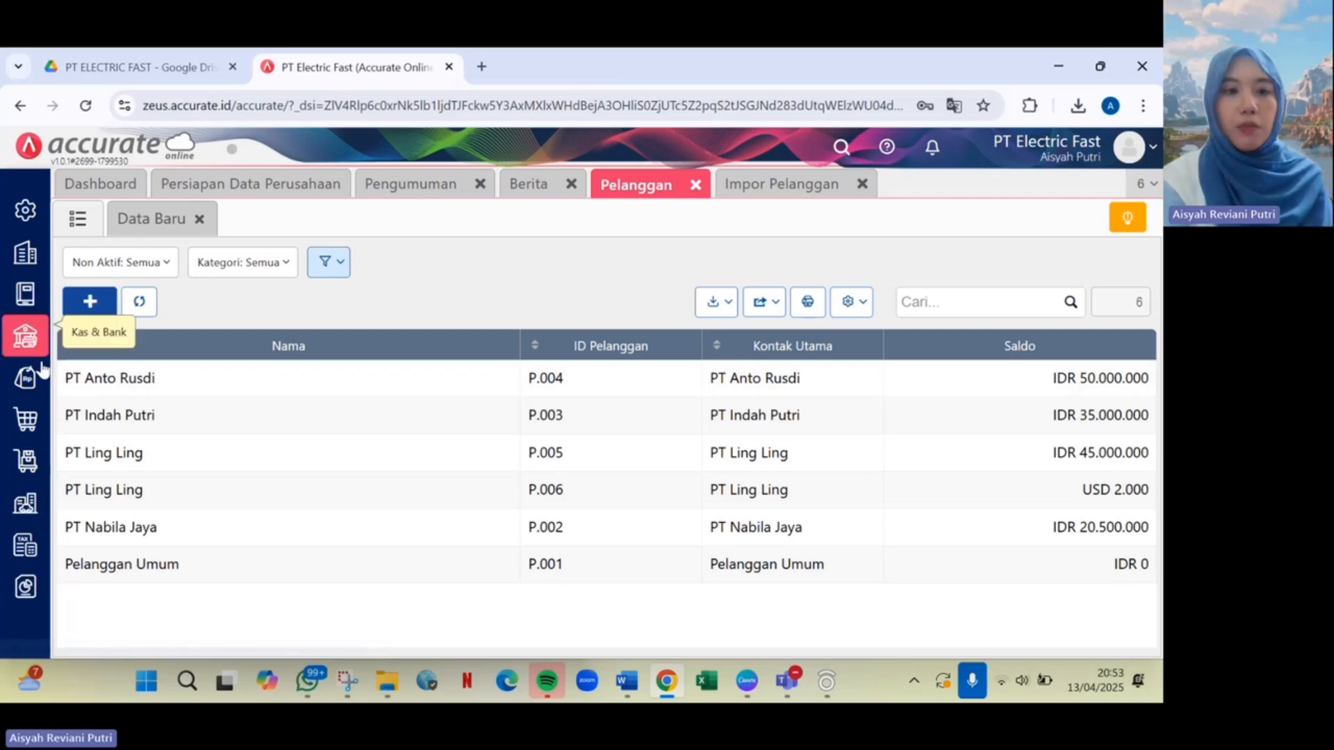
Go to the Purchasing supplier list and start an Excel import of suppliers.
left_click(37, 431)
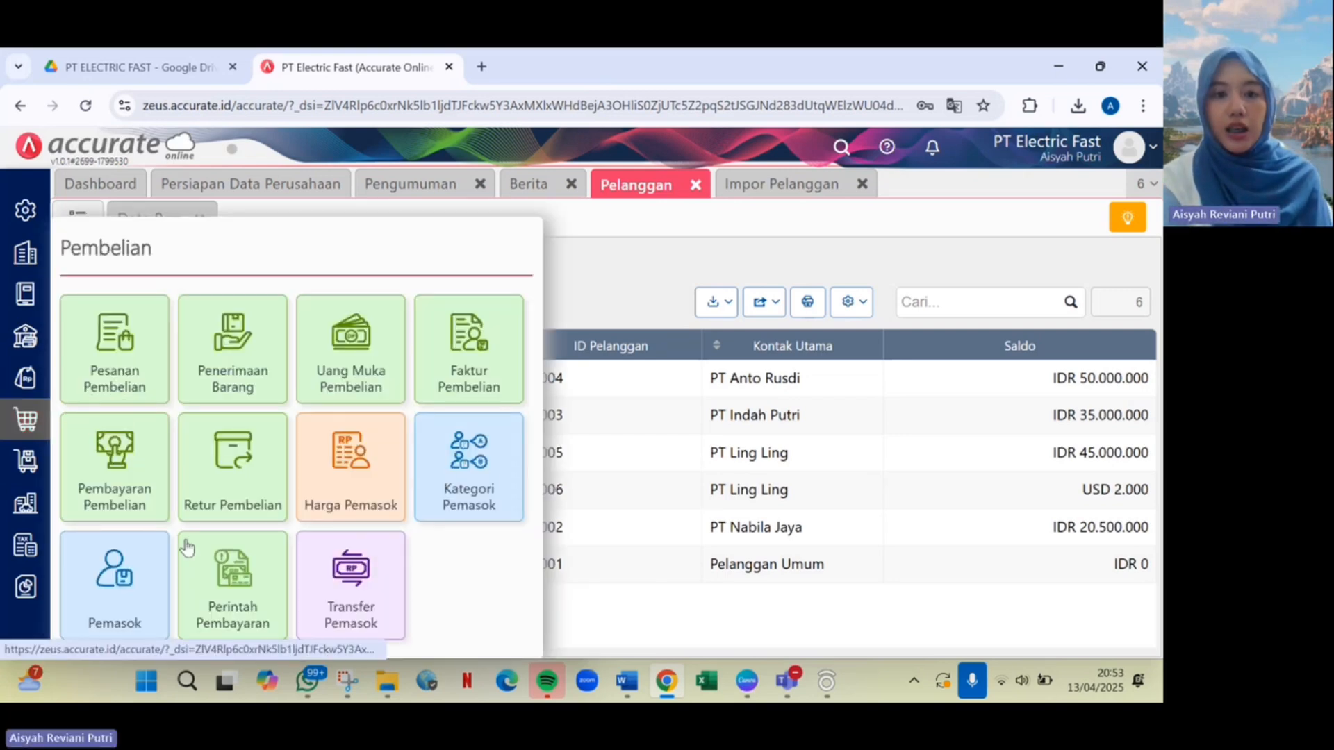
left_click(113, 569)
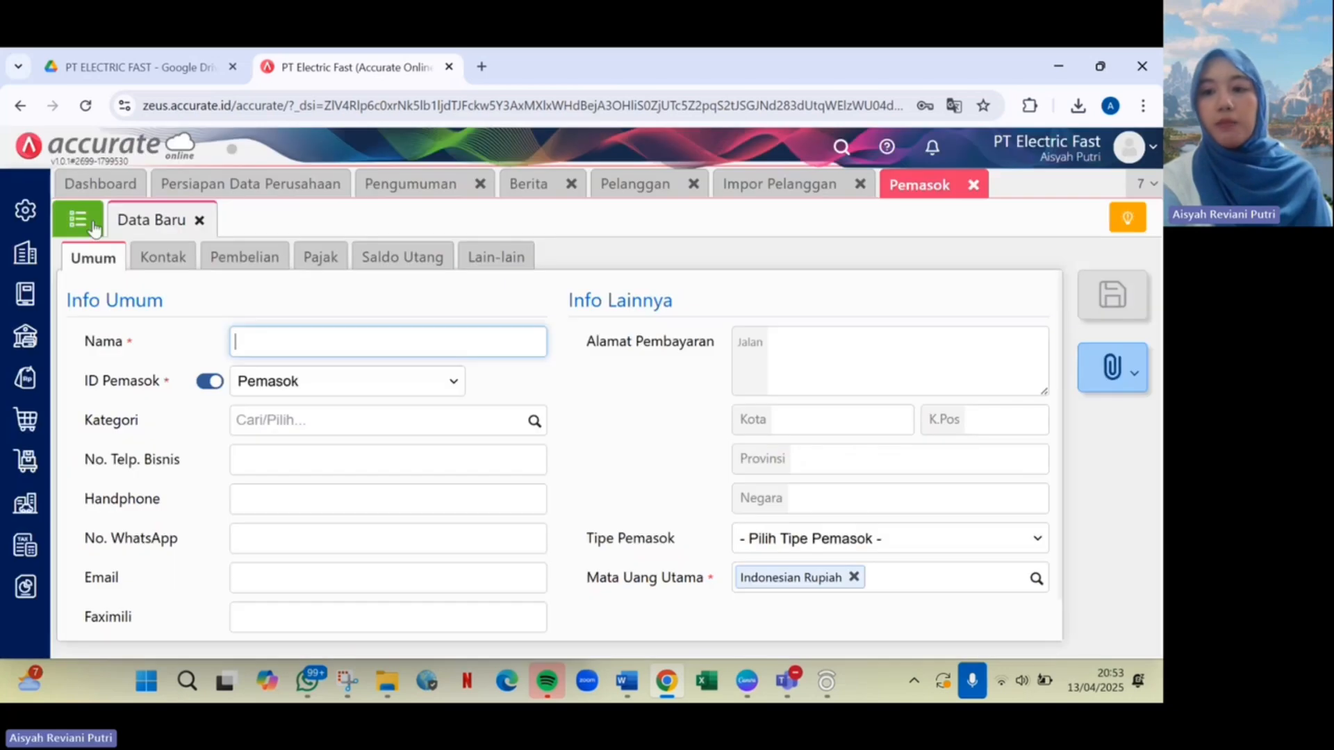
left_click(78, 219)
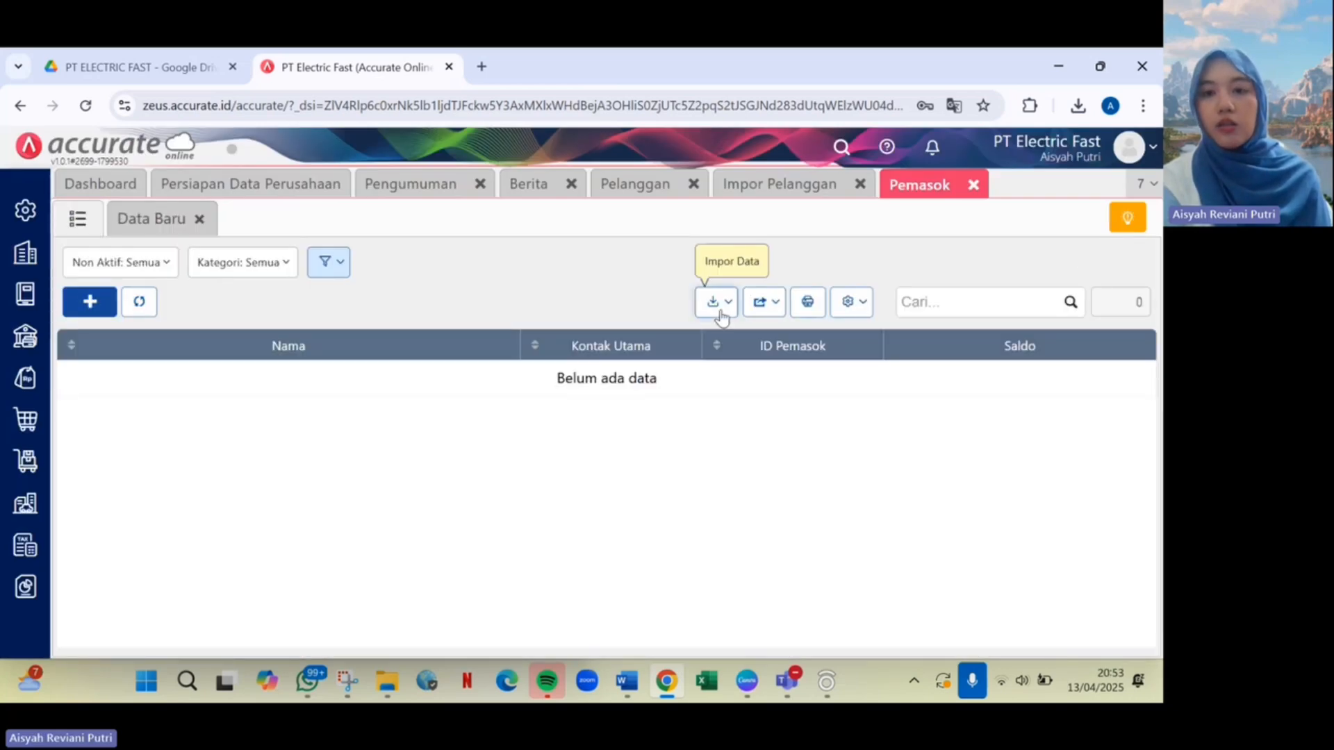
left_click(715, 303)
left_click(706, 337)
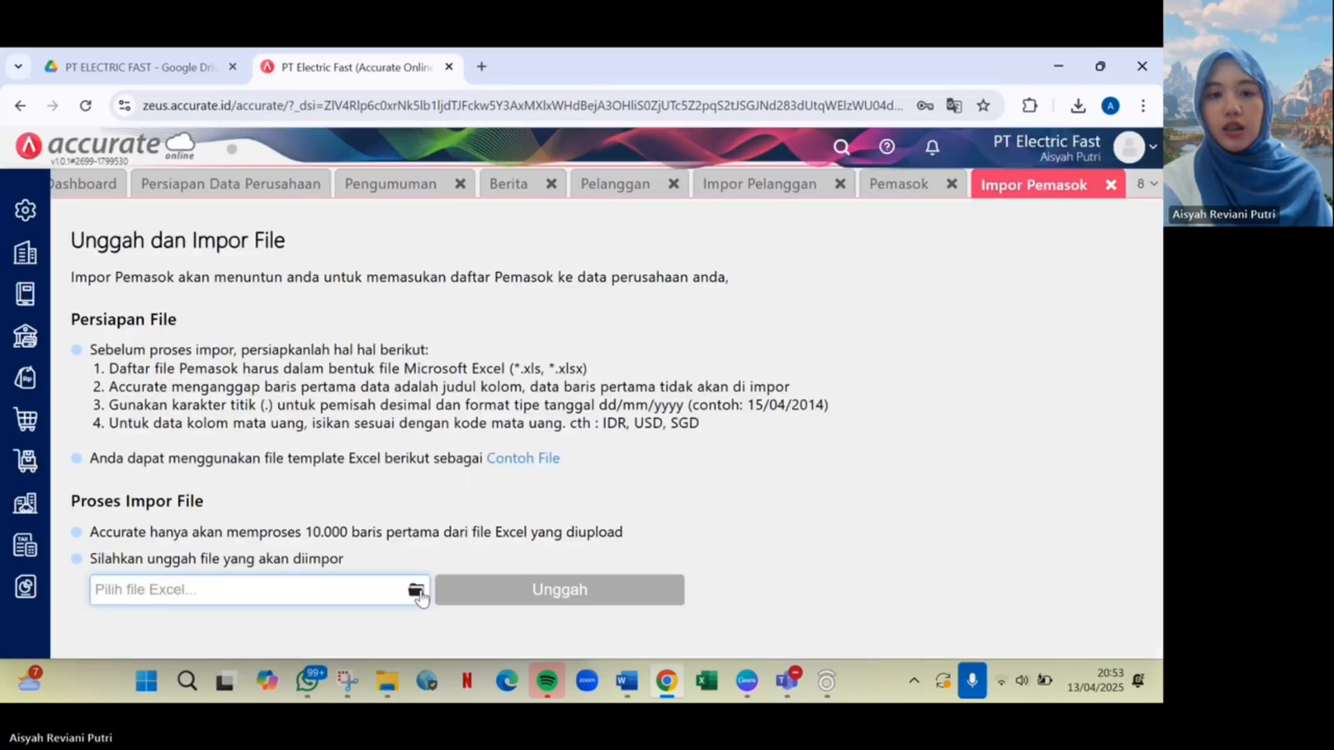
Upload DATA PEMASOK (1), accept the mapping, allow updates with opening balances, and import.
left_click(416, 591)
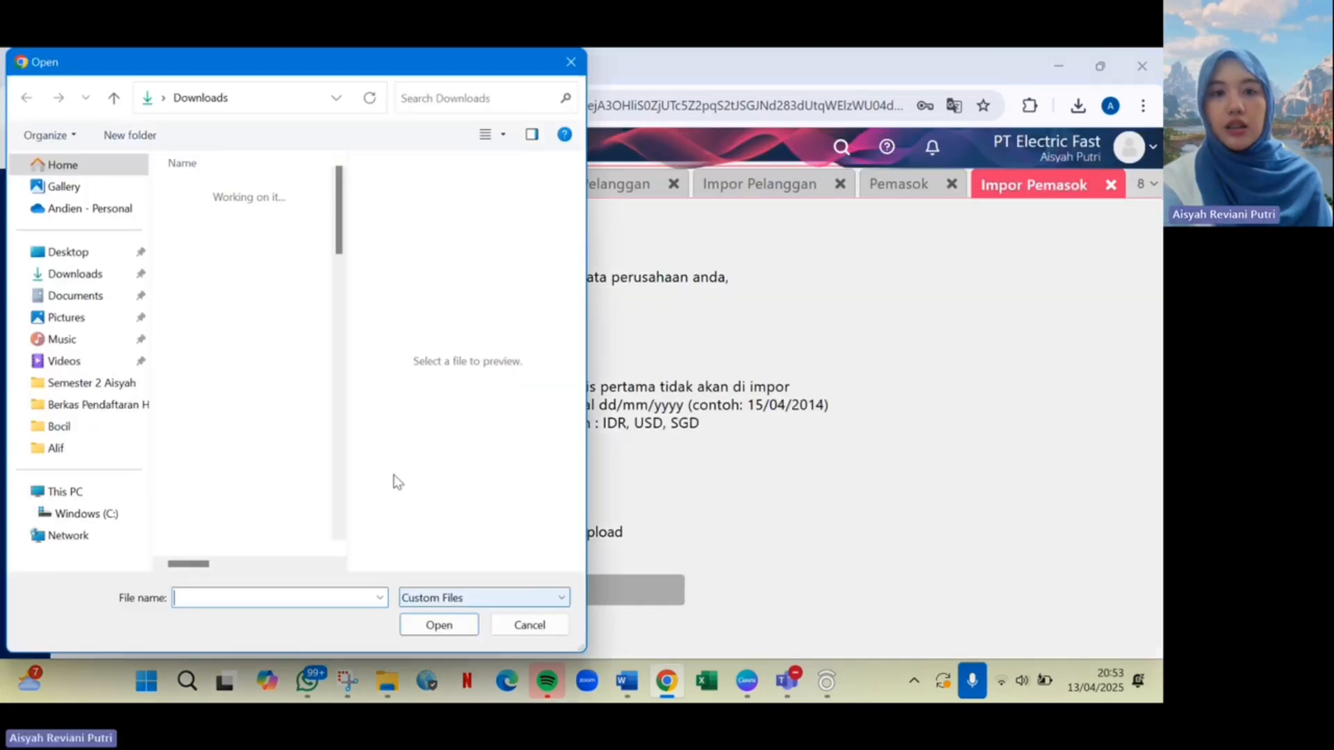
left_click(303, 221)
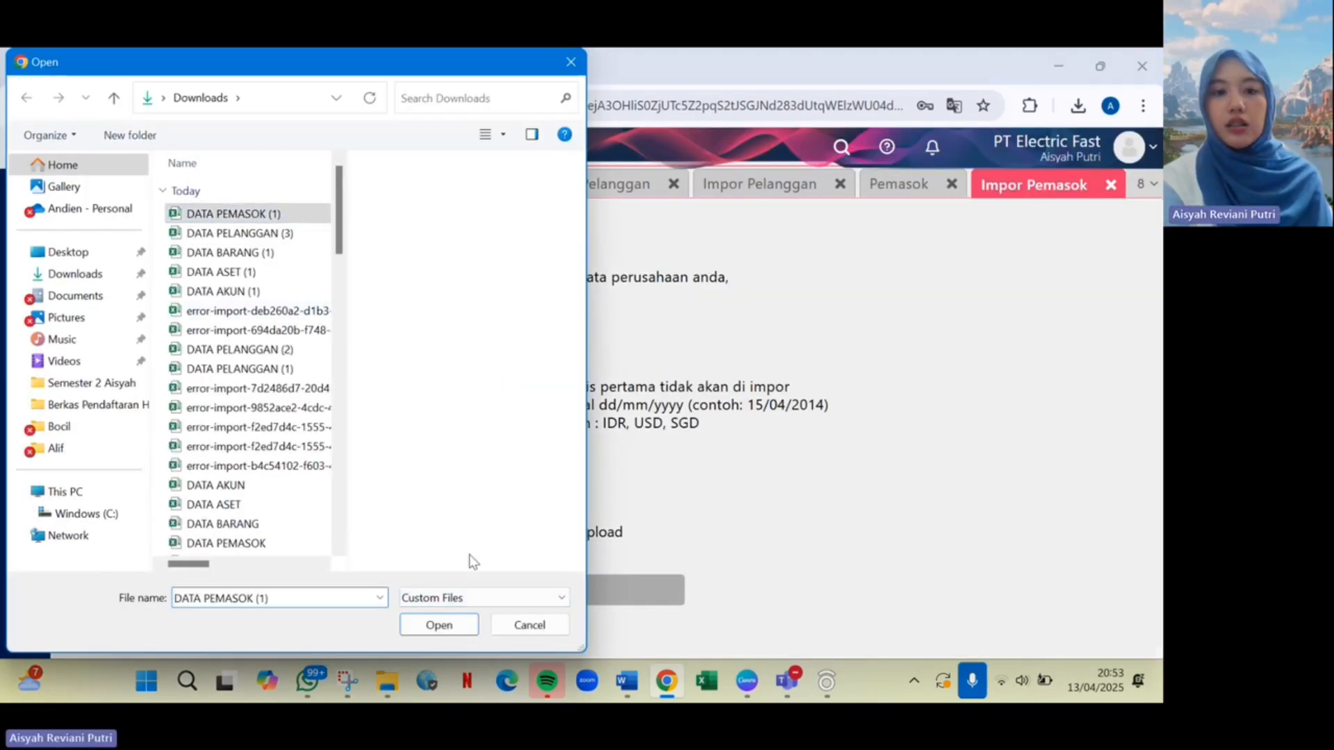
left_click(446, 624)
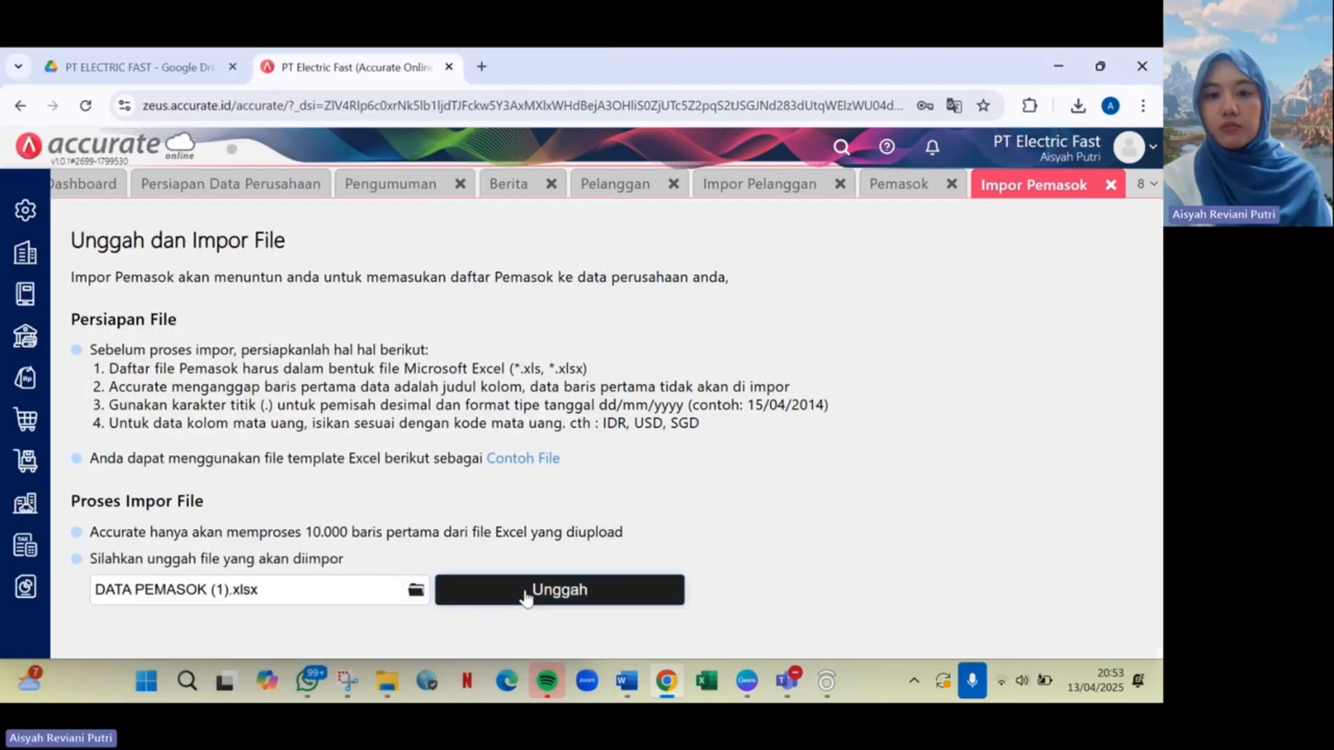
left_click(525, 592)
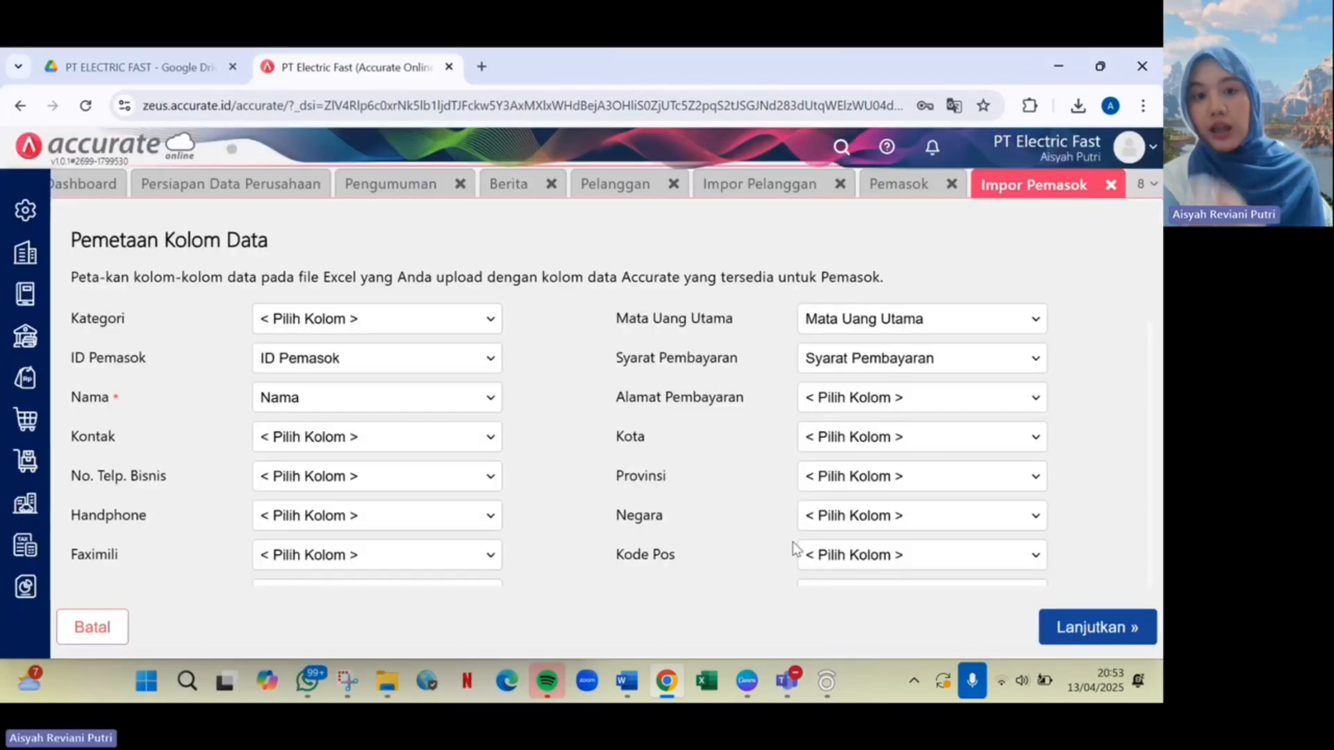
left_click(1146, 618)
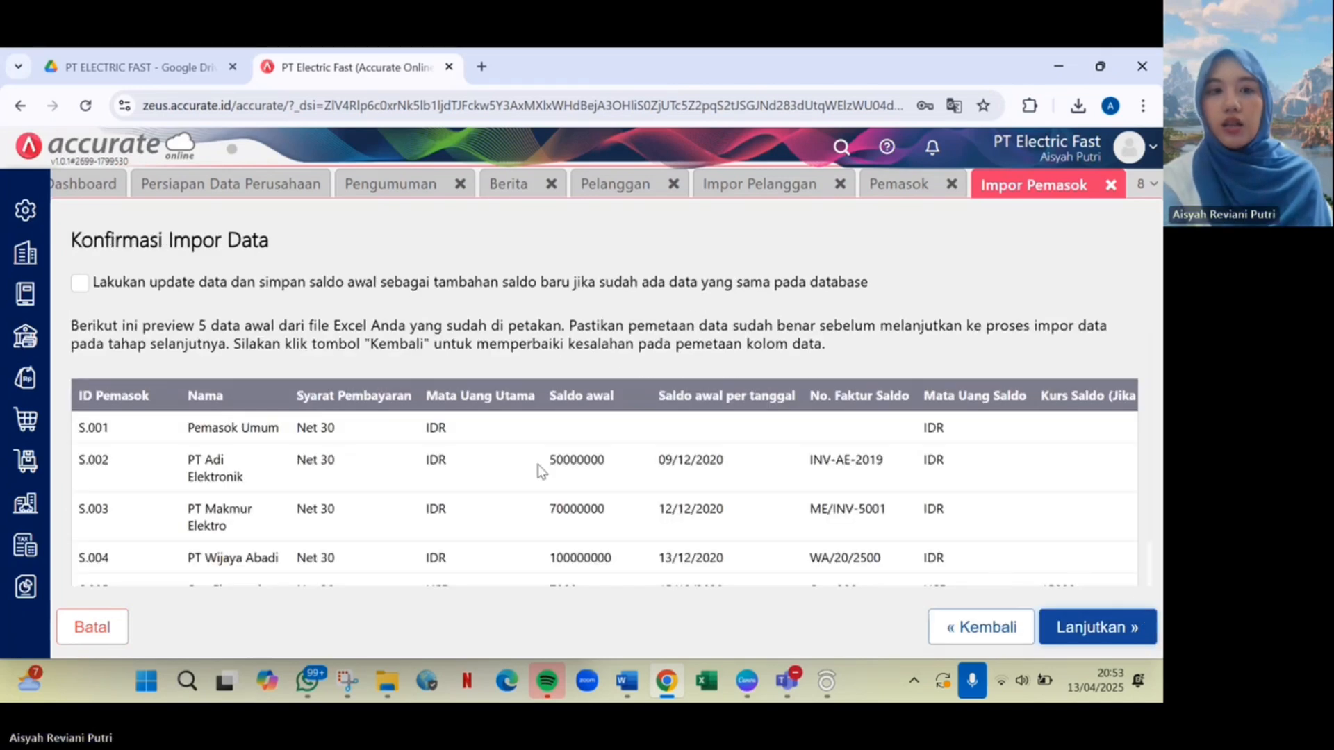
left_click(81, 285)
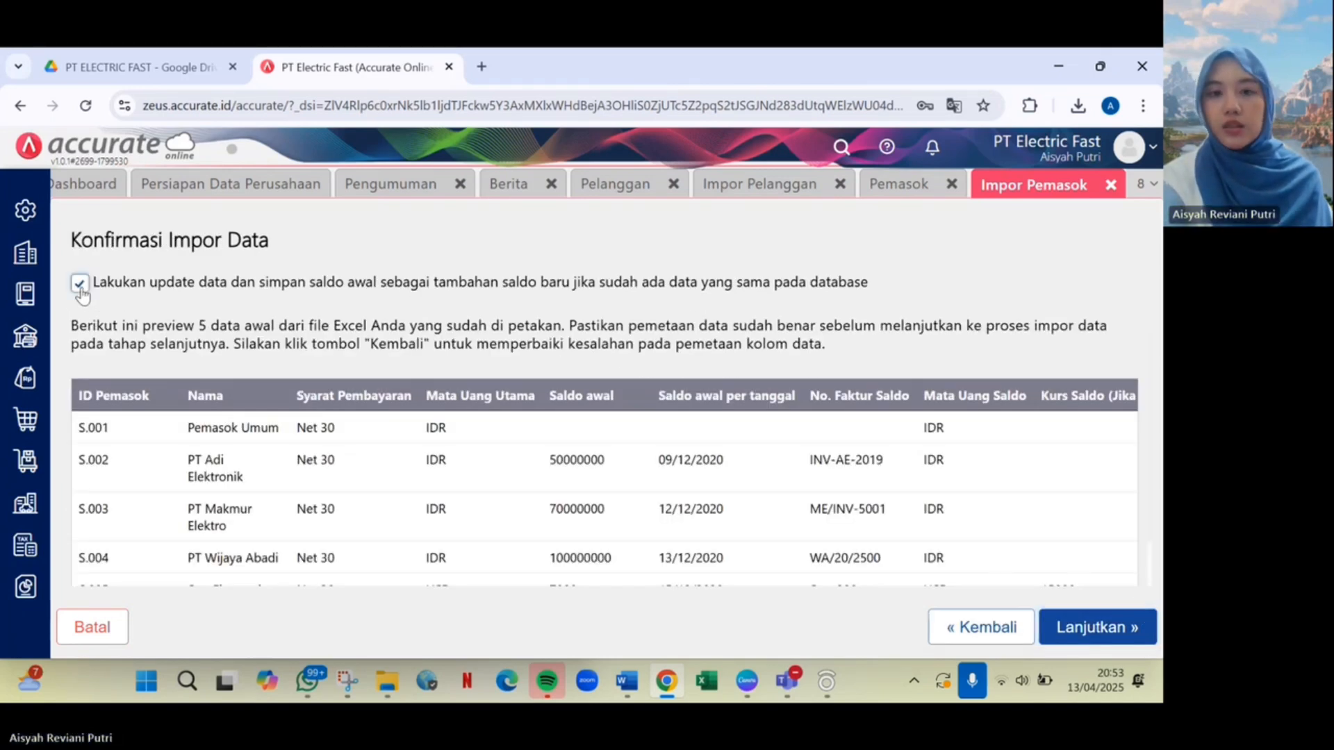
left_click(1144, 642)
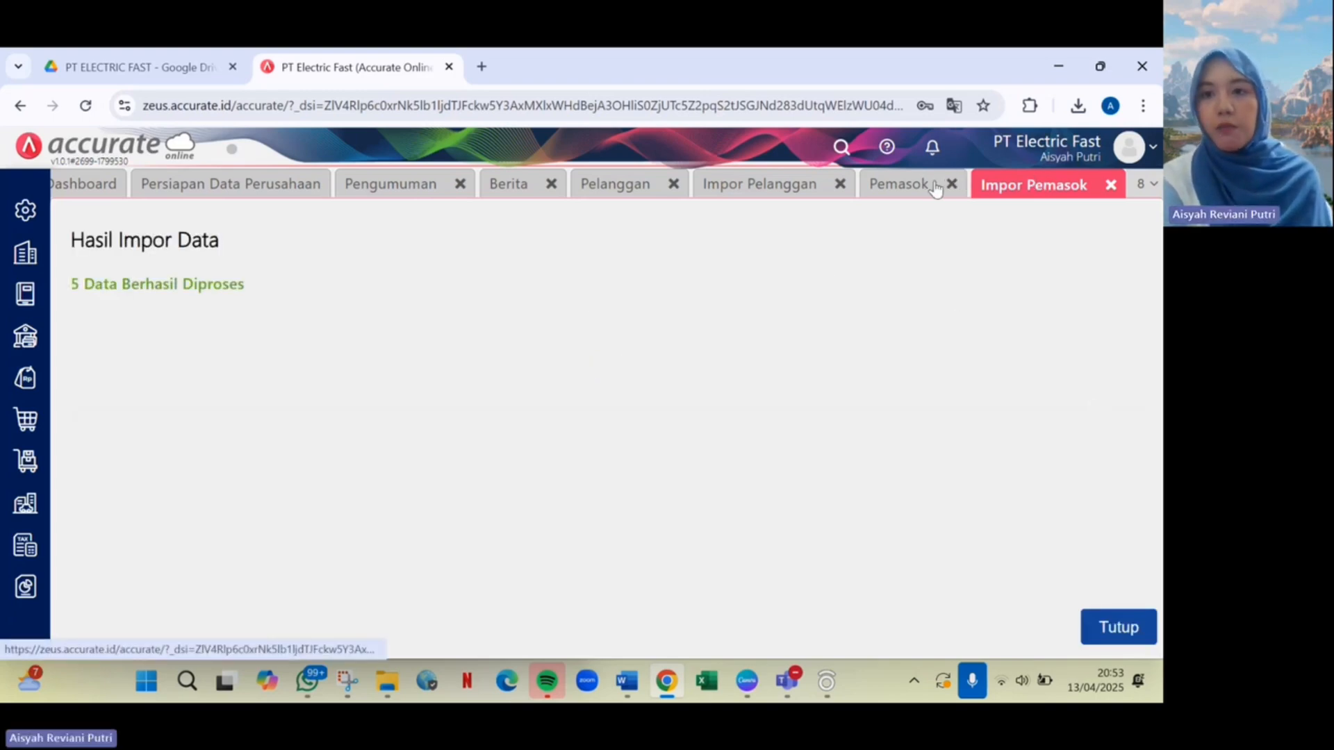
Review the supplier list and the Star Electronic LTD record with its USD 7.000 balance.
left_click(903, 185)
left_click(536, 529)
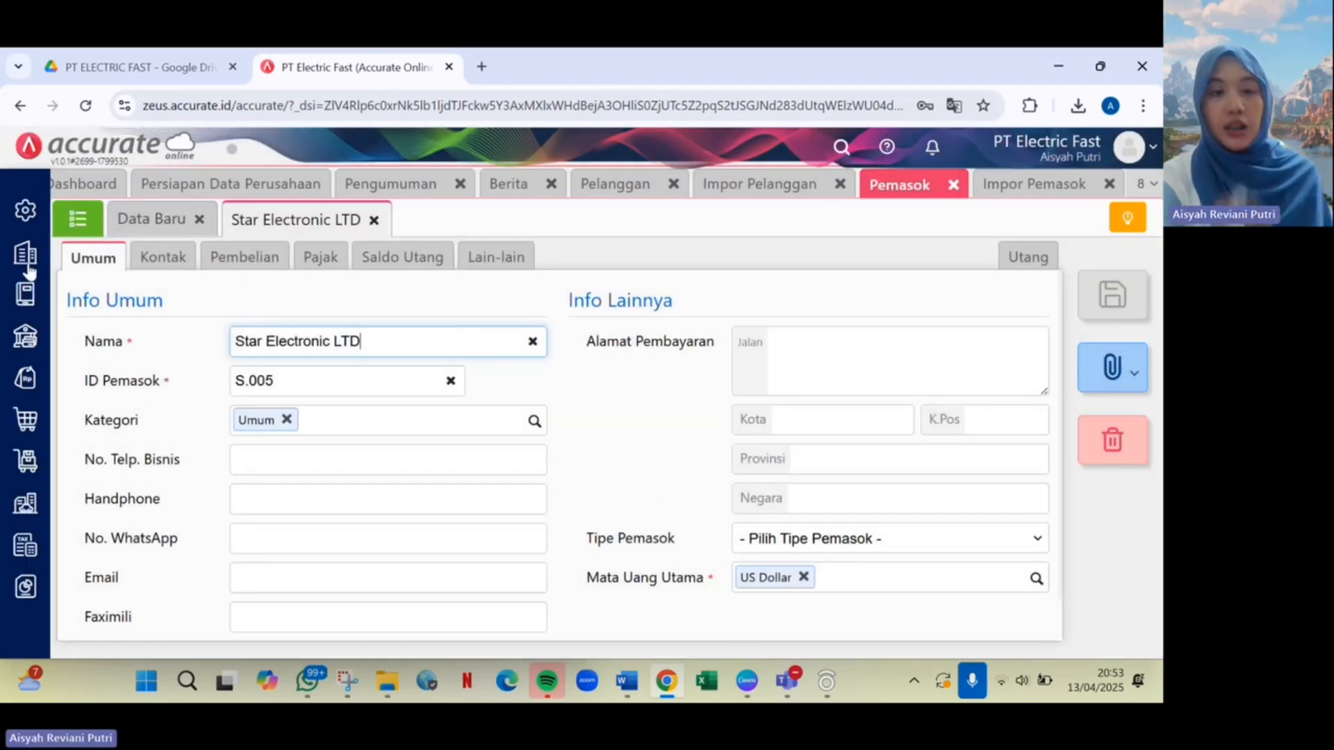
left_click(75, 230)
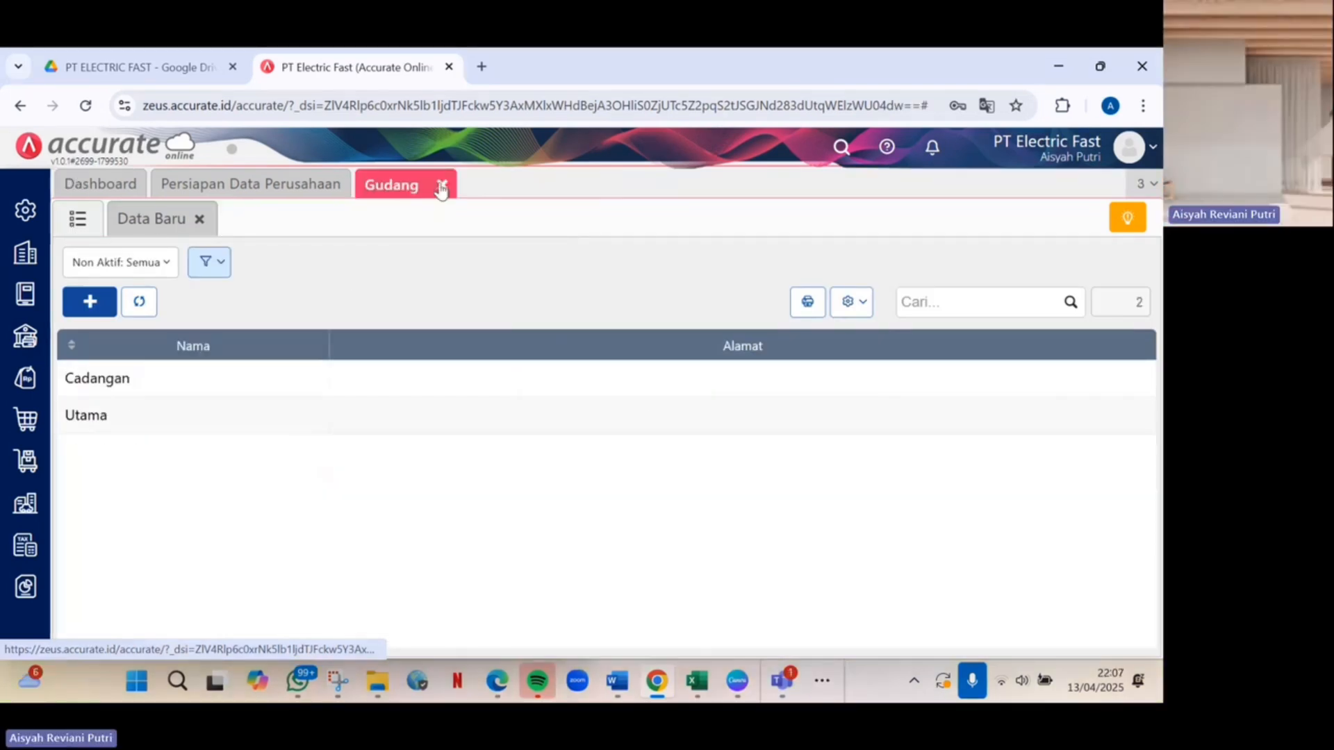
left_click(440, 184)
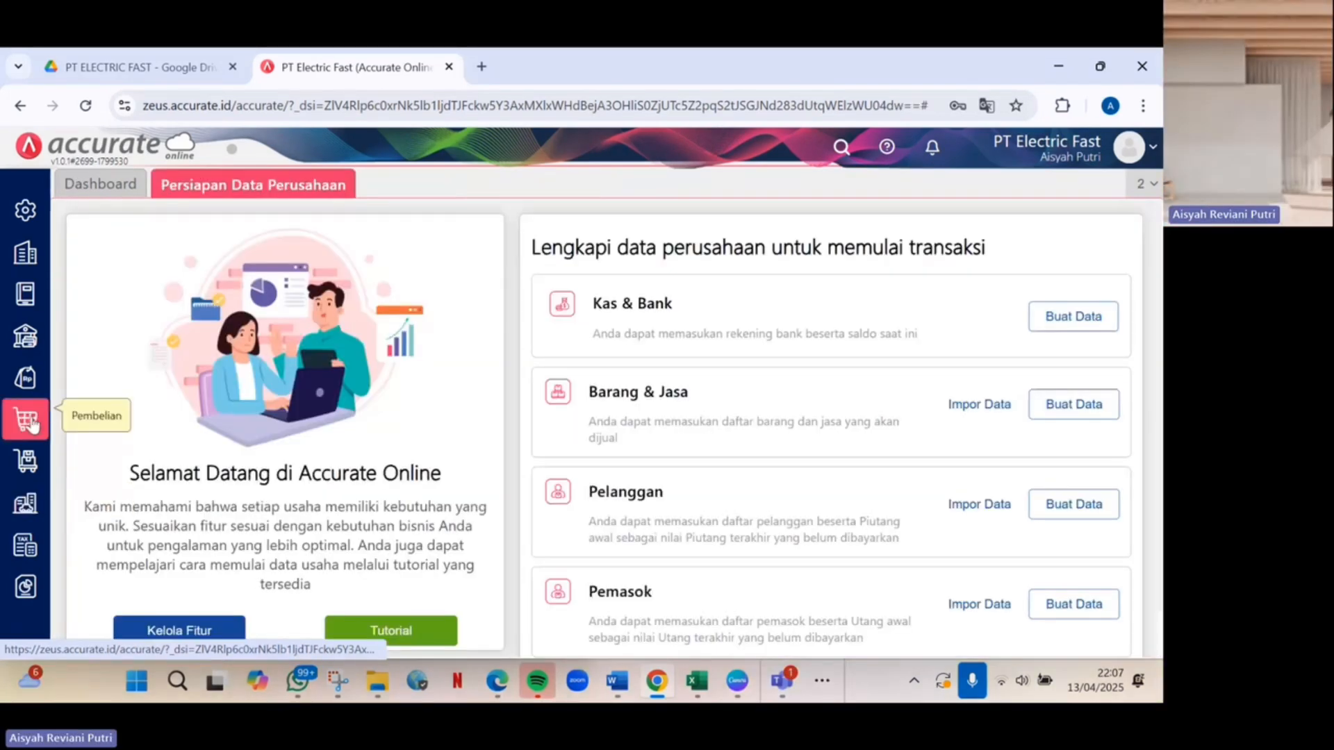
Delete the existing Cadangan warehouse from the Inventory warehouse list.
left_click(26, 461)
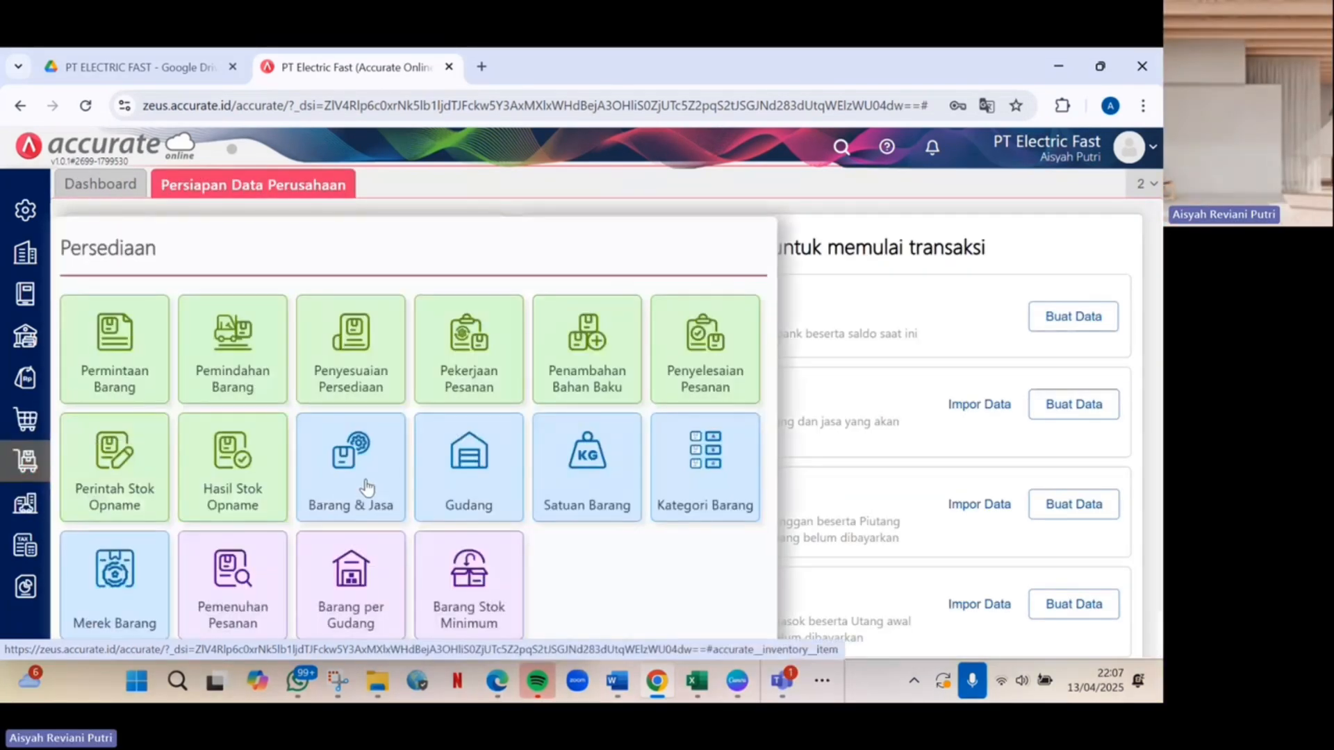
left_click(471, 491)
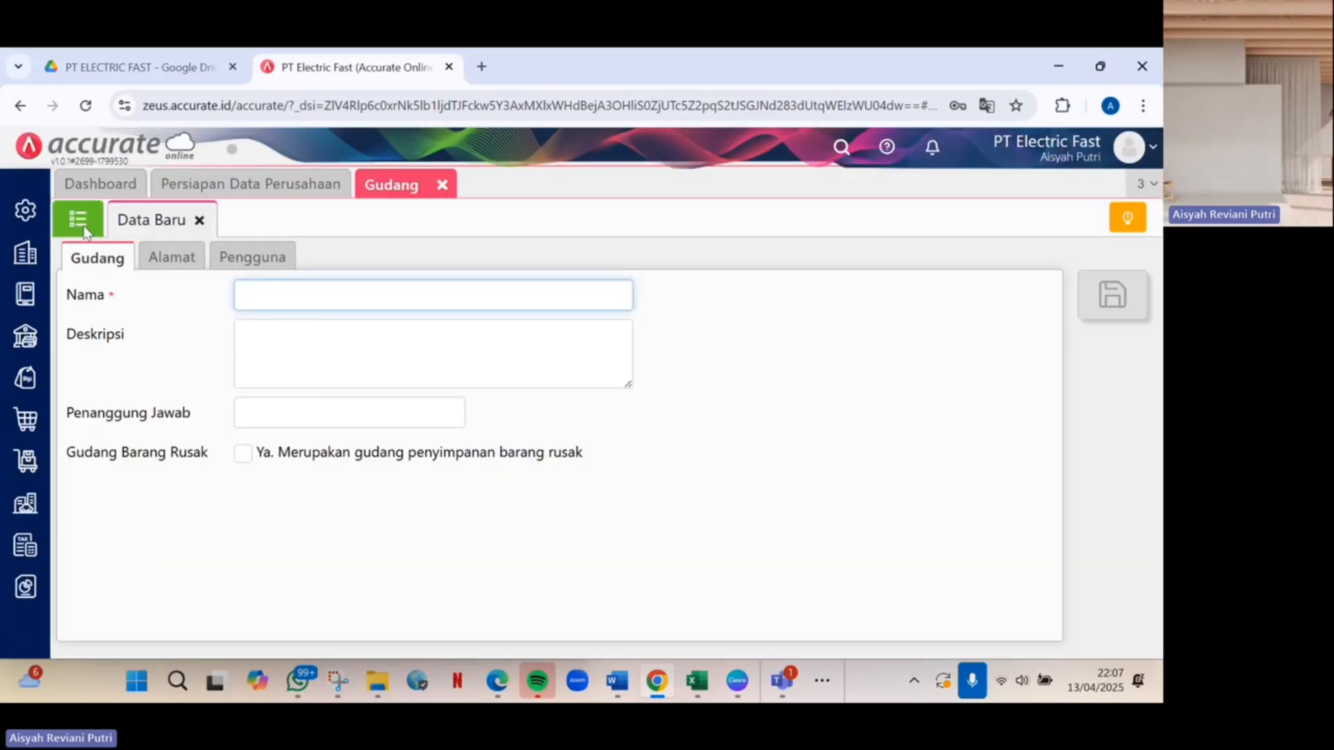
left_click(77, 220)
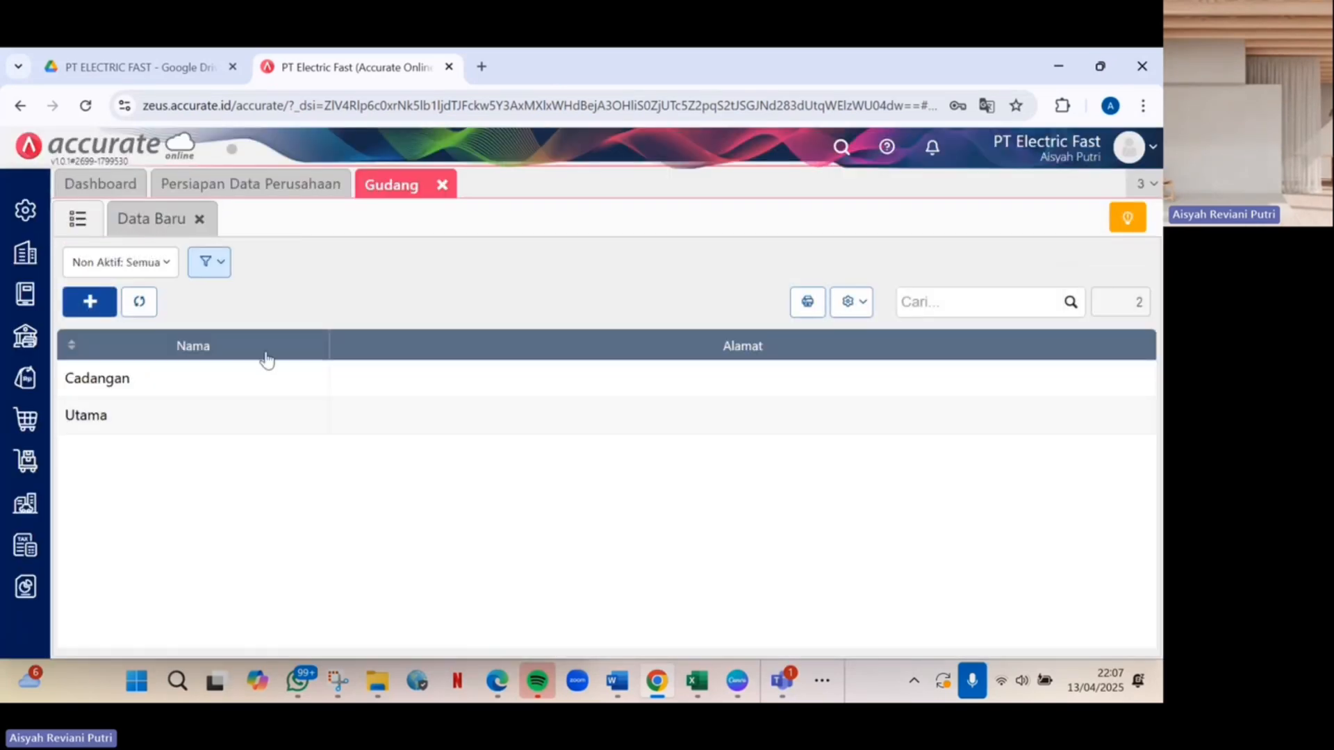
left_click(383, 389)
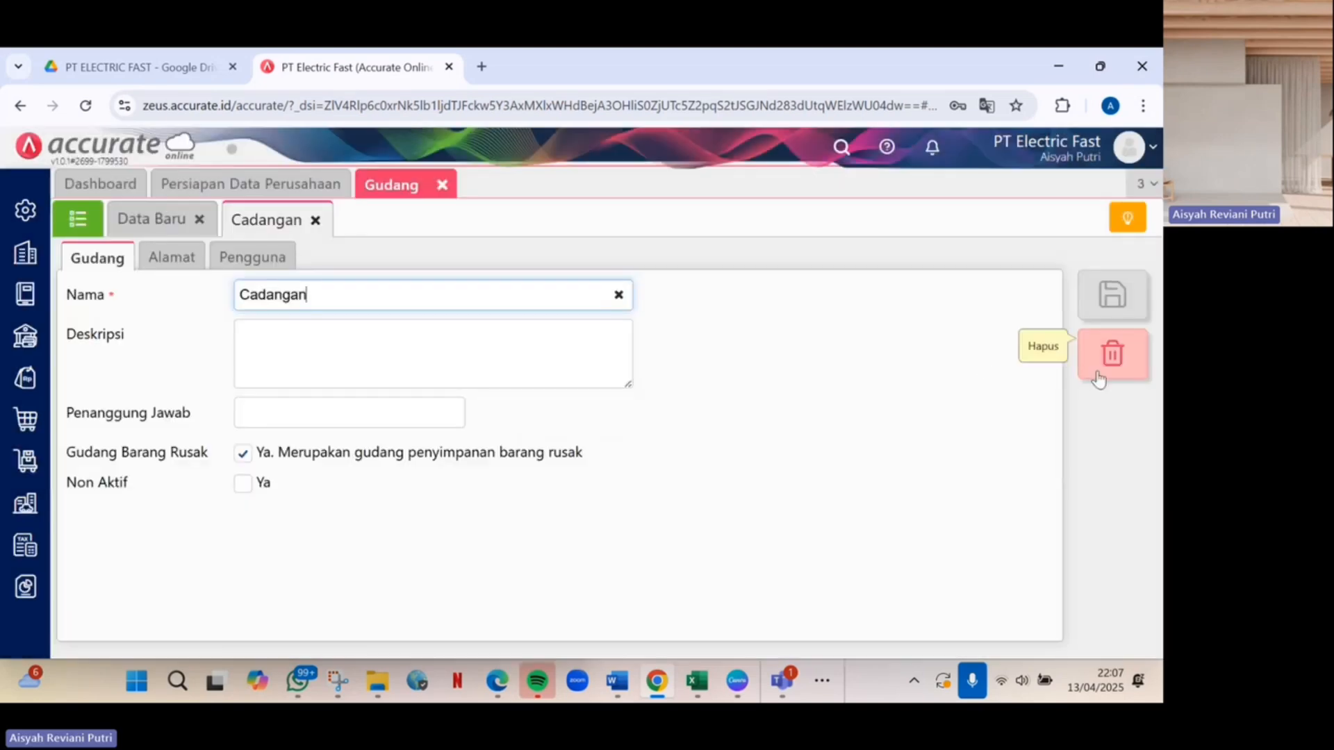
left_click(1099, 378)
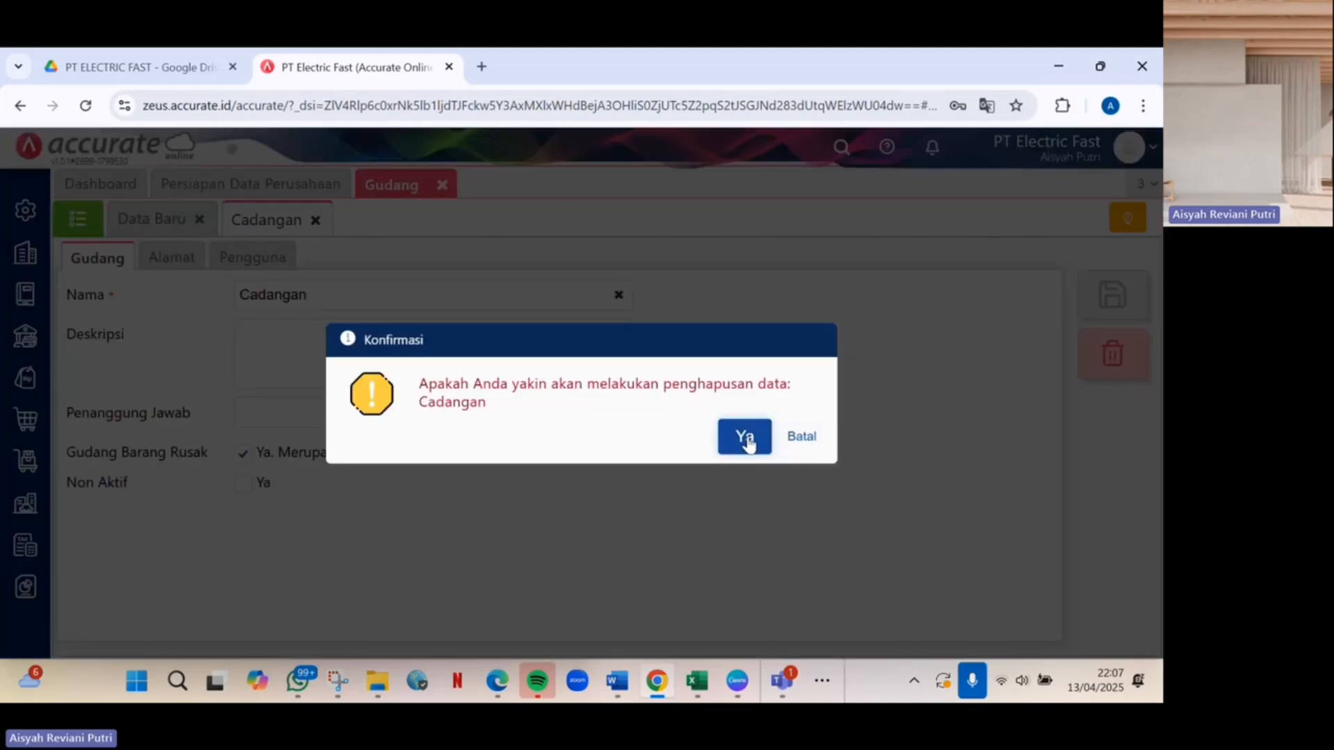
left_click(745, 438)
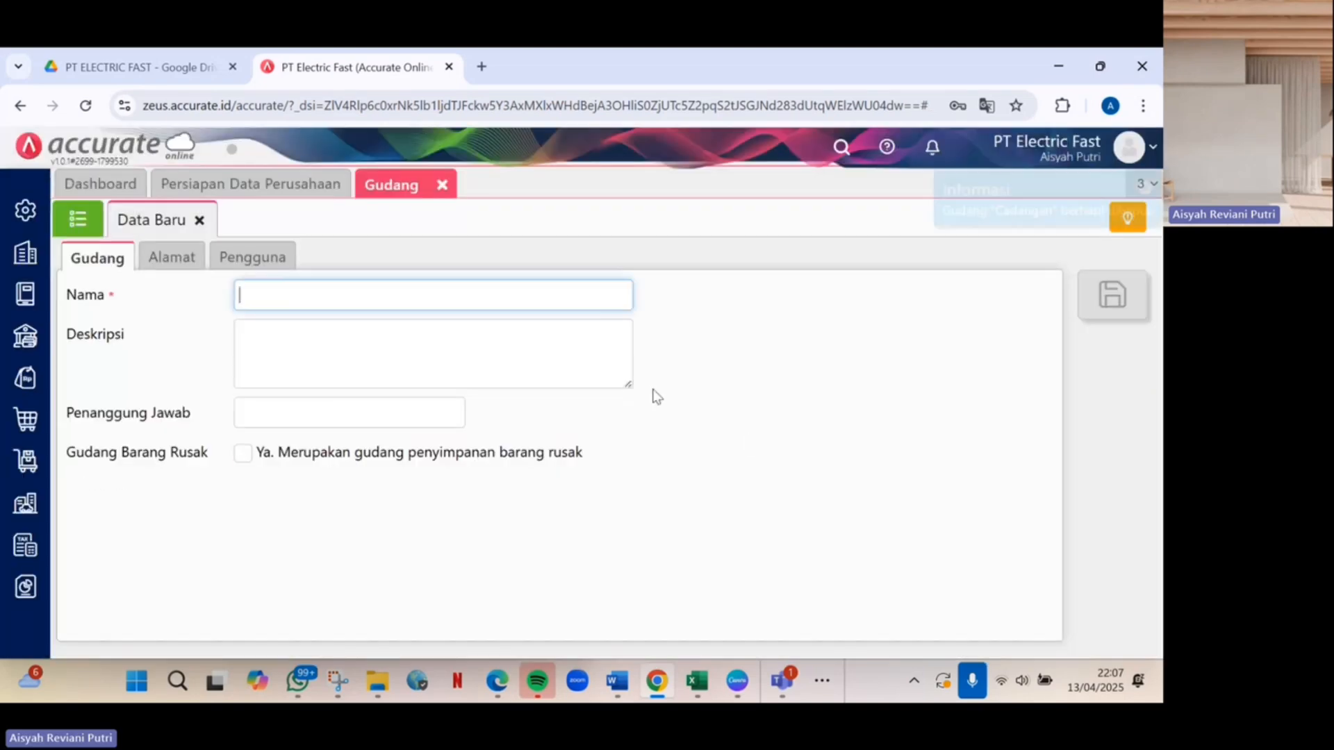
left_click(77, 220)
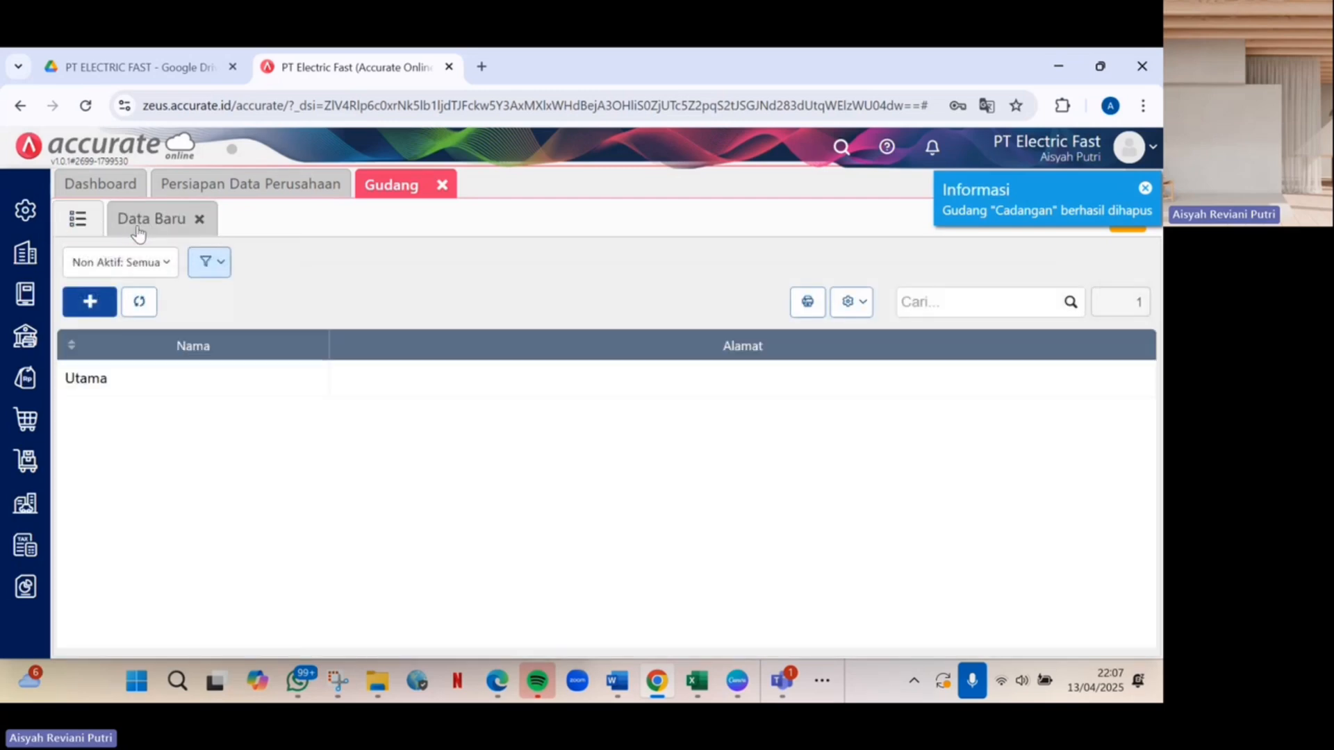
Create a new Cadangan warehouse flagged for damaged goods, save it, and view the list.
left_click(138, 232)
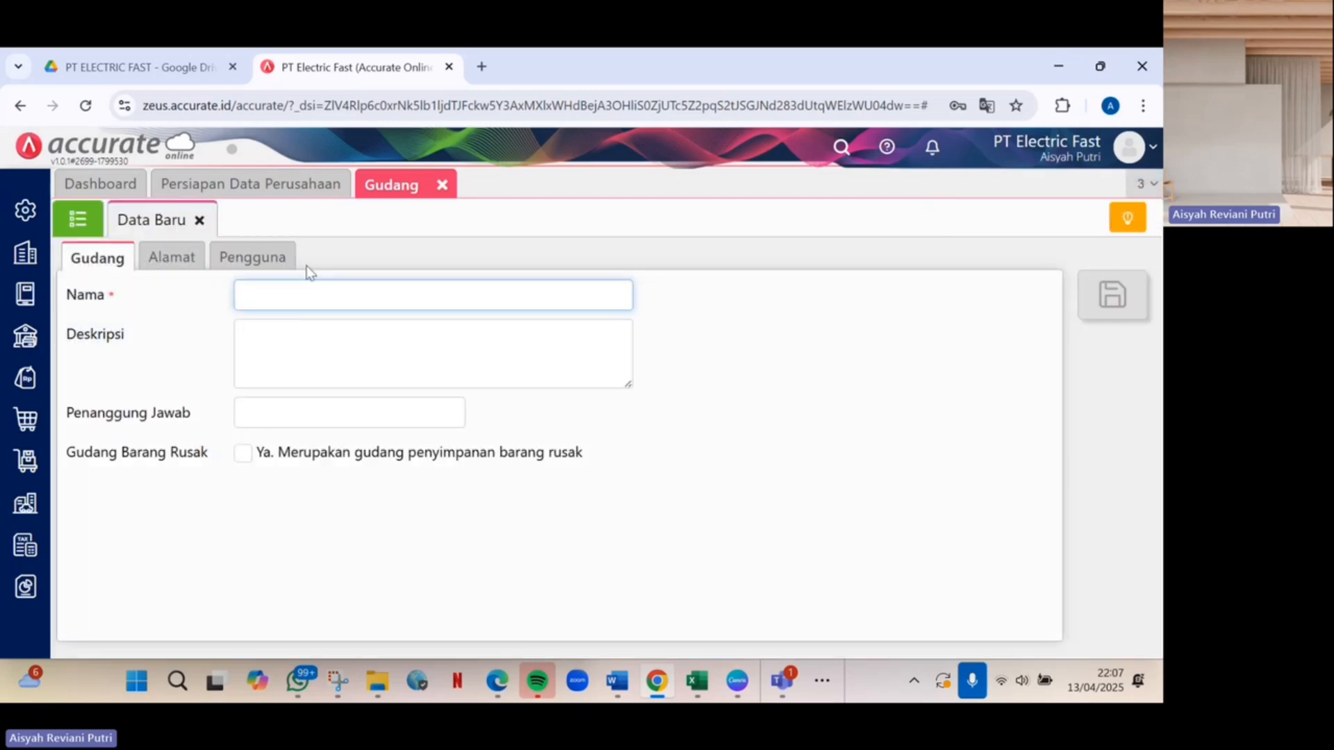
type("Cadangan")
left_click(244, 453)
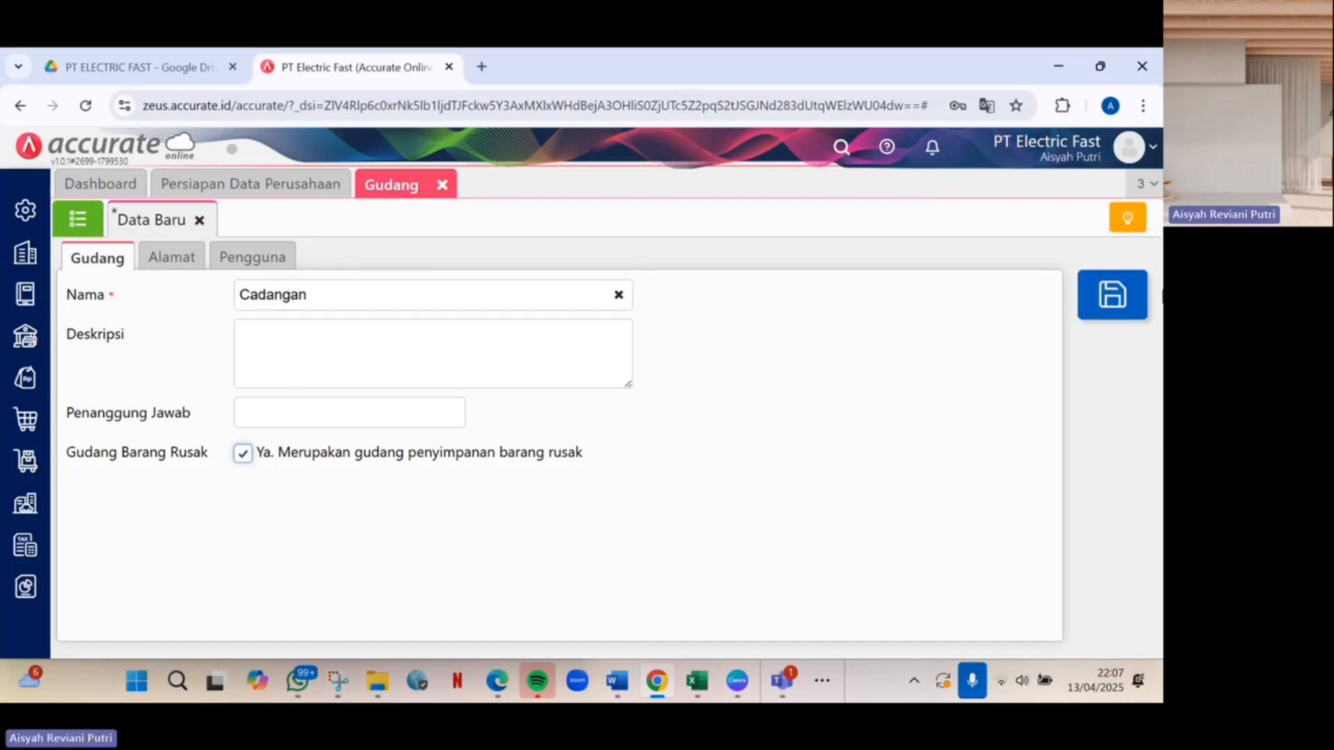
left_click(1112, 294)
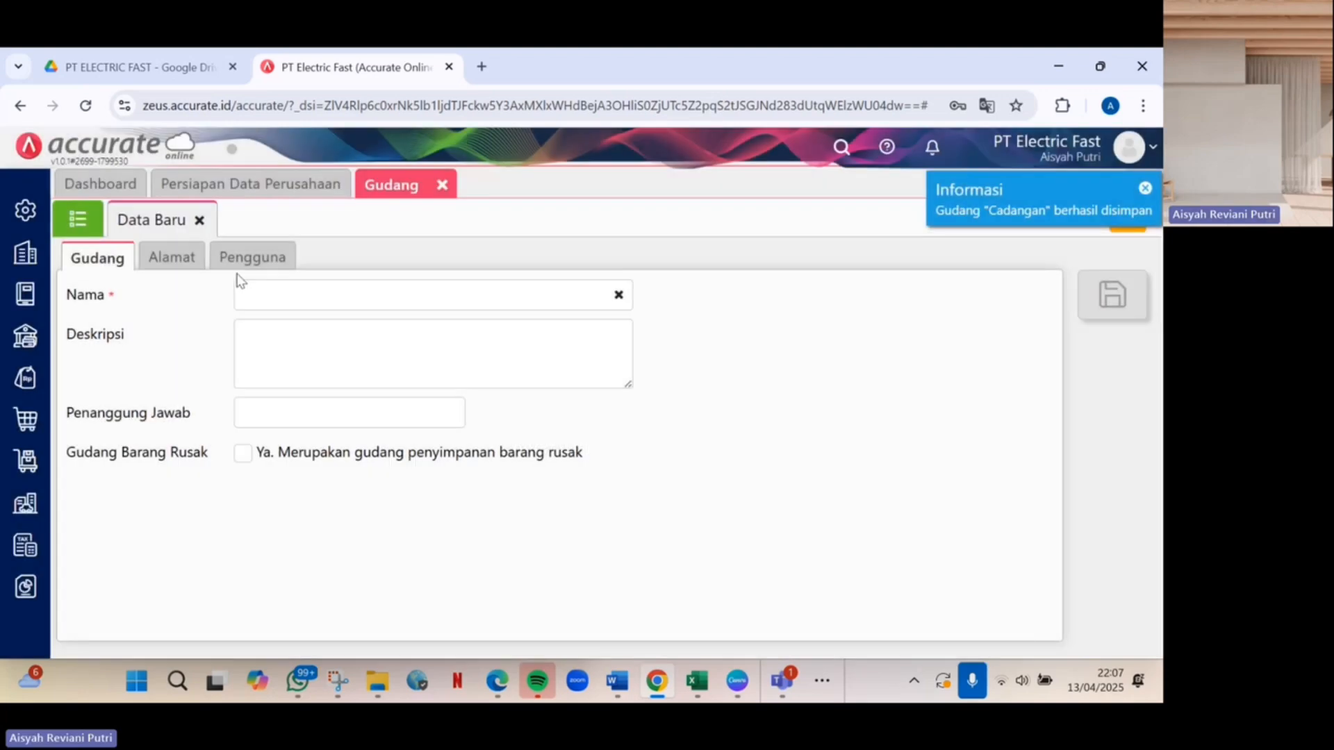
left_click(73, 221)
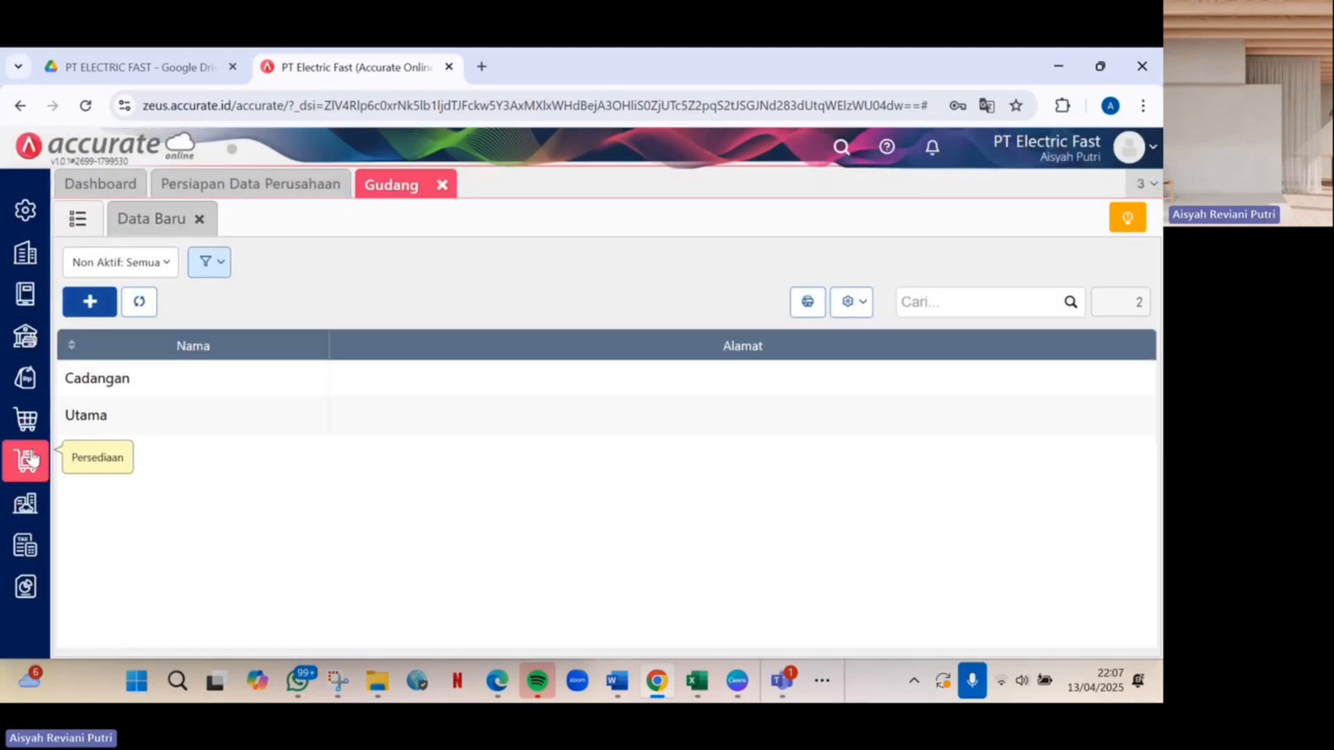
Go to the Barang & Jasa list and start an Excel import of items.
left_click(31, 461)
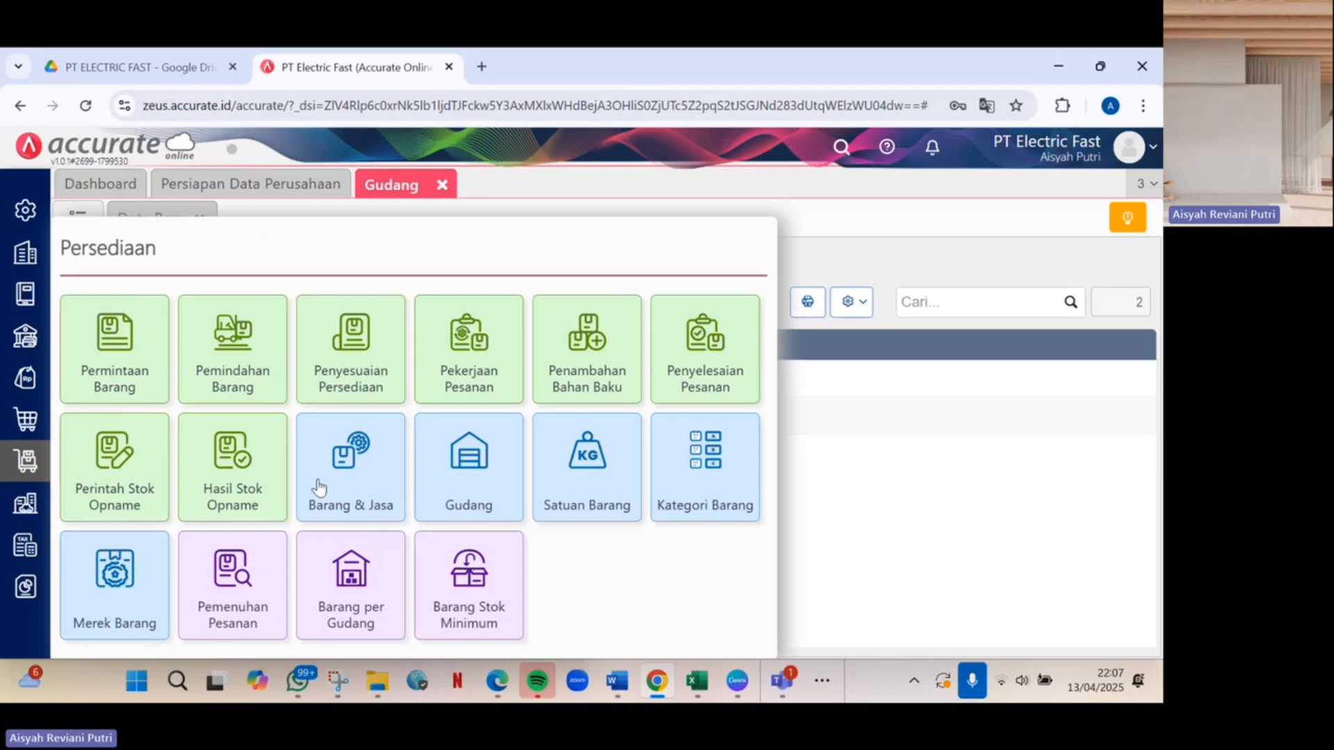
left_click(367, 474)
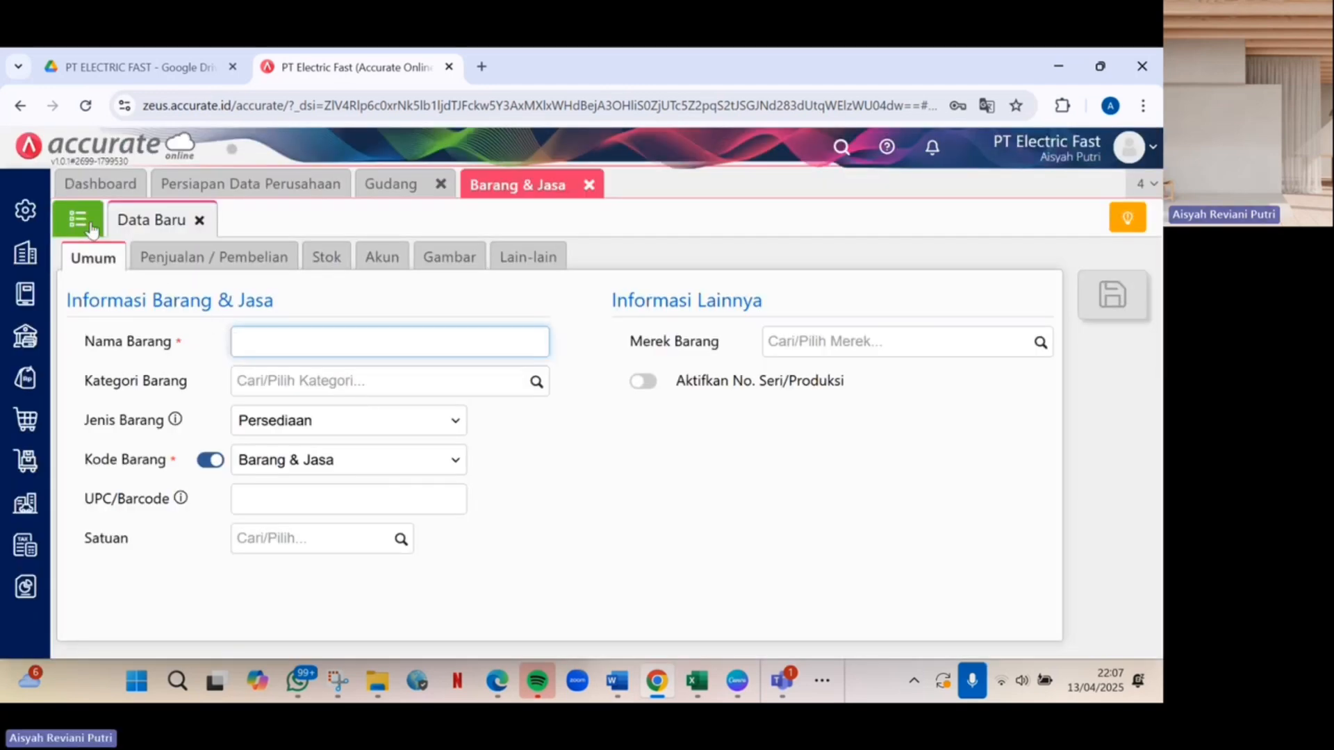
left_click(91, 228)
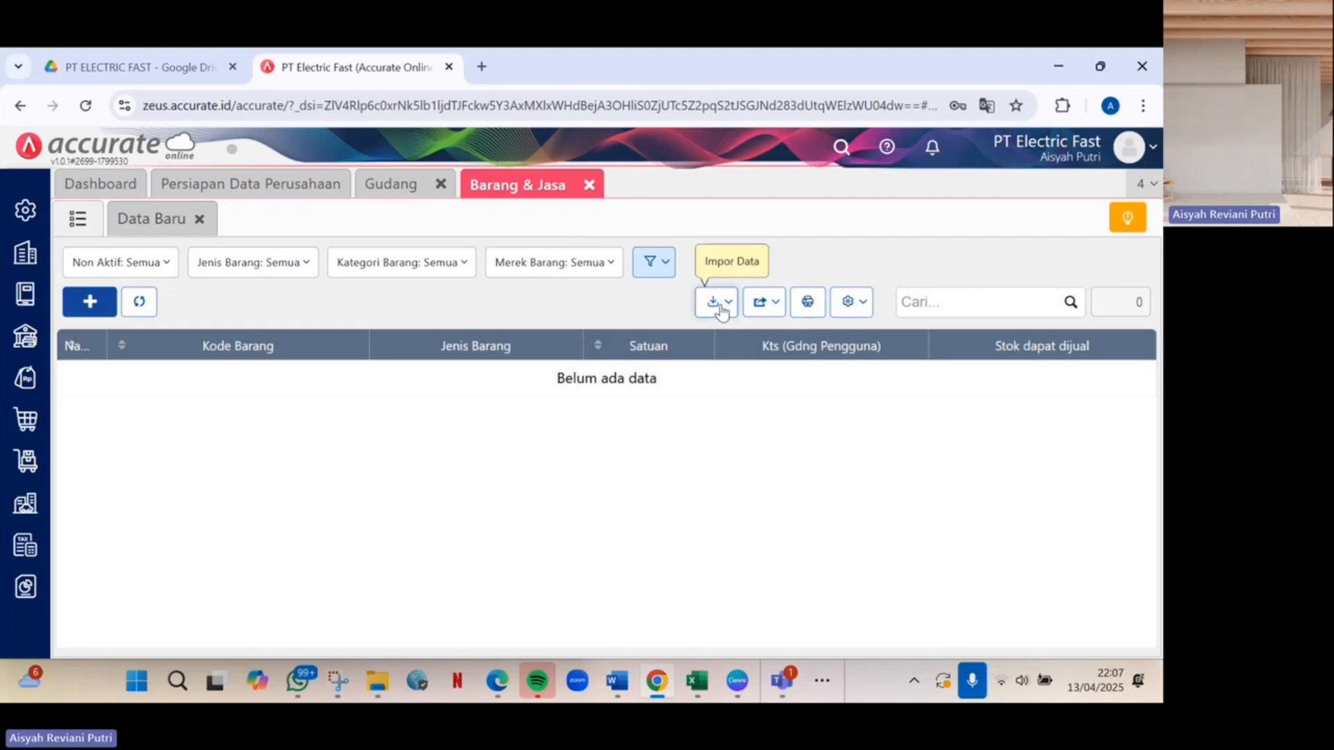
left_click(715, 303)
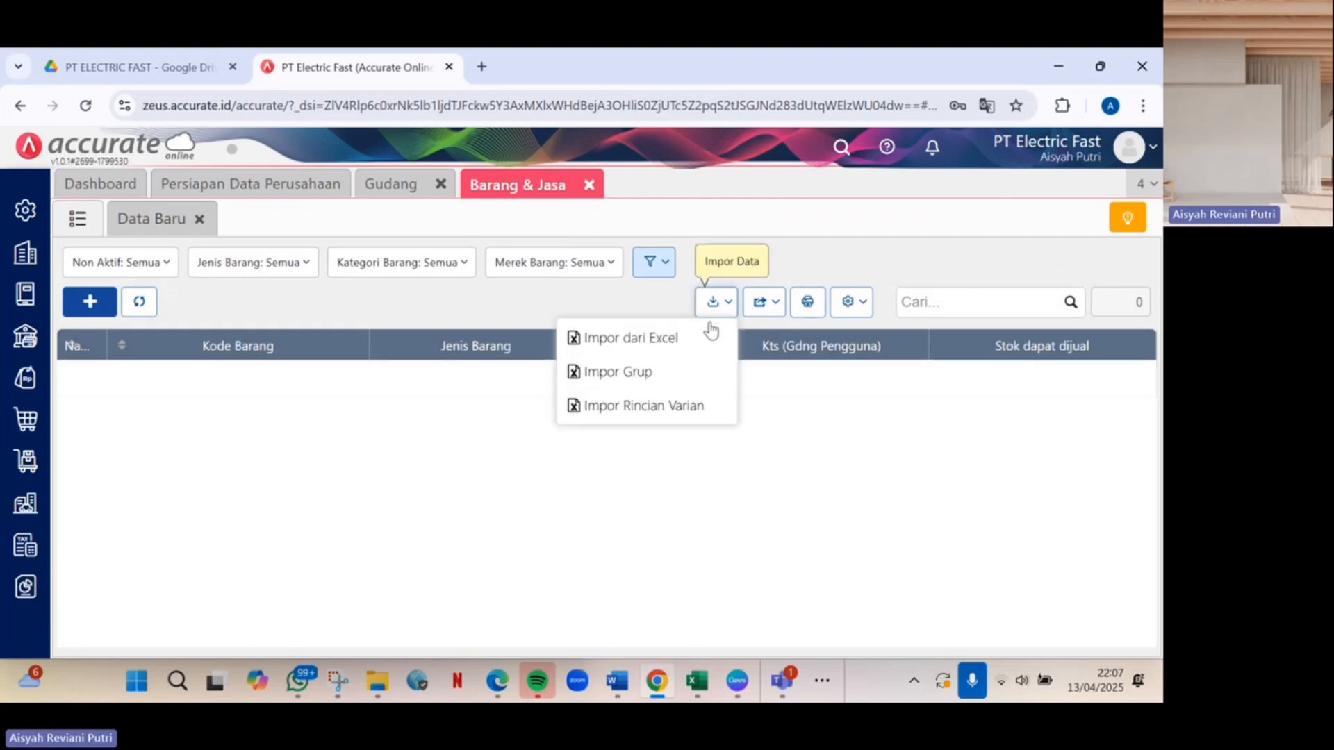
left_click(674, 346)
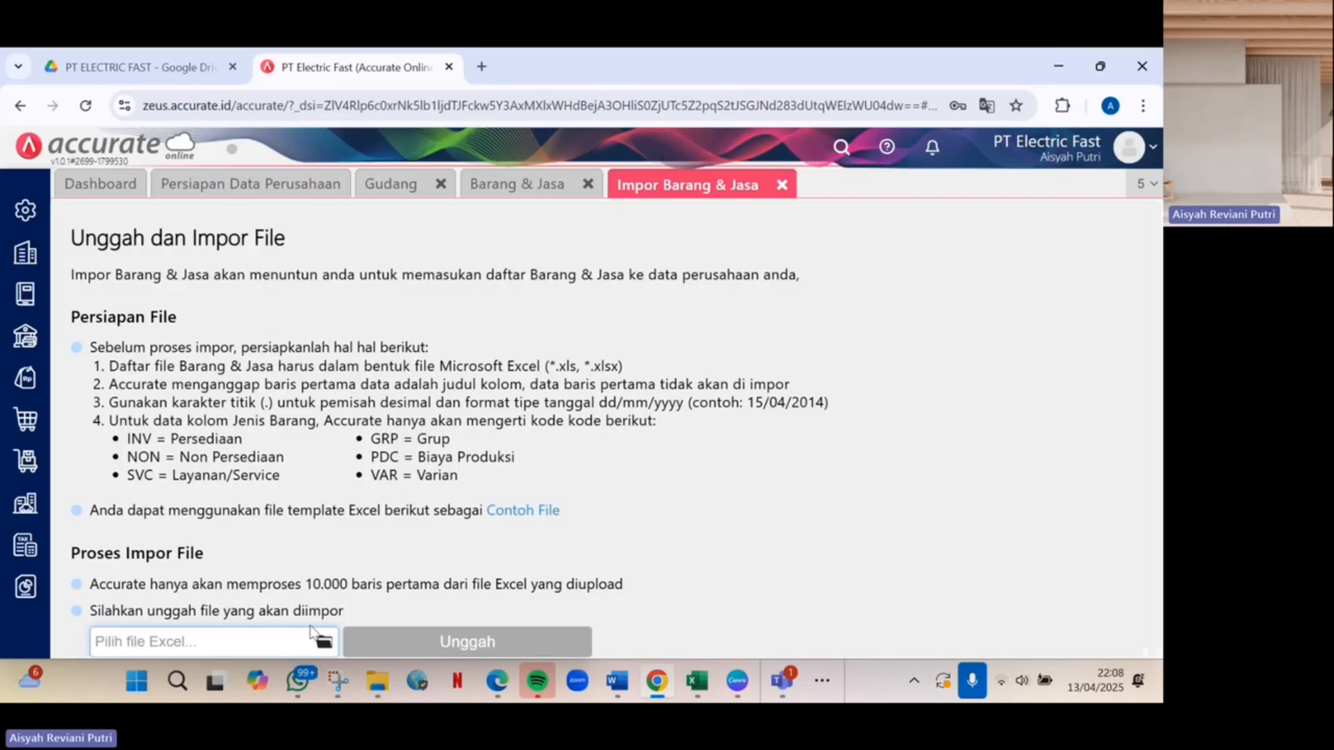
Upload DATA BARANG (1).xlsx and accept the column mapping.
left_click(322, 640)
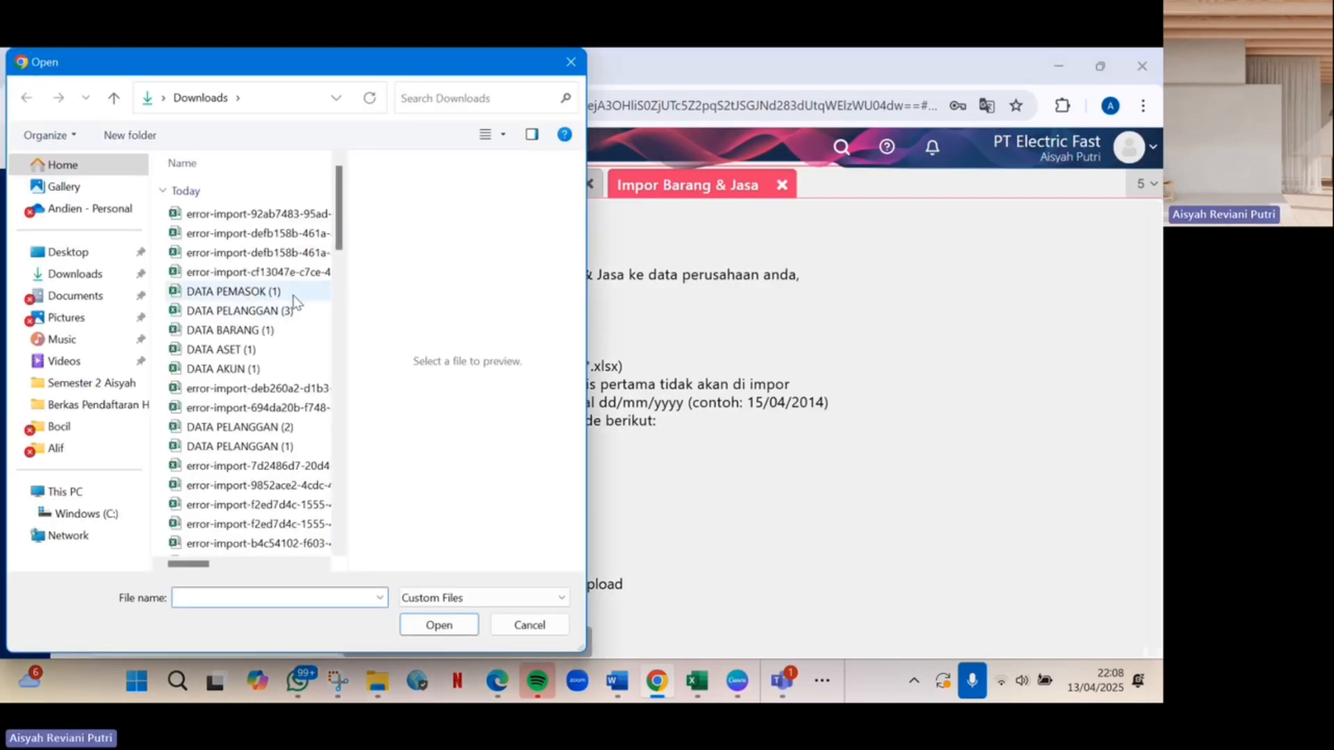
left_click(288, 329)
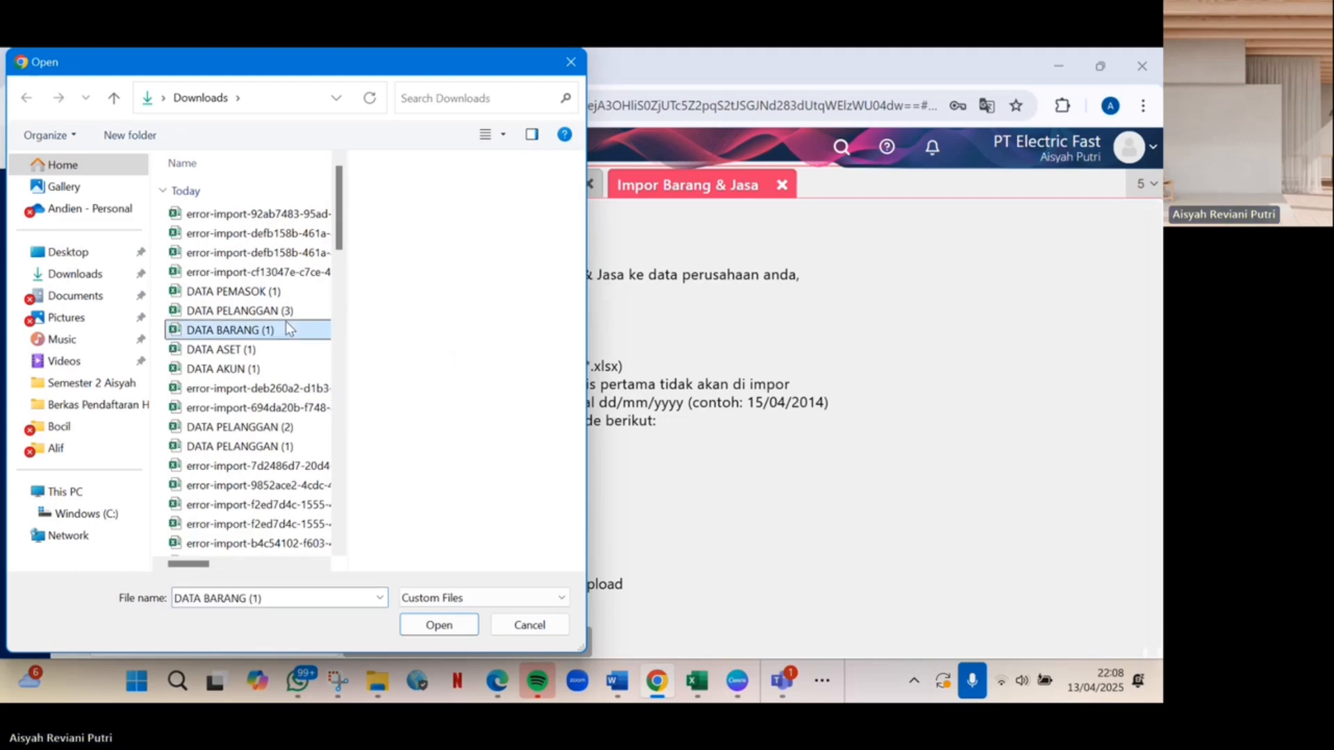
left_click(439, 625)
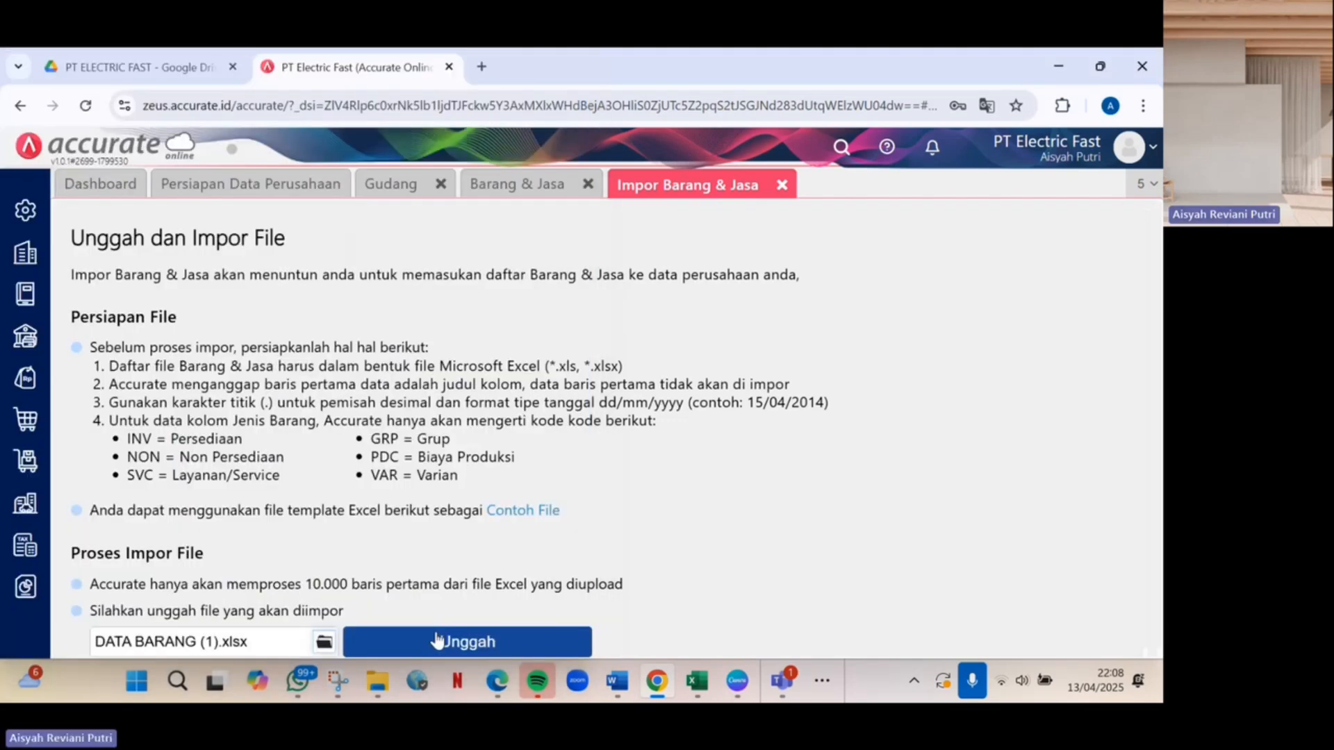
left_click(436, 640)
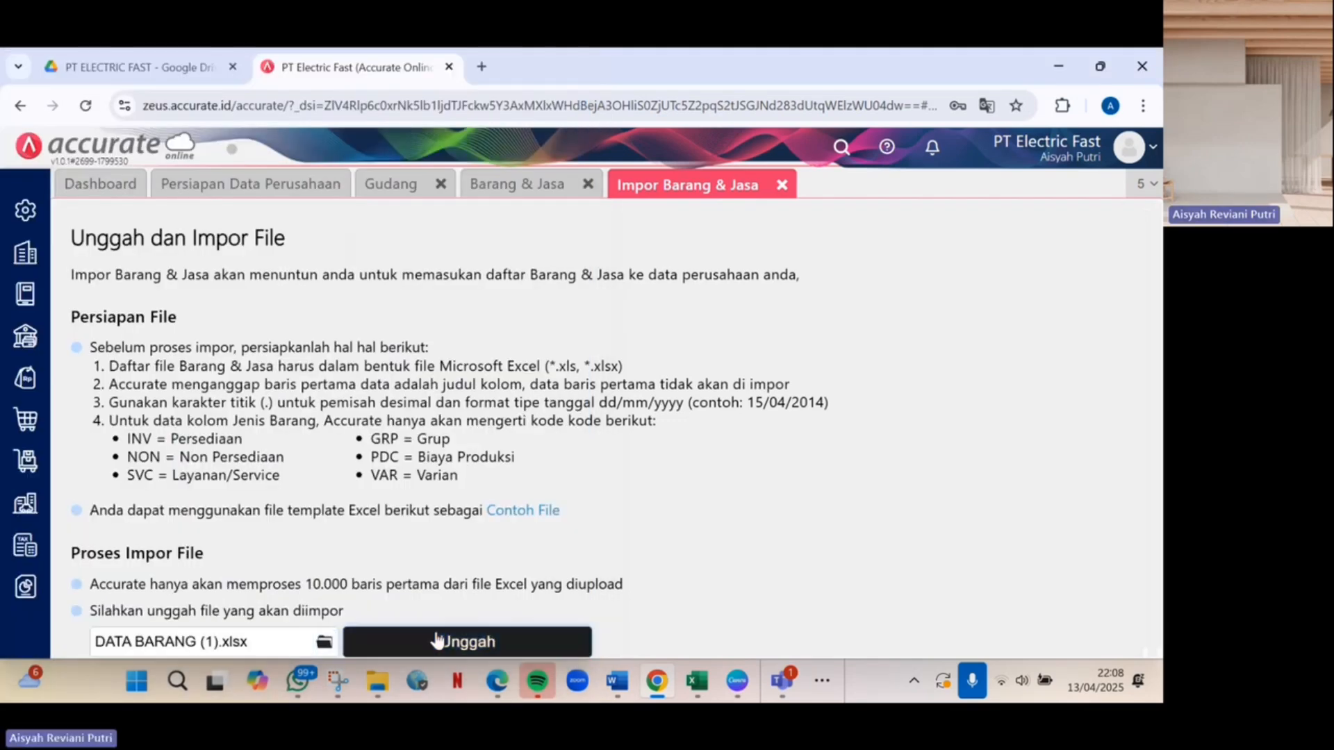
scroll(742, 477, "down", 10)
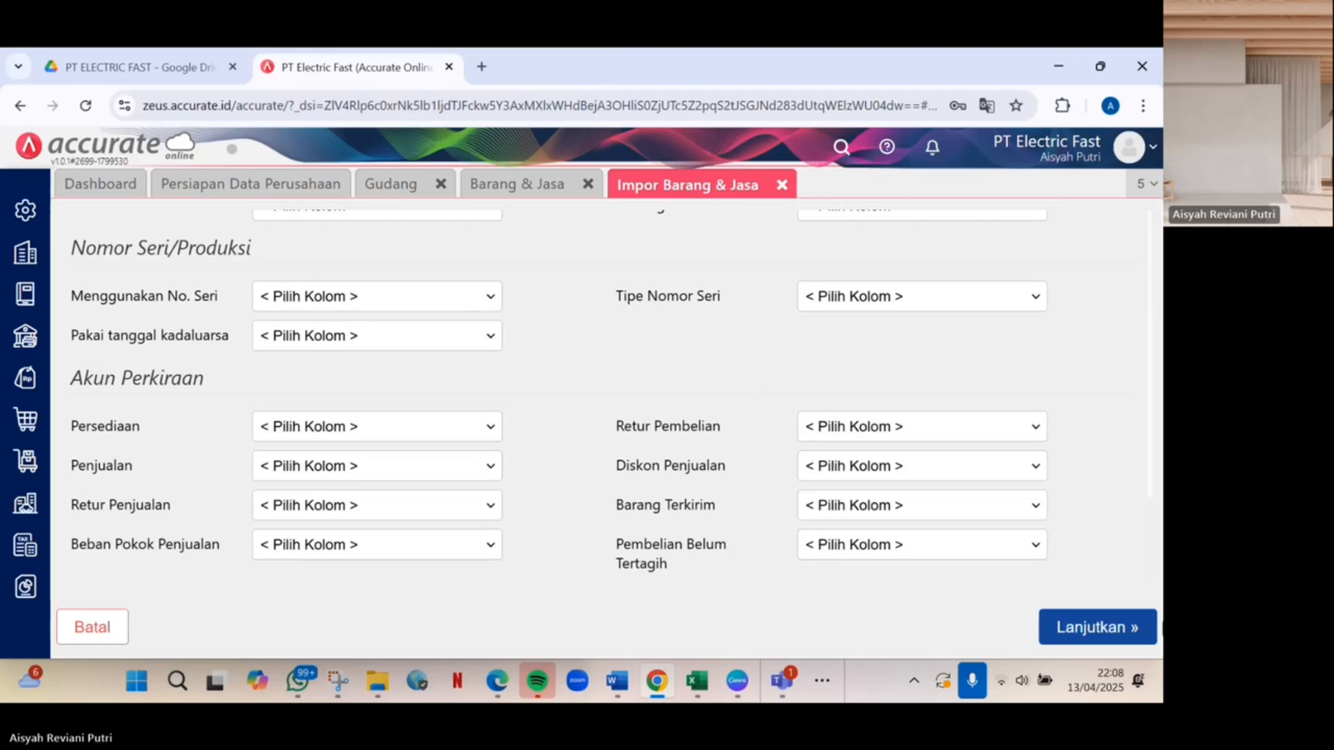
left_click(1140, 637)
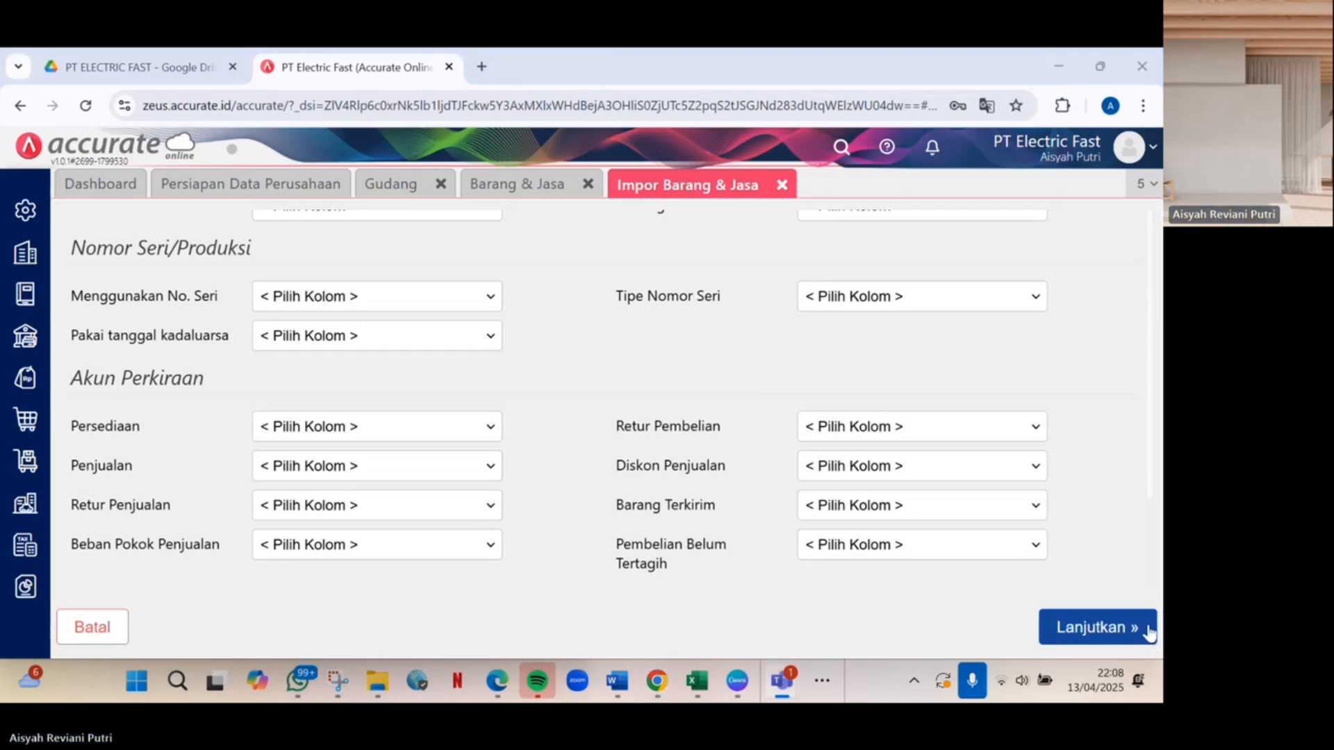
left_click(1147, 631)
Enable updating existing records, run the item import, and view the six items I-001 to I-006.
scroll(811, 506, "down", 3)
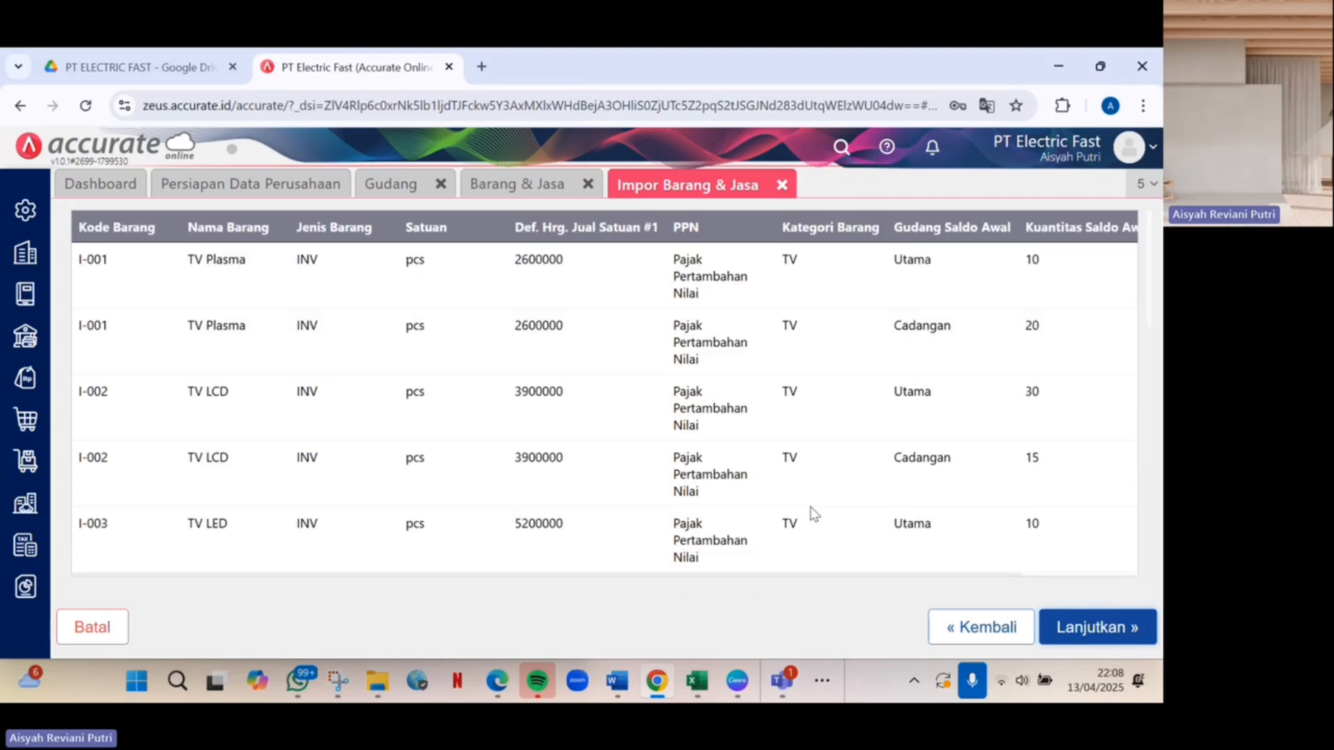
scroll(811, 507, "up", 3)
left_click(80, 283)
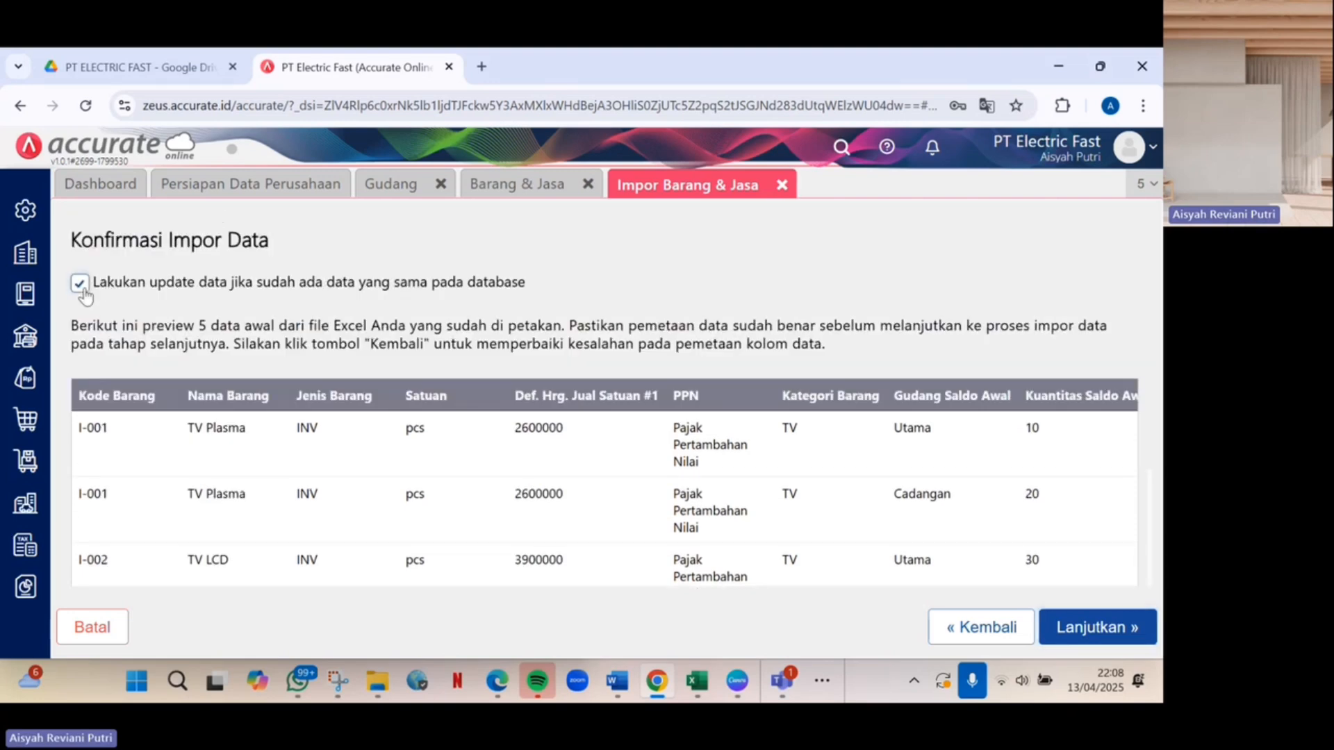
scroll(646, 444, "down", 3)
left_click(1147, 625)
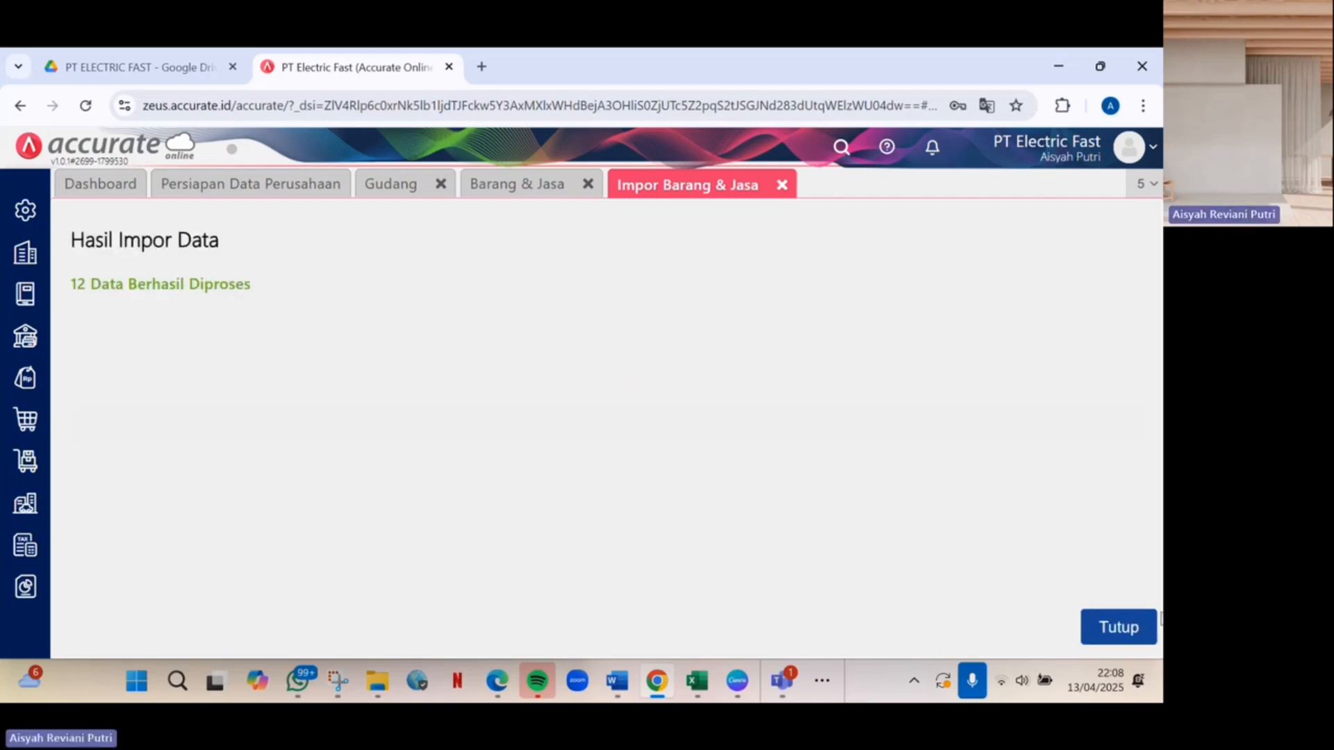
left_click(1150, 627)
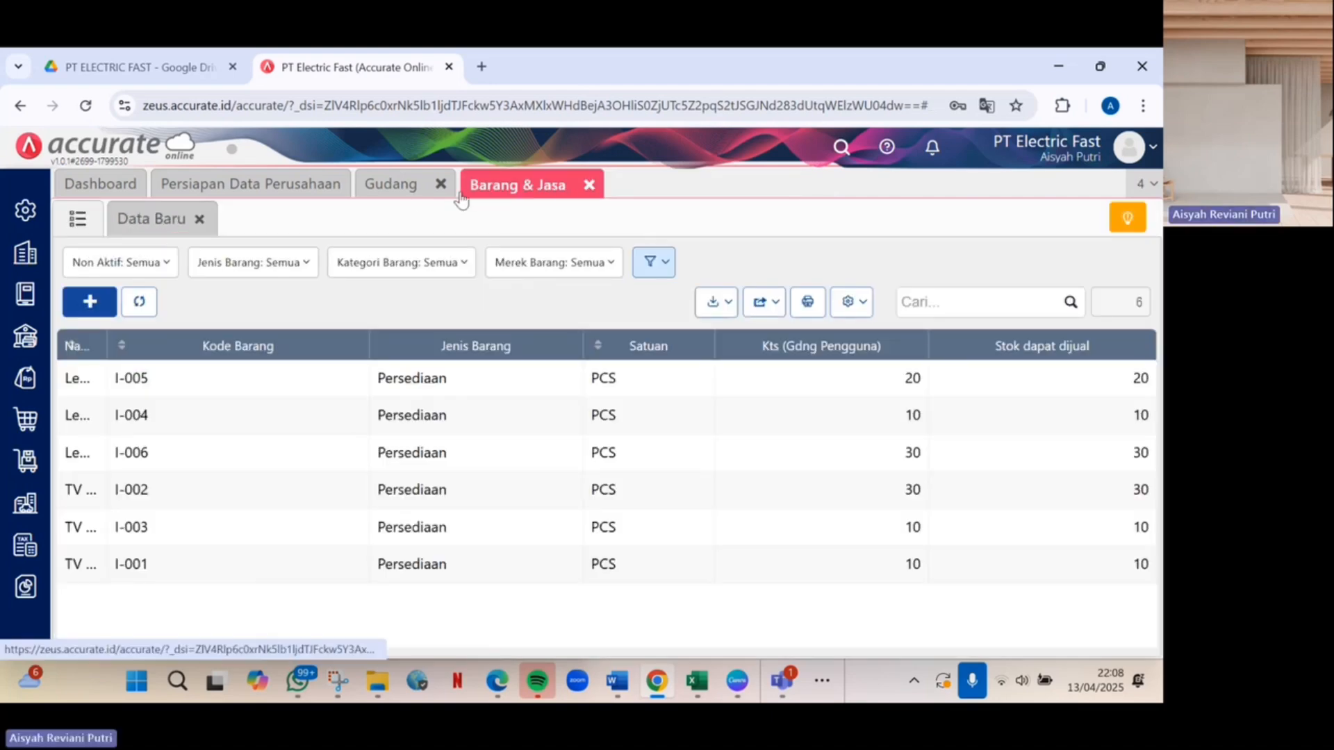
left_click(115, 219)
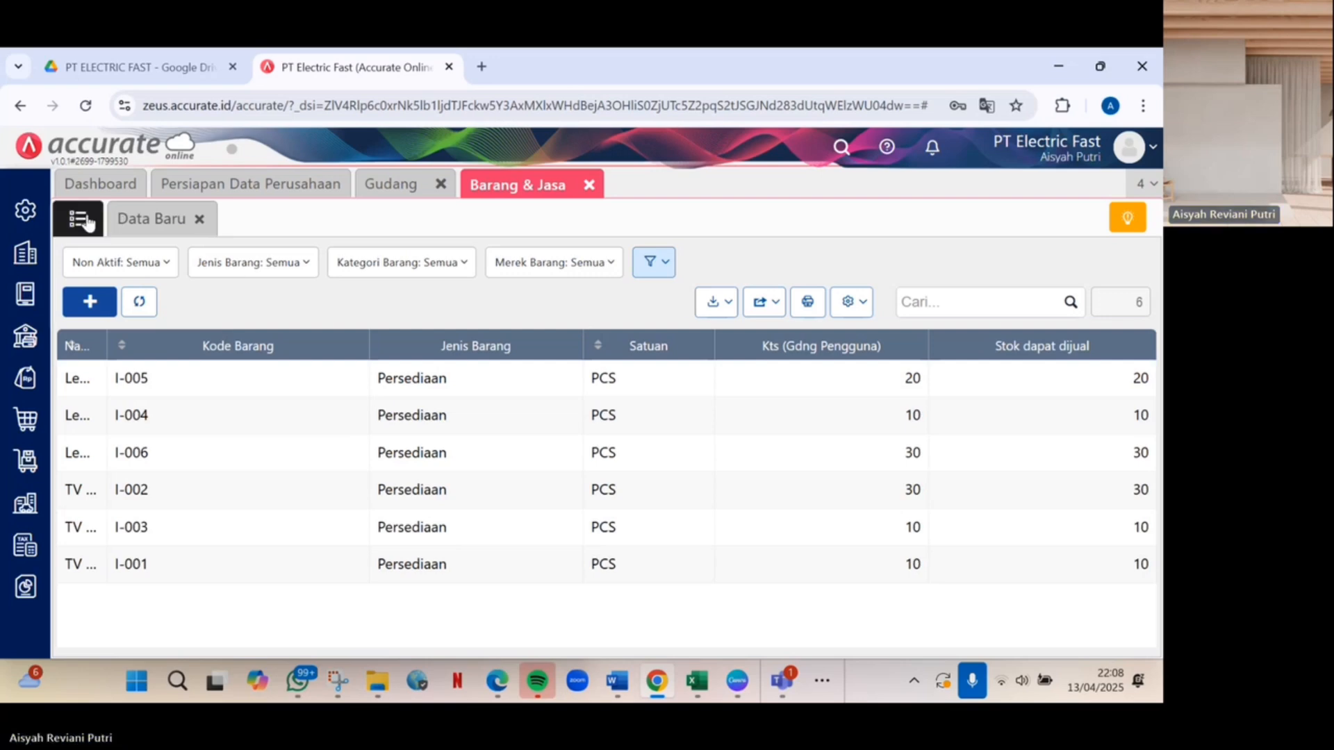
left_click(85, 221)
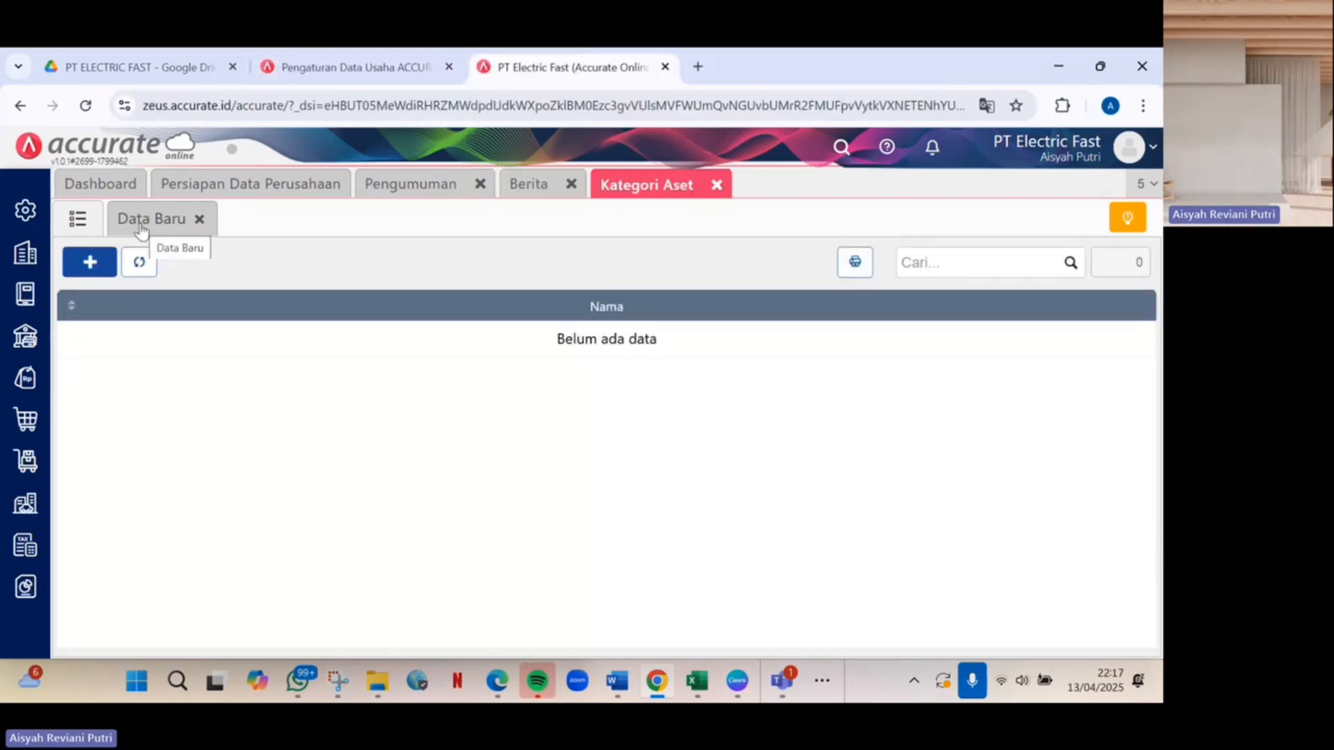
Save the asset categories Gedung and Peralatan.
left_click(141, 223)
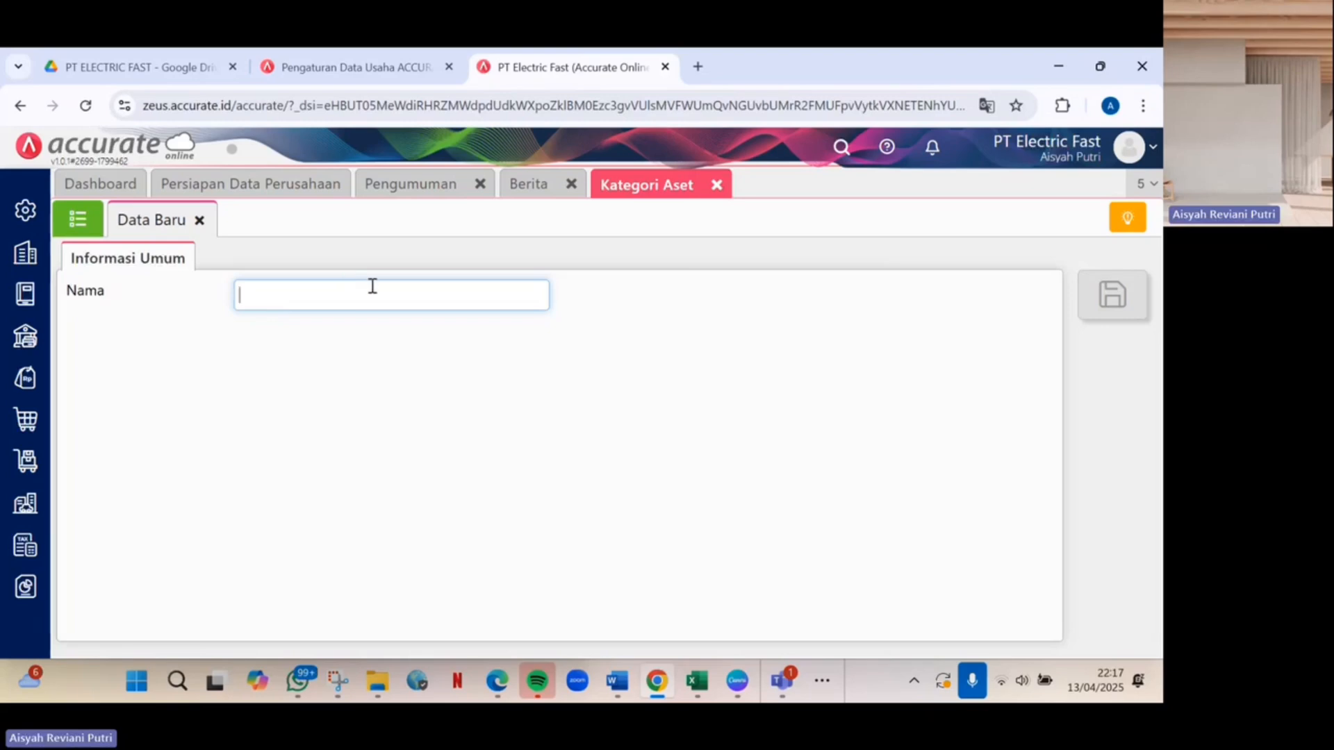
type("Gedung")
left_click(639, 304)
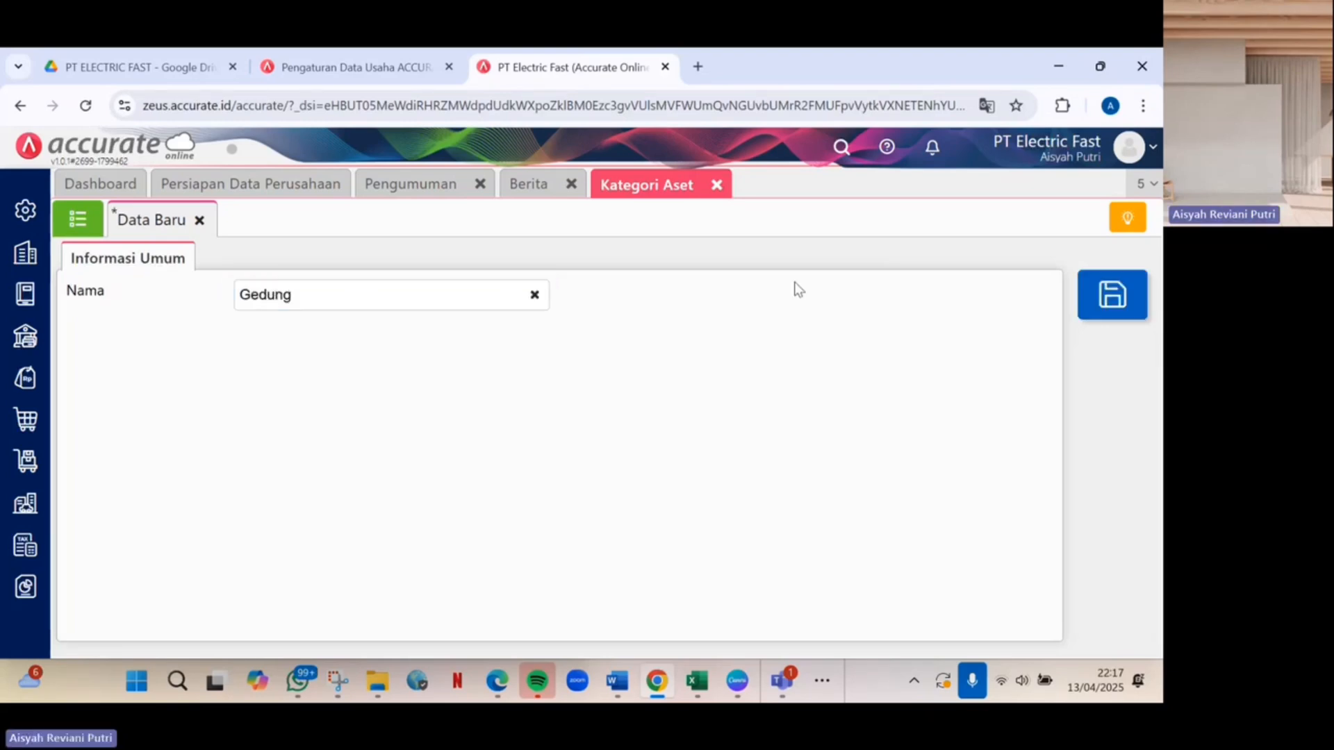
left_click(1110, 300)
left_click(515, 293)
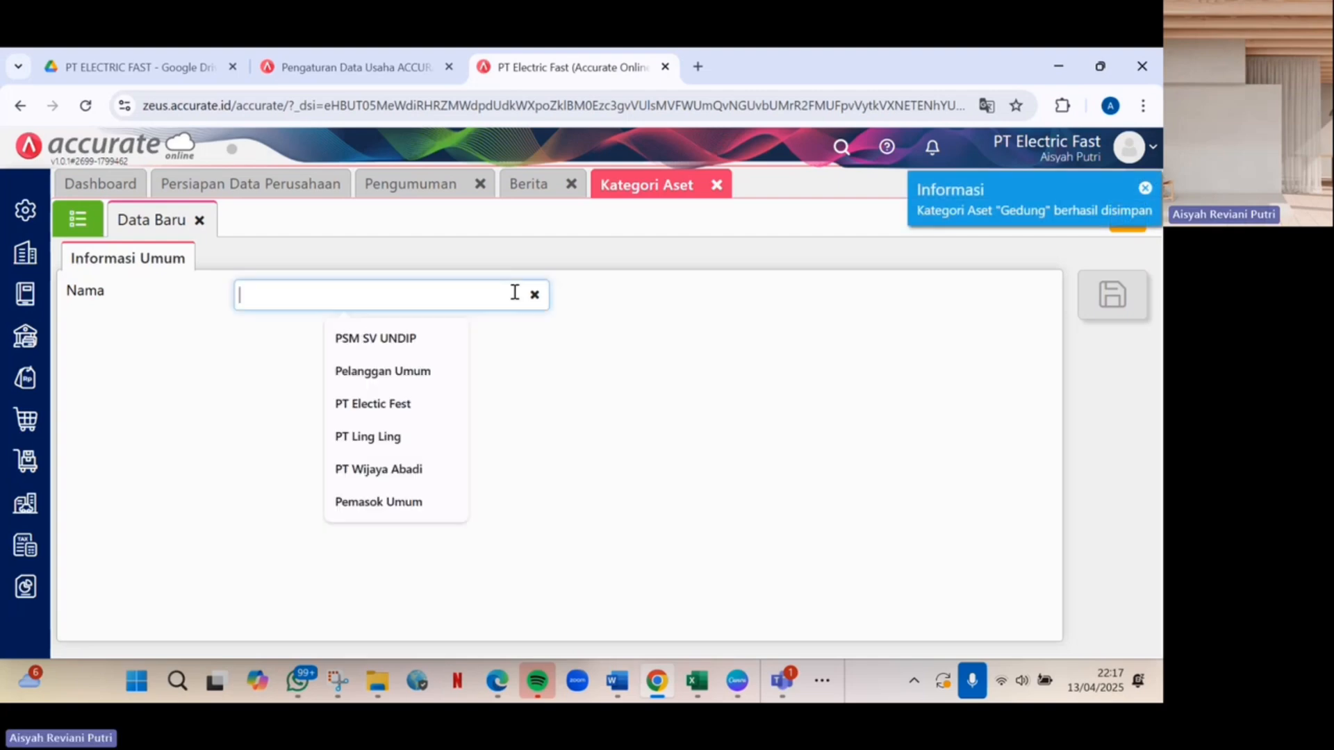
type("Peralatan")
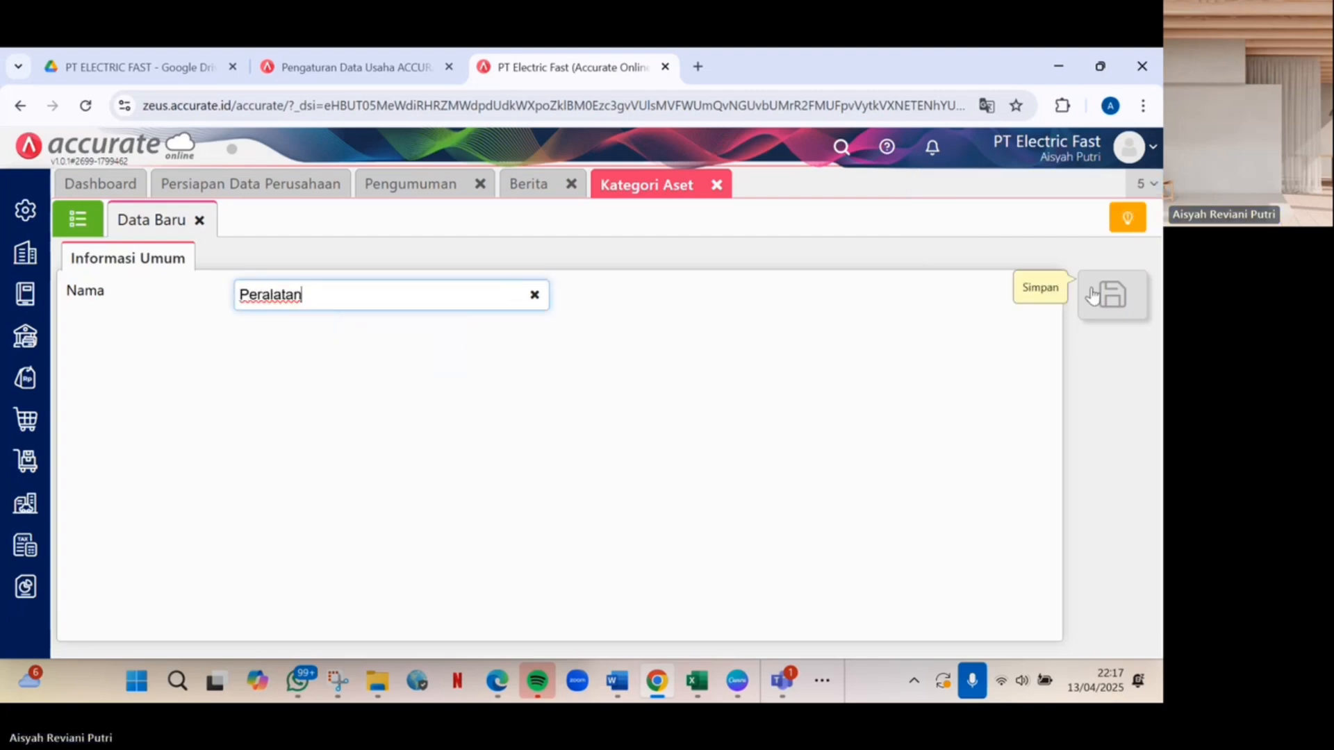
left_click(1054, 295)
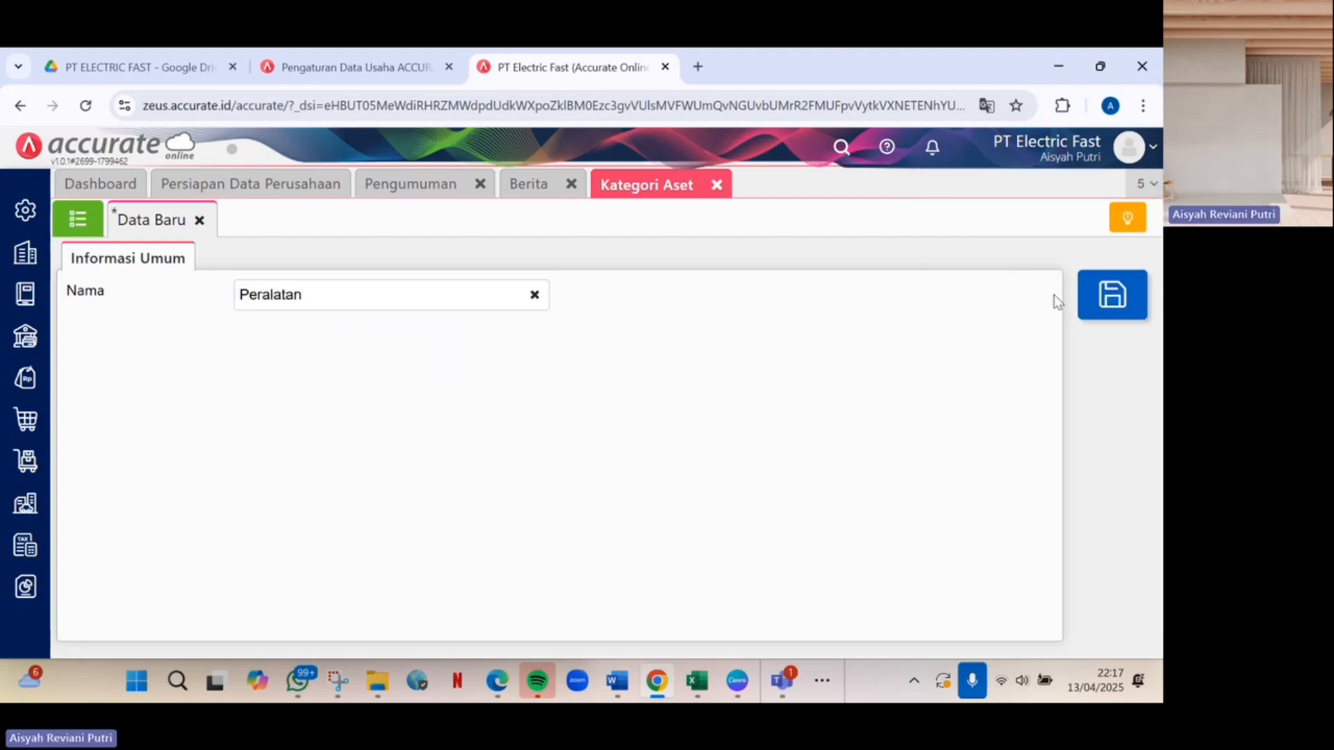
left_click(1124, 295)
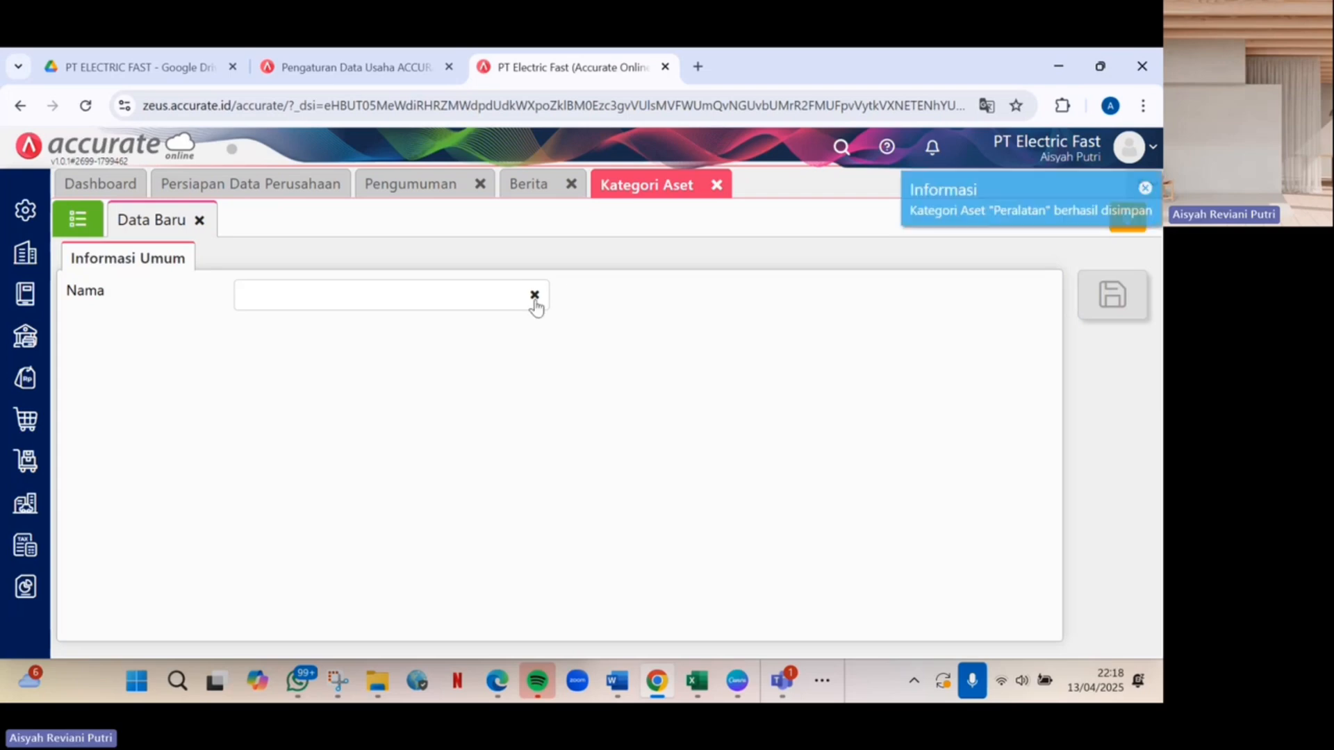
Save the Kendaraan asset category and return to the Kategori Aset list.
left_click(500, 295)
type("Kendaraan")
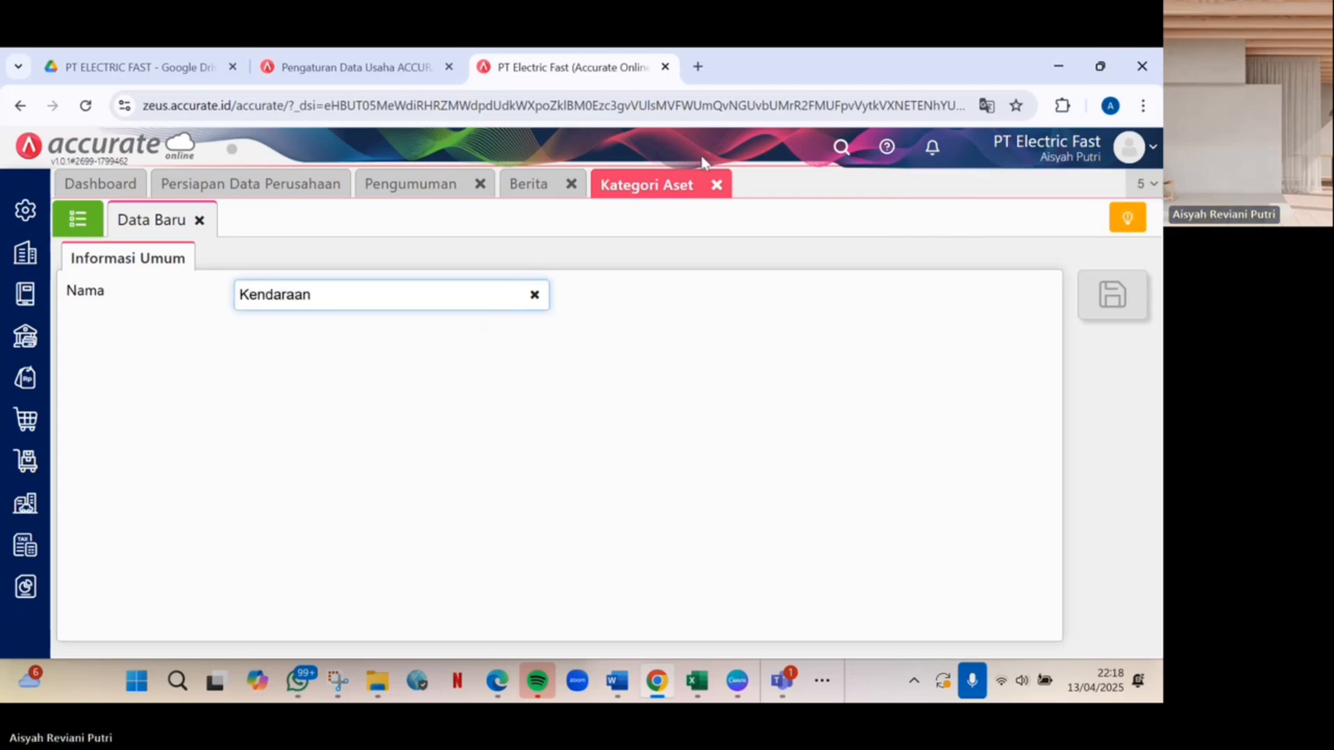
left_click(1002, 332)
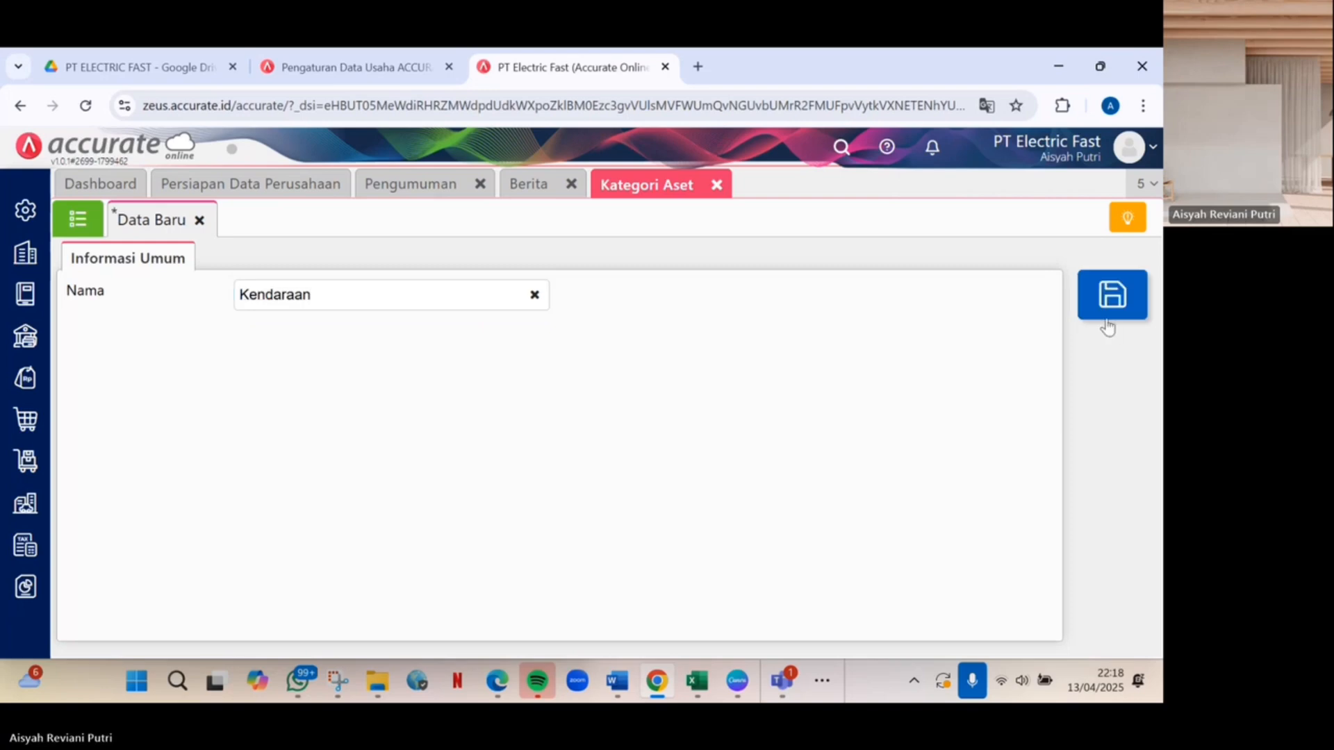
left_click(1129, 314)
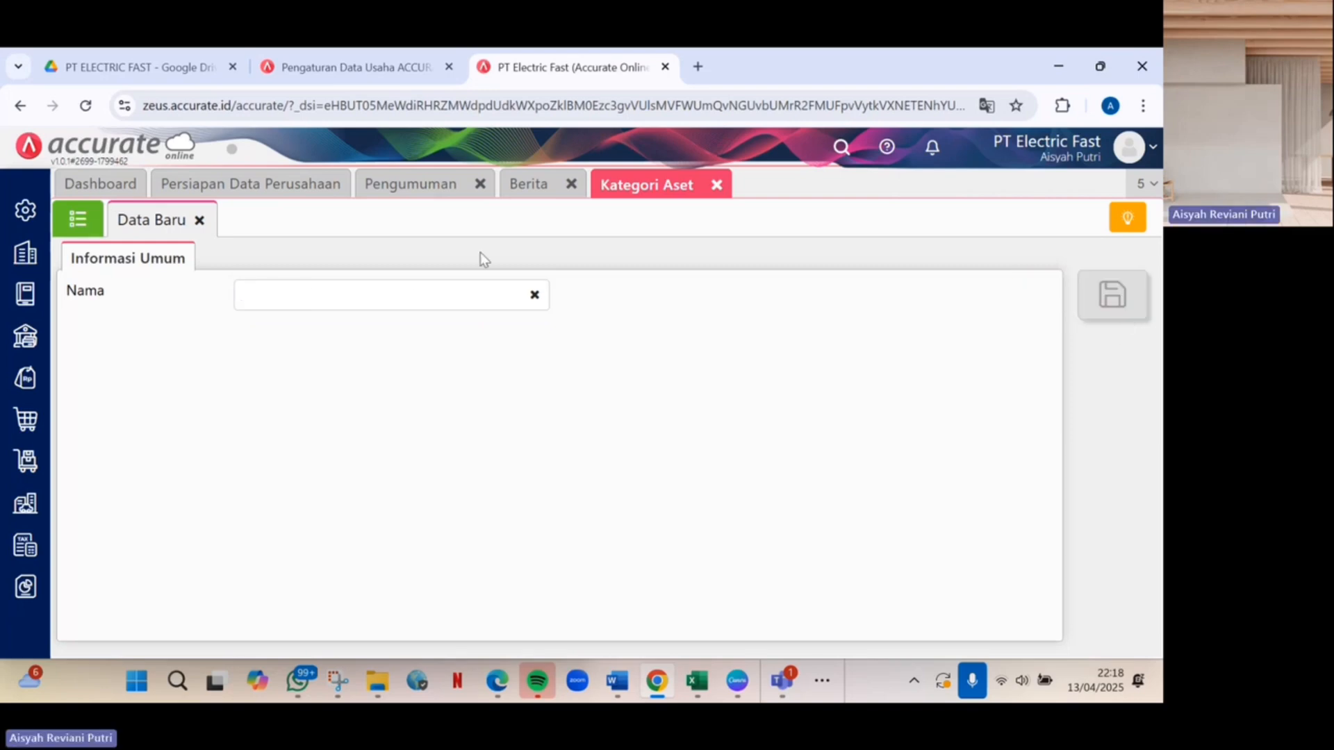
left_click(77, 220)
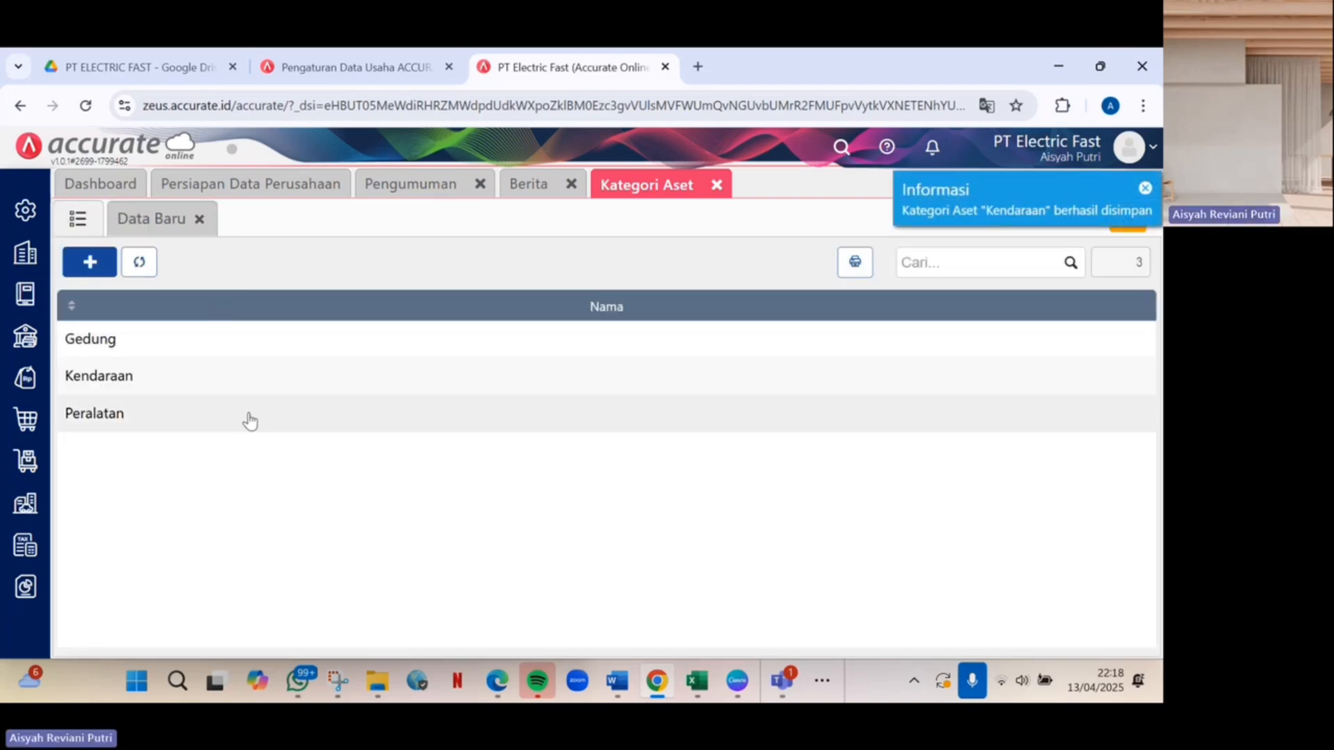
Go to the Aset Tetap list and start an Excel import of fixed assets.
mouse_move(28, 506)
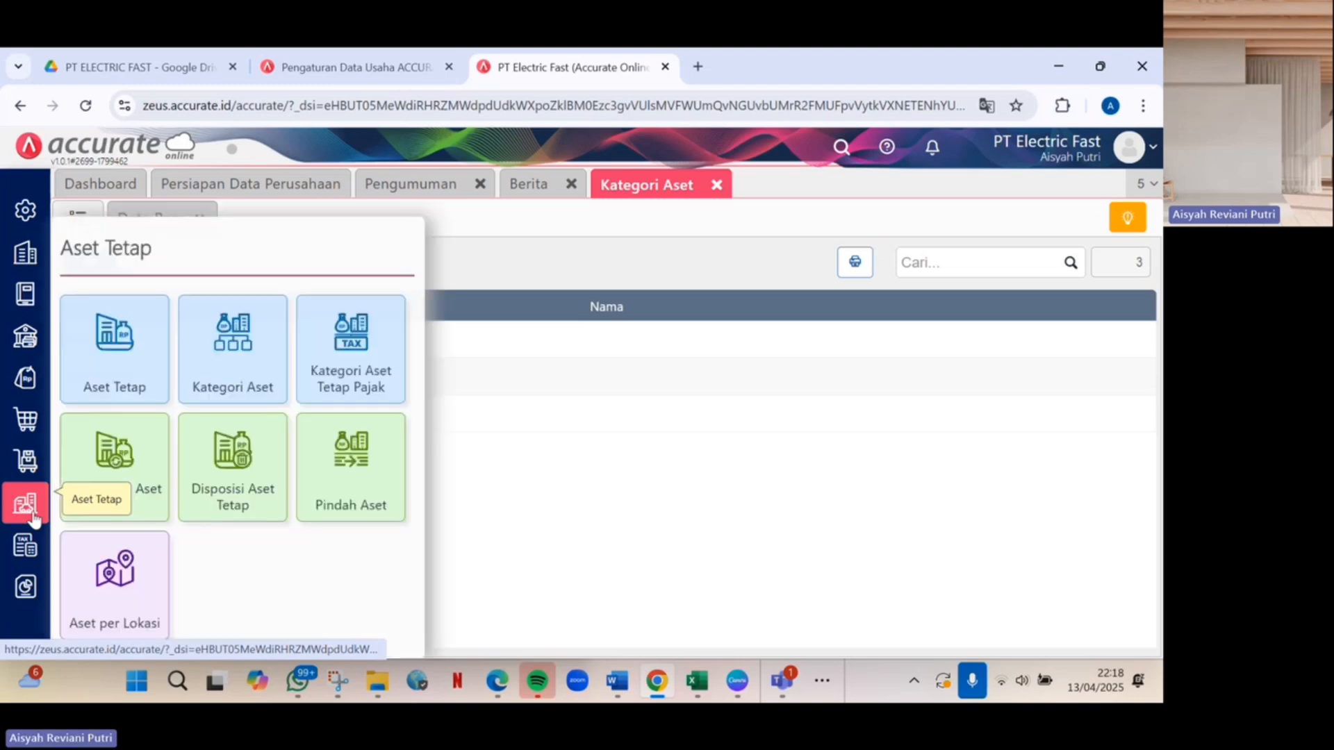
left_click(101, 391)
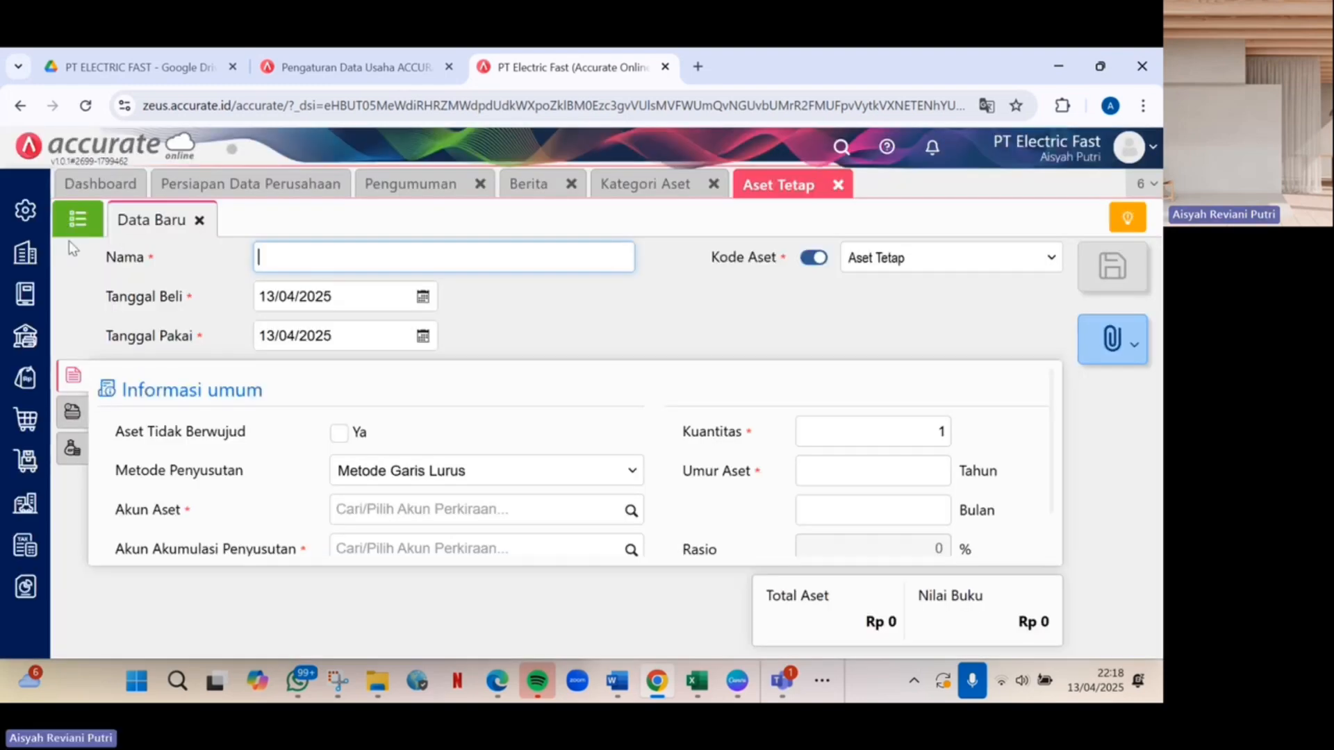
left_click(74, 219)
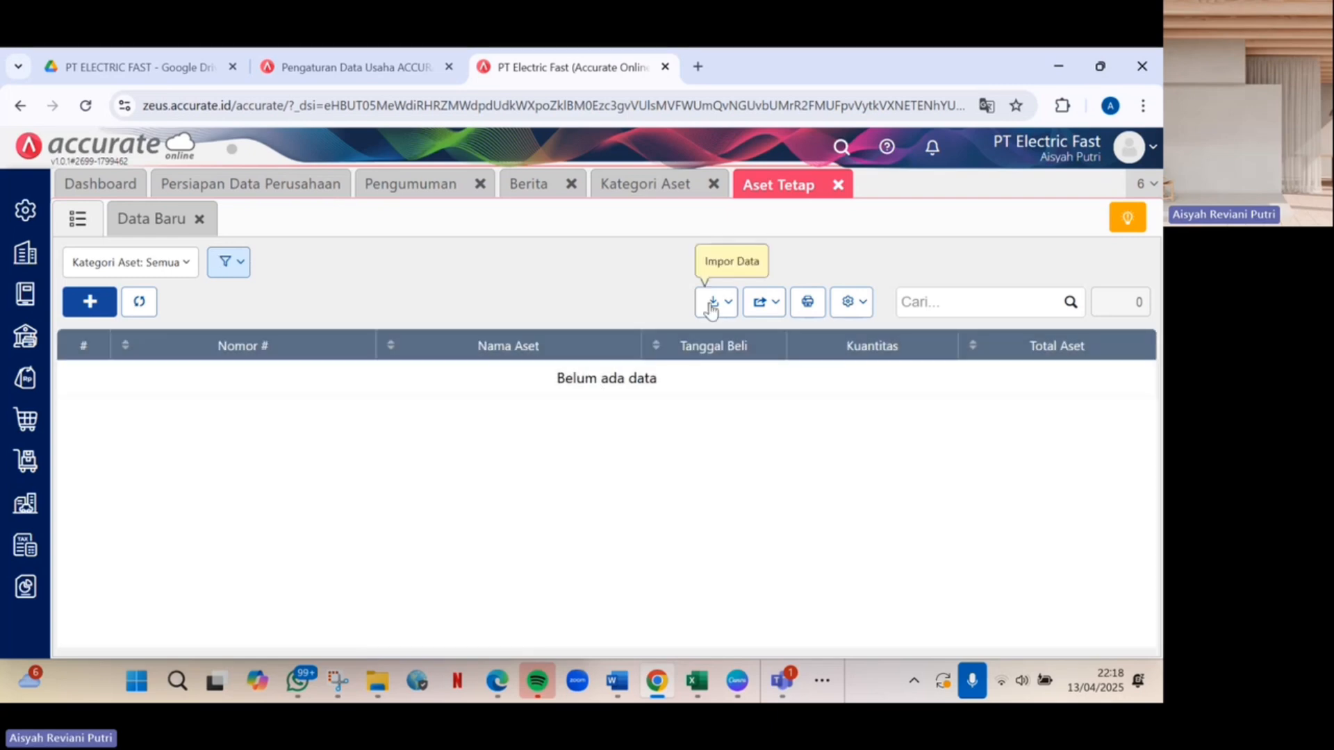
left_click(715, 301)
left_click(703, 347)
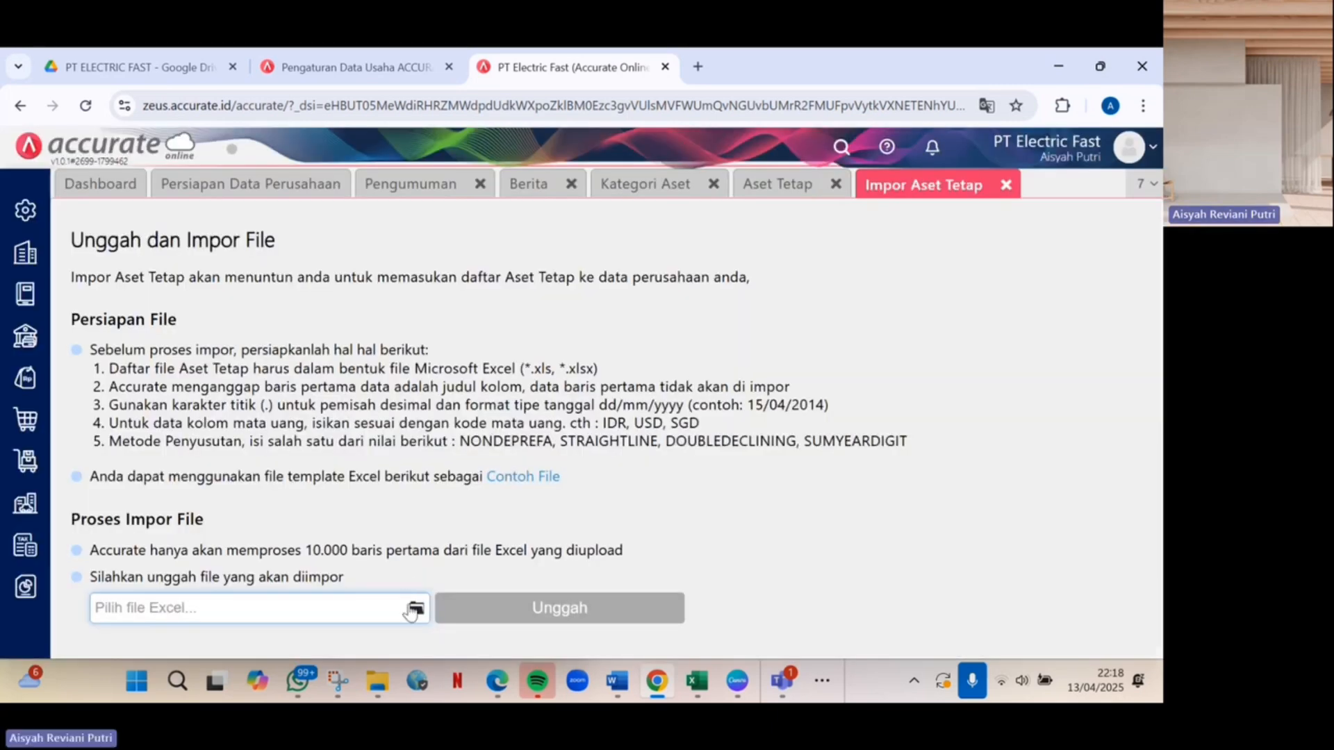
Upload DATA ASET (1).xlsx, accept the mapping and preview, and run the import.
left_click(416, 609)
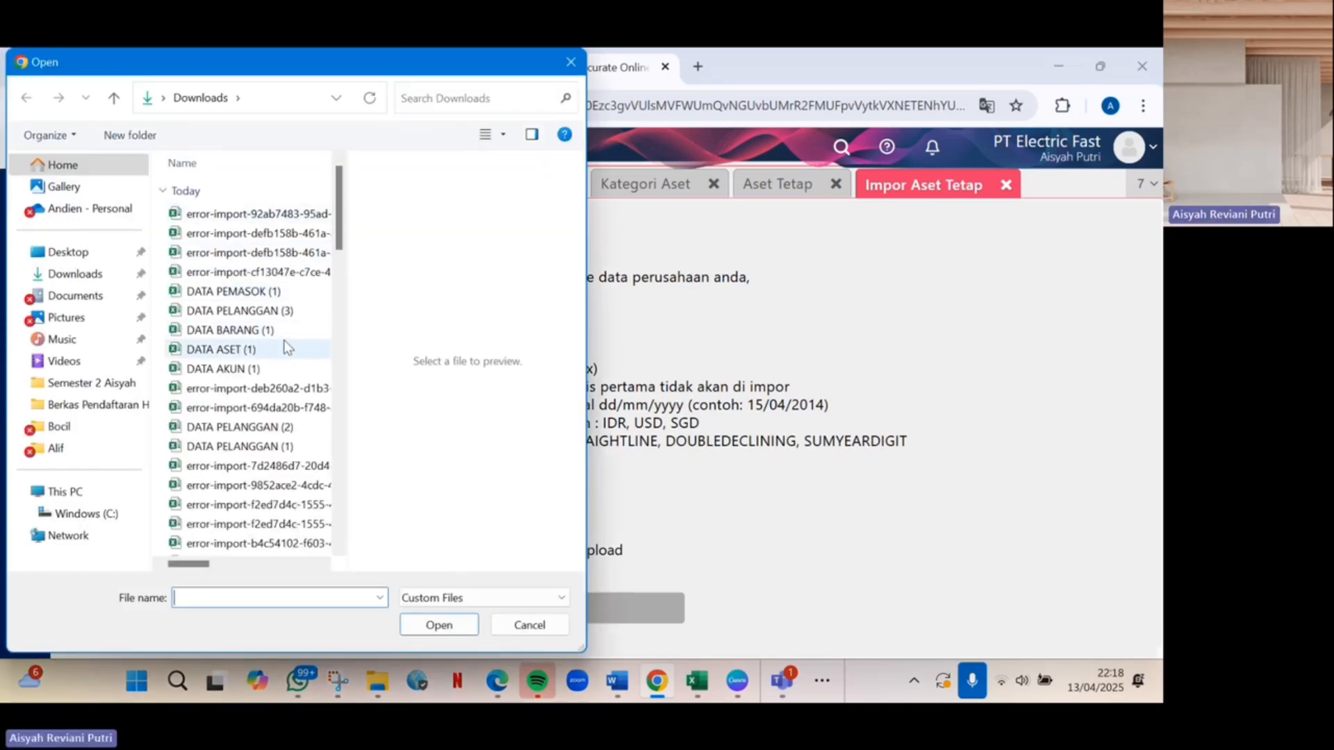
left_click(285, 348)
left_click(445, 626)
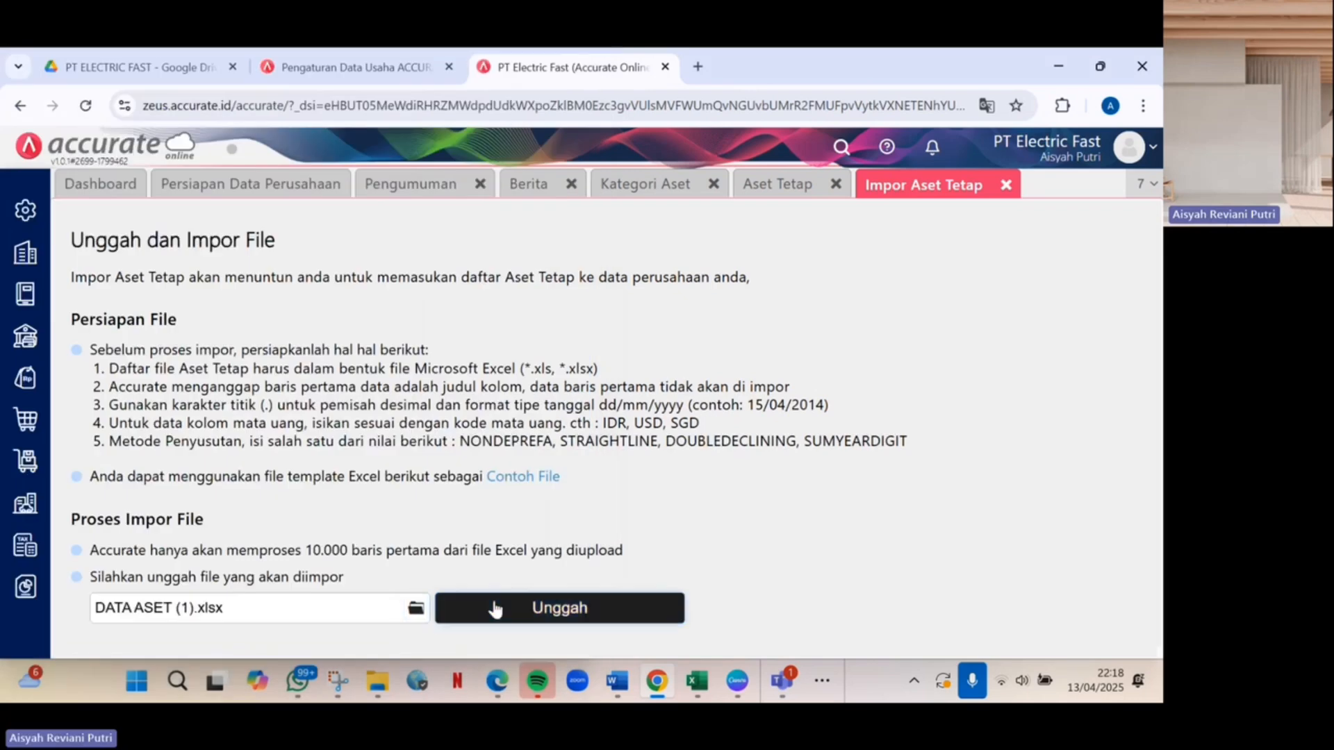
left_click(492, 605)
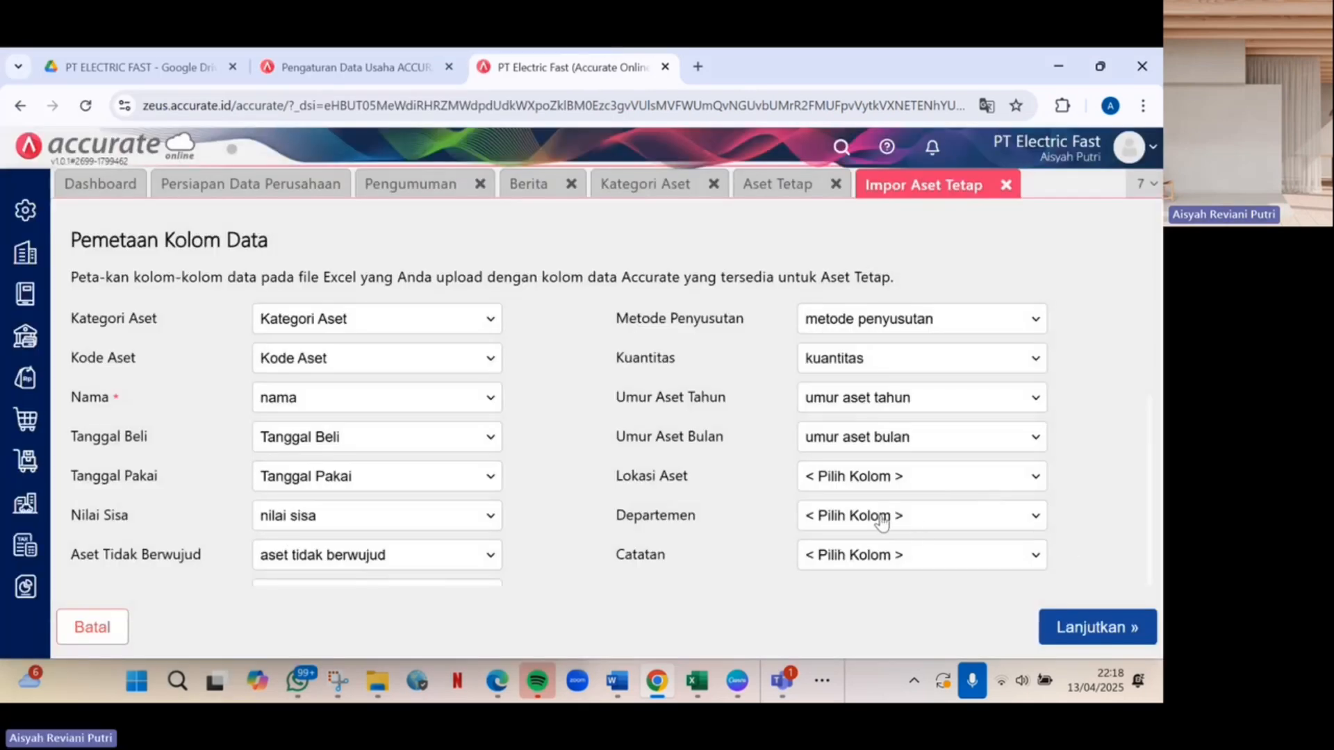
scroll(883, 522, "down", 5)
left_click(1144, 635)
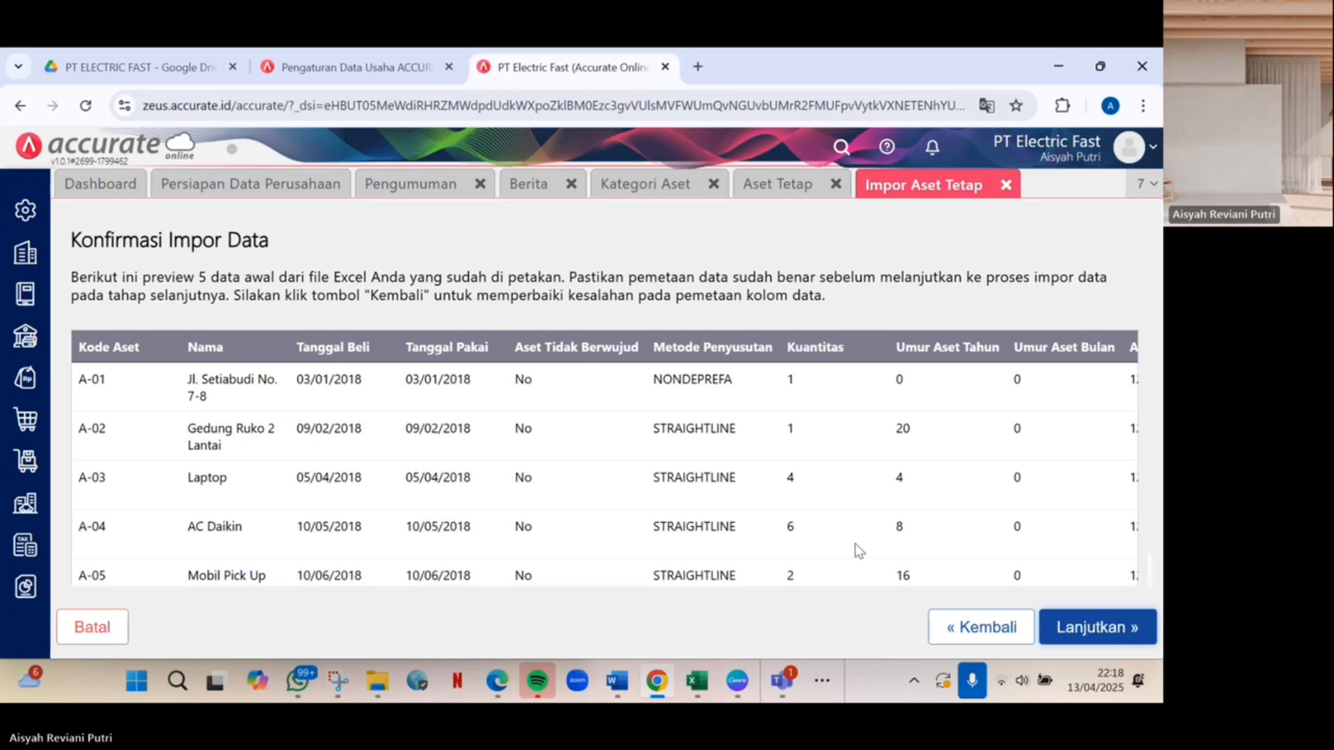
scroll(860, 551, "down", 1)
left_click(1127, 621)
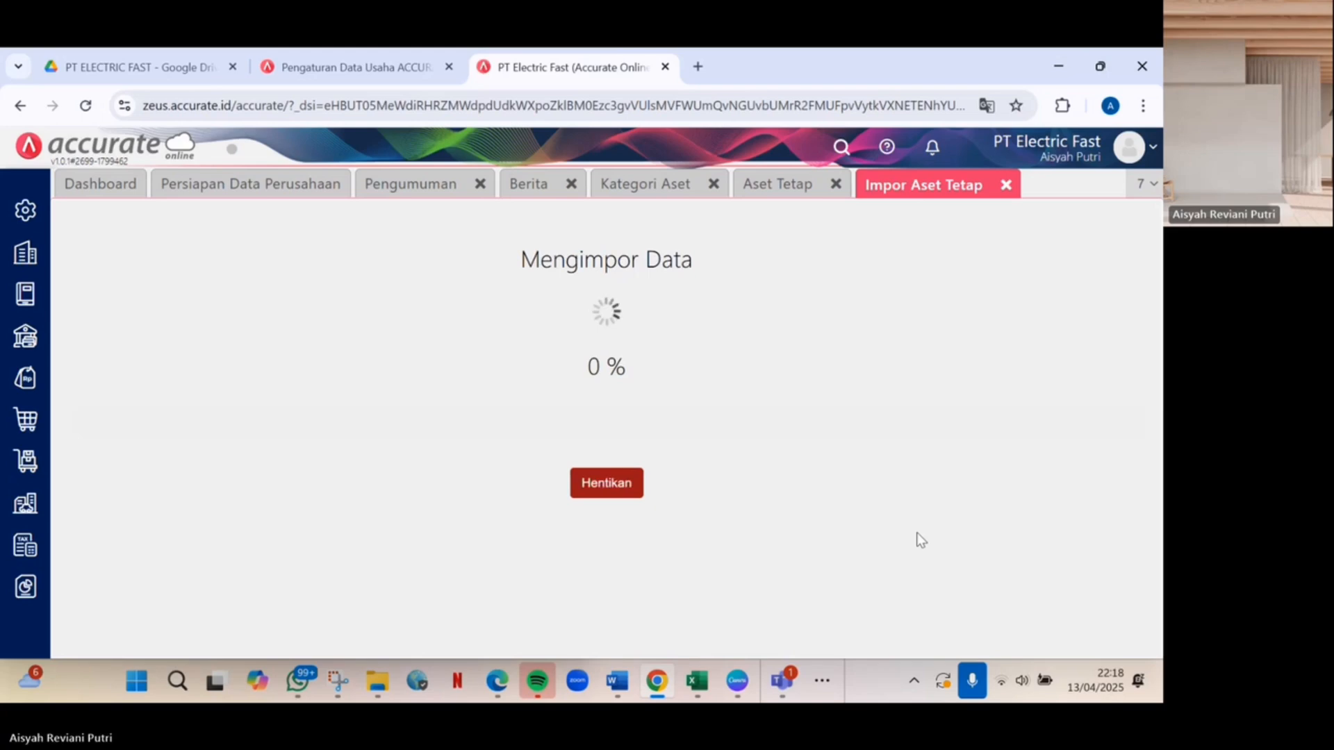
Create and save the Tanah asset category.
left_click(775, 188)
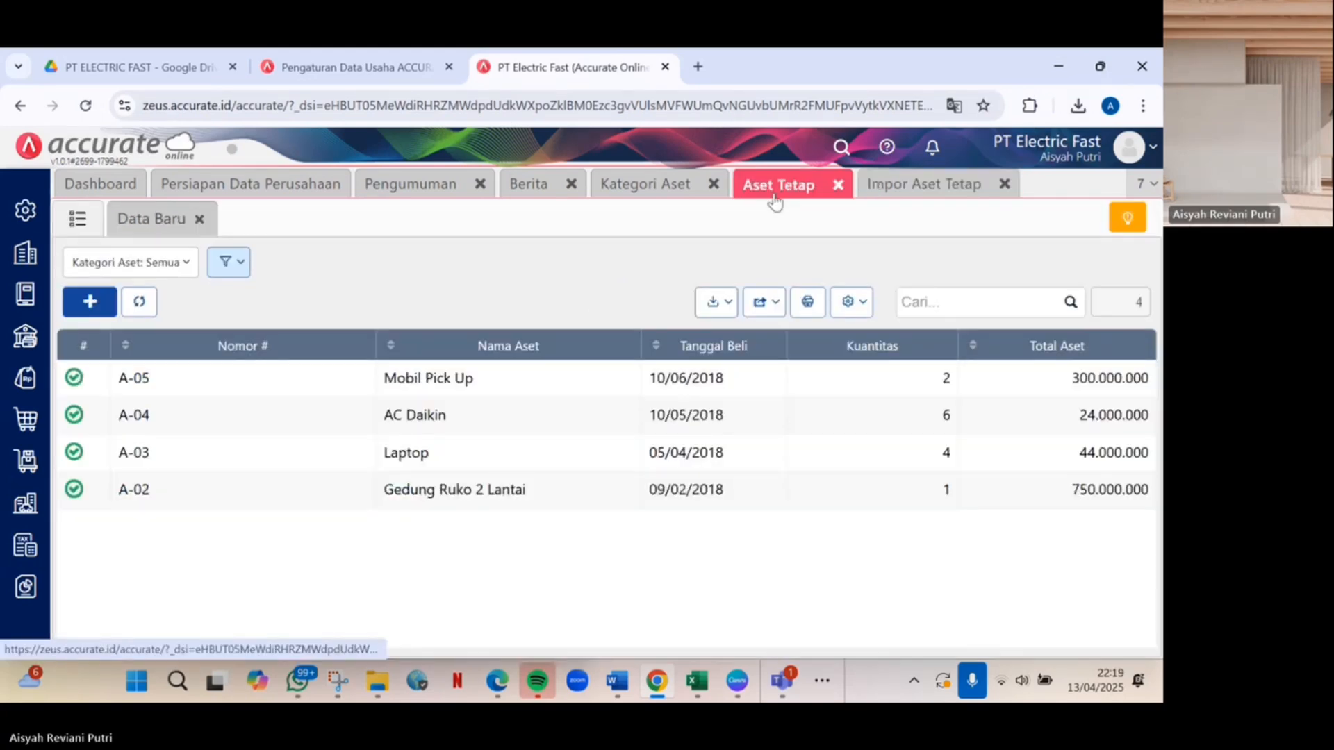
left_click(136, 219)
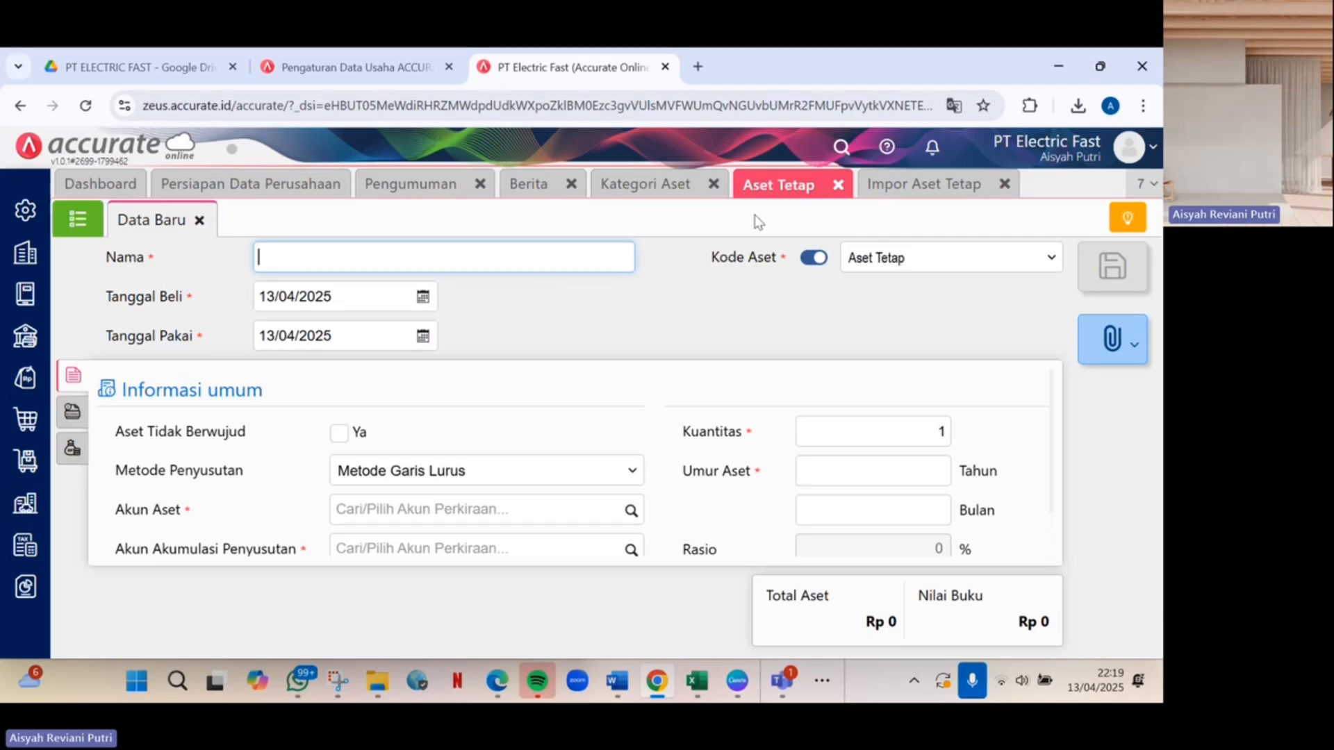
left_click(671, 198)
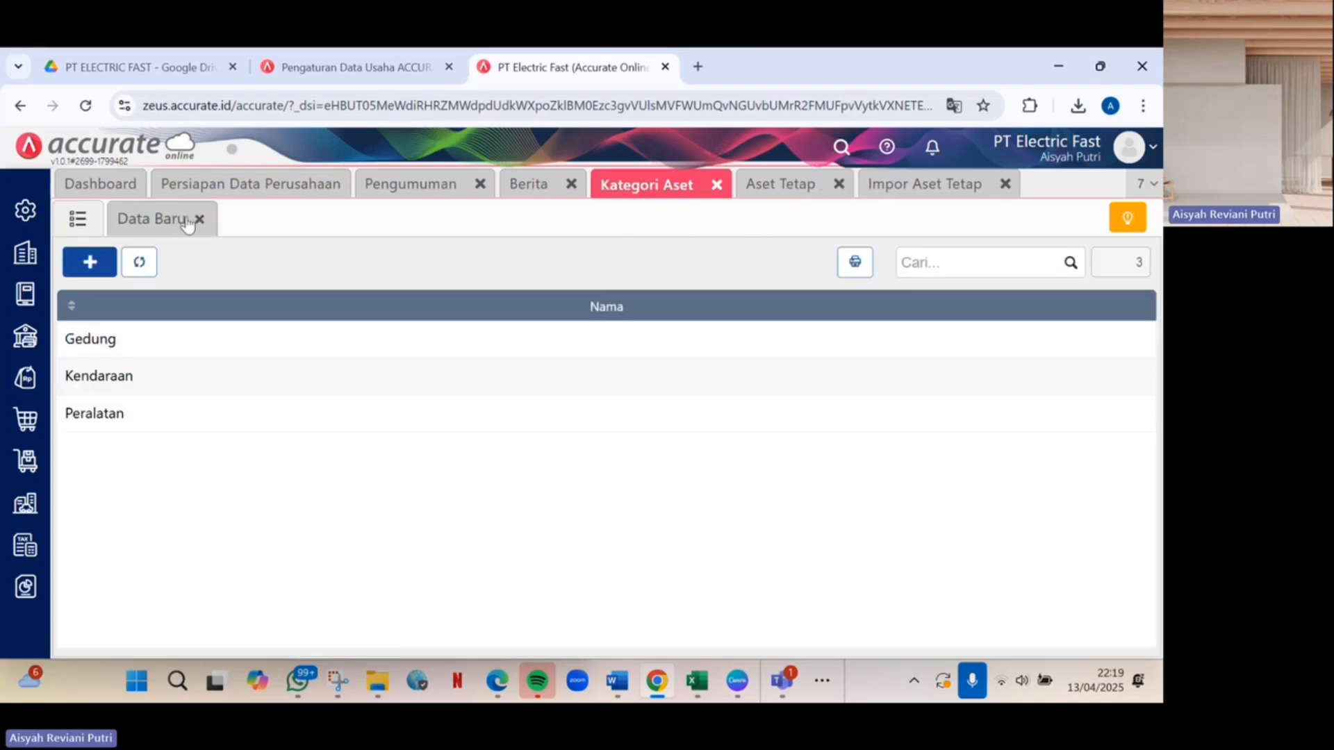
left_click(88, 263)
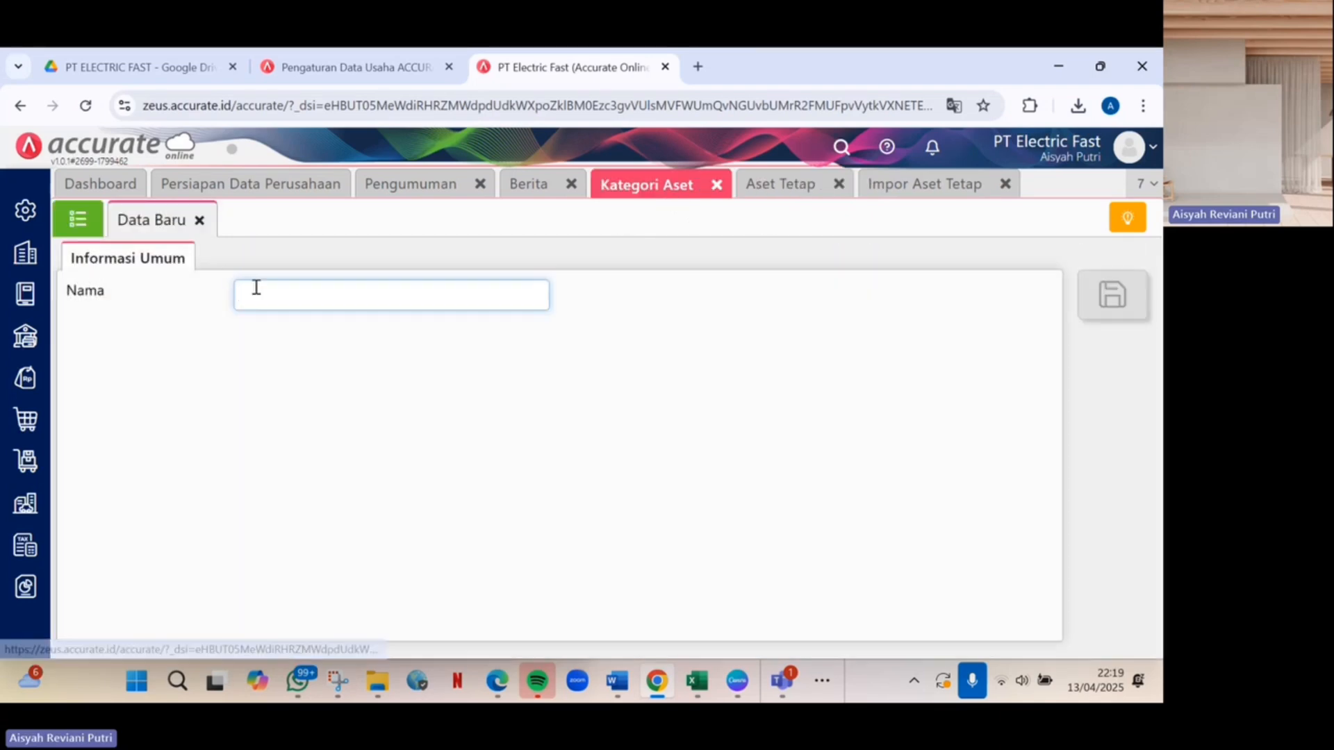
type("Tanah")
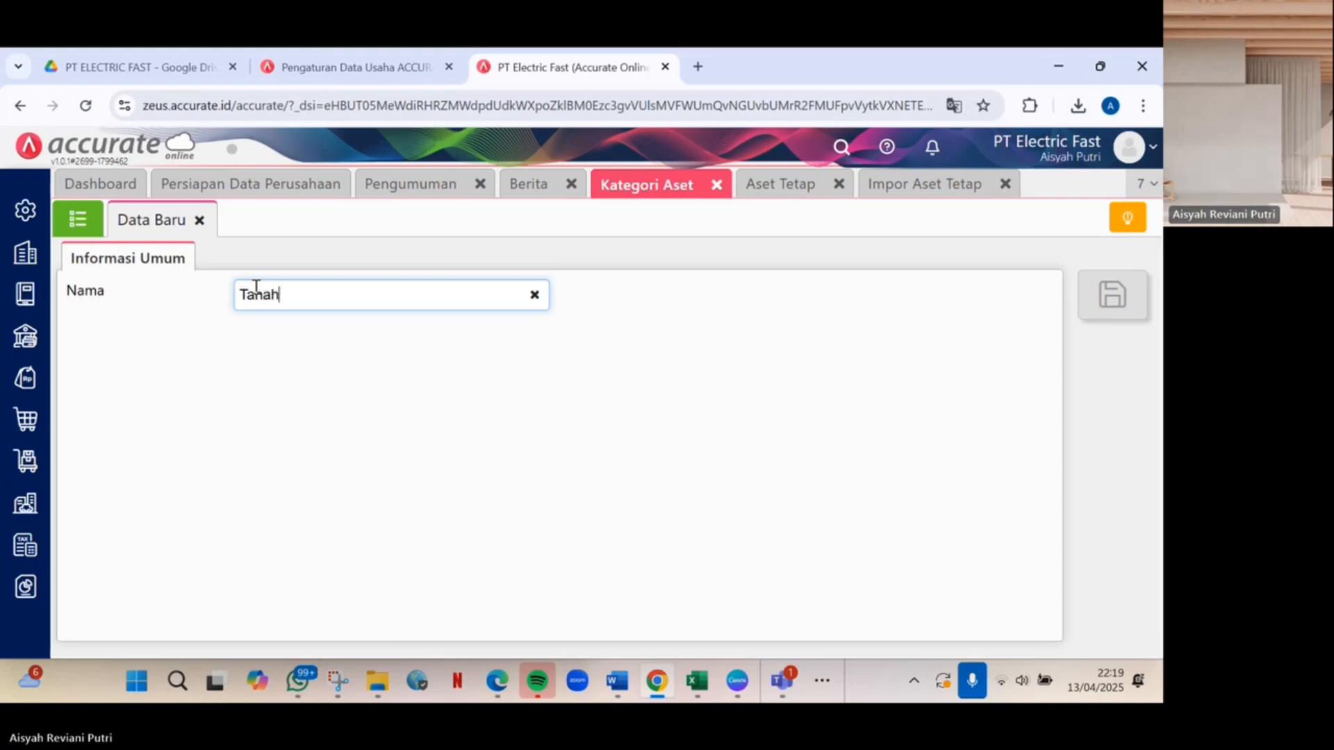
left_click(1110, 306)
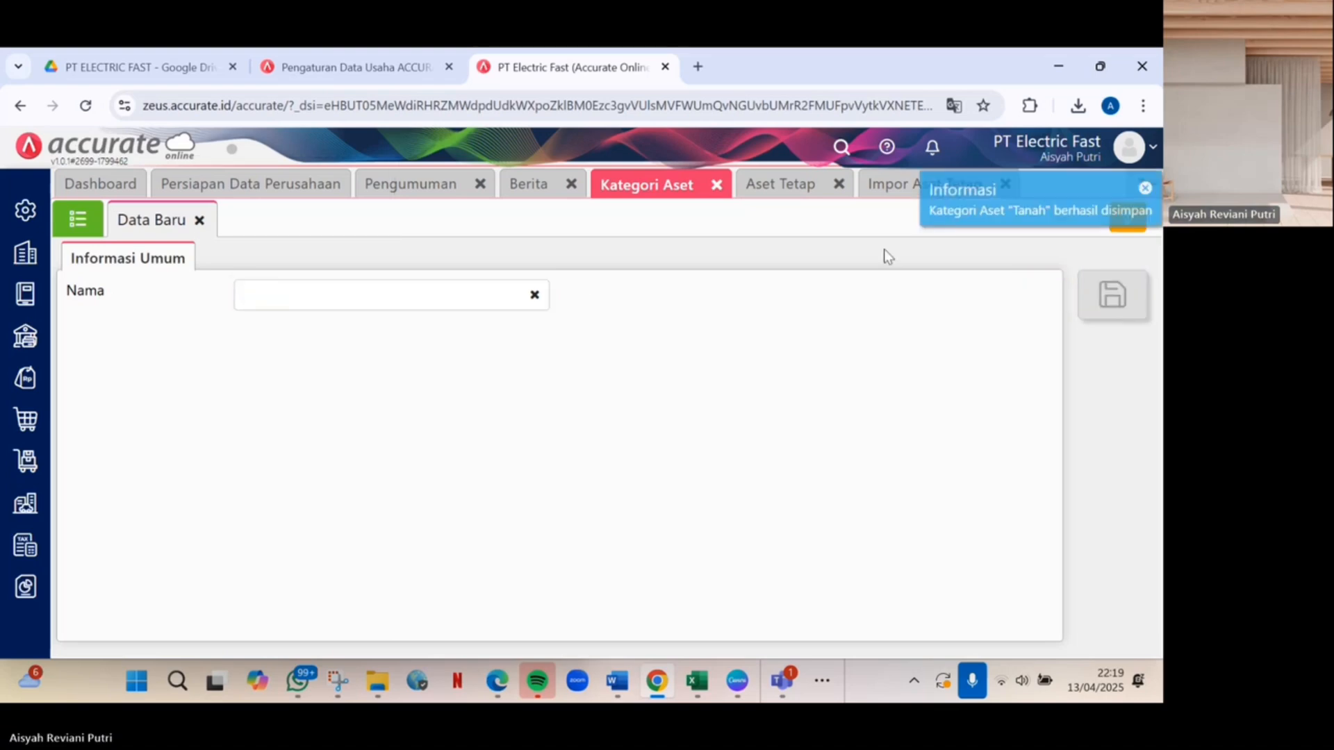
left_click(891, 186)
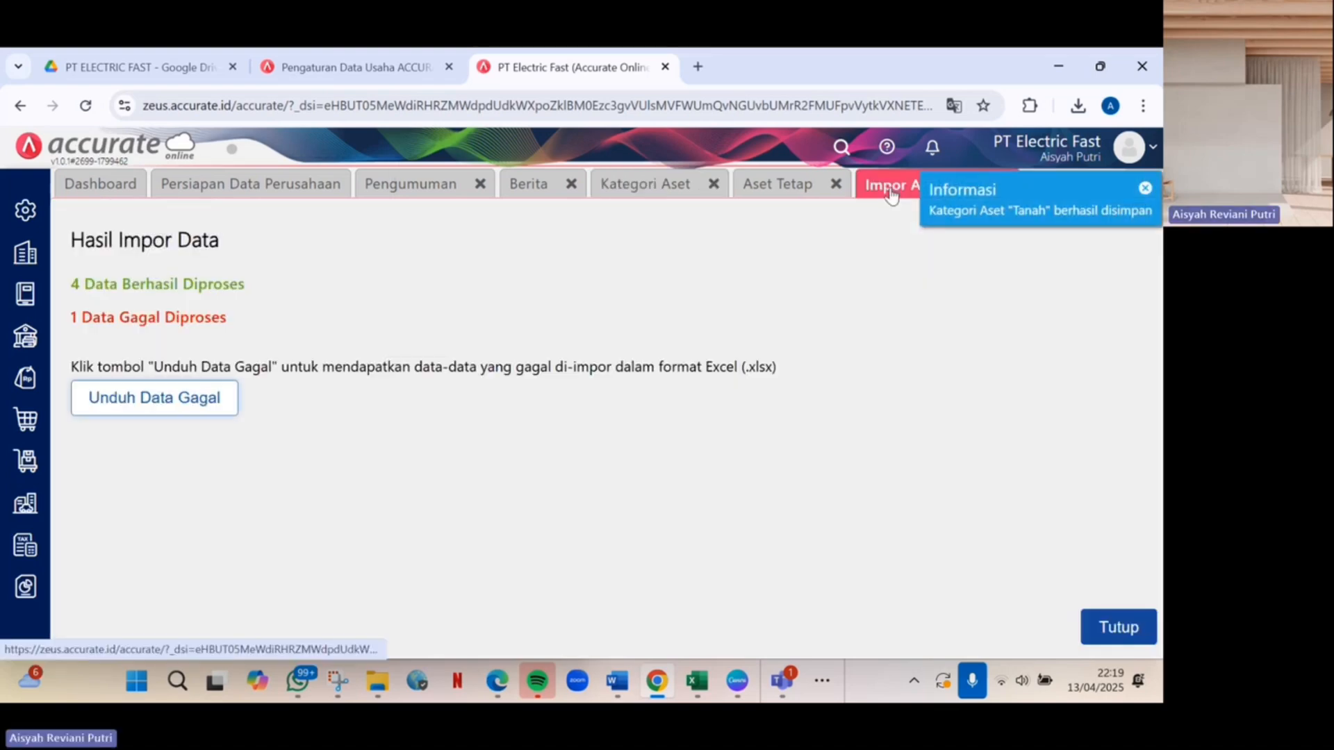
Reopen the fixed-asset import results and download the failed row with Unduh Data Gagal.
left_click(789, 189)
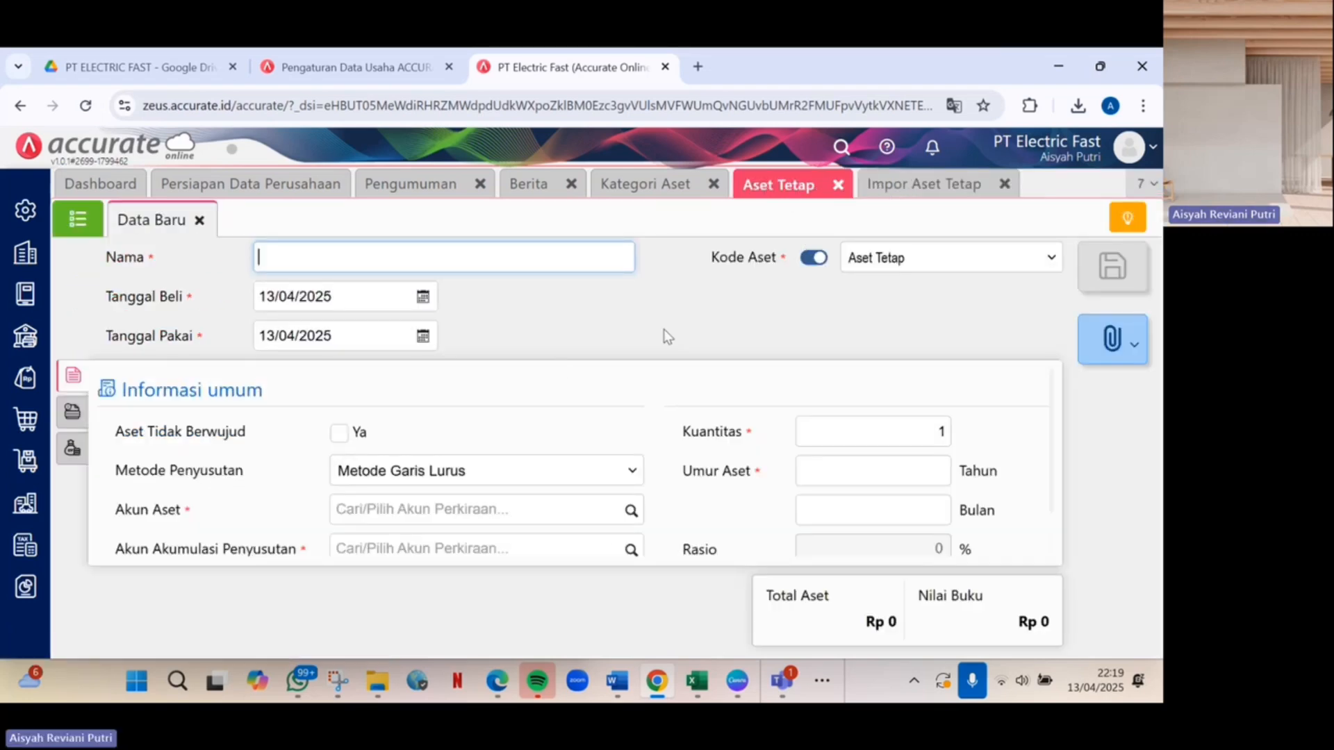
left_click(98, 231)
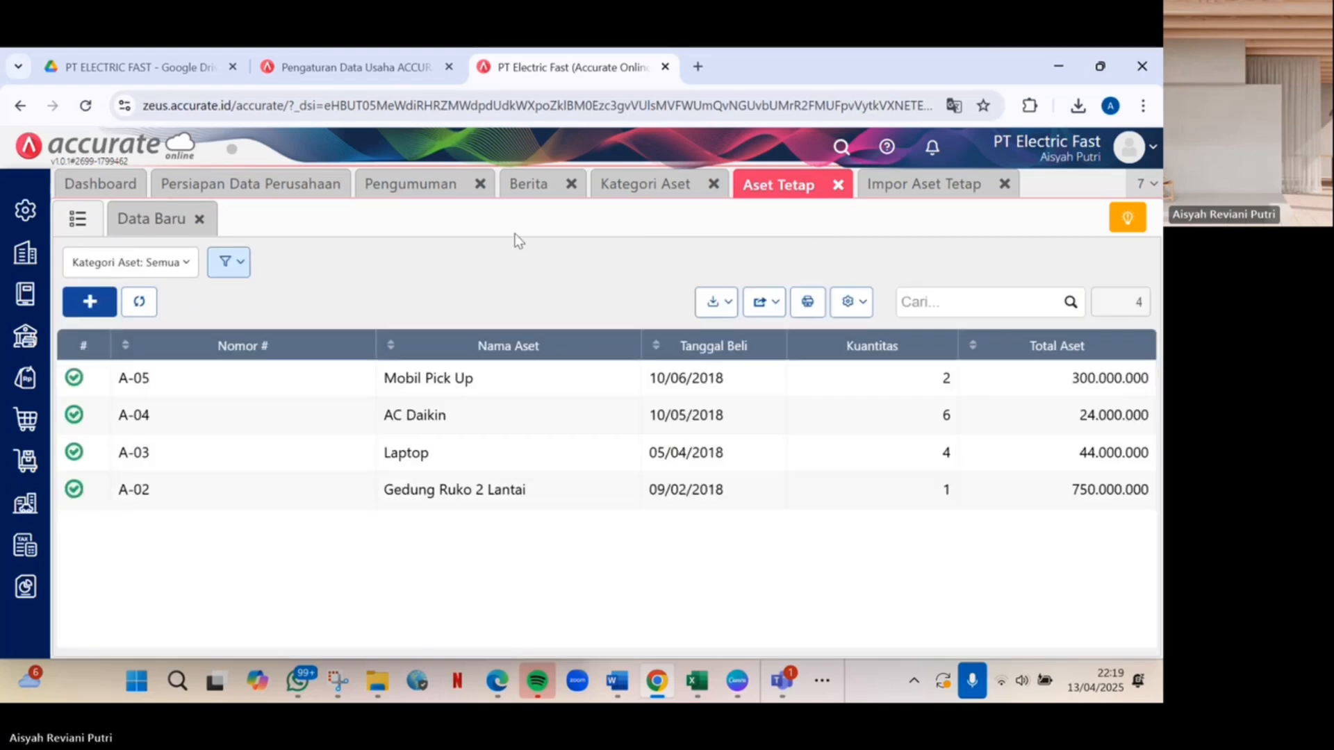
left_click(716, 301)
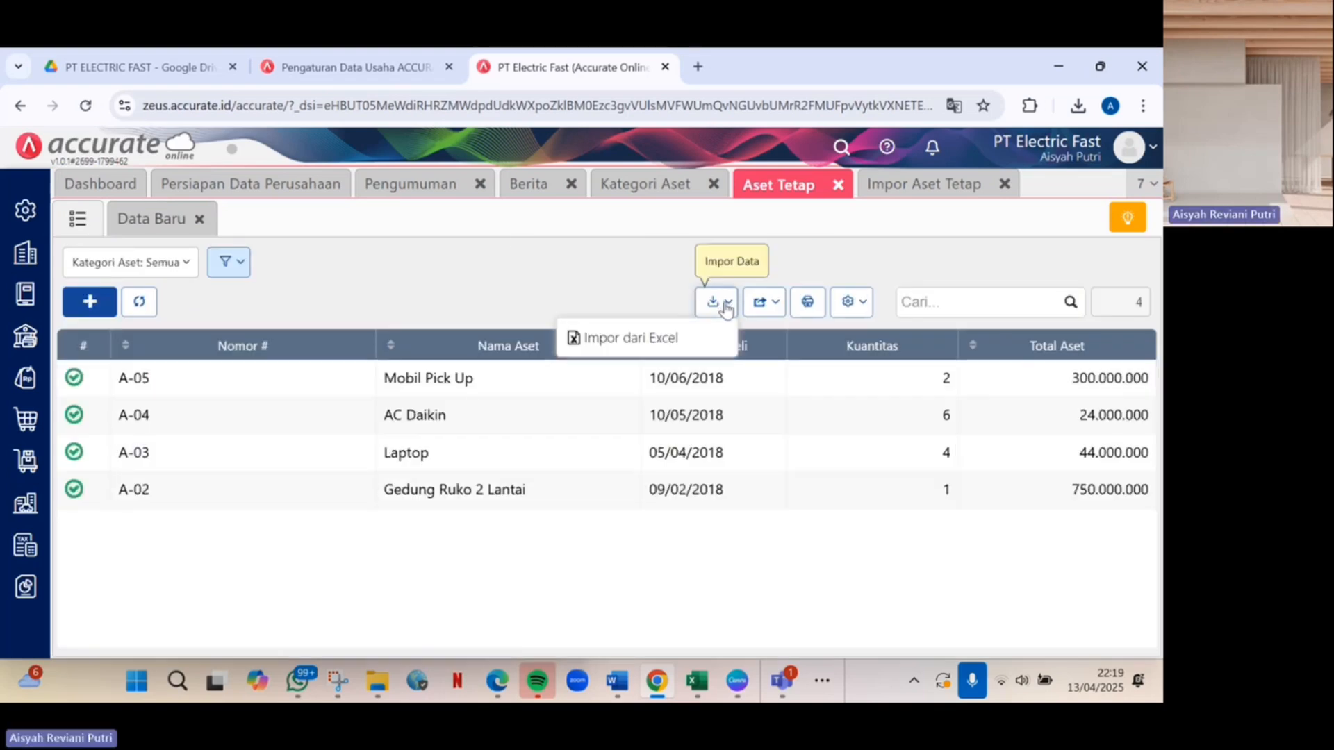
left_click(721, 330)
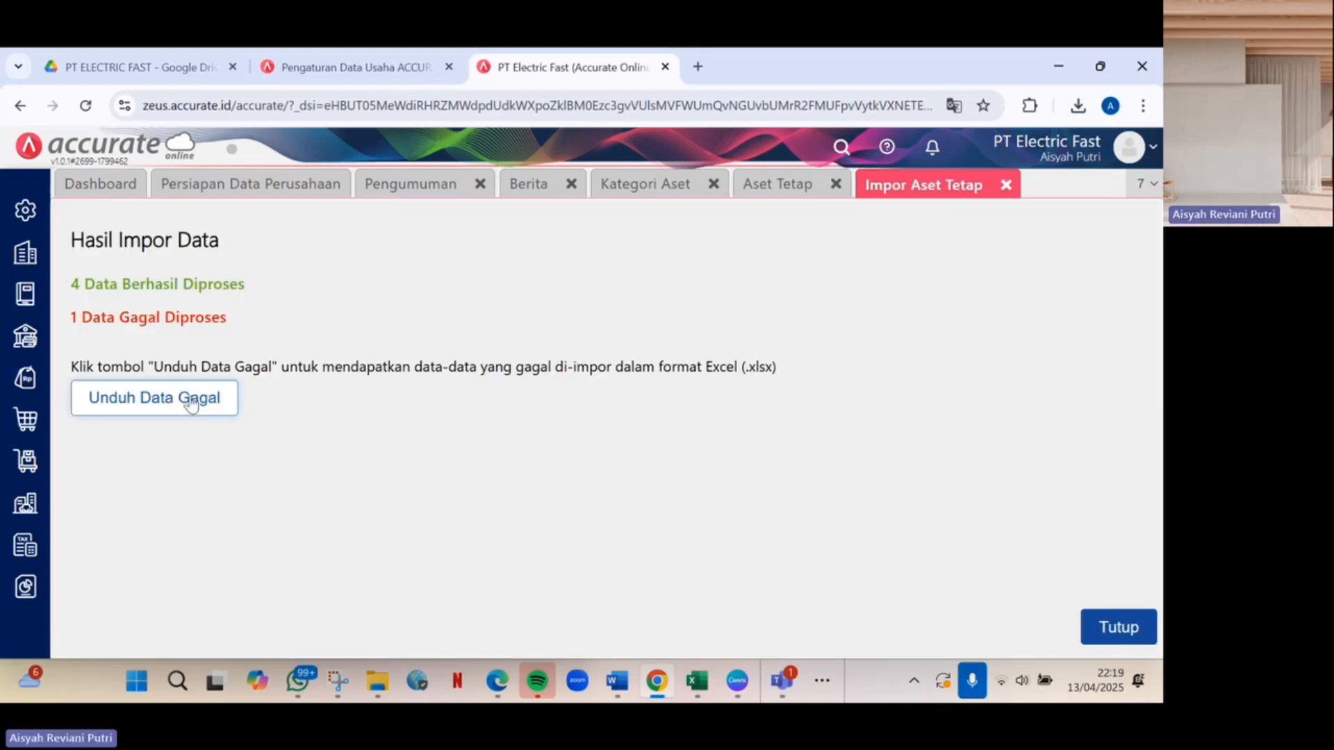
left_click(192, 404)
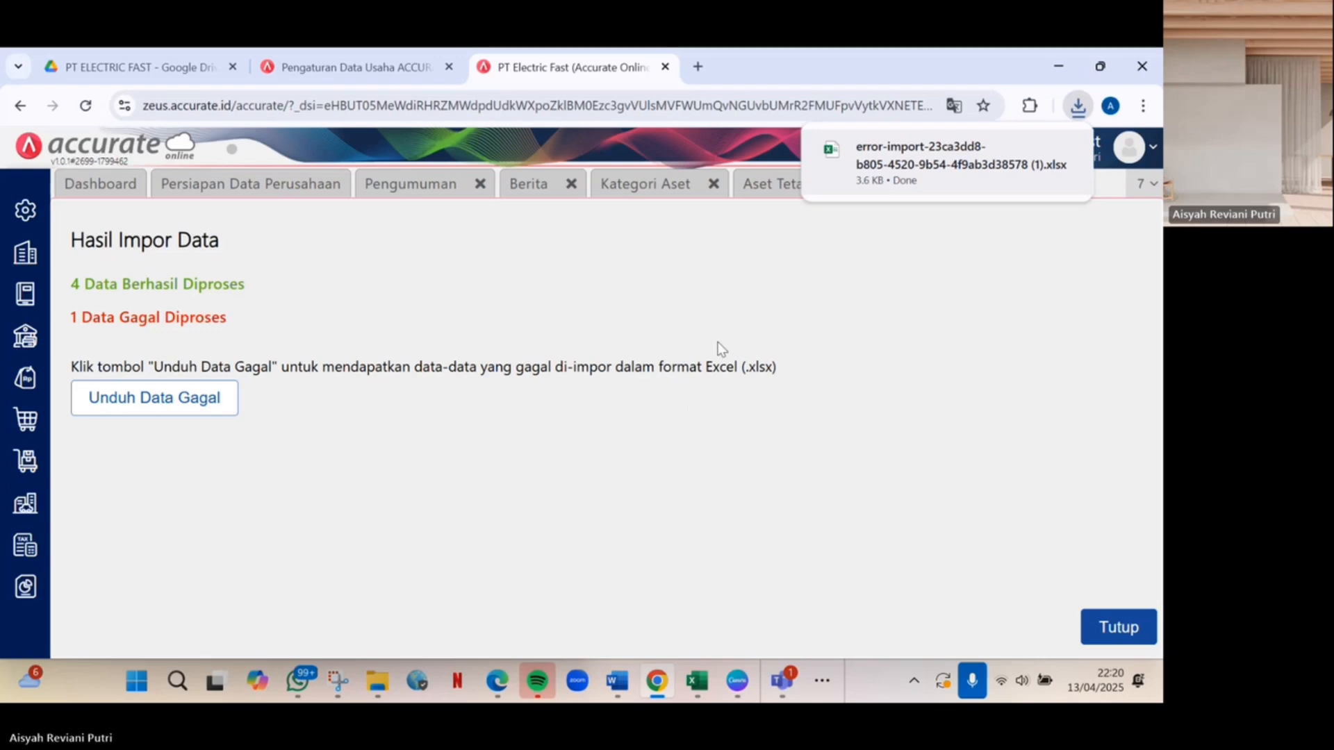
Open the error-import file in Excel, enable editing, and clear the Error cells S1:S2.
left_click(877, 174)
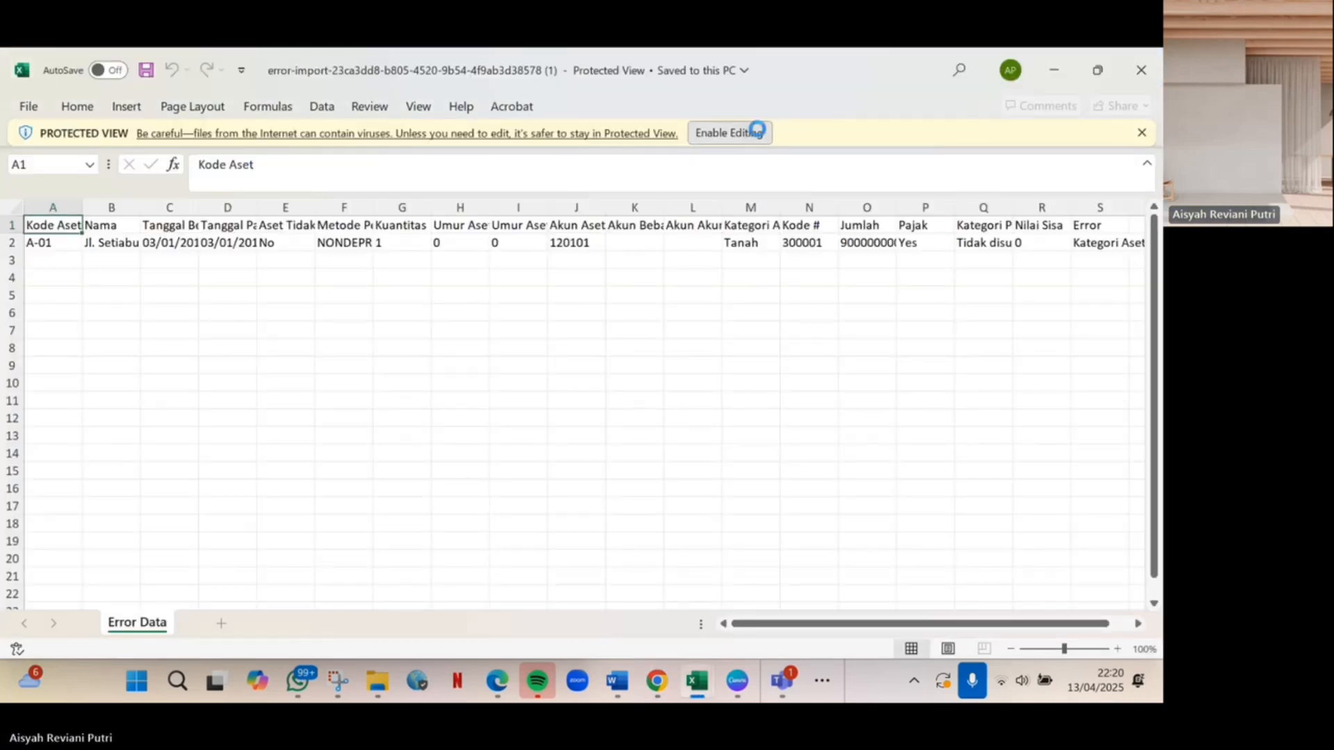
left_click(757, 131)
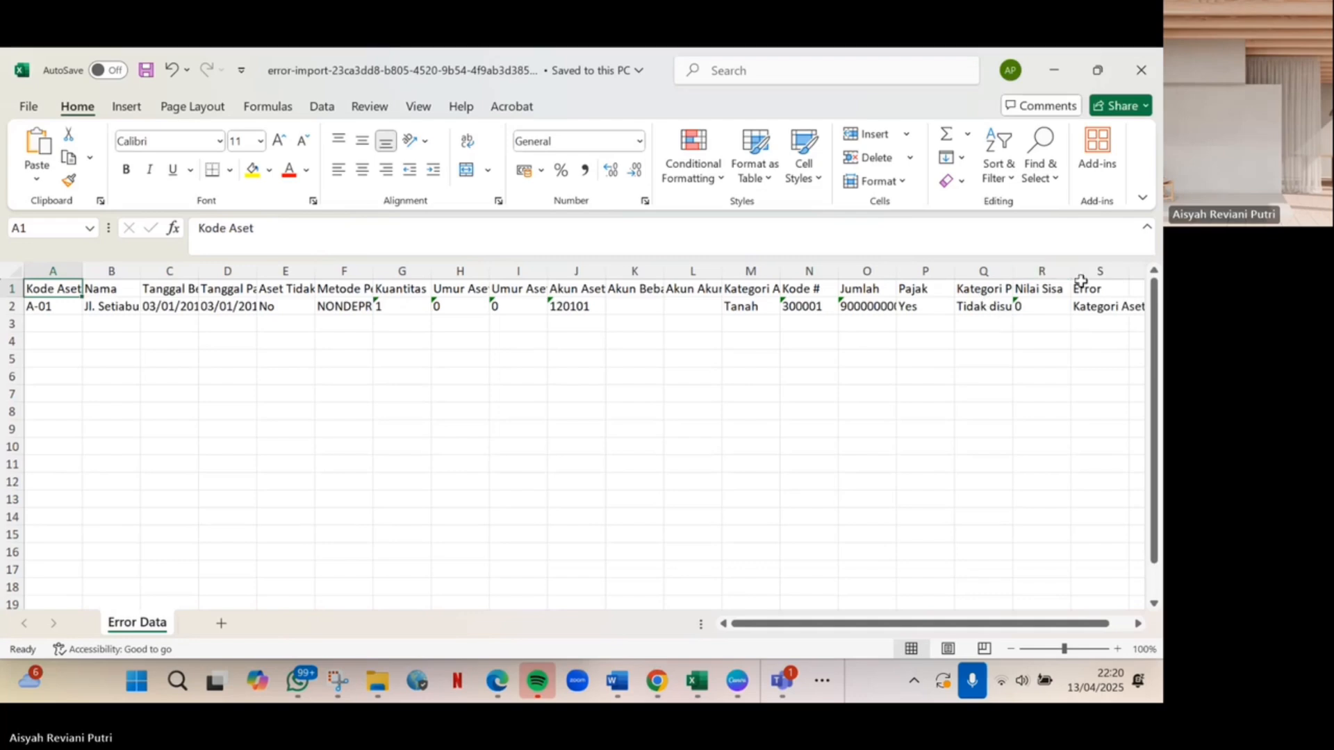
left_click_drag(1084, 287, 1162, 325)
key("BackSpace")
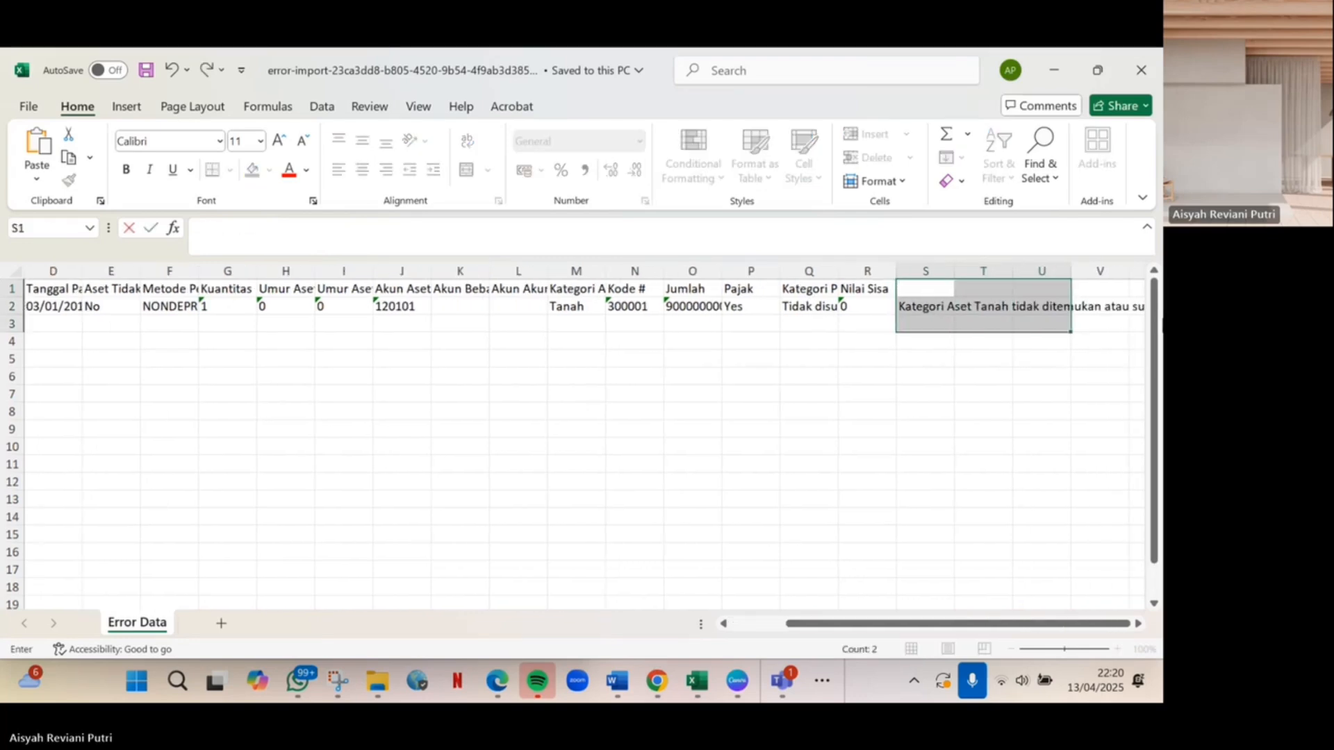
left_click(1107, 375)
left_click(934, 311)
key("Delete")
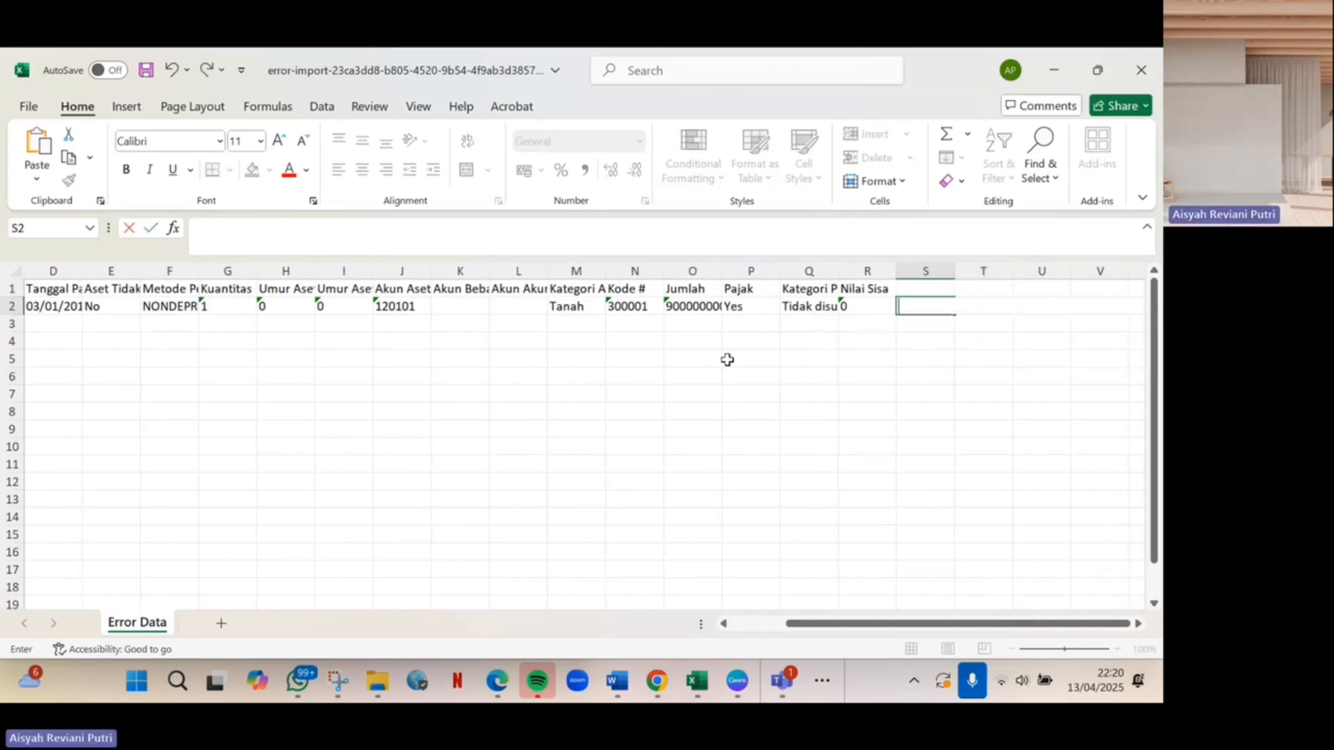
left_click(725, 357)
Save the cleaned workbook as a copy in a Downloads subfolder and return to Accurate.
left_click(27, 111)
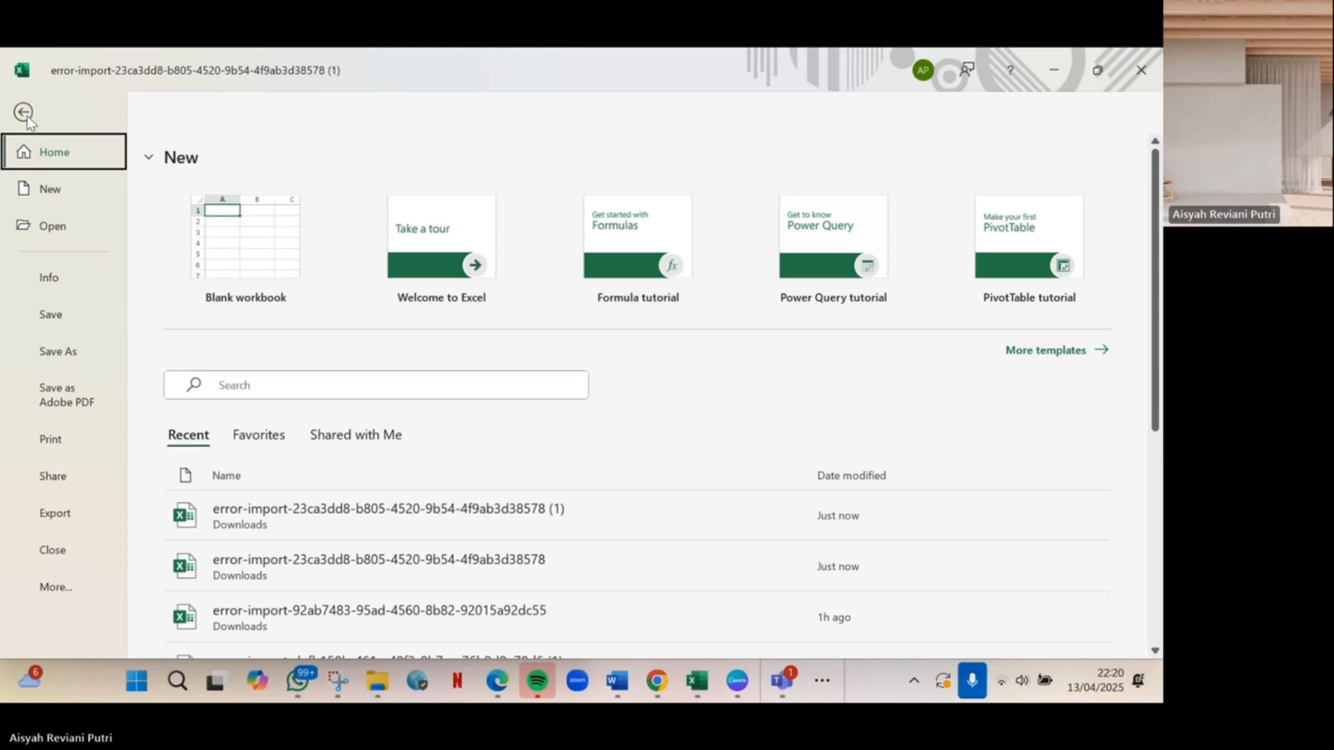
left_click(70, 347)
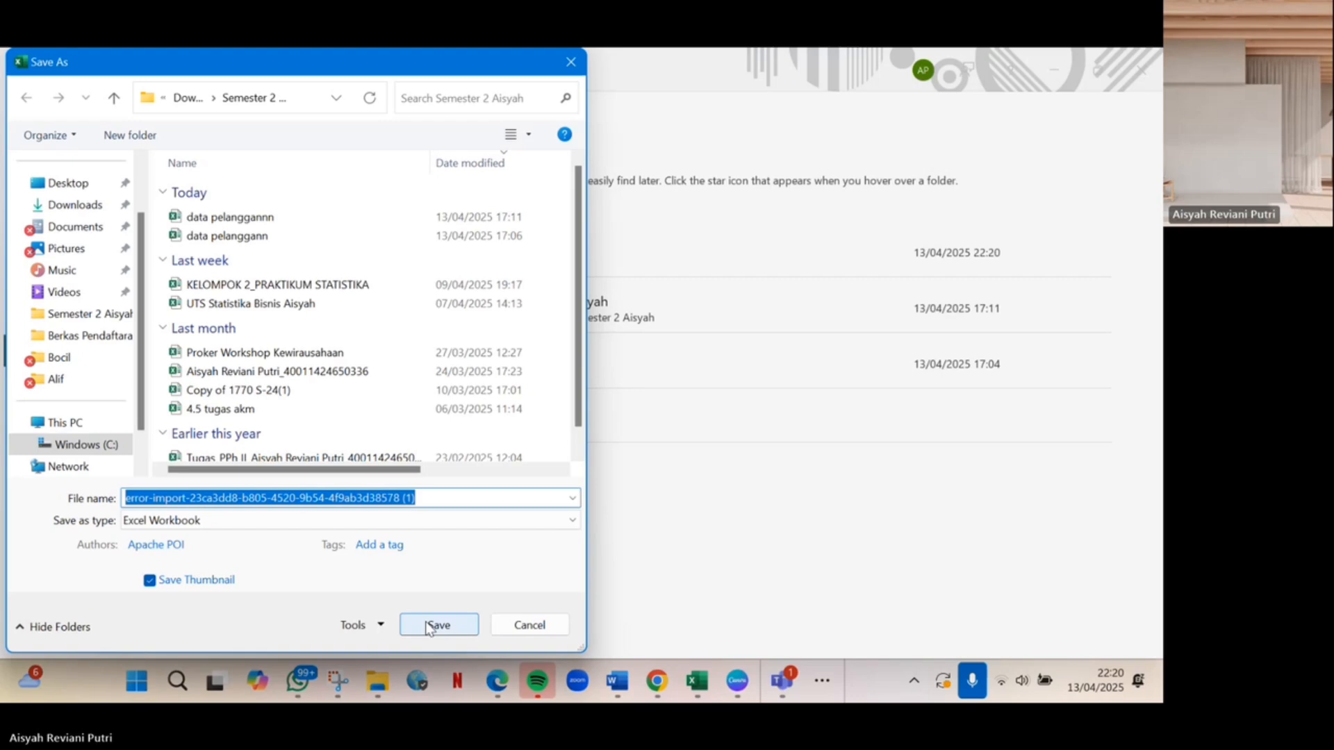
left_click(435, 626)
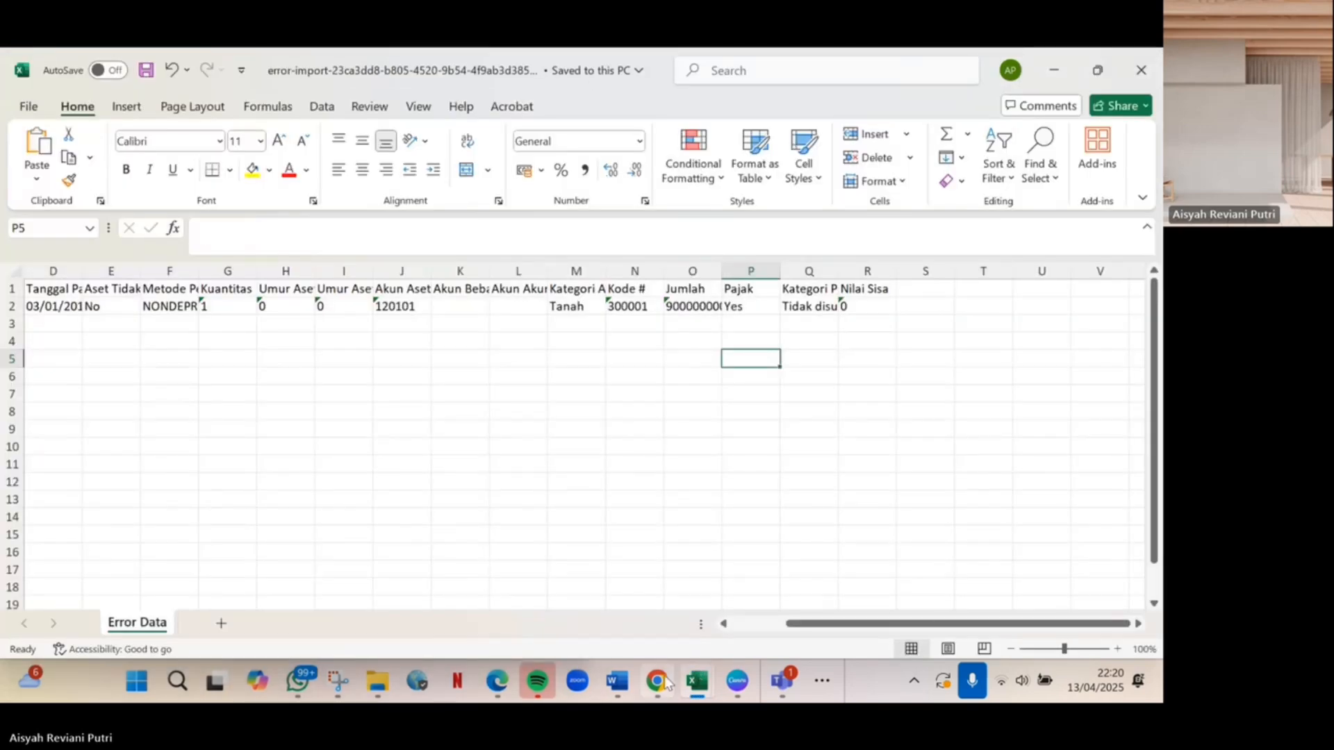
mouse_move(668, 684)
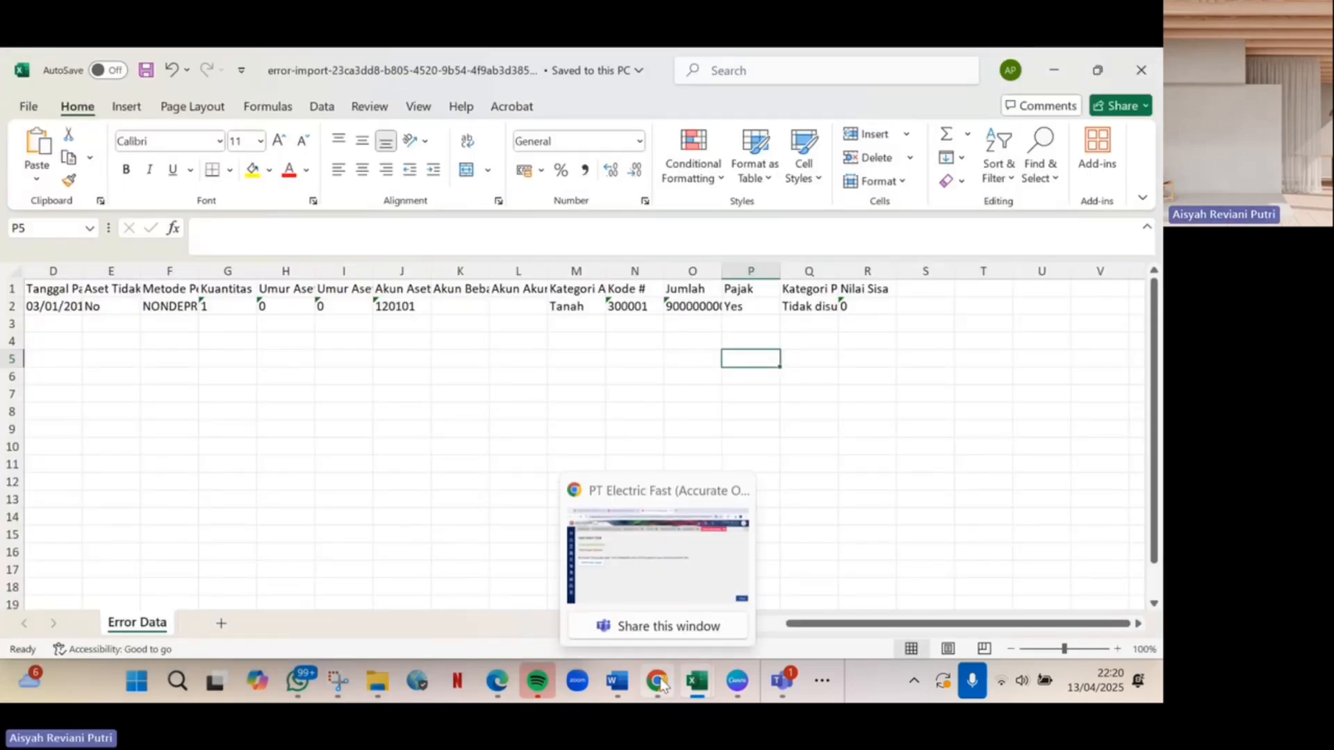
left_click(658, 595)
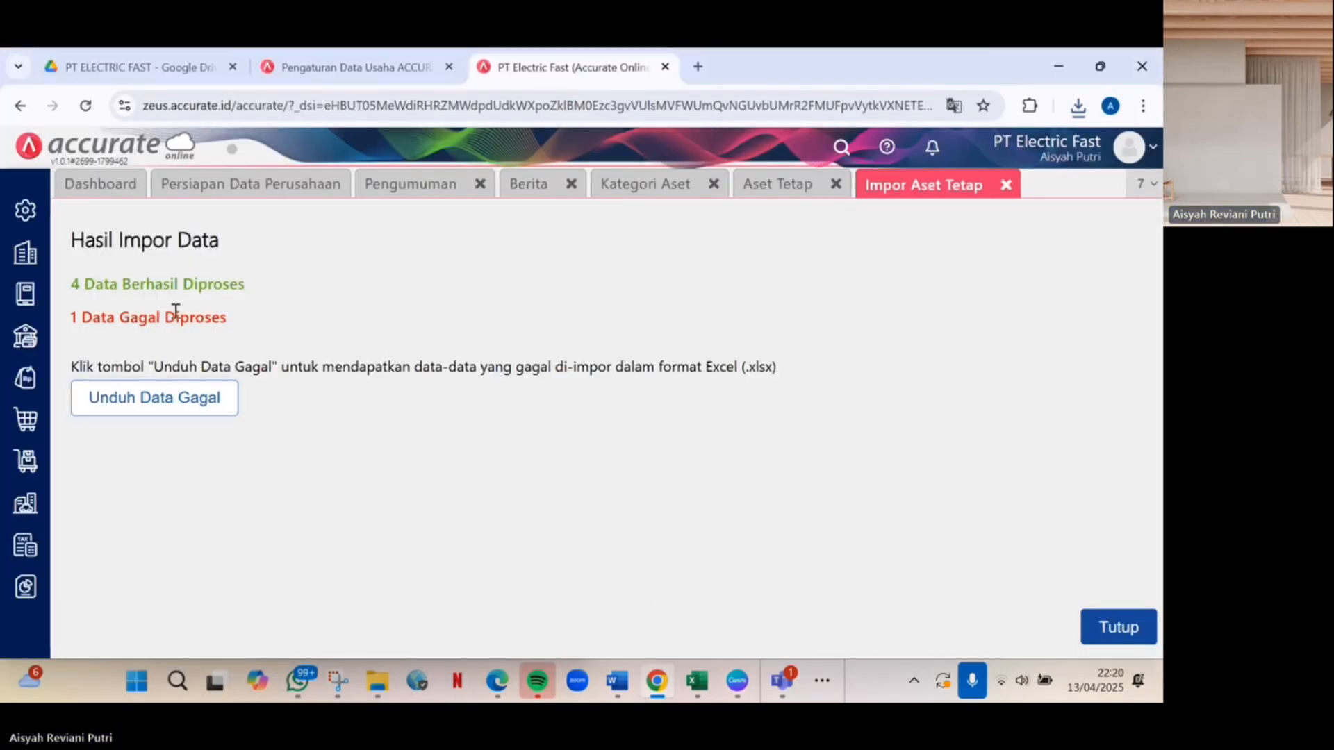
Re-import the cleaned error-import file into fixed assets, accepting the mapping and confirming the import.
left_click(1150, 617)
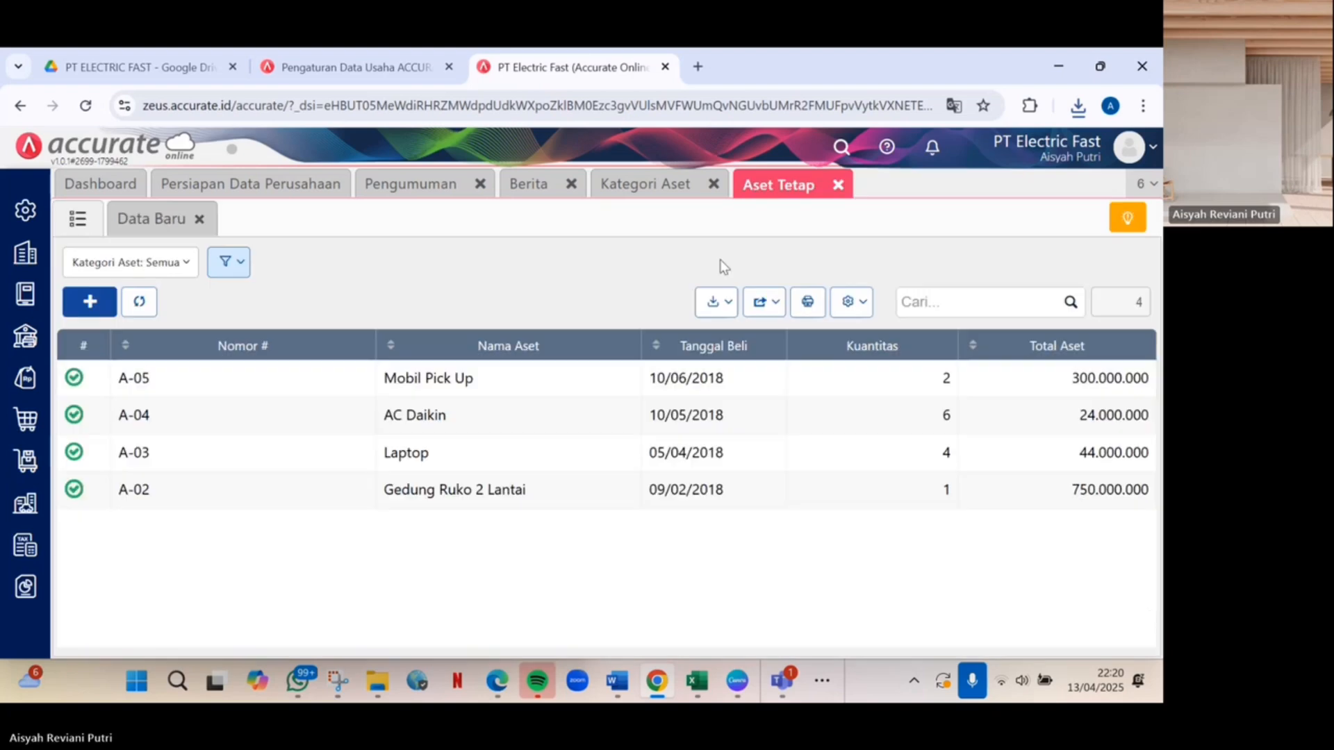
left_click(716, 303)
left_click(707, 336)
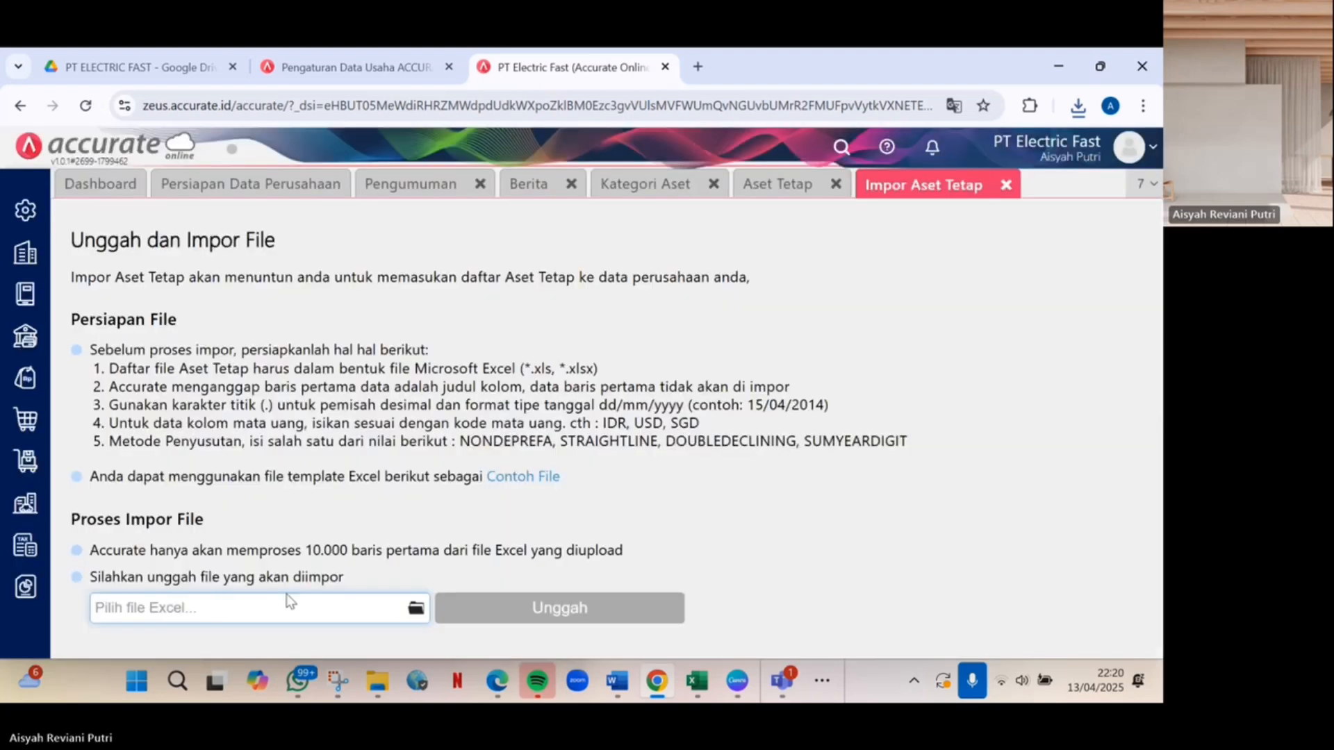
left_click(414, 612)
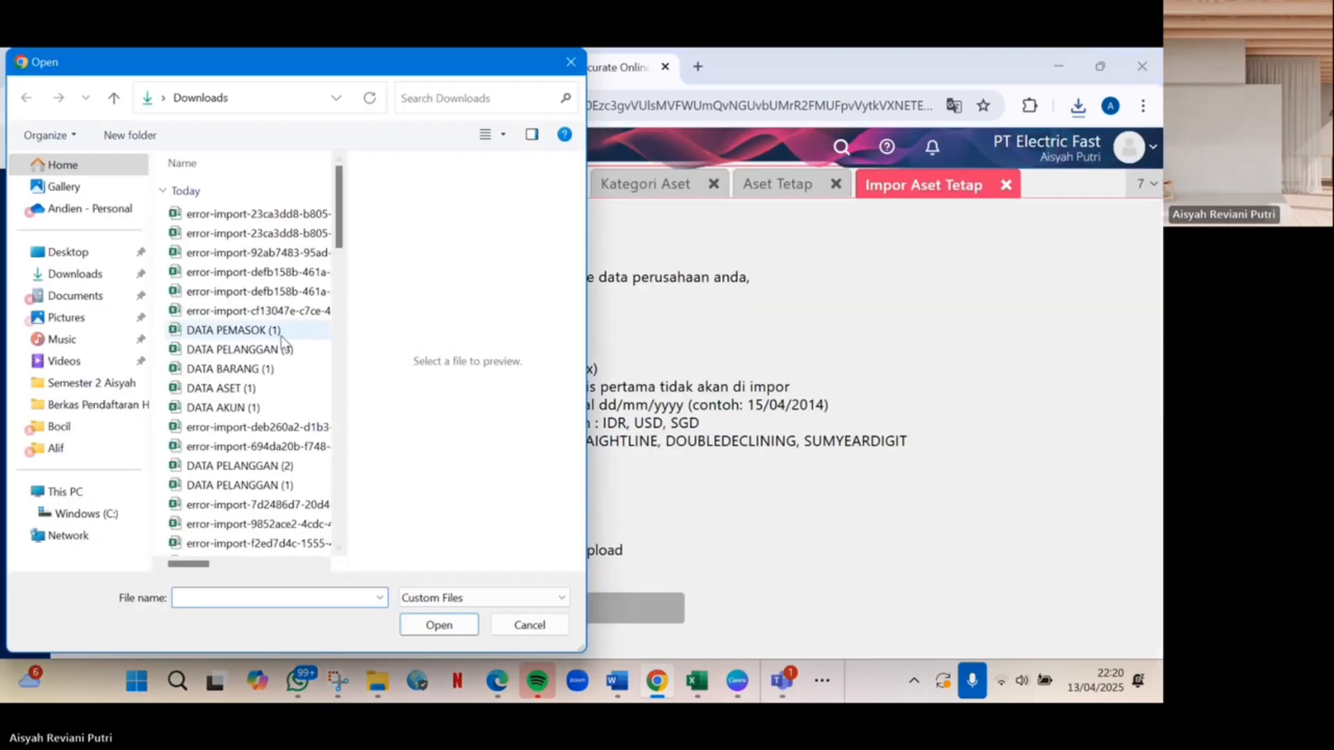
left_click(283, 216)
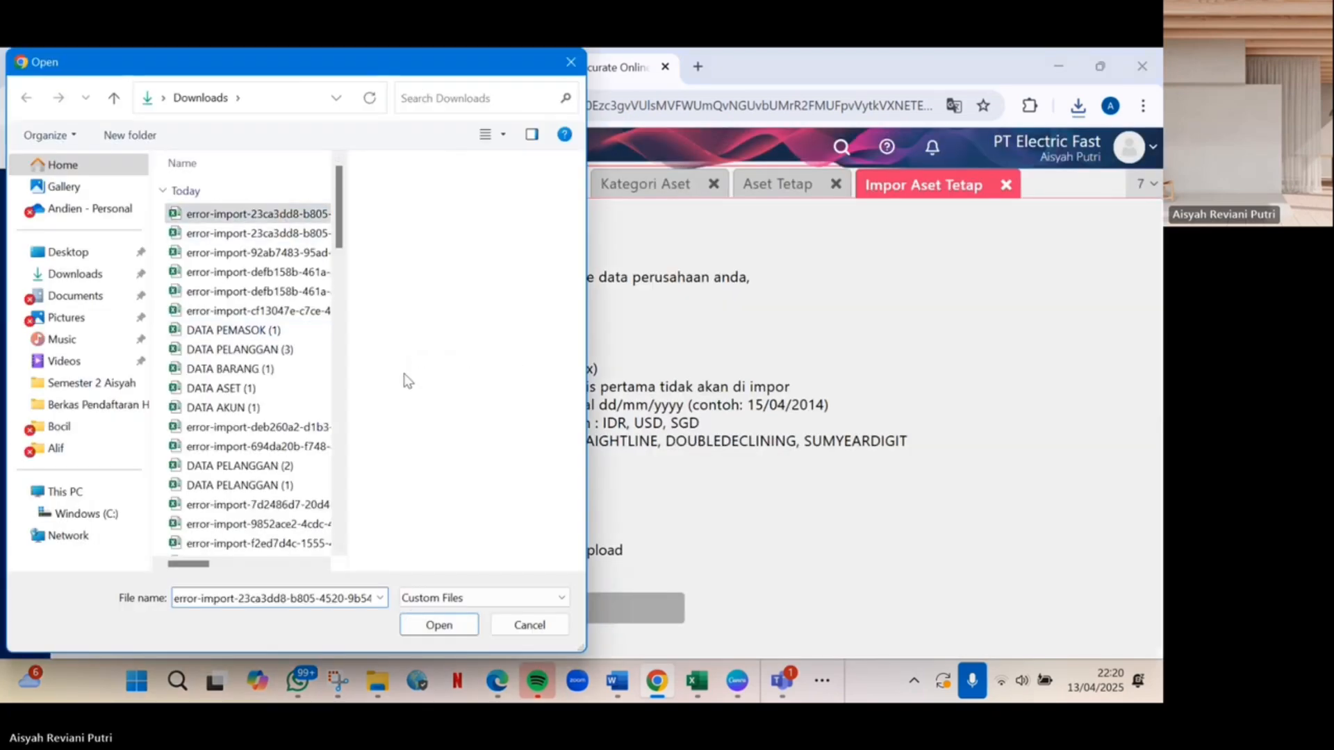
left_click(445, 630)
left_click(560, 607)
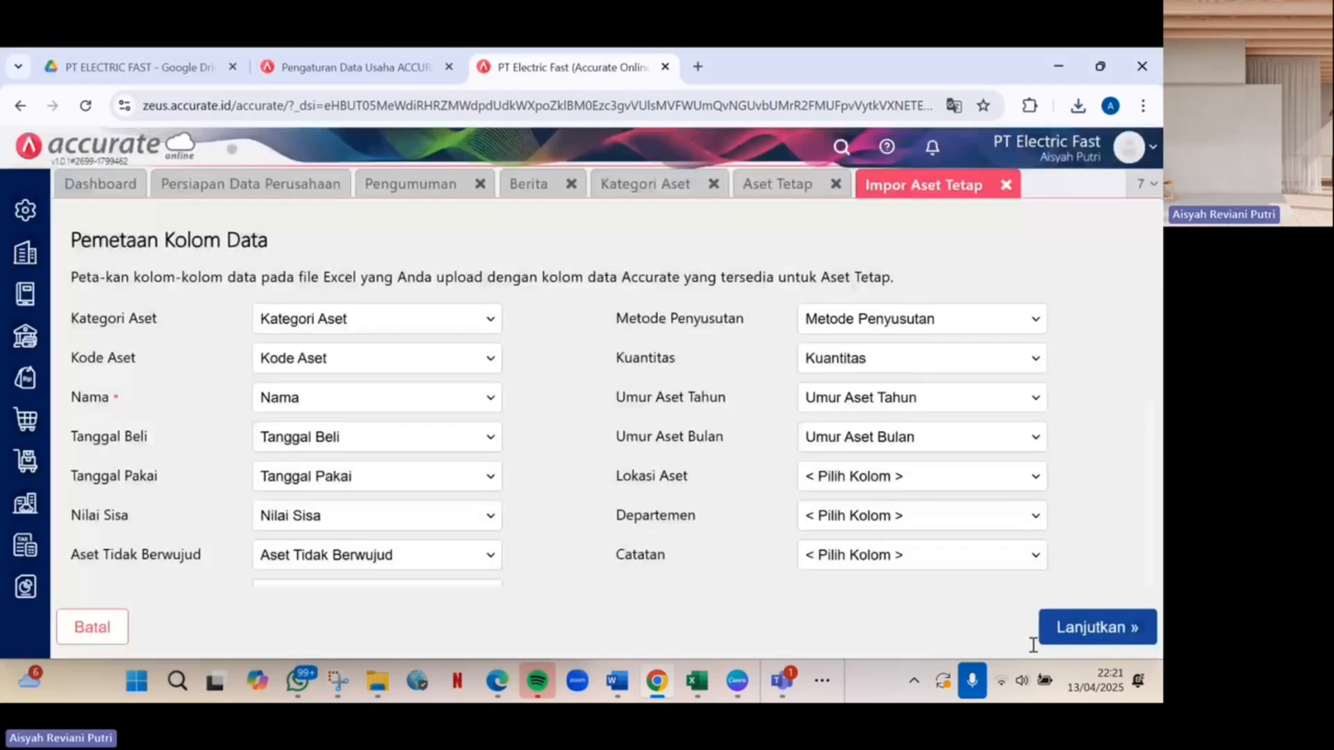
left_click(1095, 622)
left_click(1143, 632)
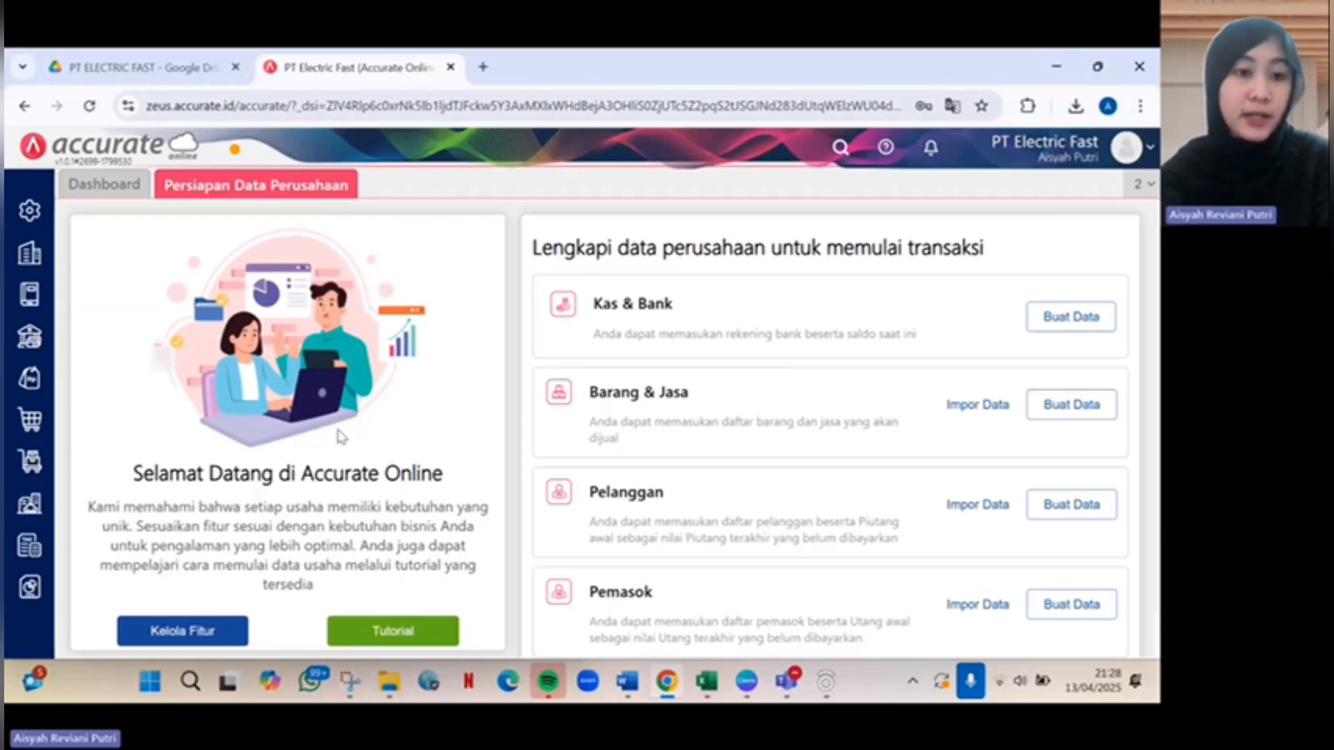
Open Proses Akhir Bulan and set the period to Desember 2020.
left_click(28, 262)
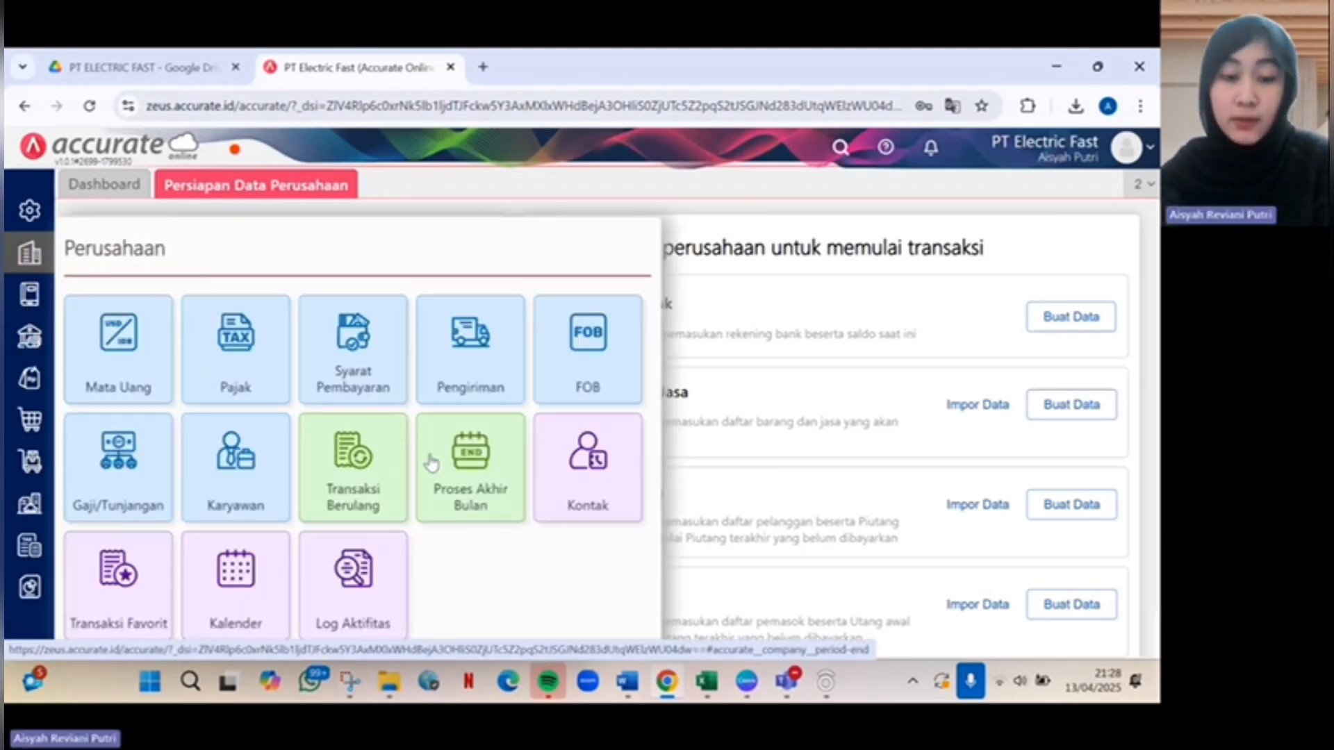
left_click(452, 465)
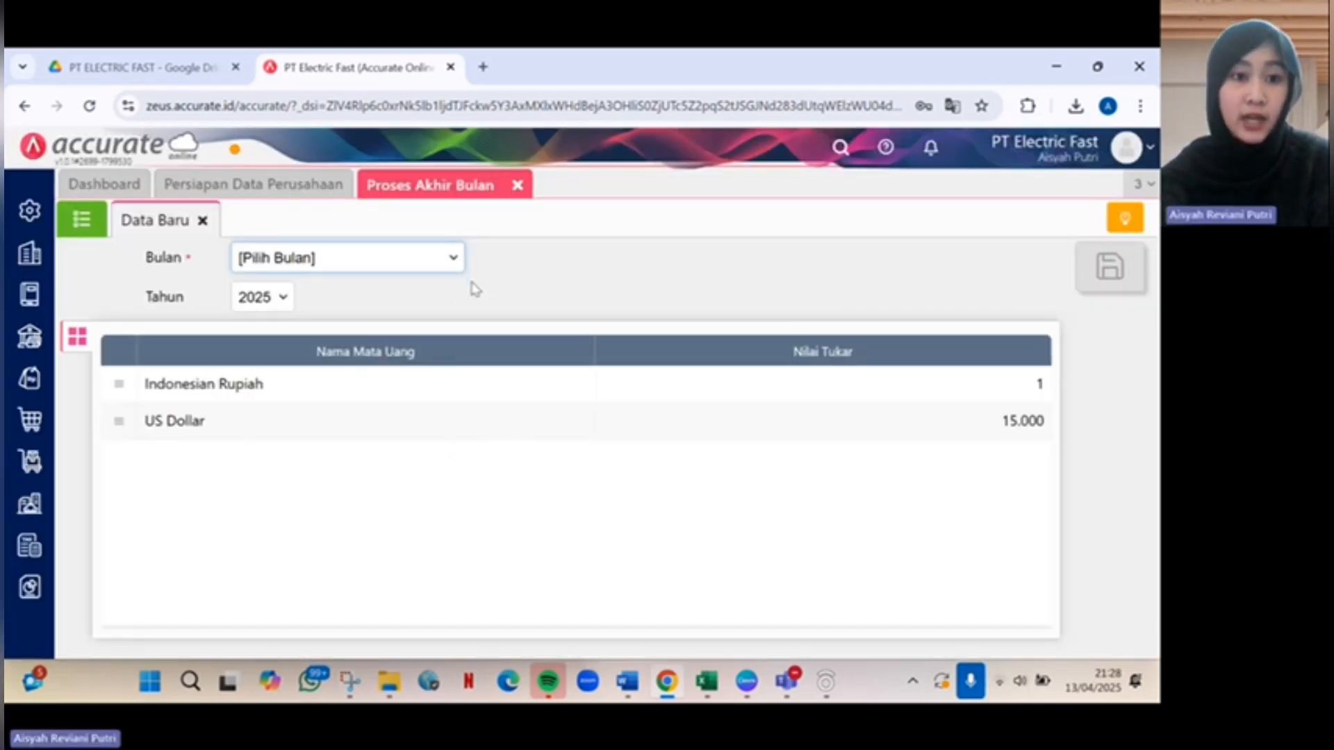
left_click(453, 259)
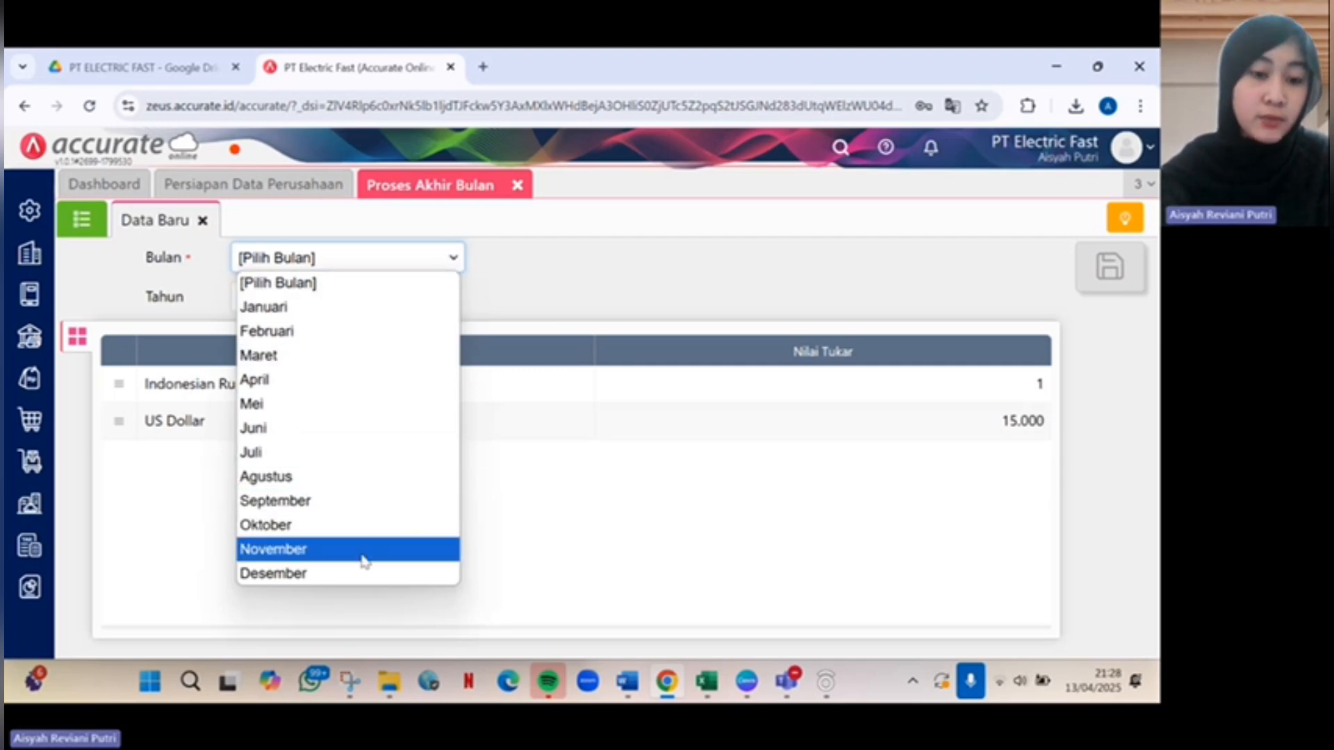
left_click(327, 558)
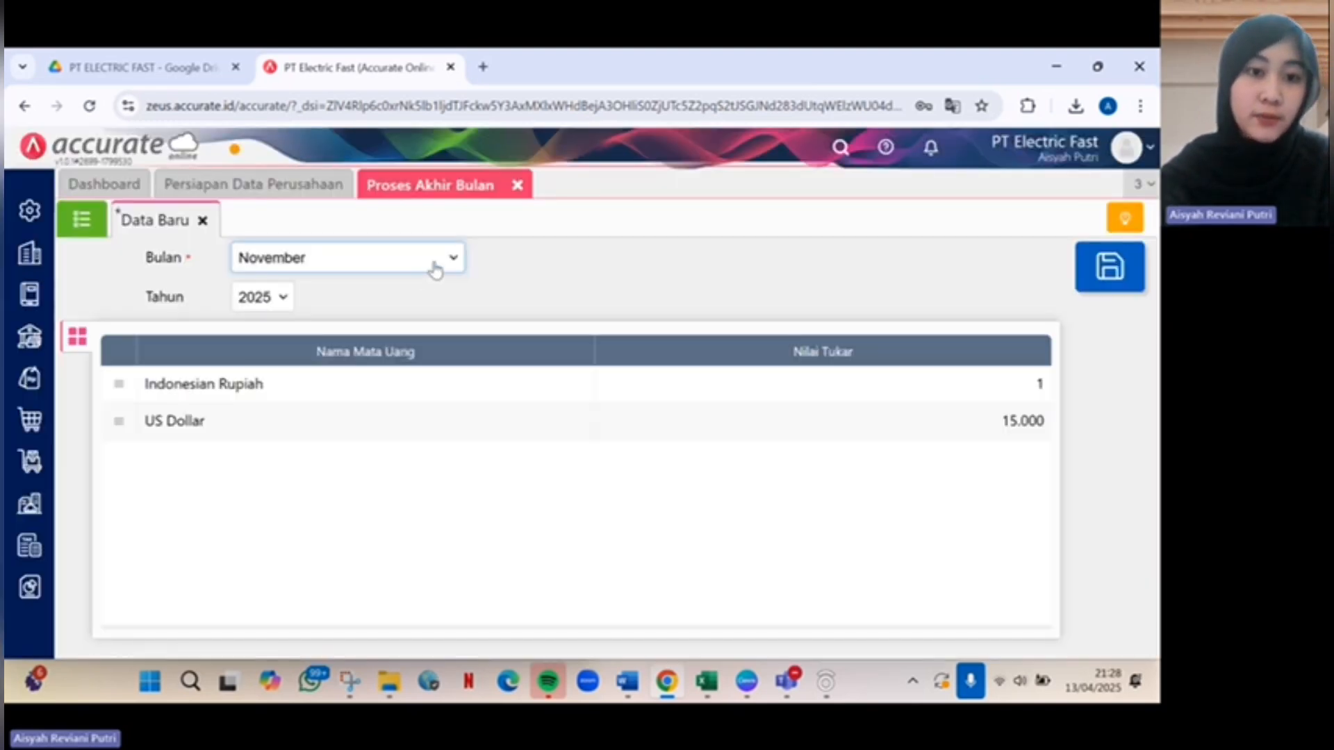
left_click(440, 262)
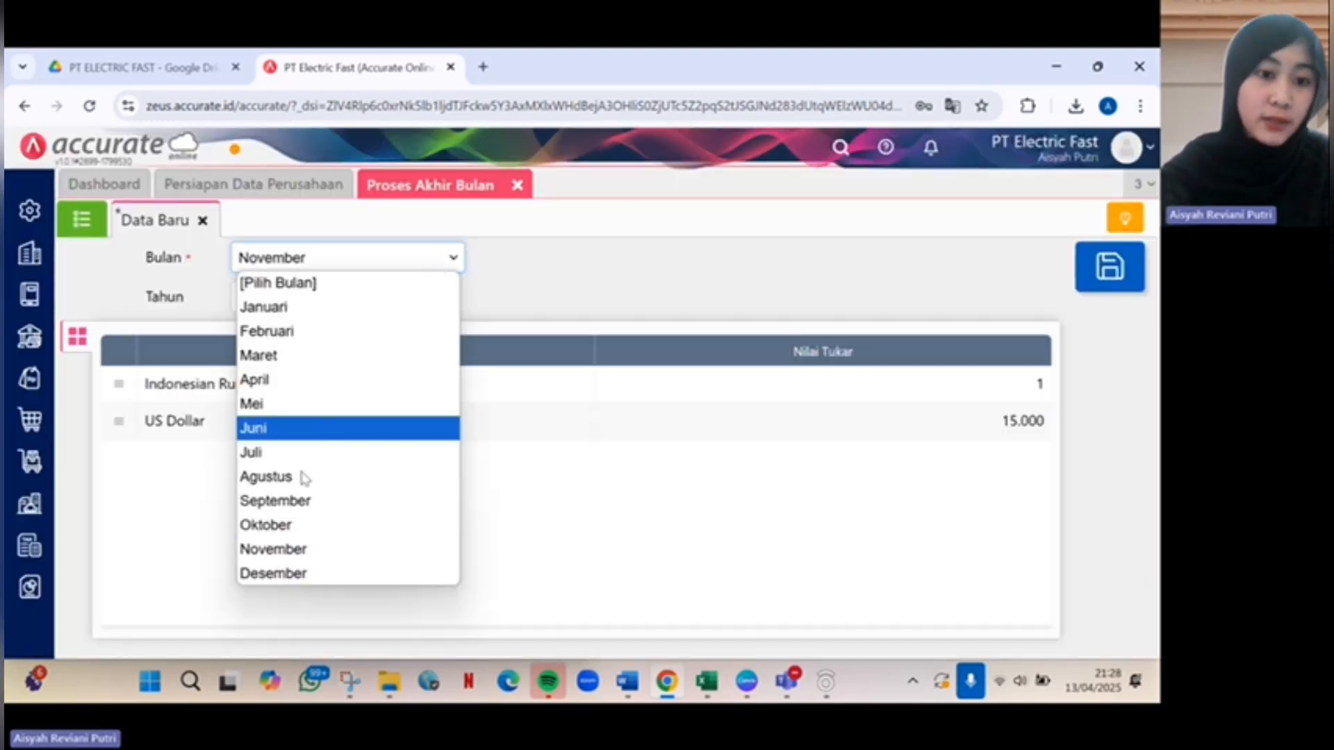
left_click(277, 575)
left_click(281, 299)
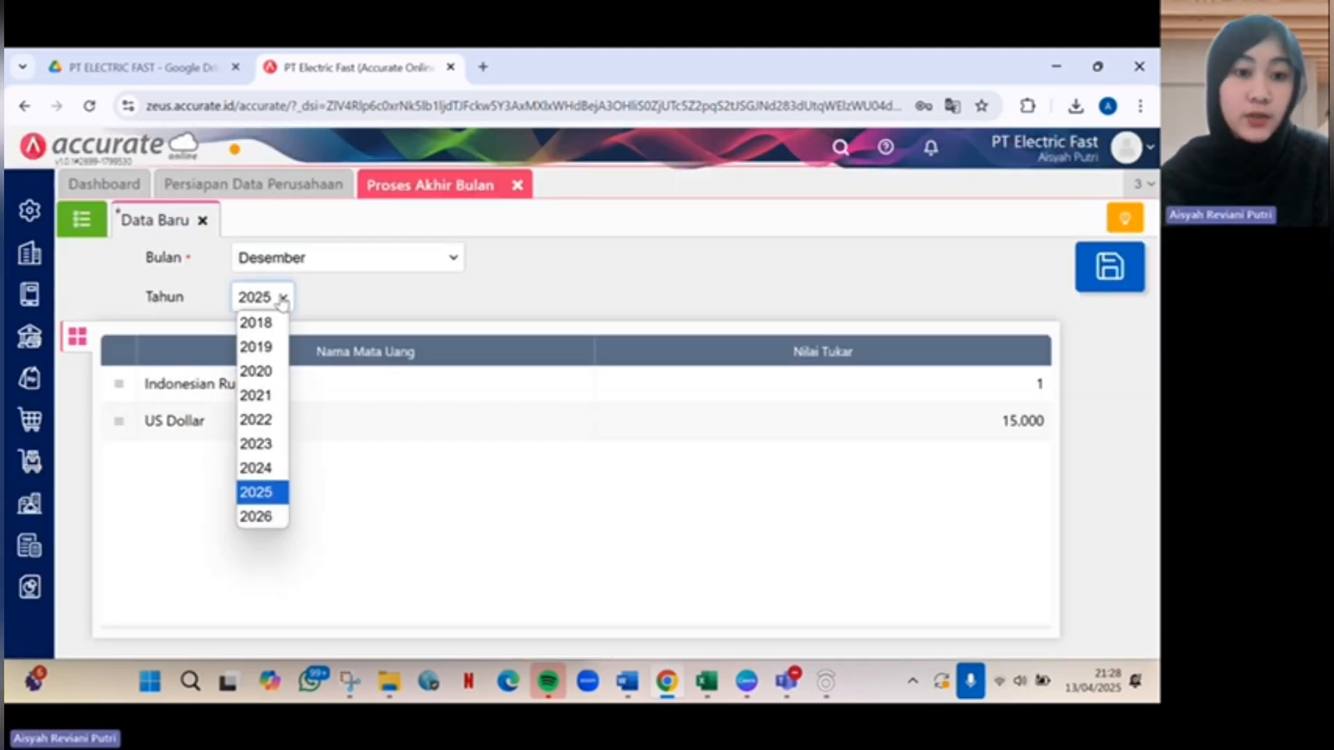
left_click(262, 374)
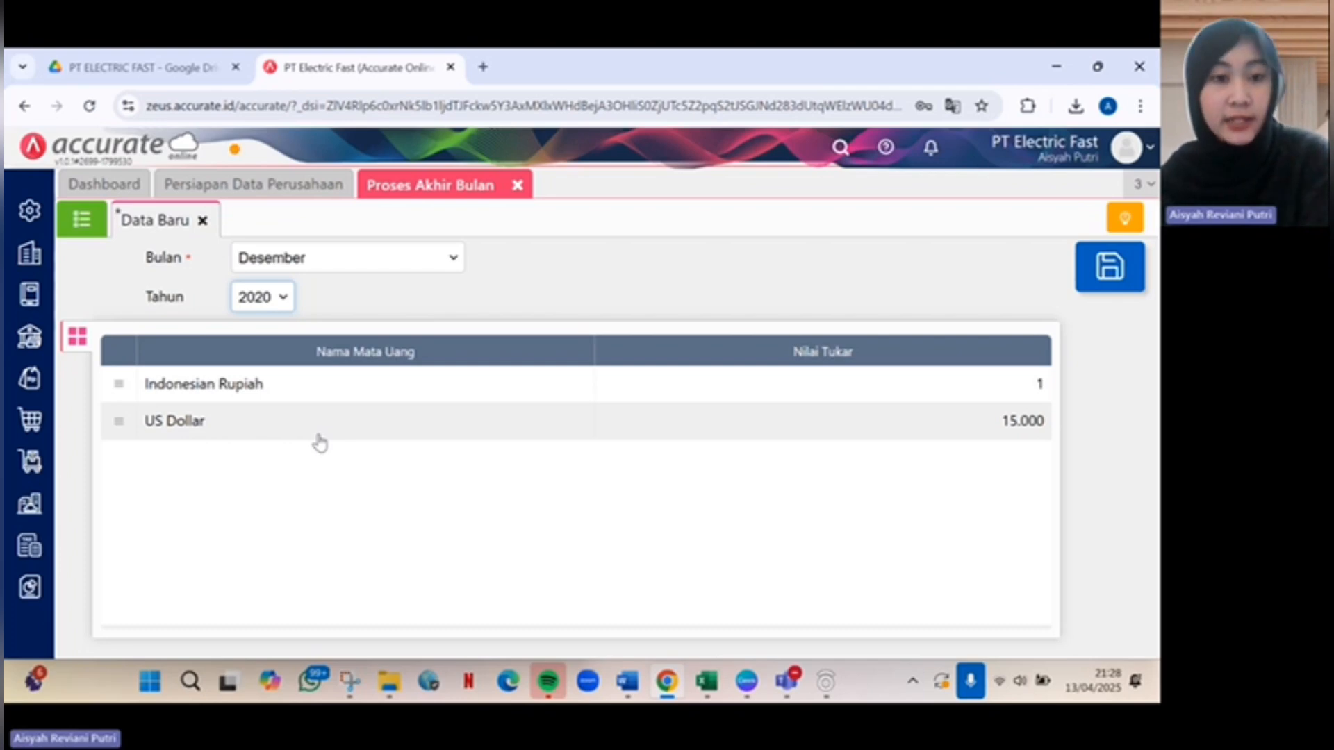
Keep the US Dollar rate at 15.000 and save the month-end process.
left_click(344, 437)
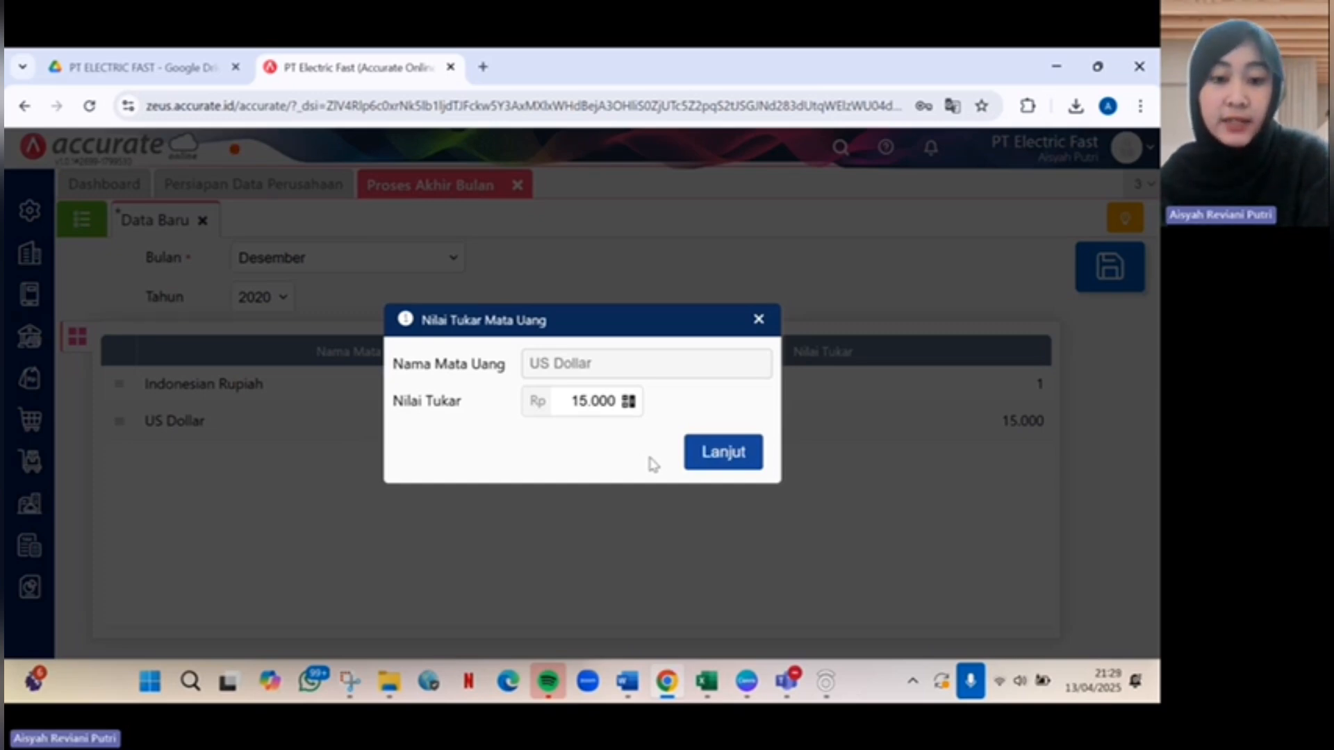
left_click(706, 455)
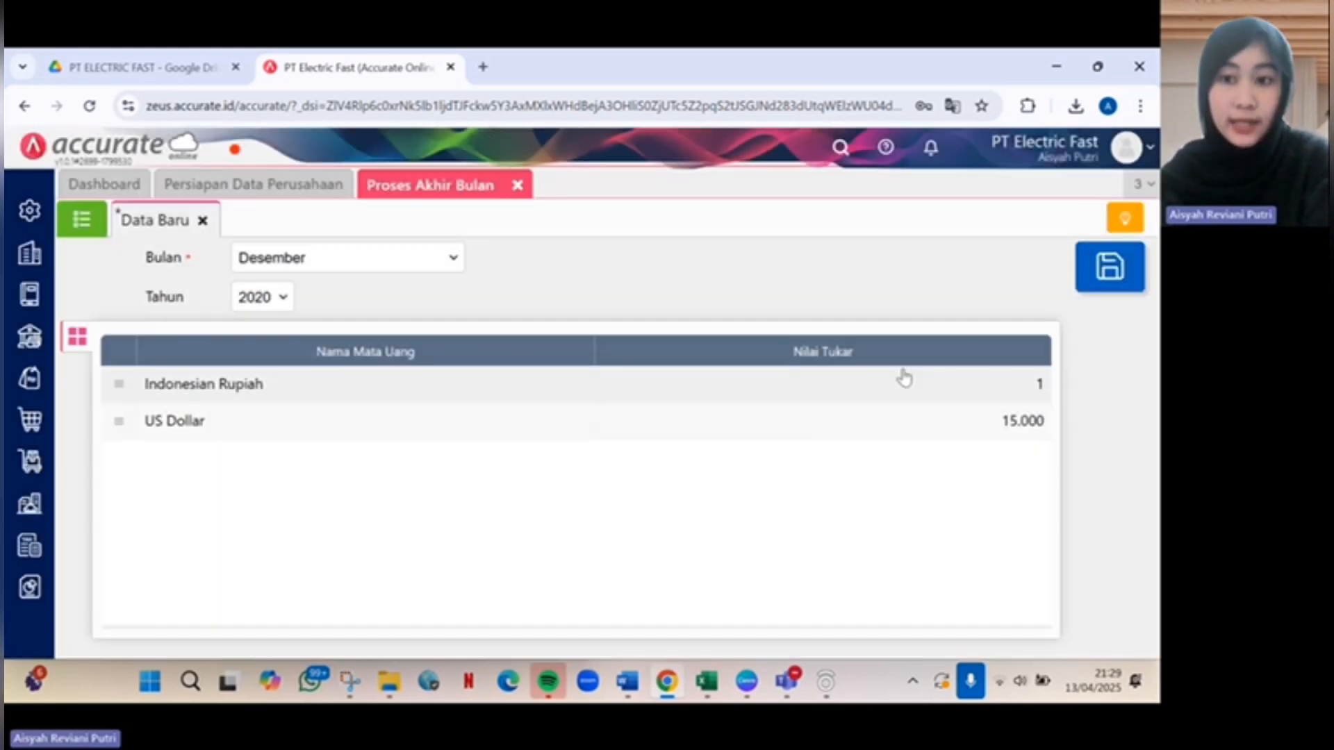
left_click(1110, 270)
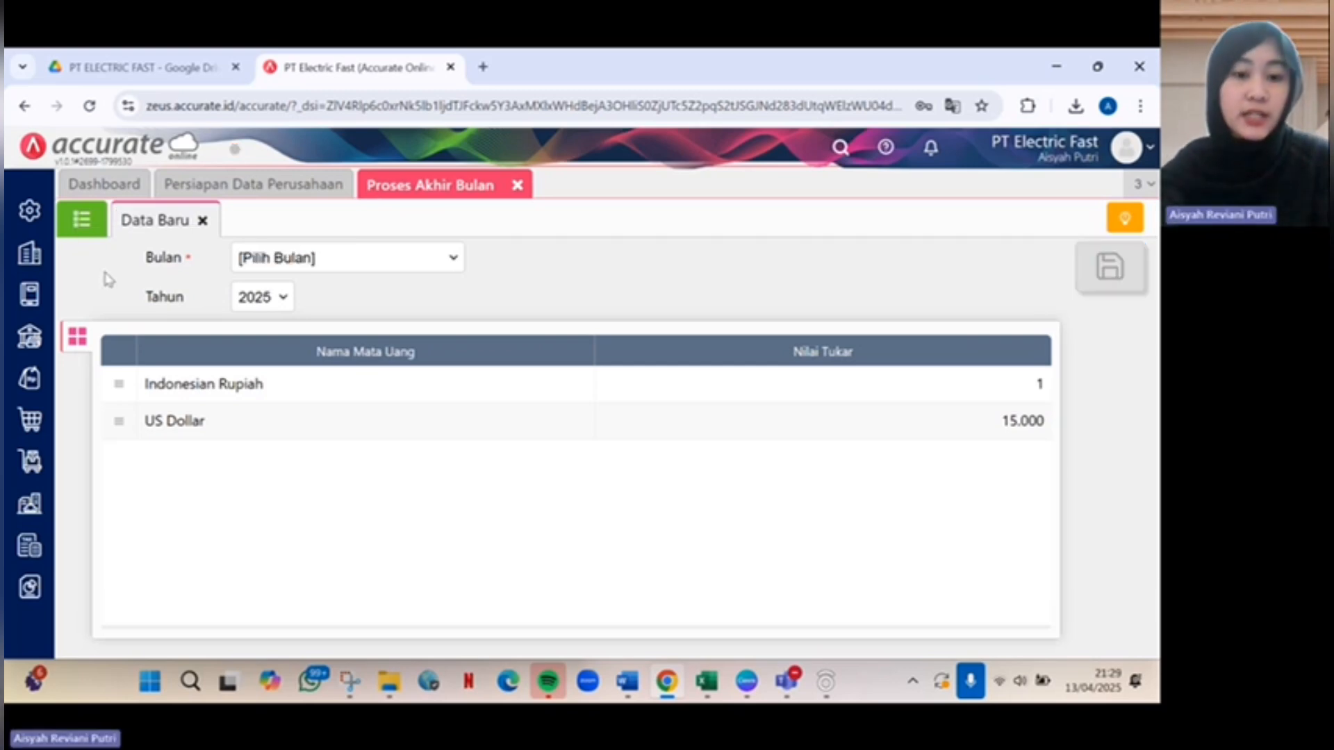
Open the saved Desember 2020 month-end record and review its depreciation journal.
left_click(82, 226)
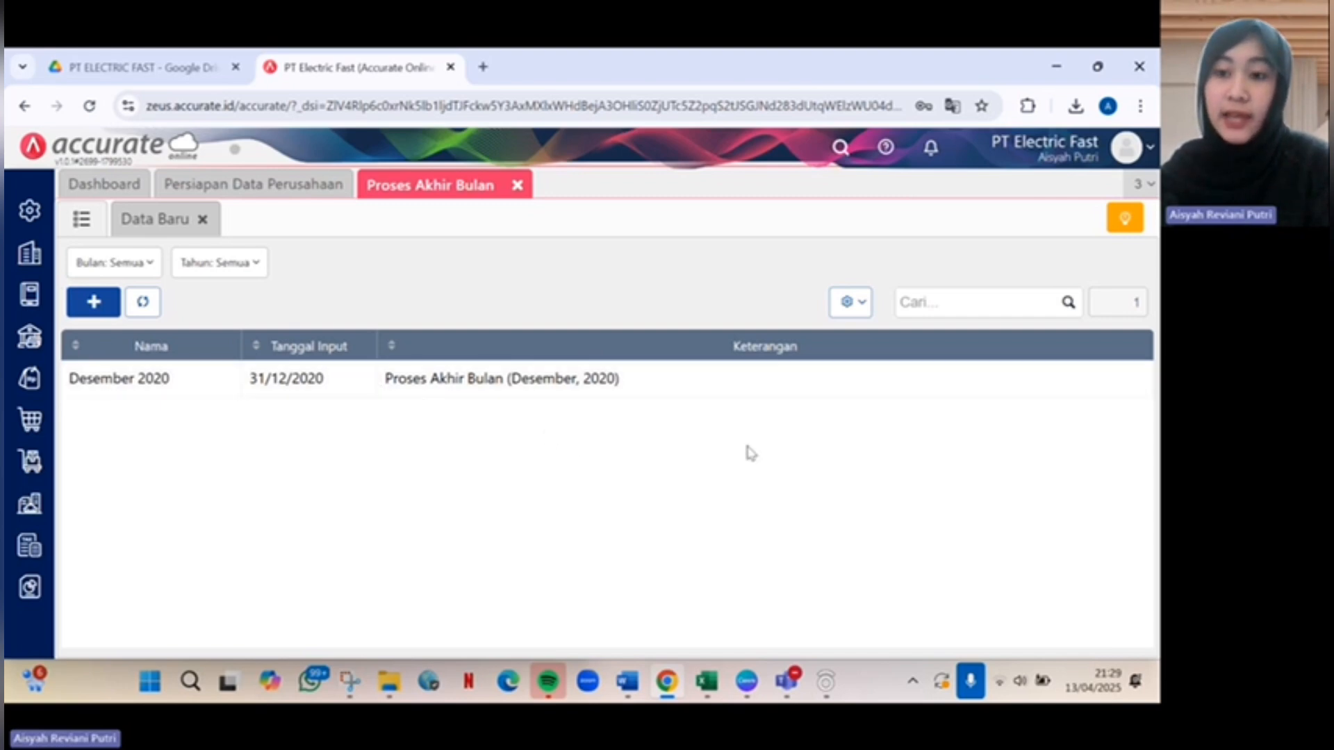
left_click(749, 382)
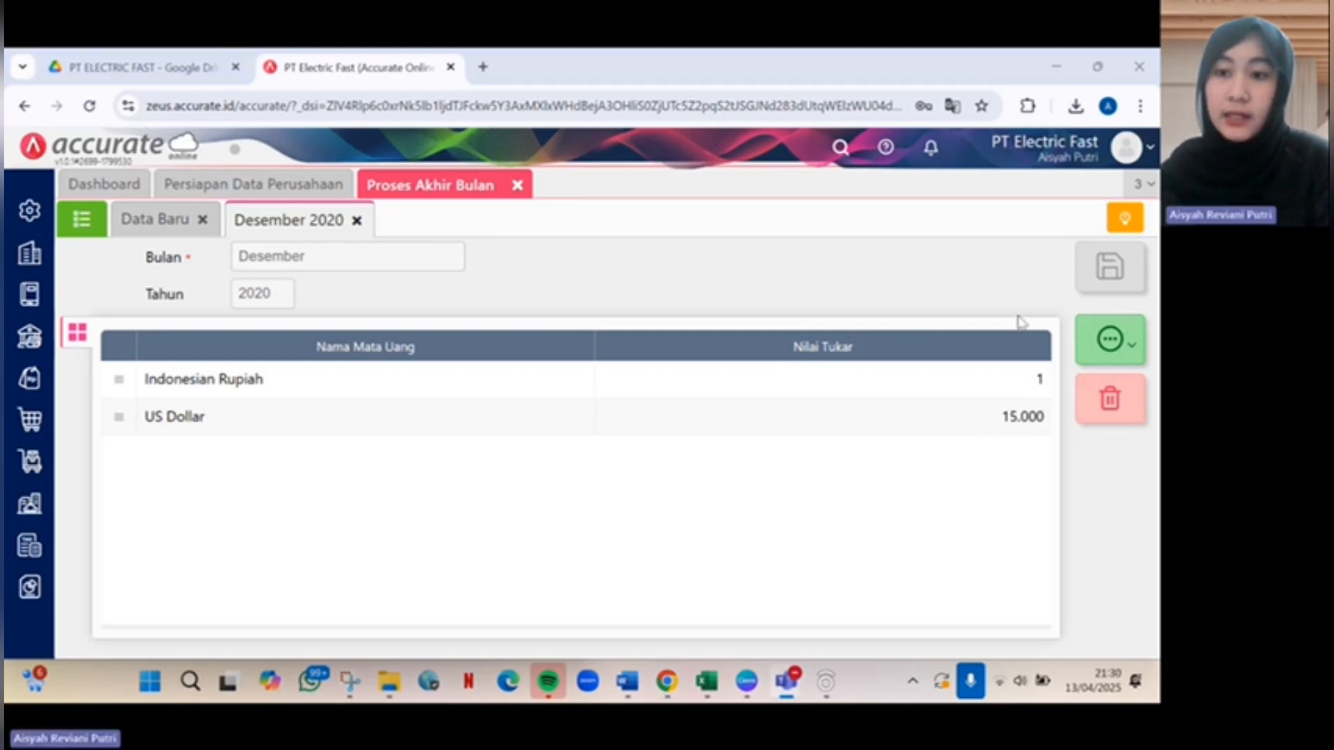
left_click(1120, 347)
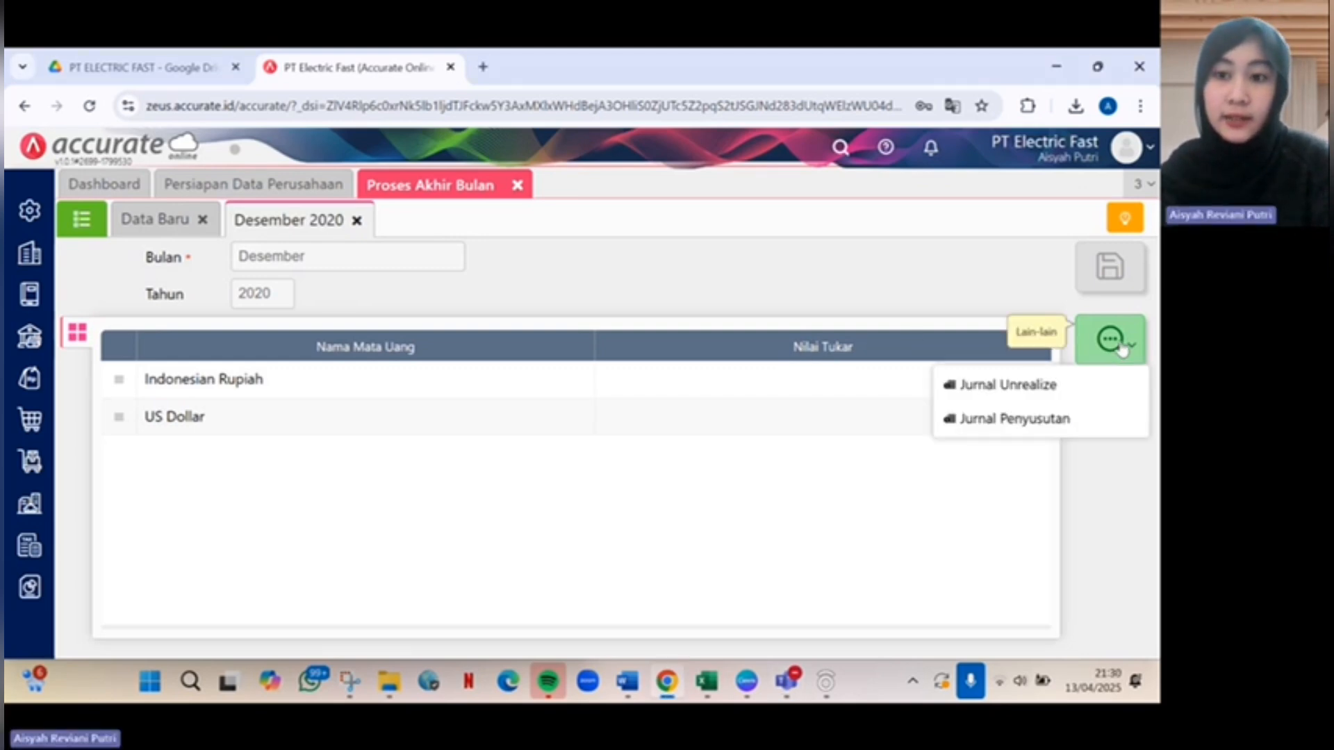
left_click(1065, 418)
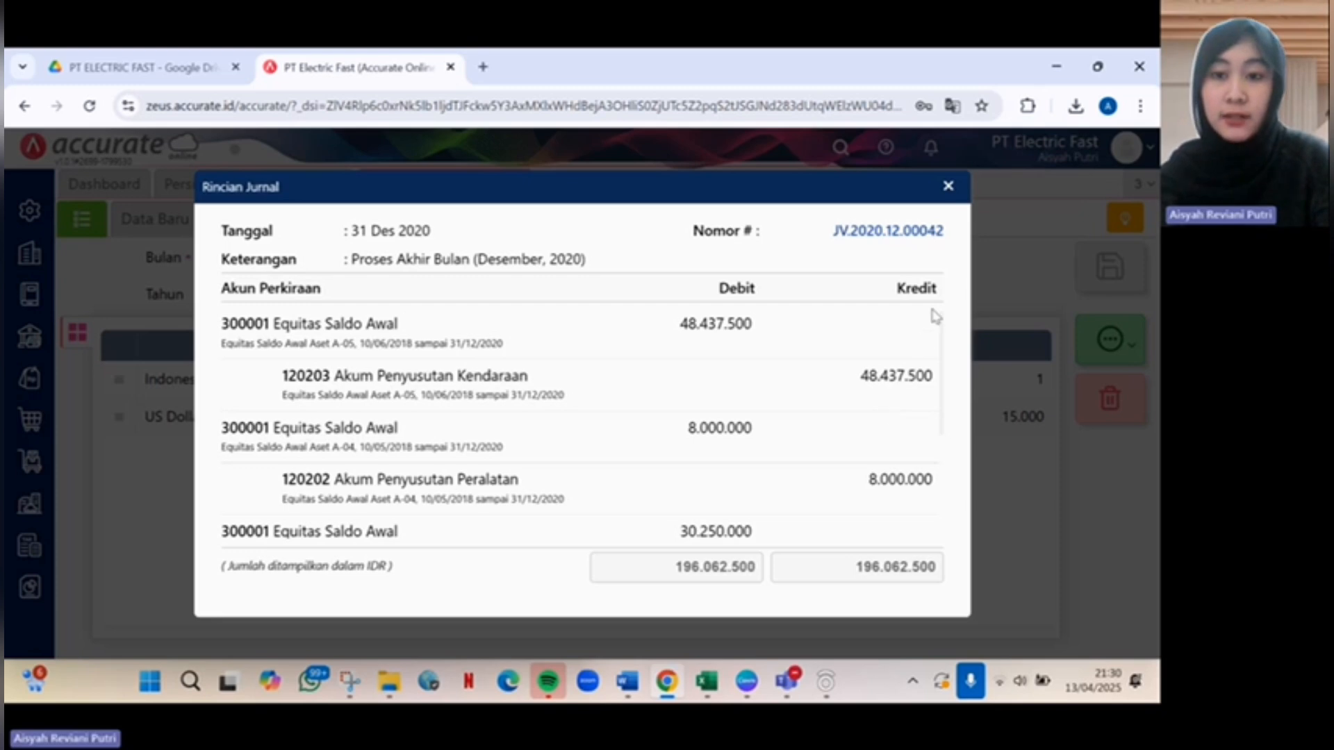
left_click(950, 186)
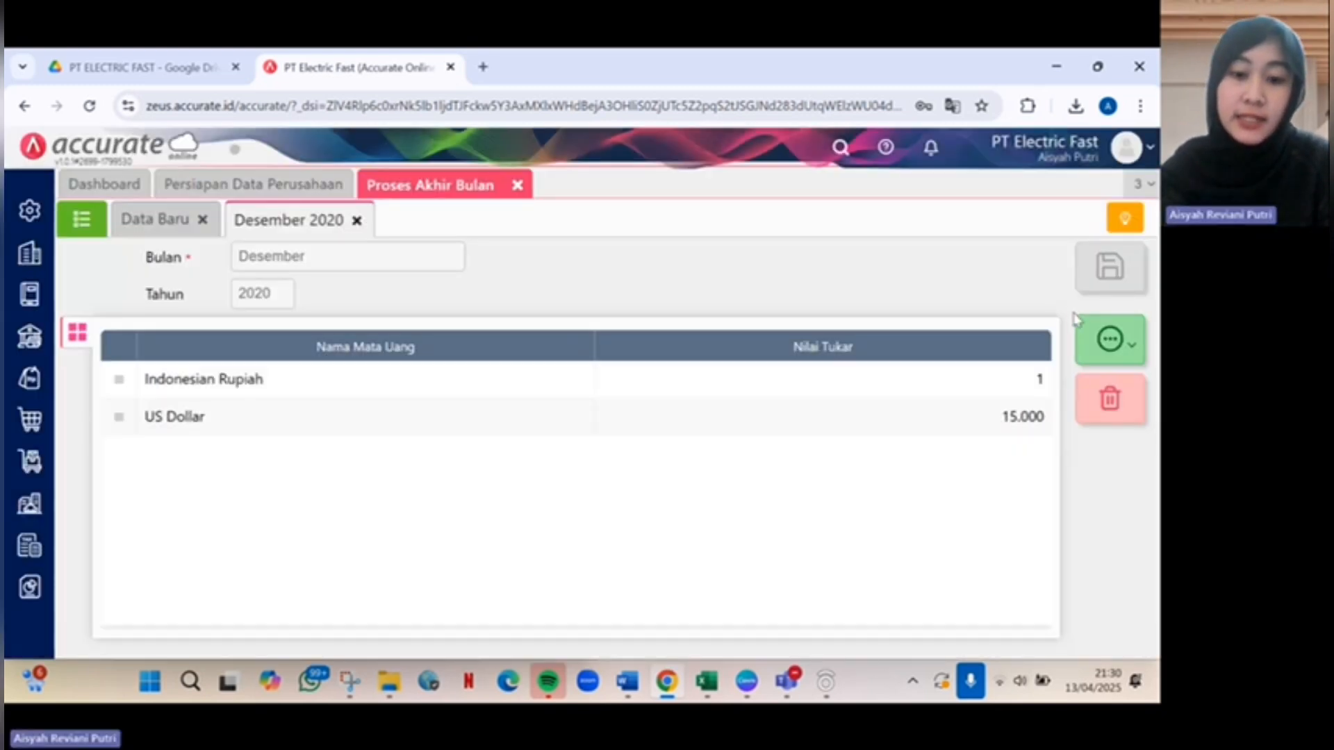
Review the record's unrealized exchange journal, then close it.
left_click(1121, 349)
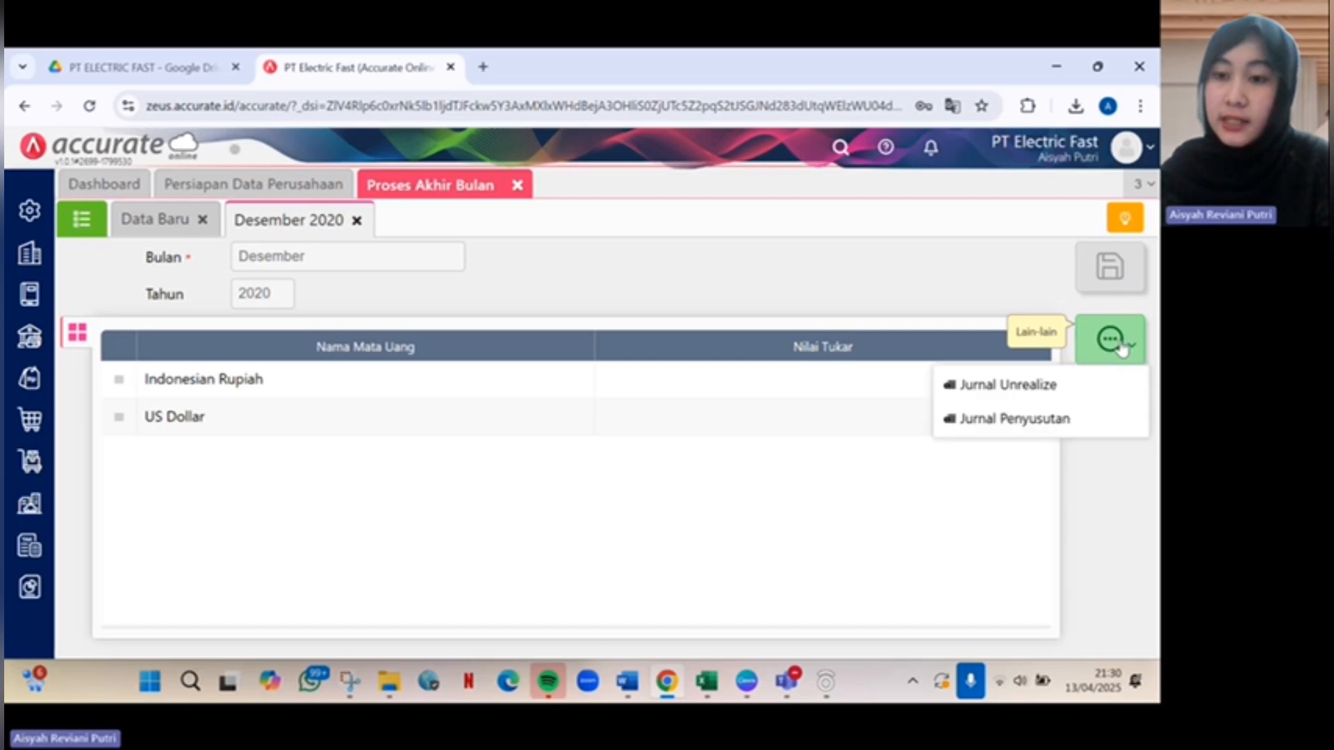
left_click(1085, 382)
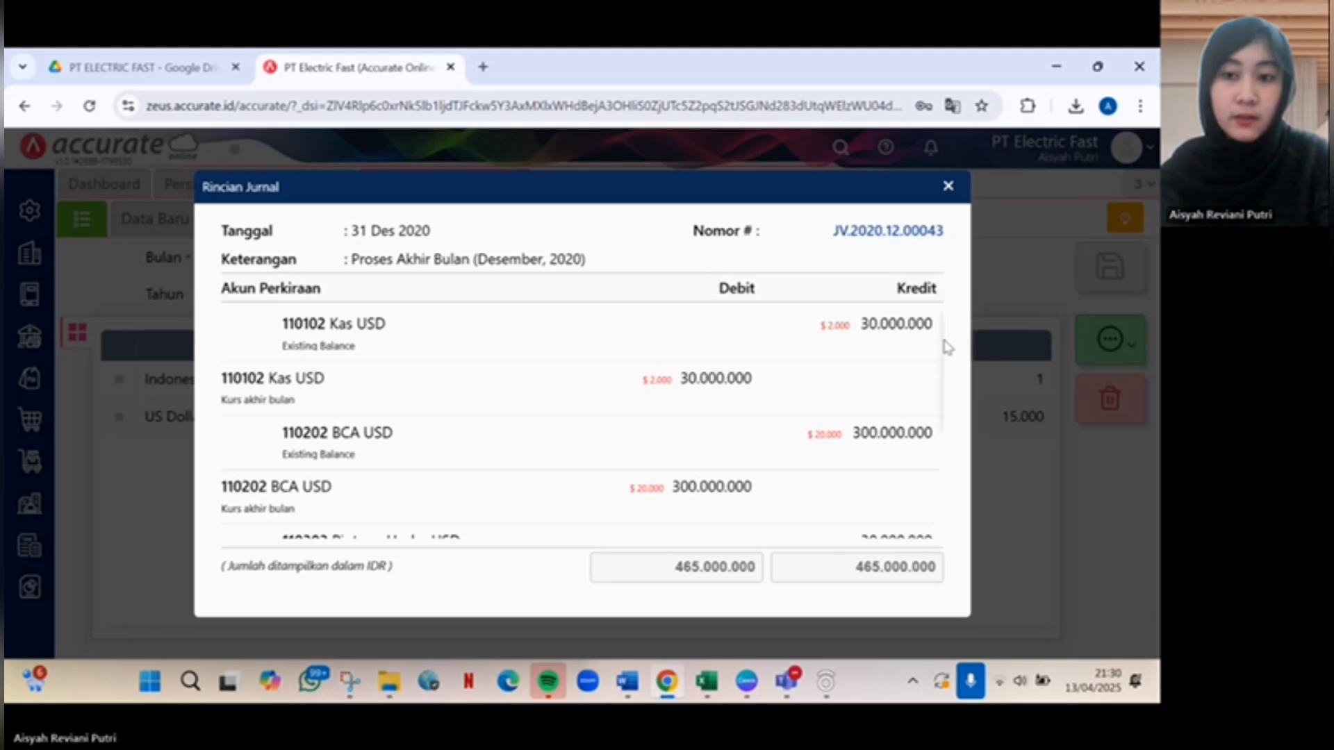
scroll(945, 348, "down", 5)
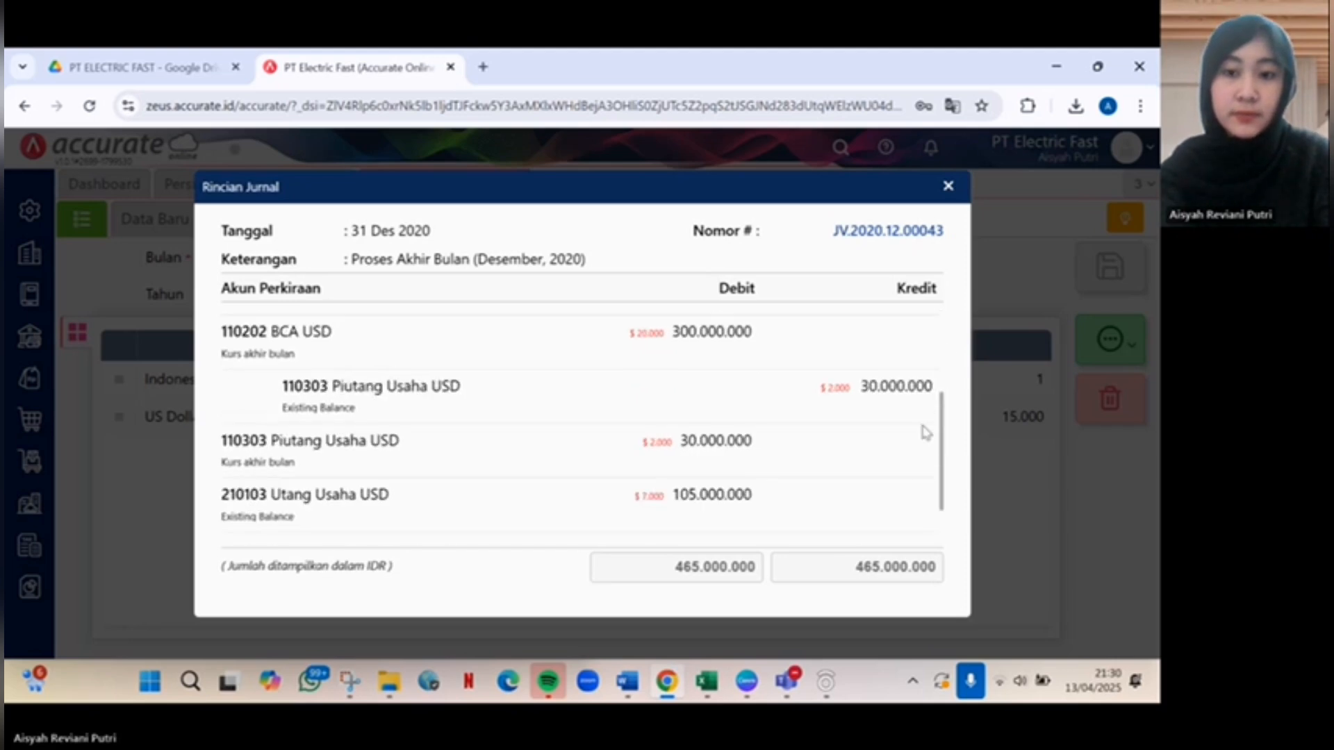
left_click(949, 188)
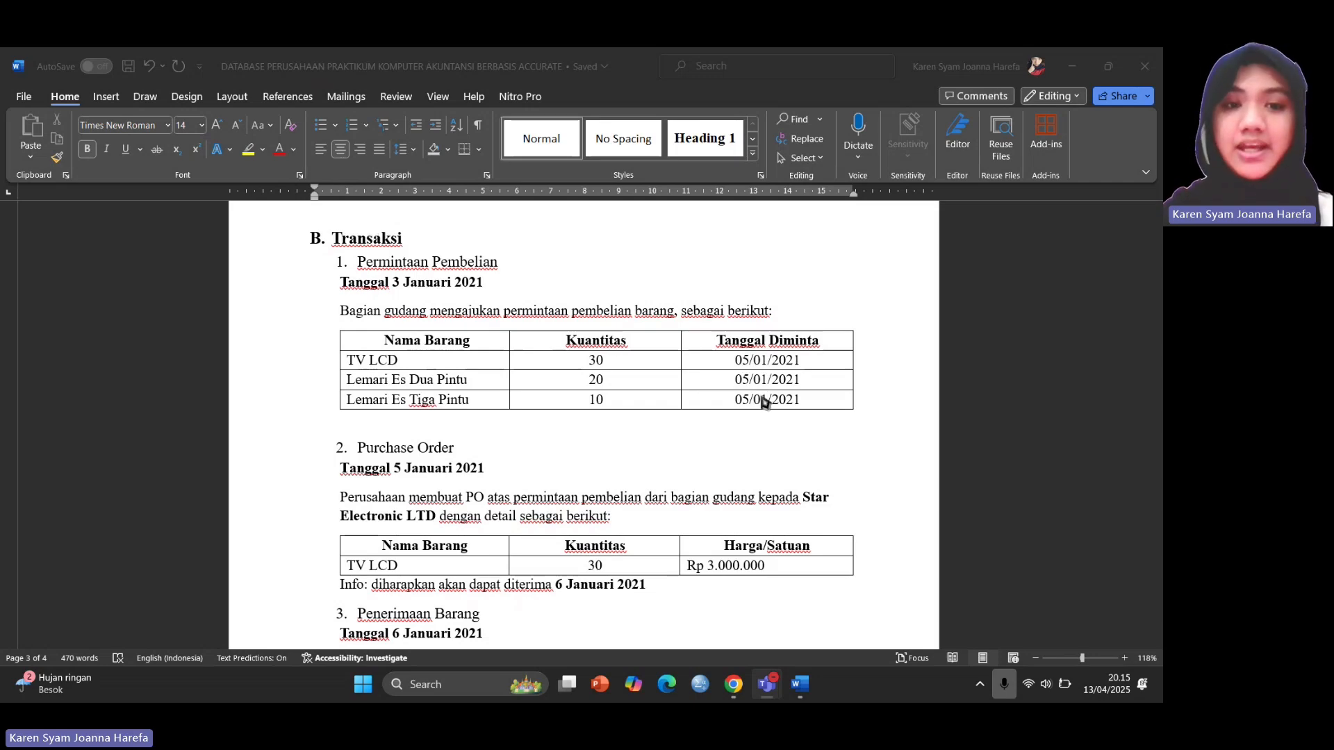
Scroll through section B. Transaksi in Word to read the Permintaan Pembelian item table.
scroll(763, 398, "down", 3)
scroll(764, 400, "up", 2)
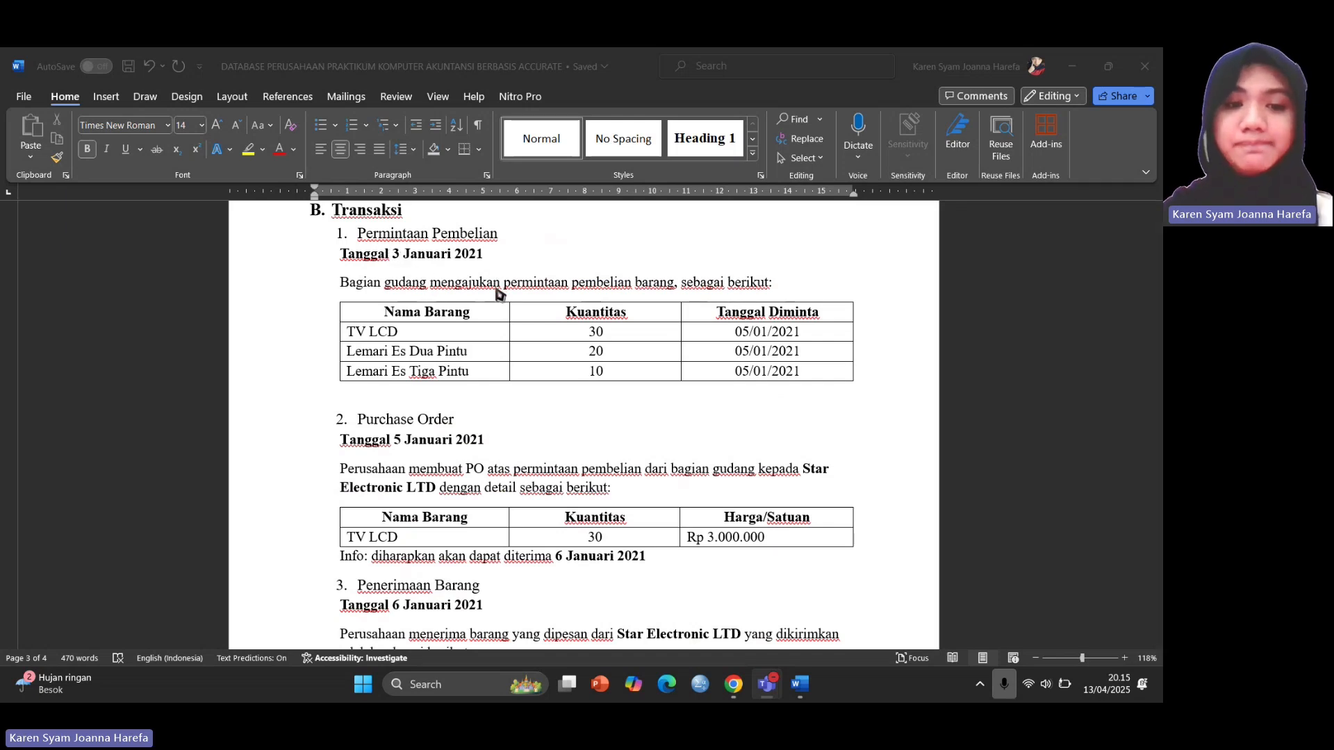
scroll(500, 292, "down", 2)
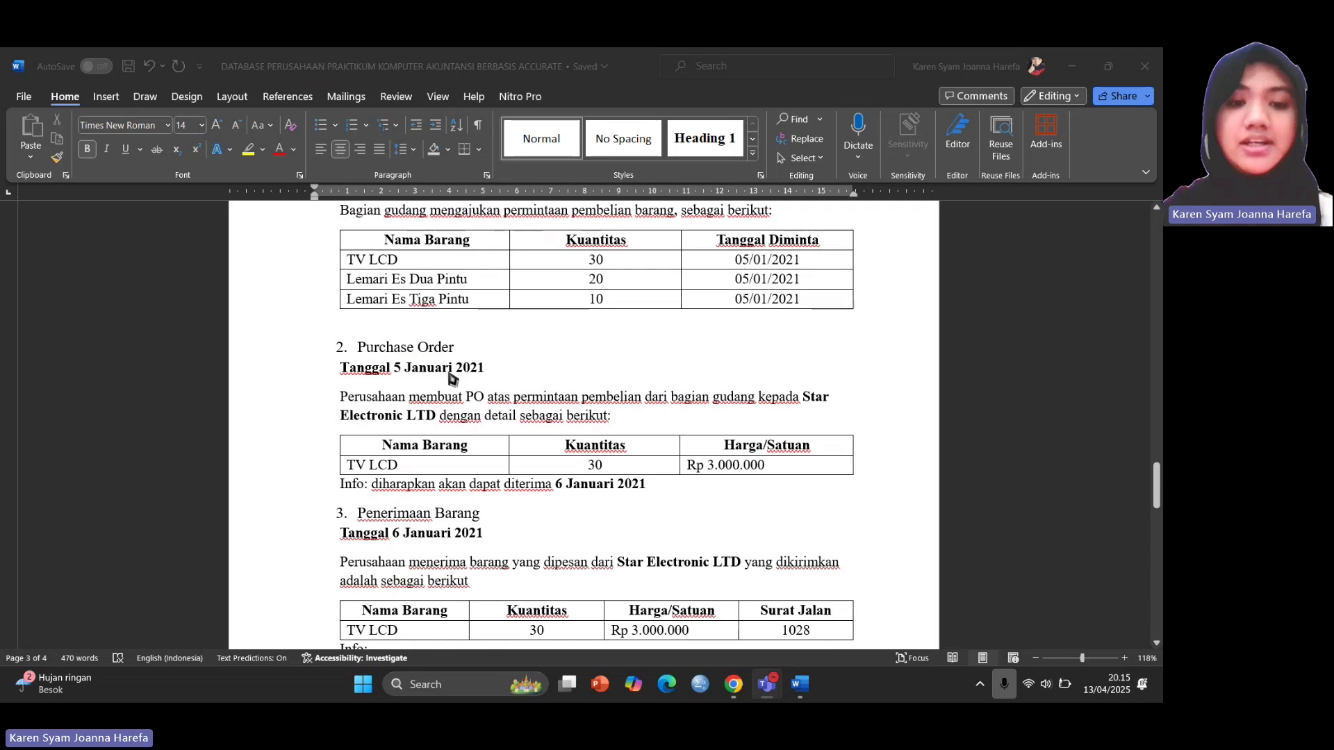
scroll(412, 499, "down", 1)
scroll(413, 497, "up", 3)
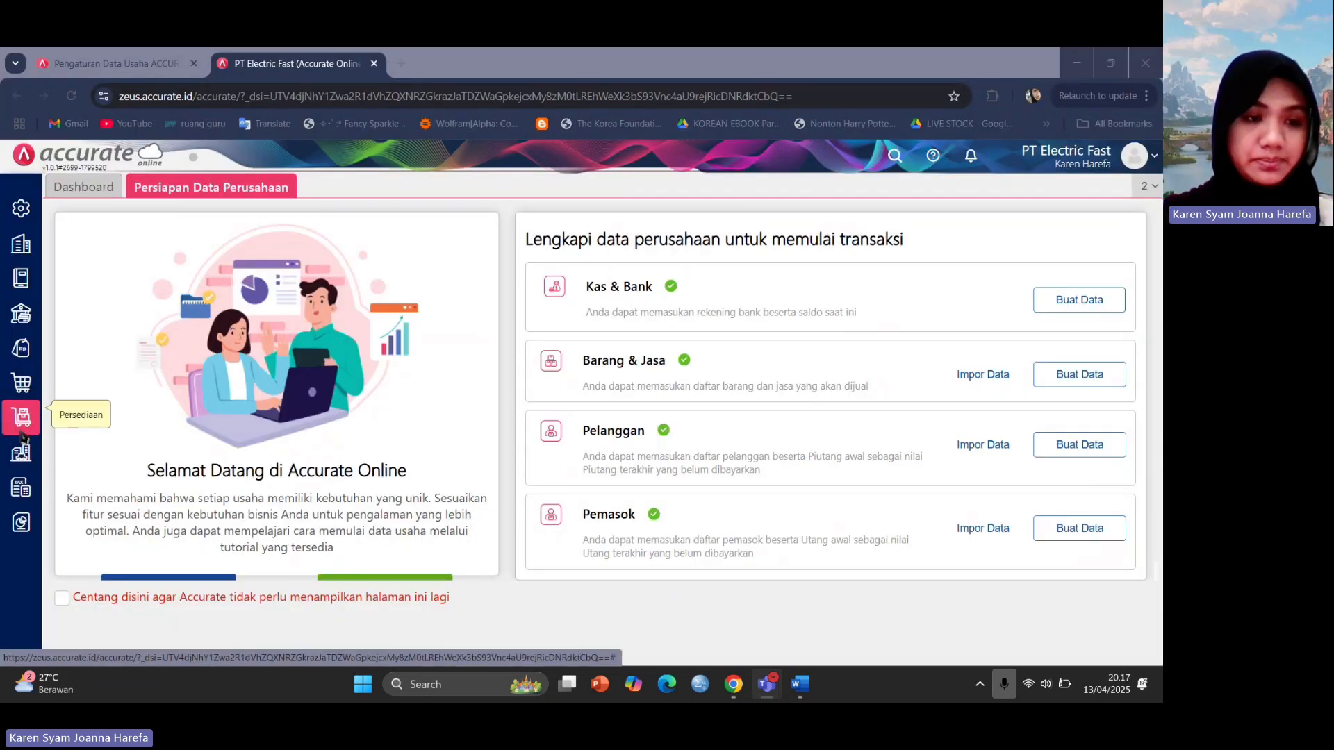
Start a new Permintaan Barang request after checking the Word reference document.
left_click(22, 435)
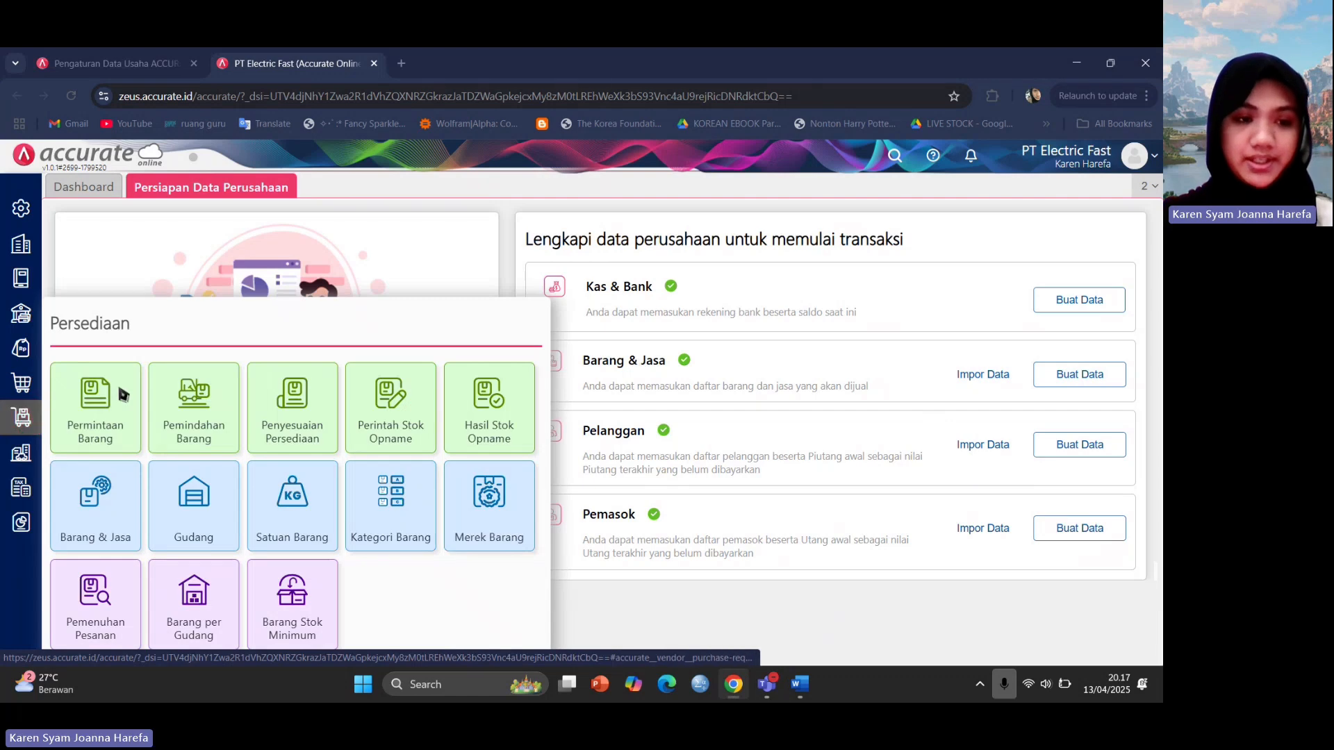
left_click(95, 396)
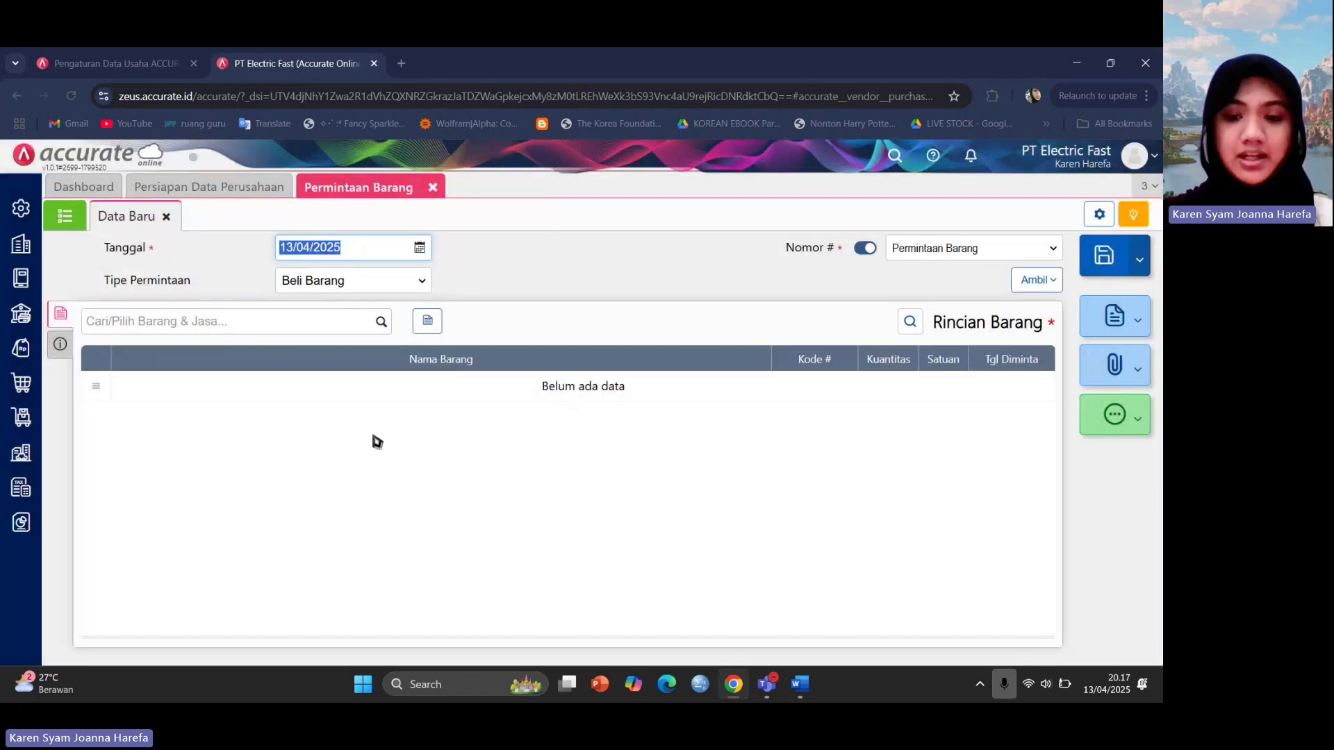
mouse_move(800, 686)
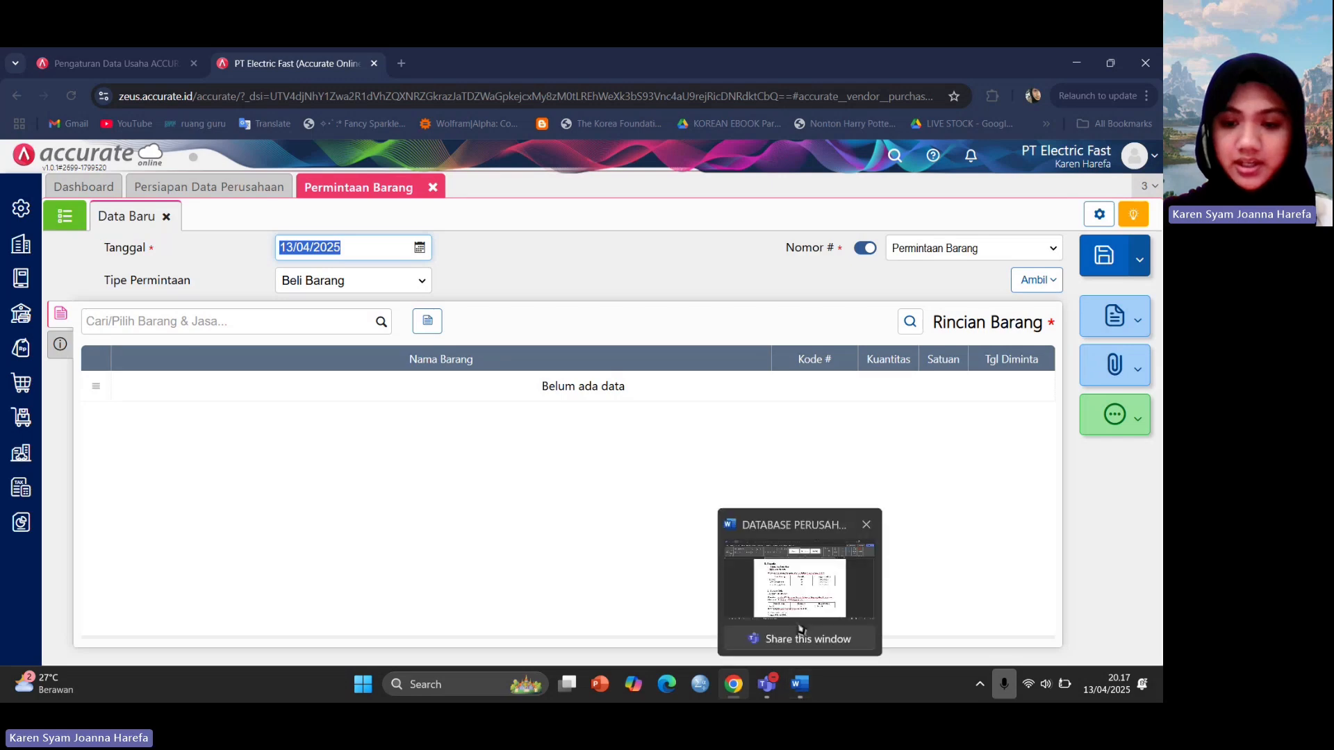
left_click(796, 601)
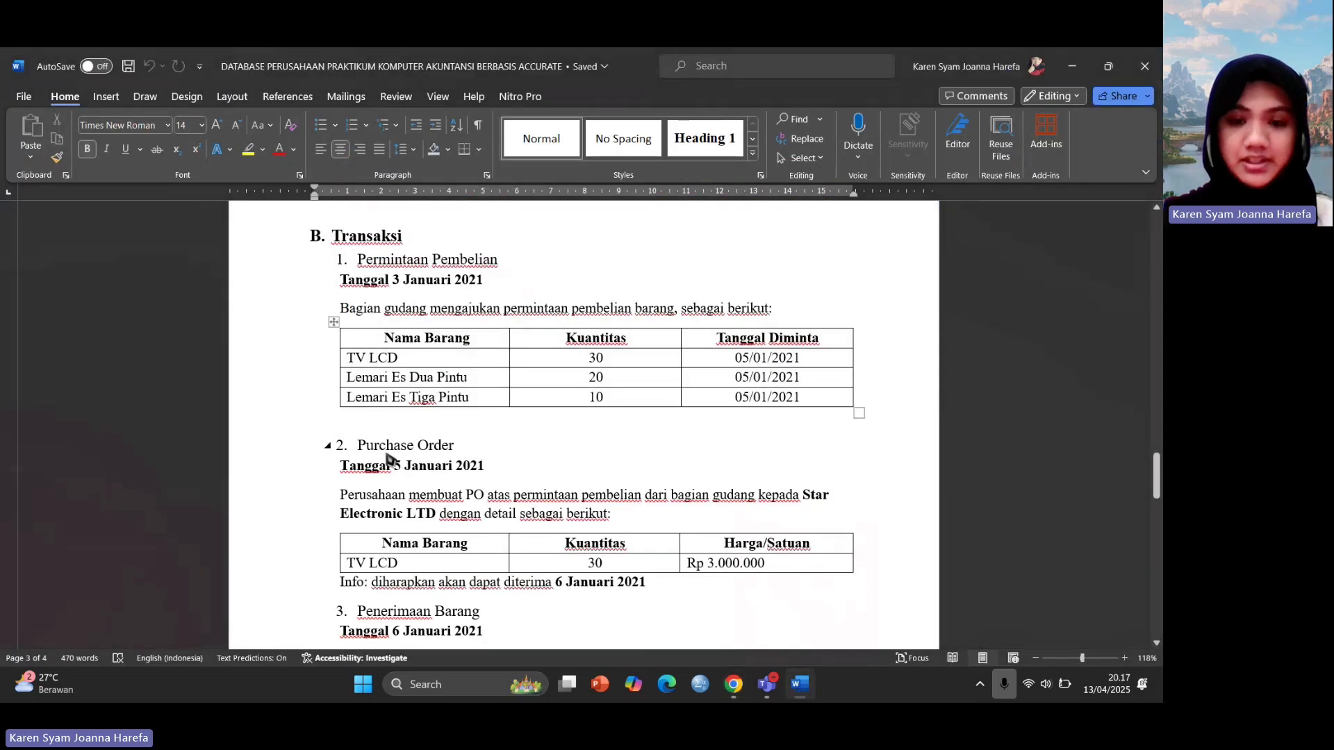
mouse_move(735, 694)
left_click(733, 615)
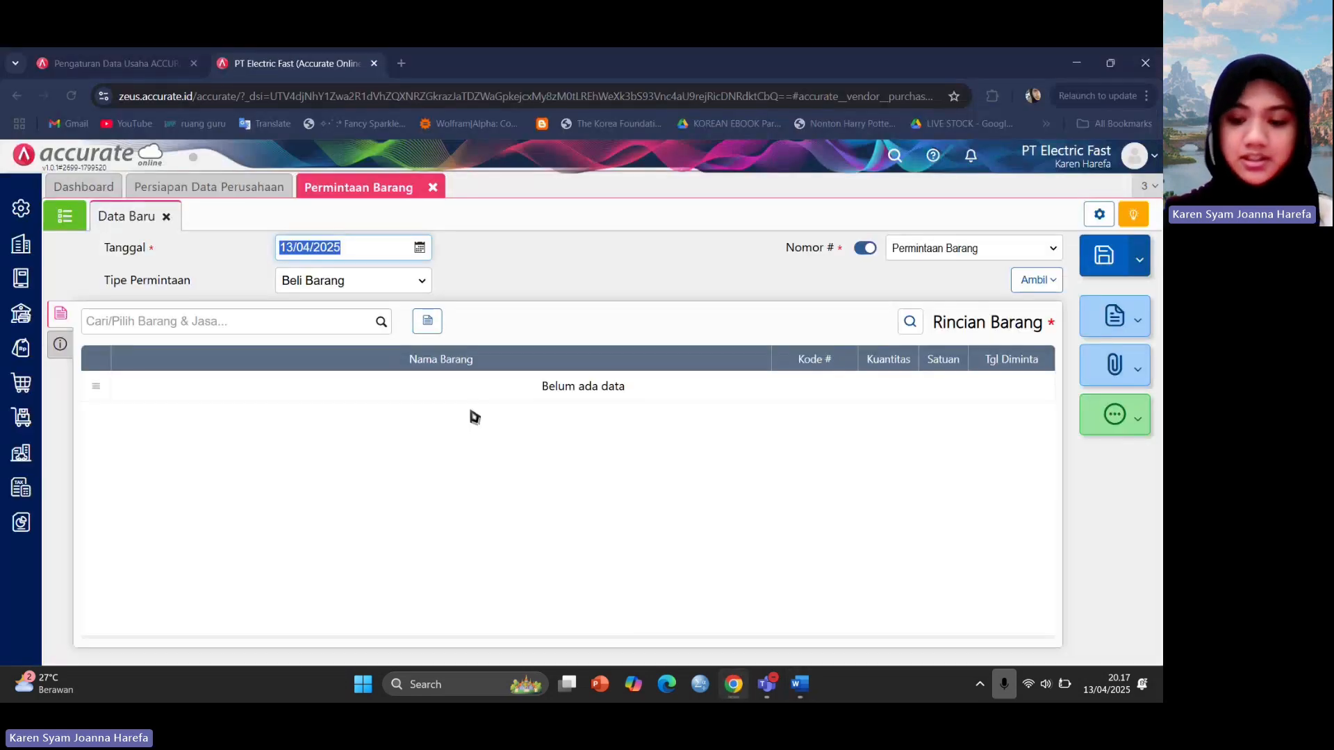
Date the request 03/01/2021 and bring up the item search list.
type("0")
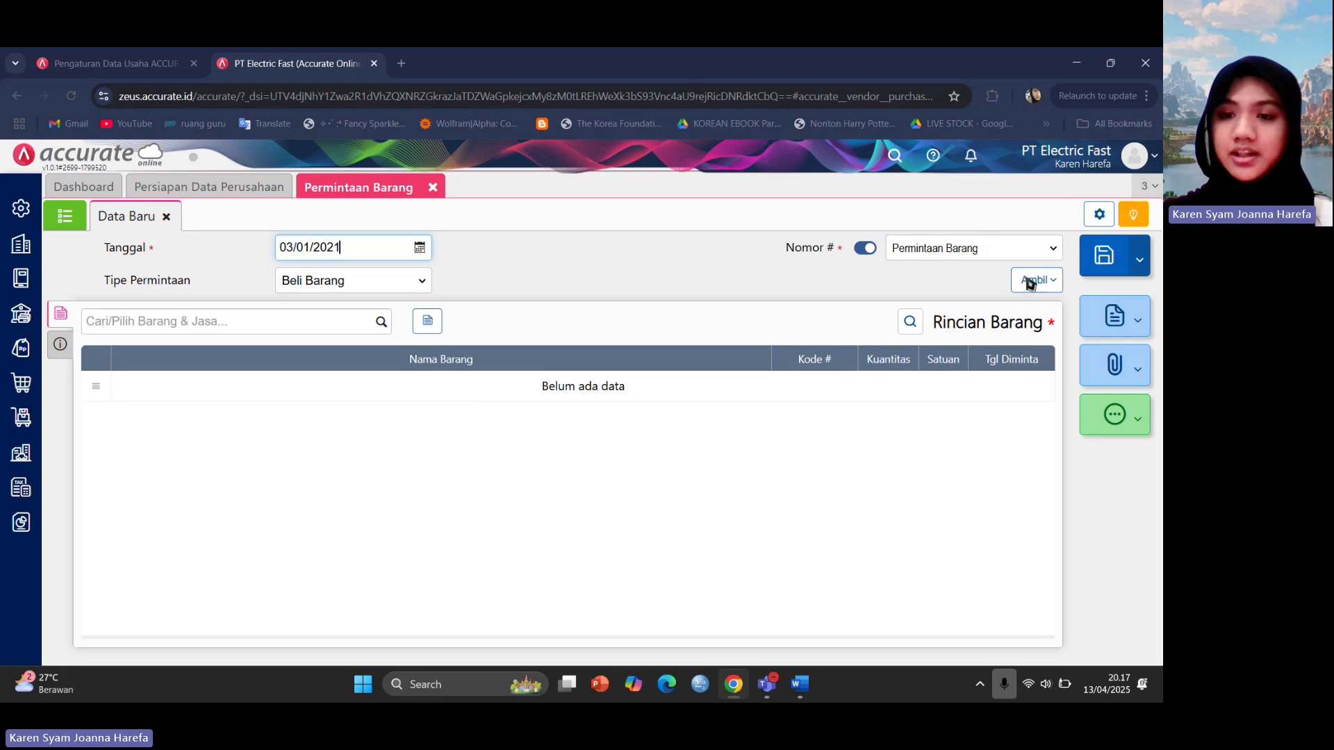
left_click(319, 317)
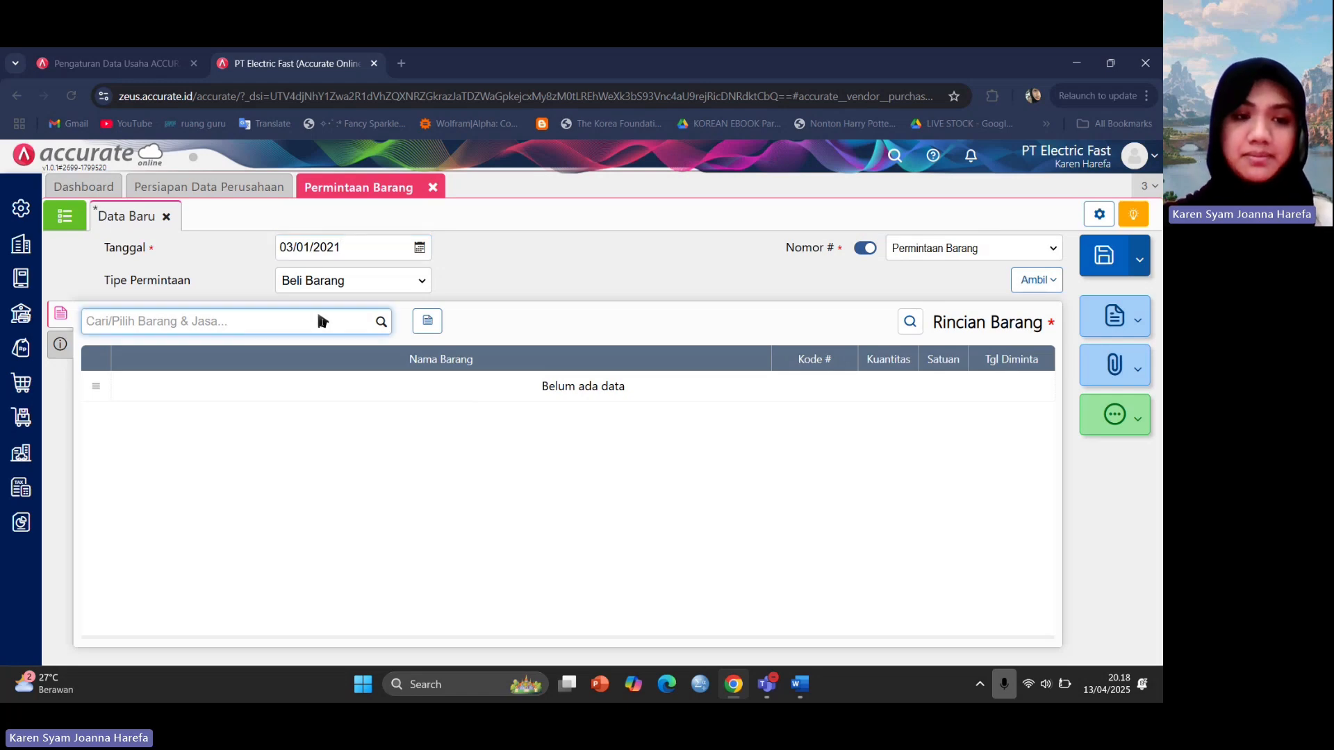
left_click(381, 322)
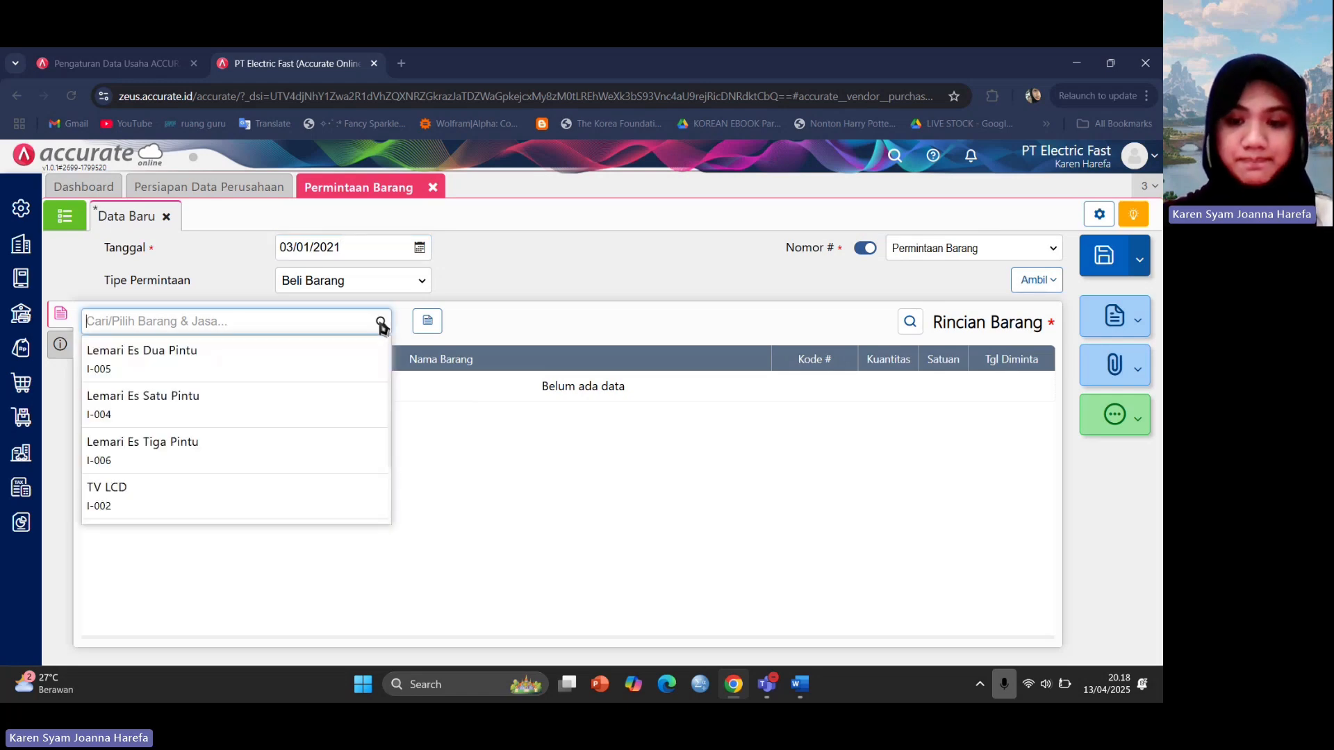
mouse_move(800, 685)
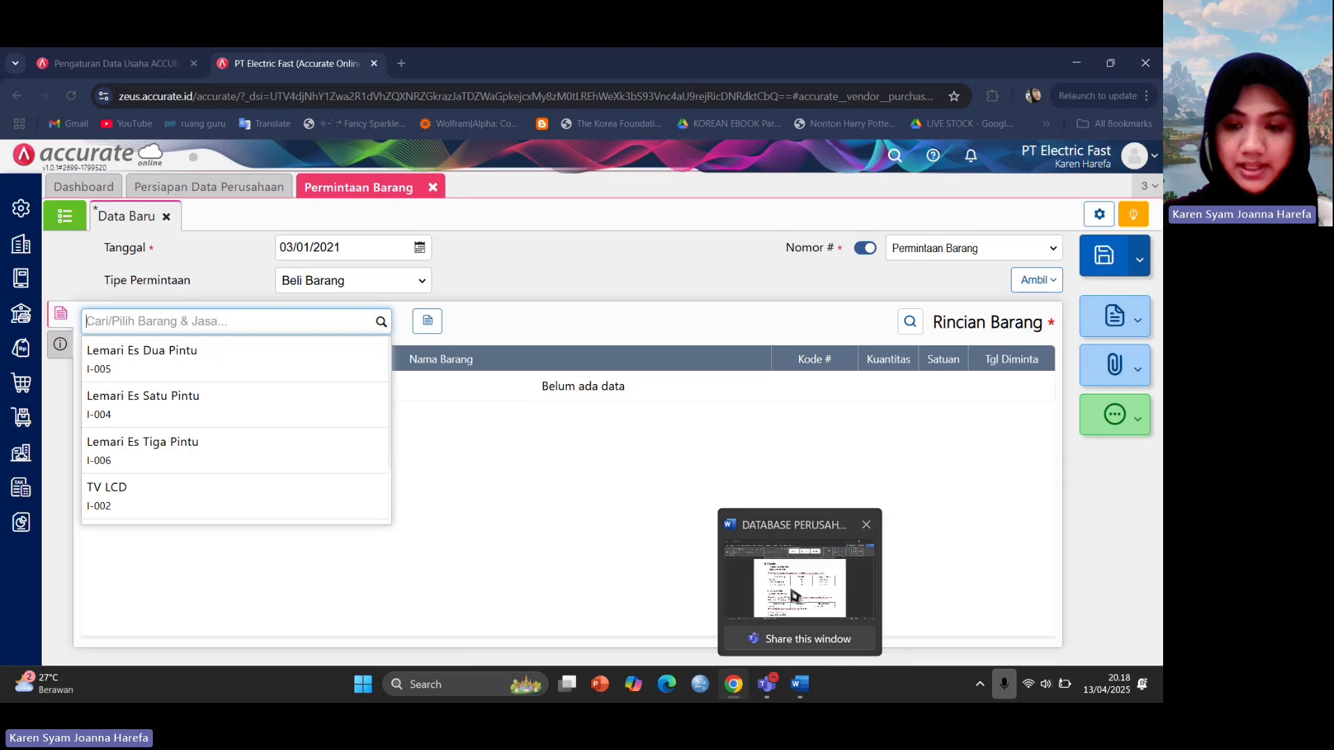
left_click(795, 594)
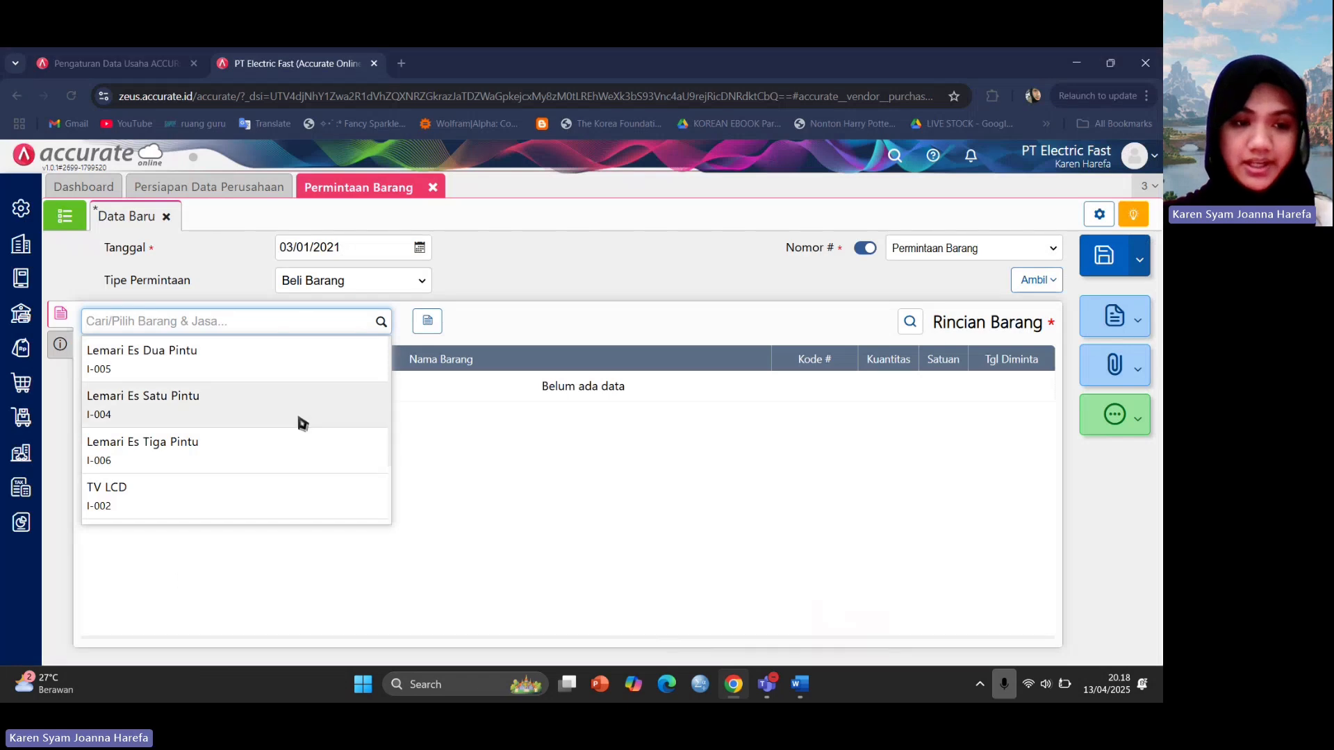
Add 30 PCS of TV LCD requested for 05/01/2021.
left_click(226, 505)
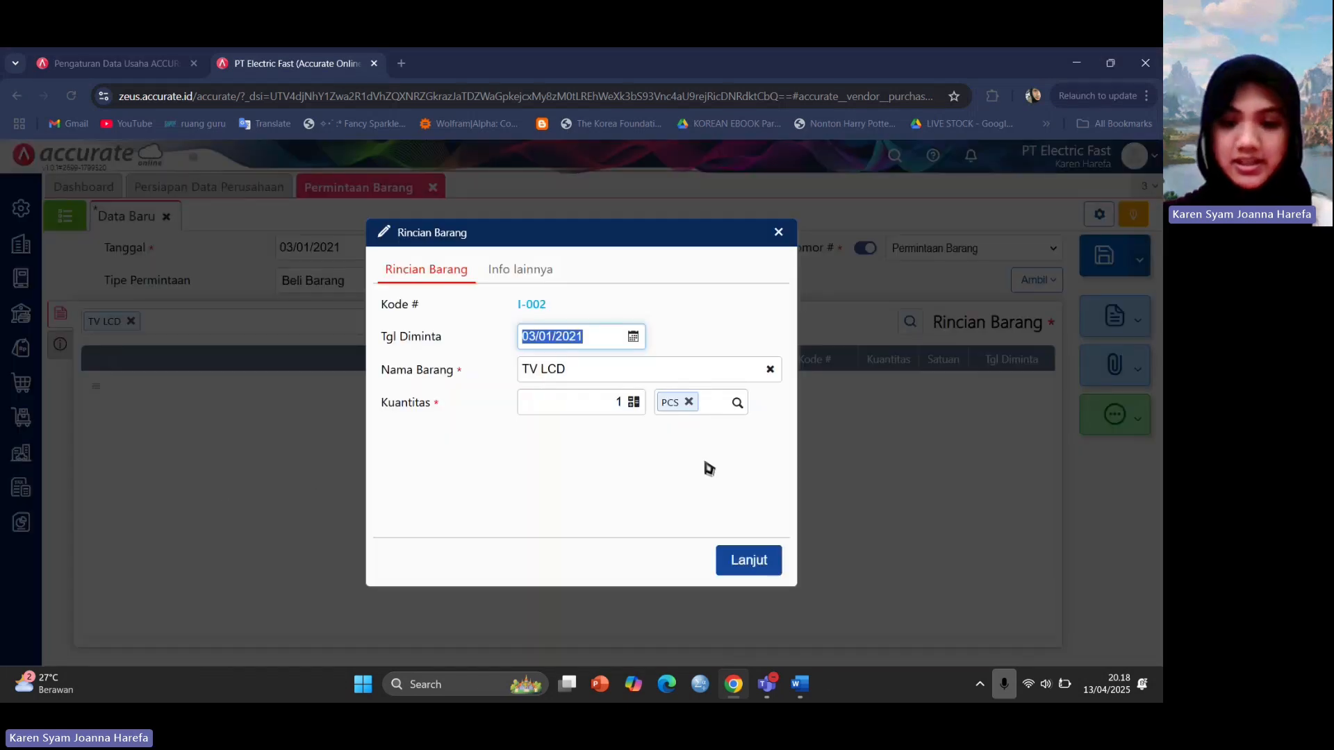
mouse_move(800, 685)
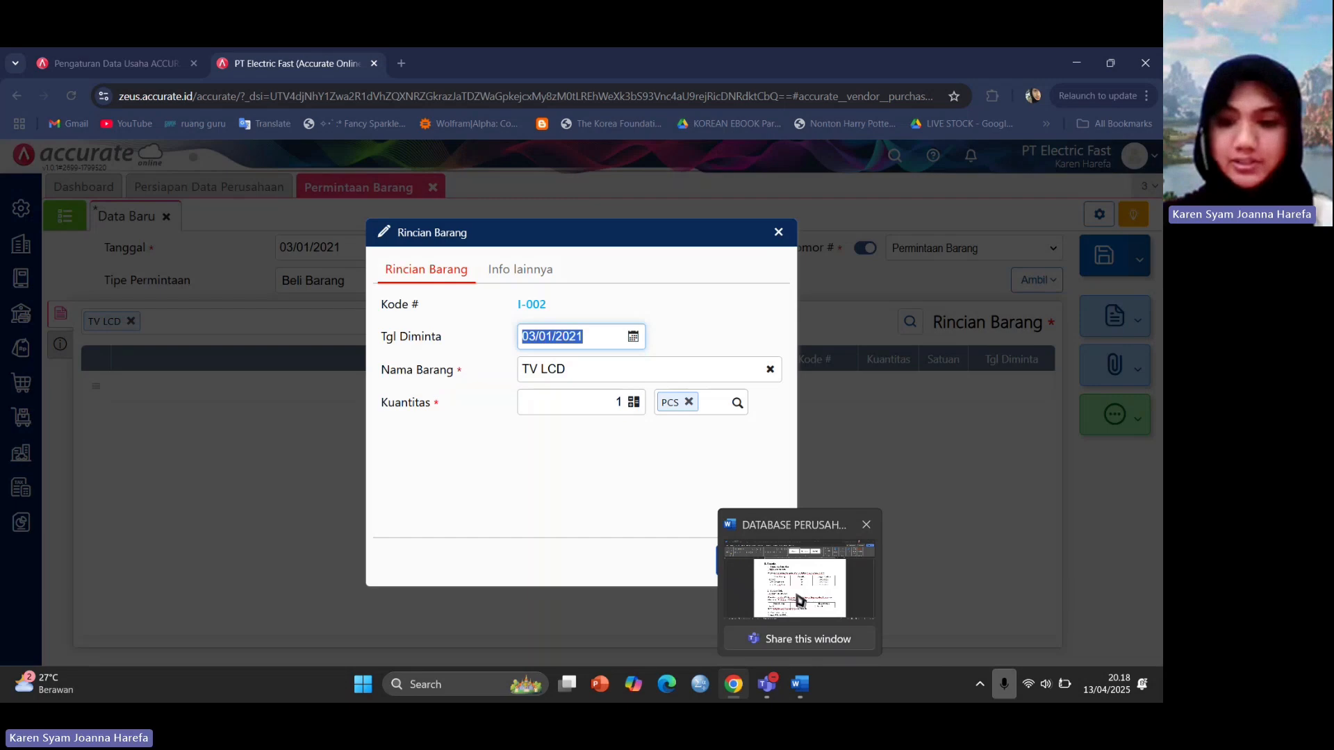
left_click(800, 602)
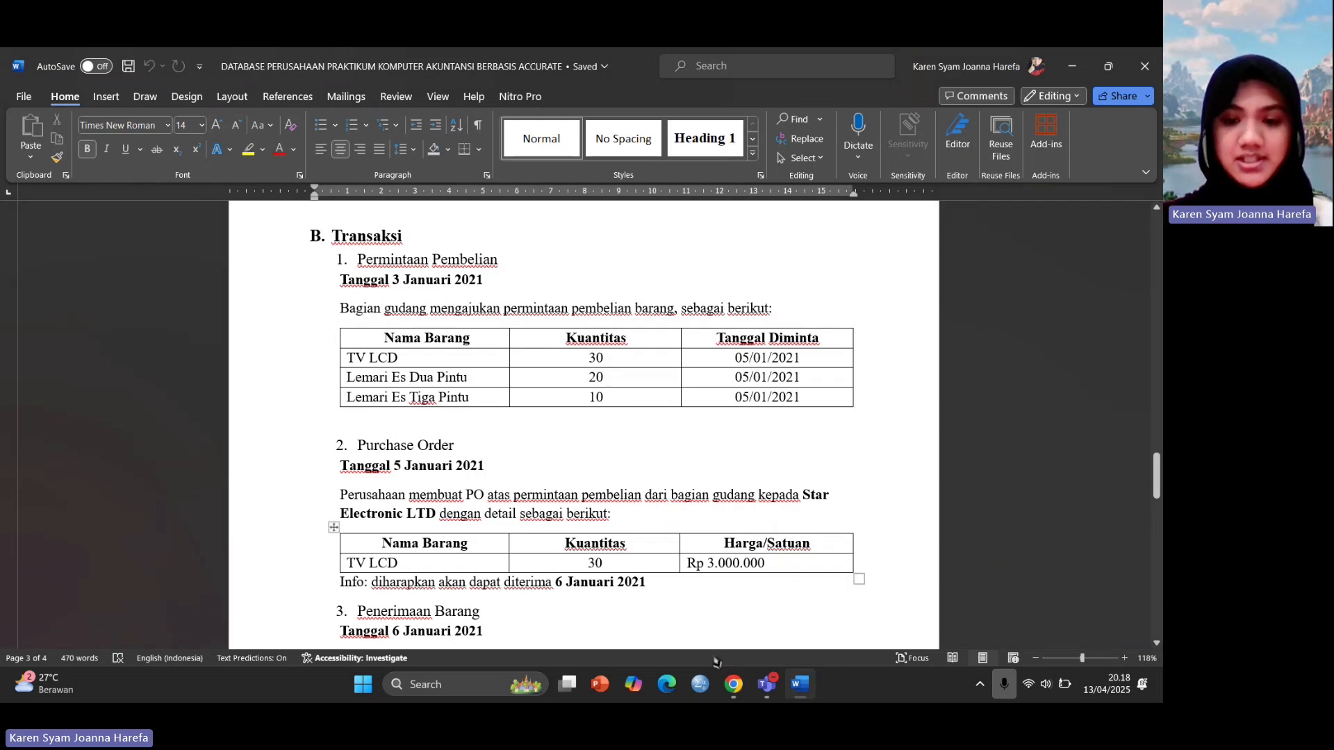
mouse_move(736, 691)
left_click(732, 602)
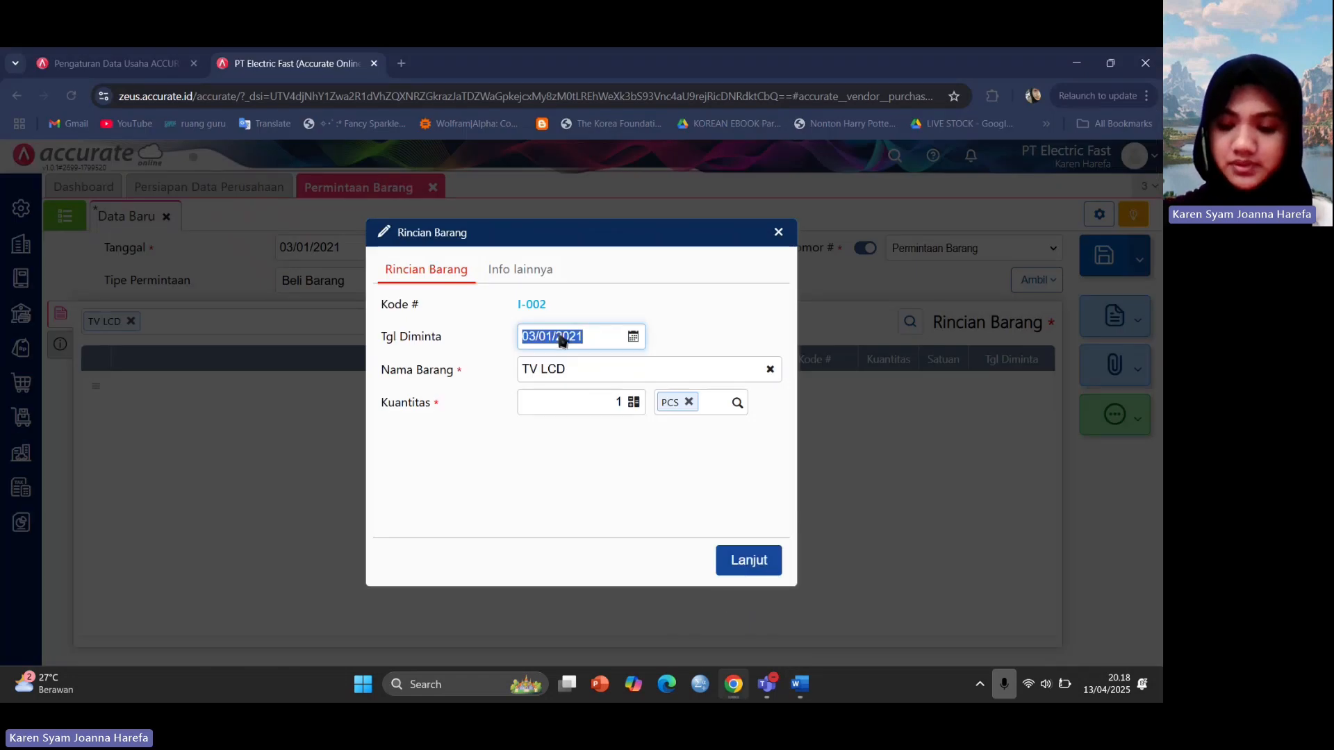
type("05/01/")
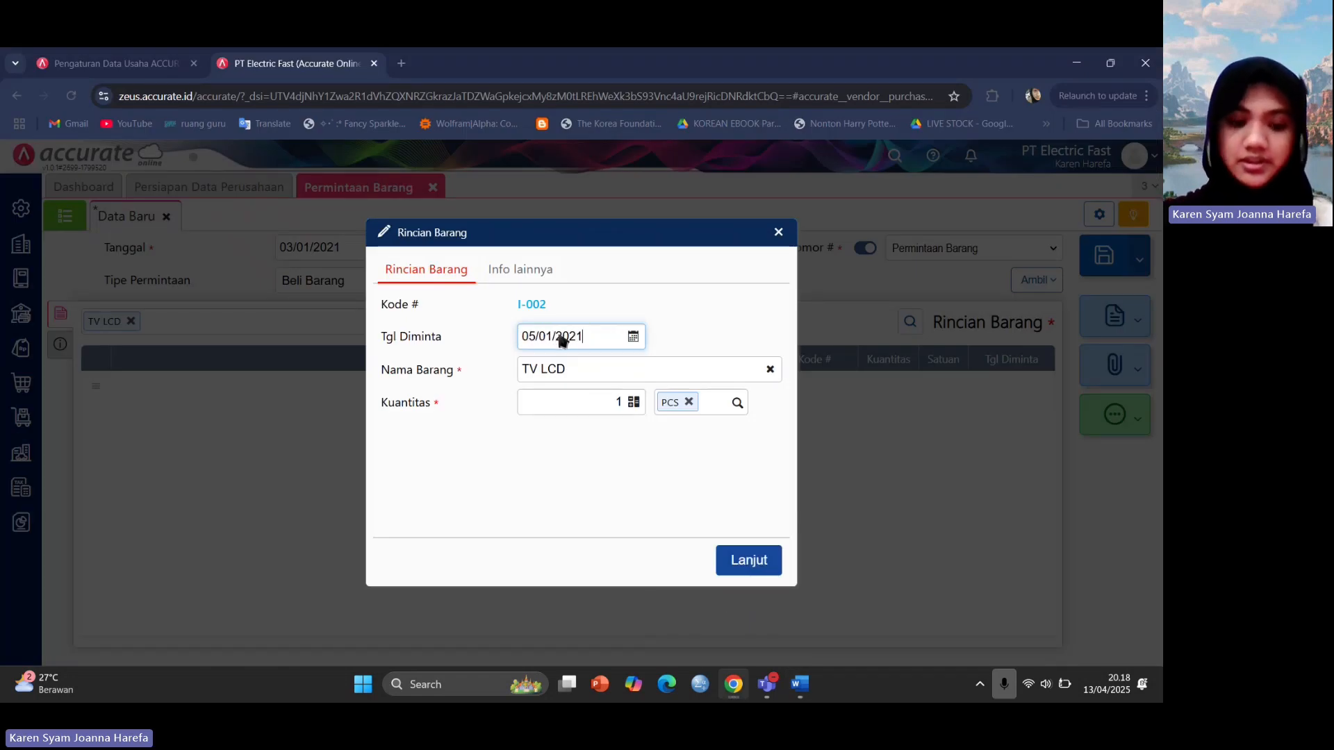
type("2021")
key("Tab")
key("Tab")
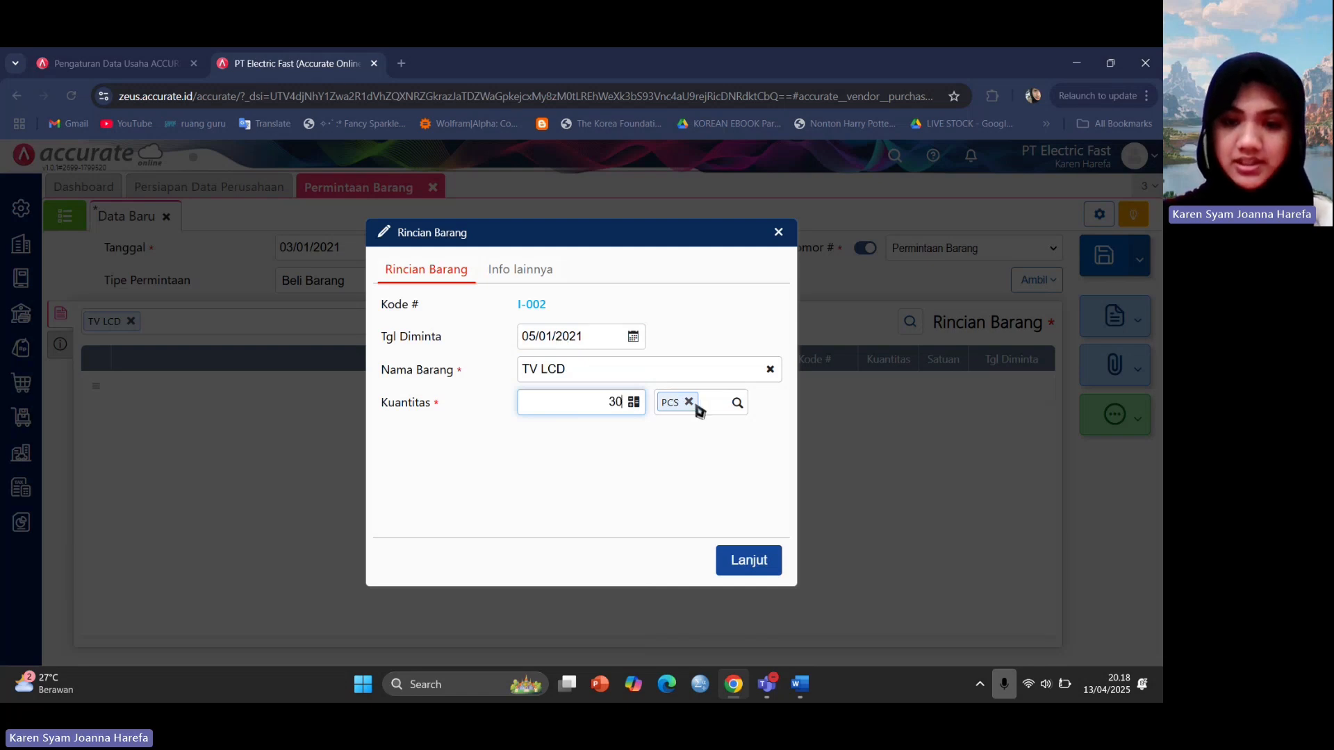
left_click(753, 571)
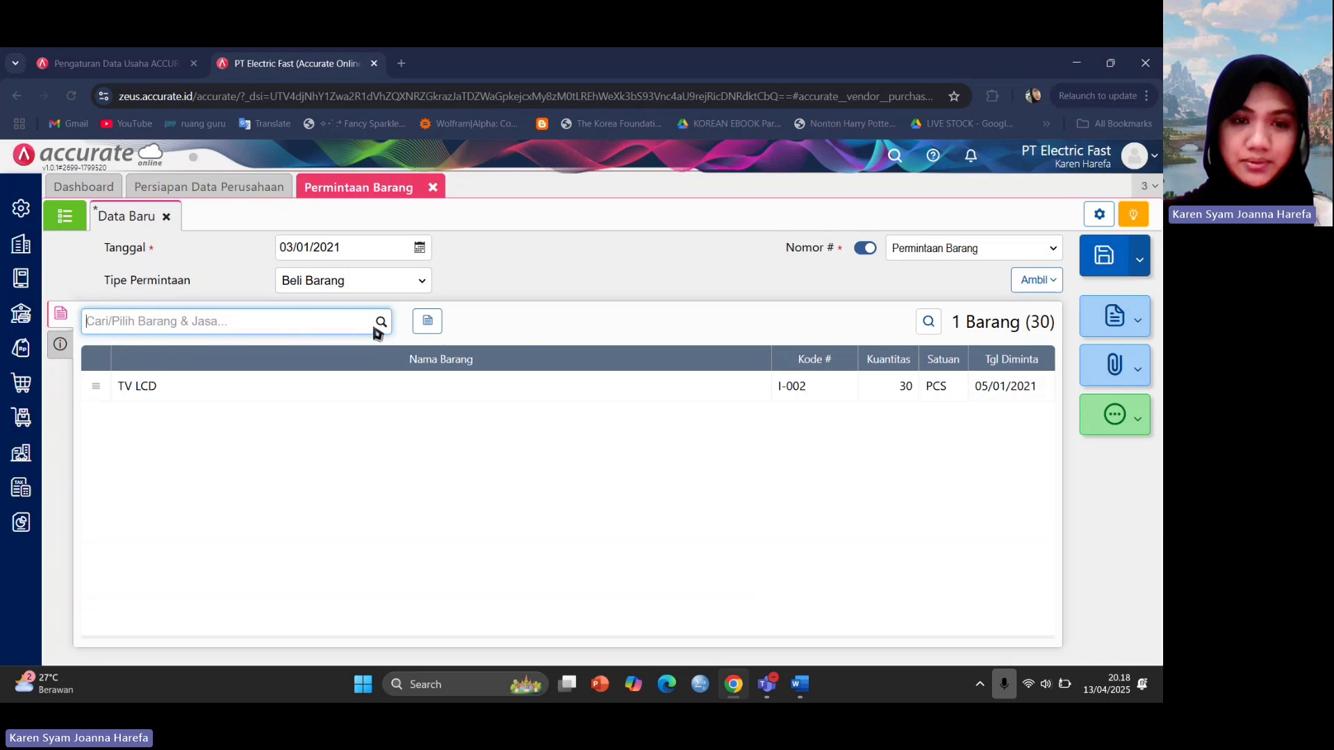
Add 20 Lemari Es Dua Pintu requested for 05/01/2021.
left_click(380, 322)
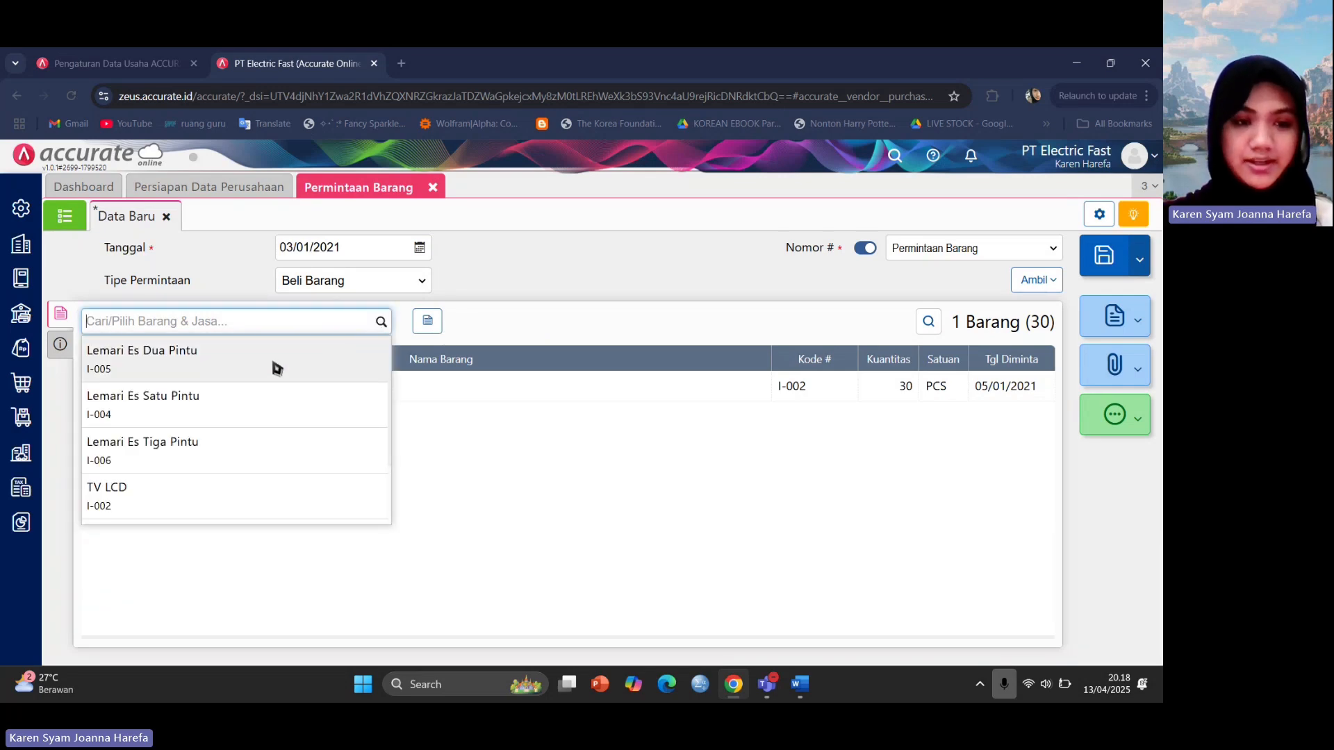
left_click(276, 368)
type("05/__/____")
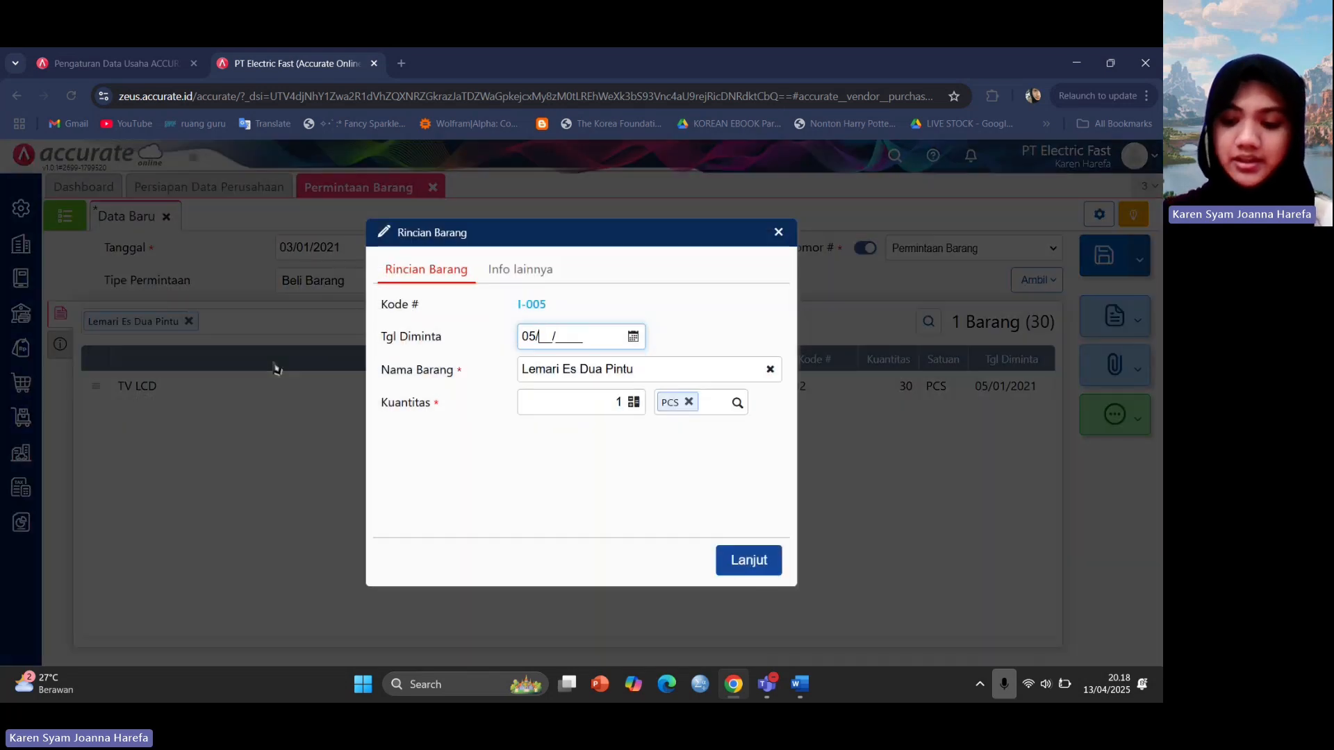
key("BackSpace")
key("BackSpace")
key("BackSpace")
key("BackSpace")
key("BackSpace")
key("BackSpace")
key("BackSpace")
type("01/2021")
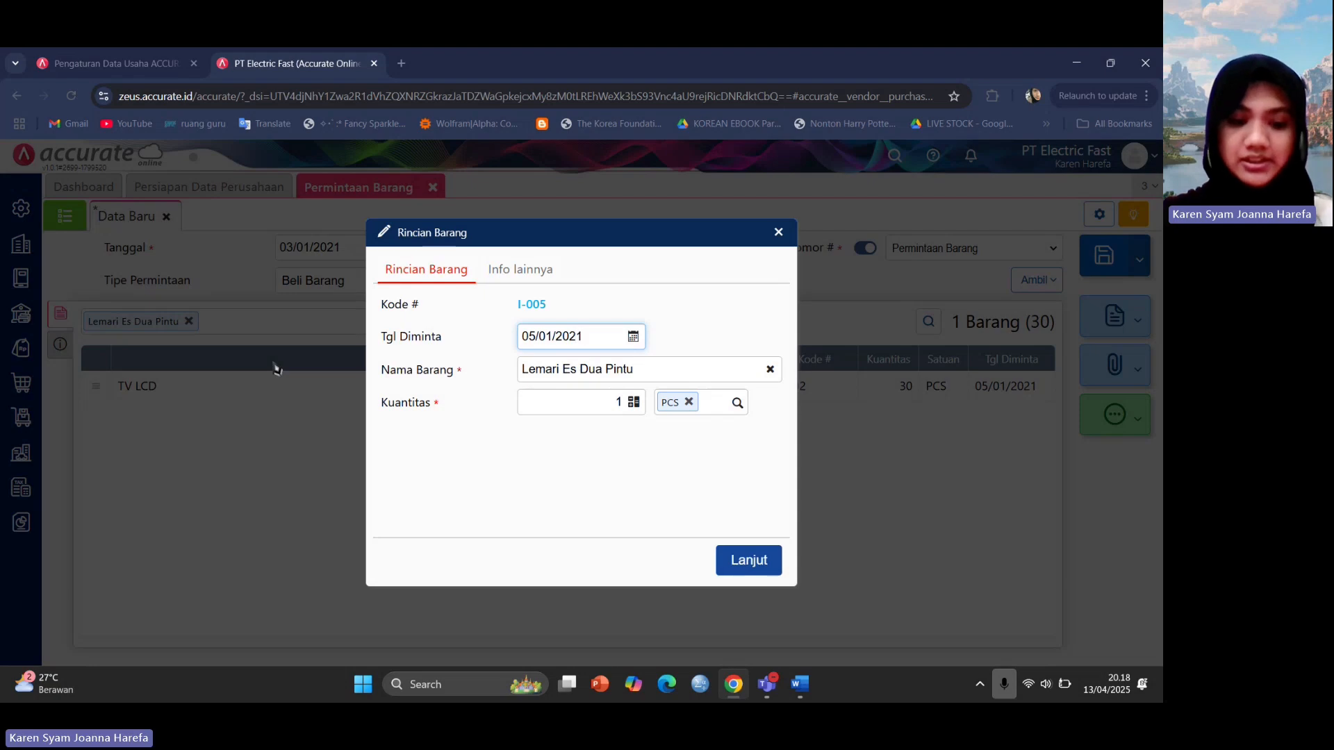
key("Tab")
key("Tab")
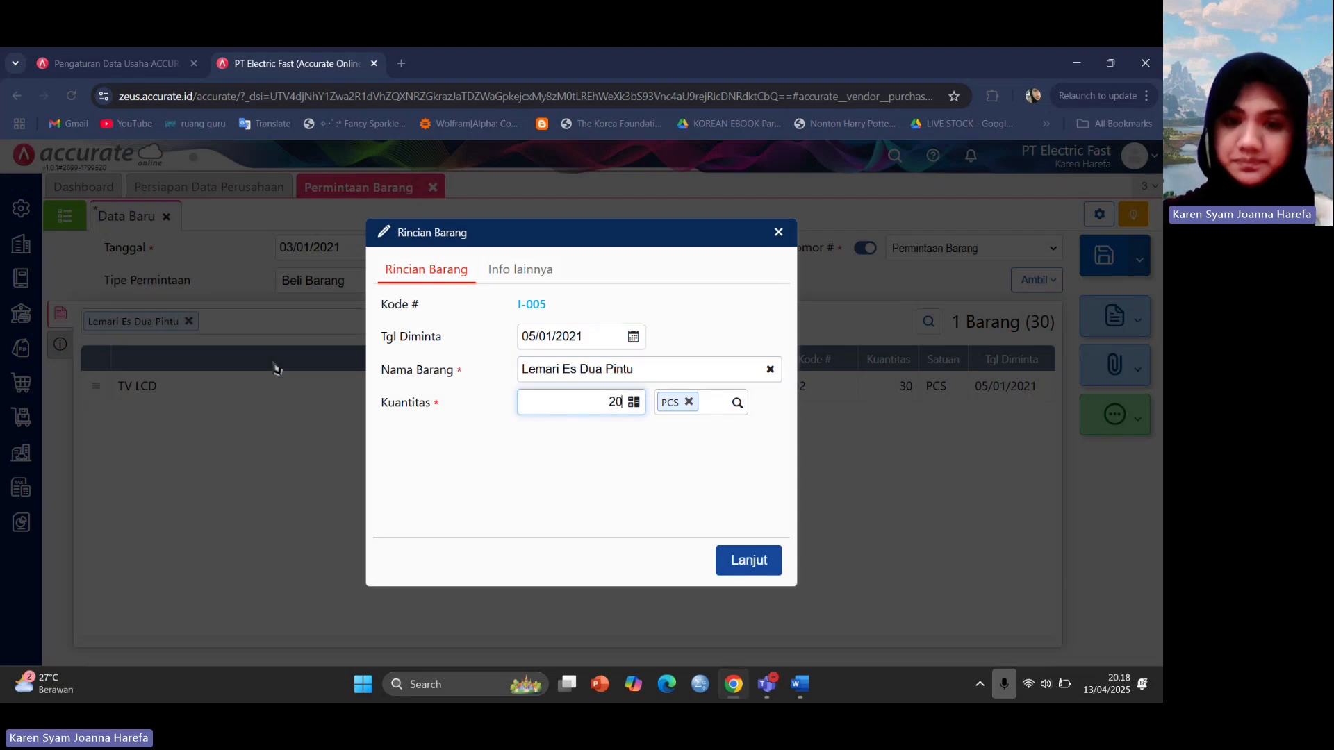
left_click(767, 570)
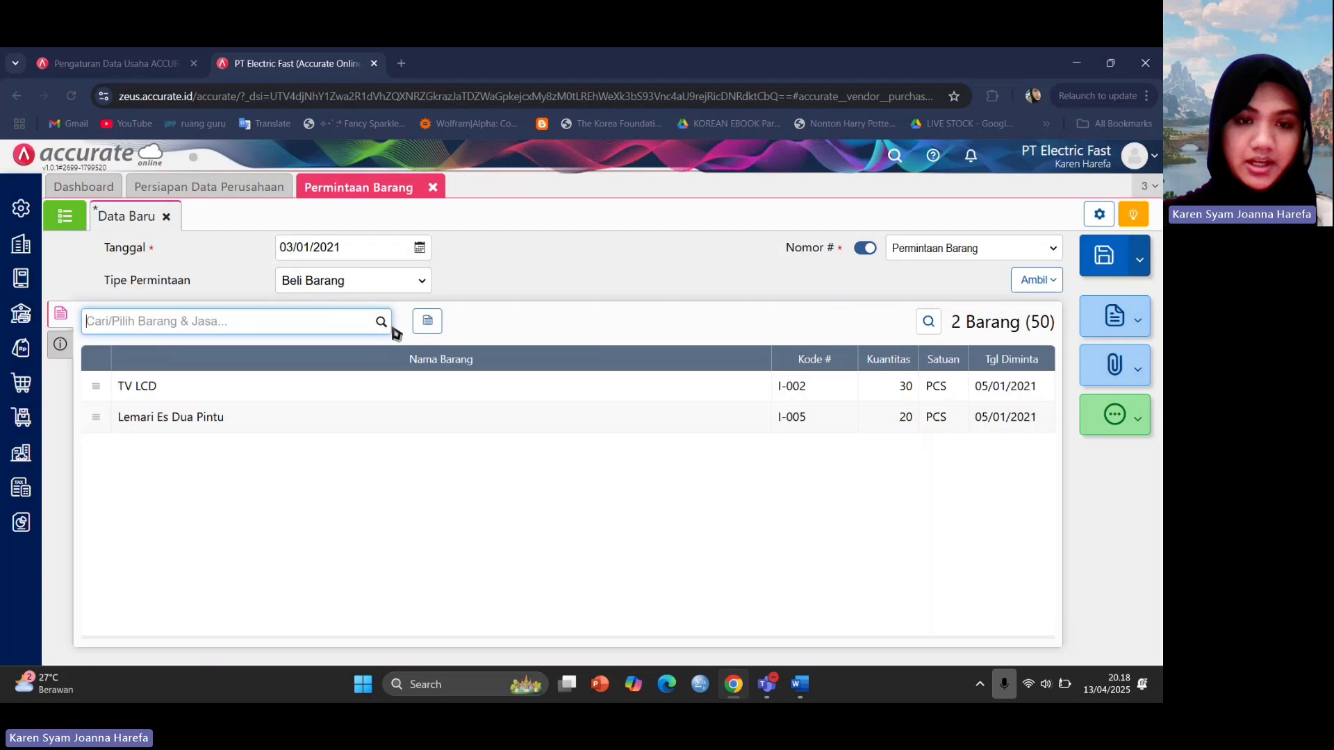
Add 10 Lemari Es Tiga Pintu for 05/01/2021 and save the request.
left_click(386, 322)
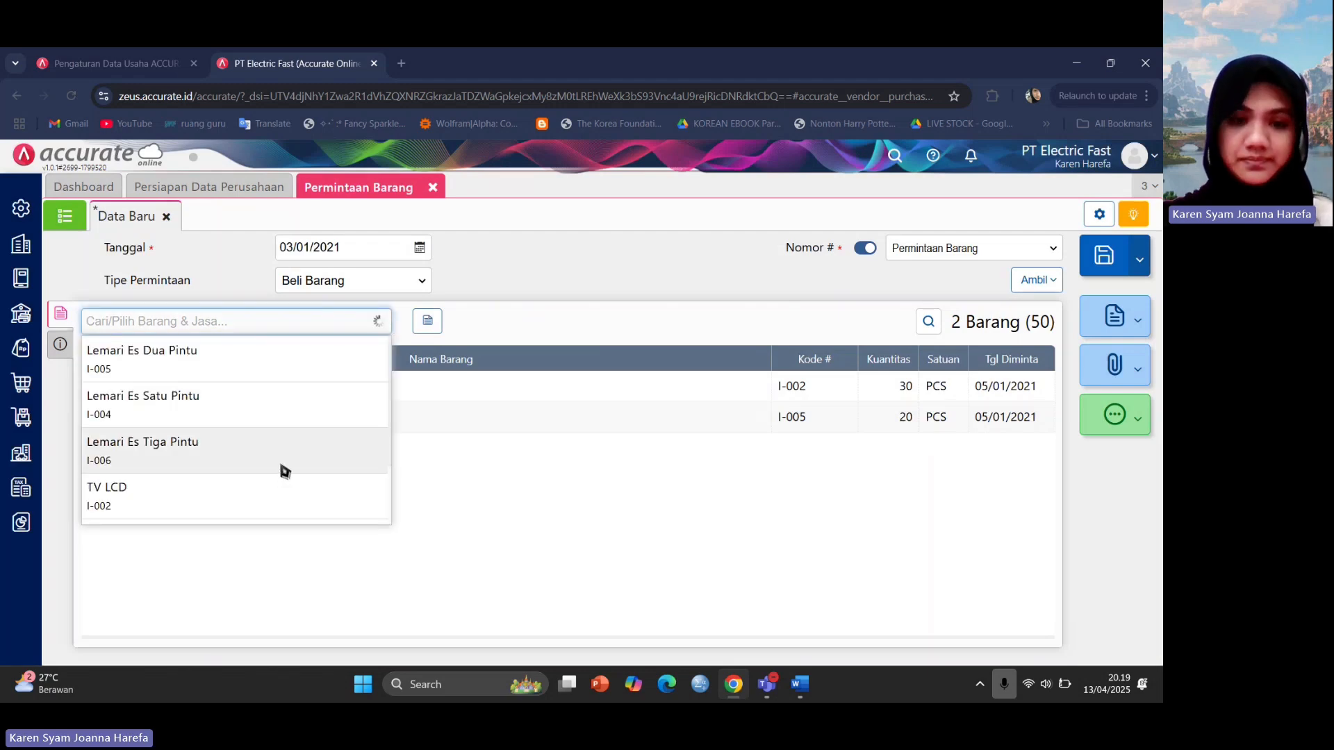
left_click(284, 470)
type("05/01/2021")
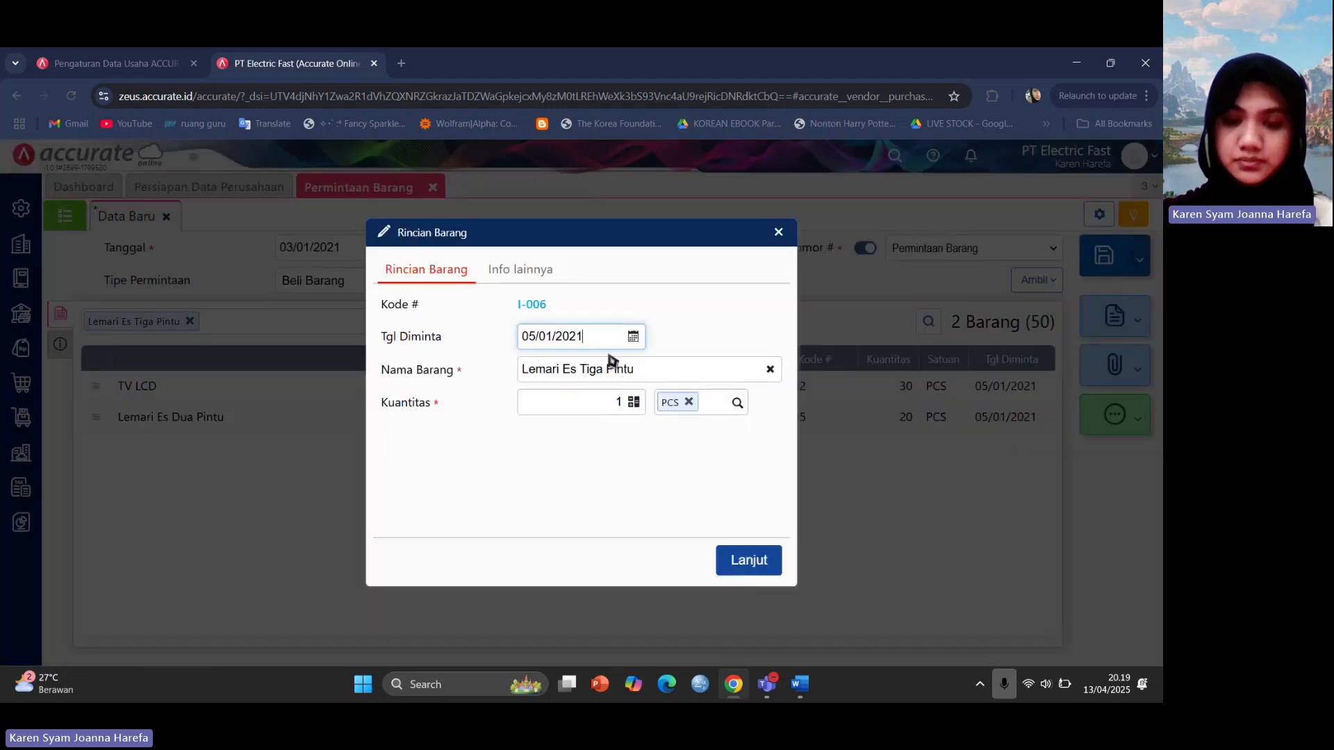
key("Tab")
key("Tab")
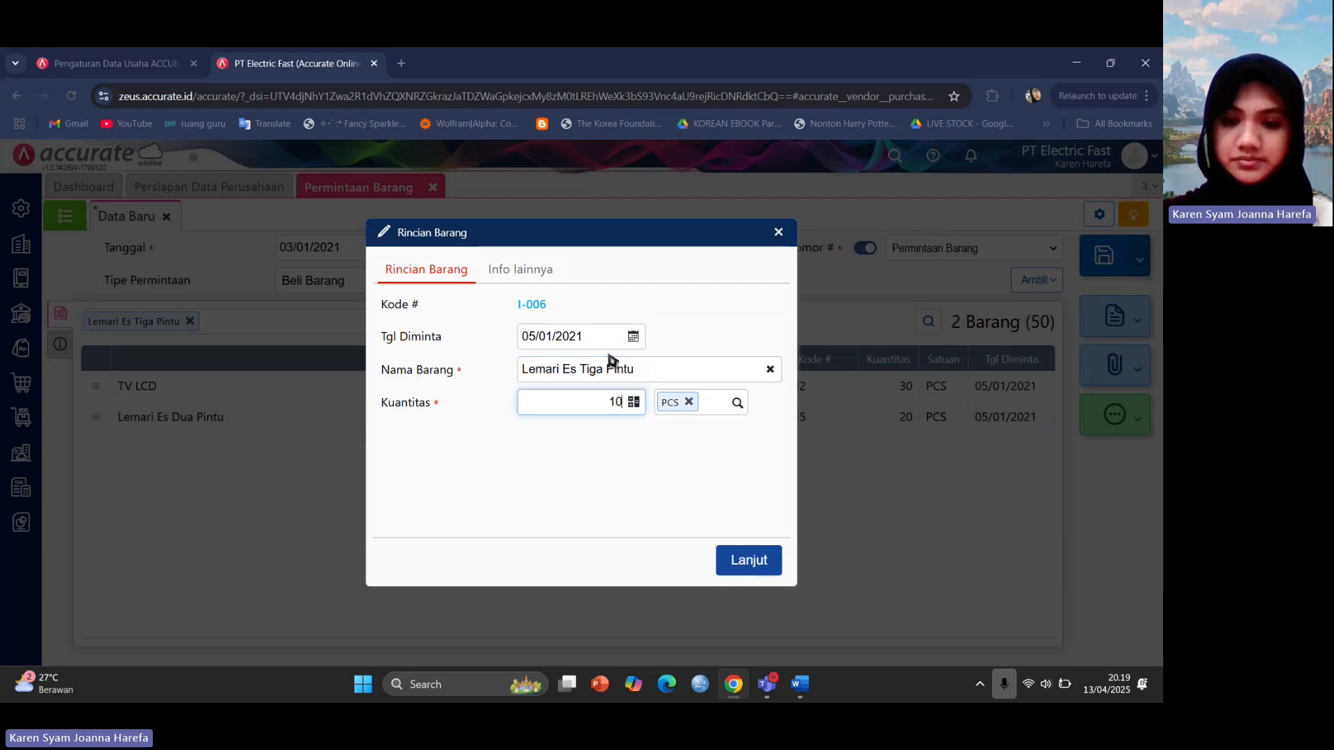
type("0")
left_click(756, 562)
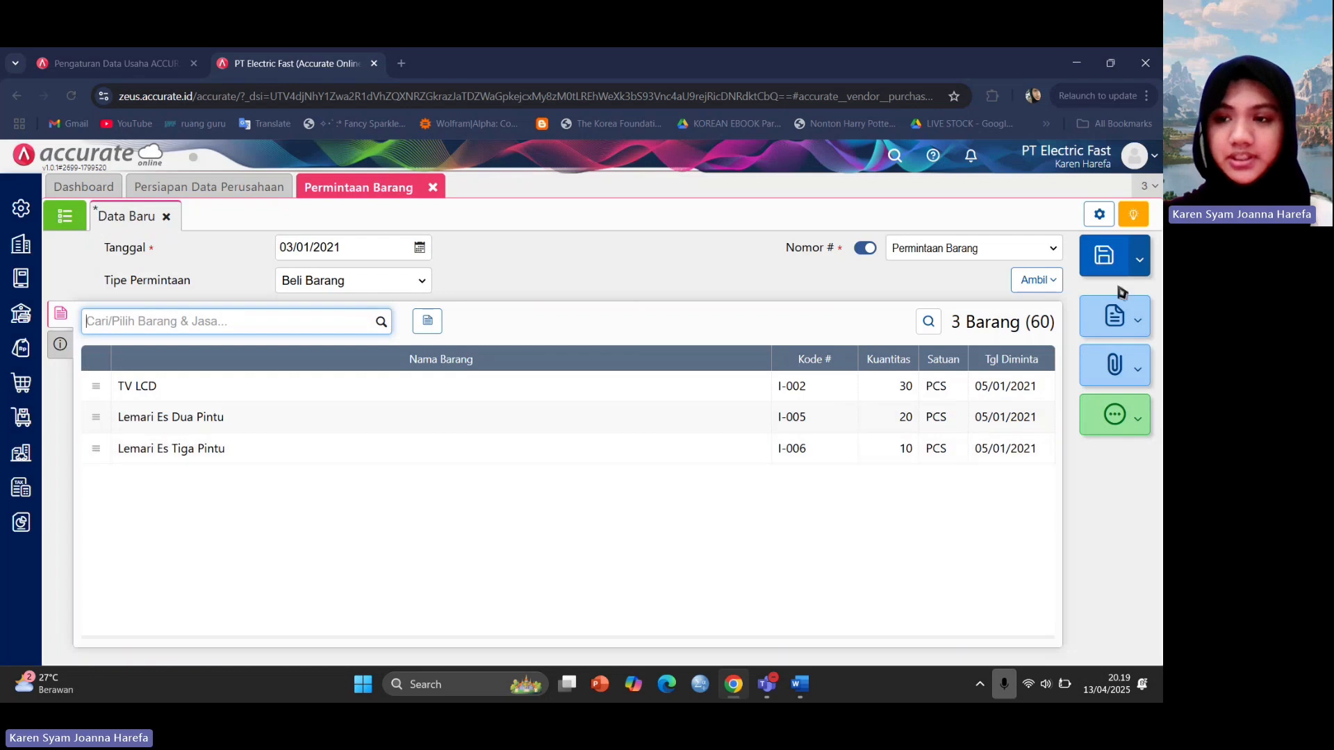
left_click(1112, 272)
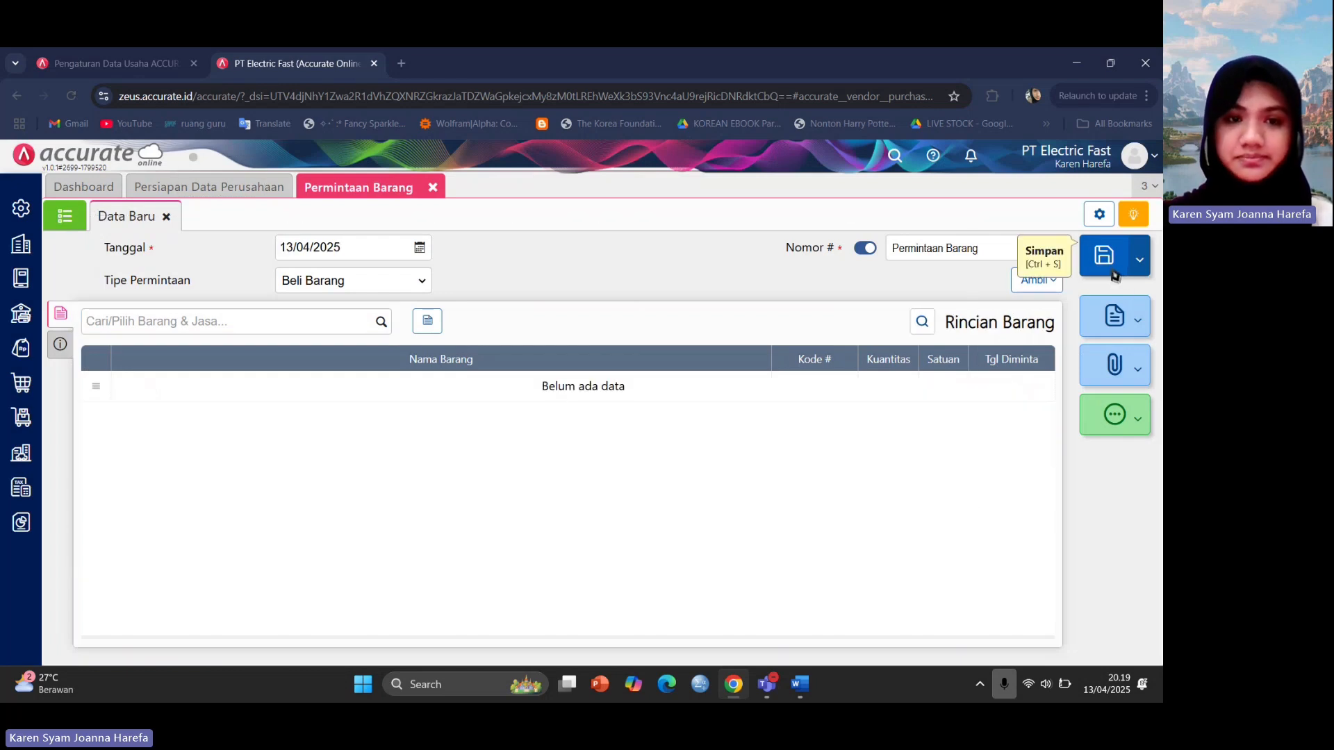
List the saved purchase requests, then read the Purchase Order section in Word.
left_click(64, 217)
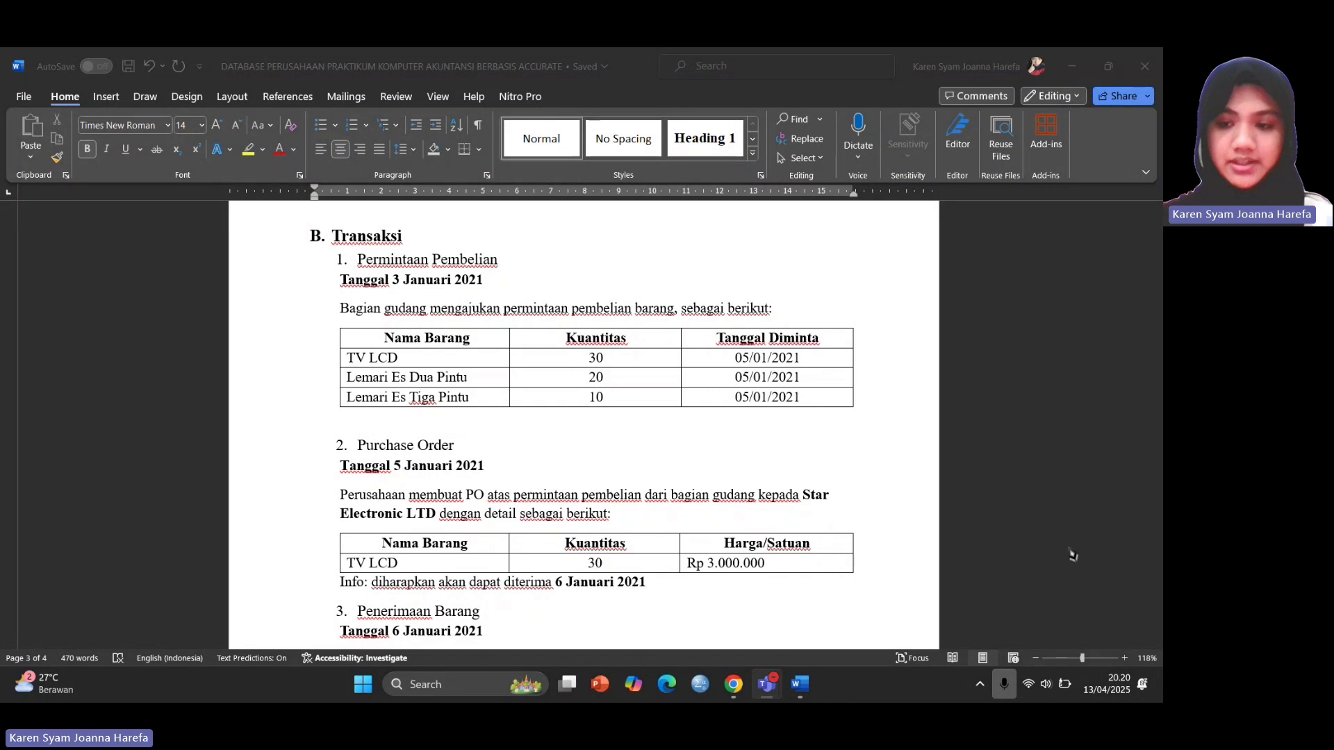
scroll(394, 401, "down", 1)
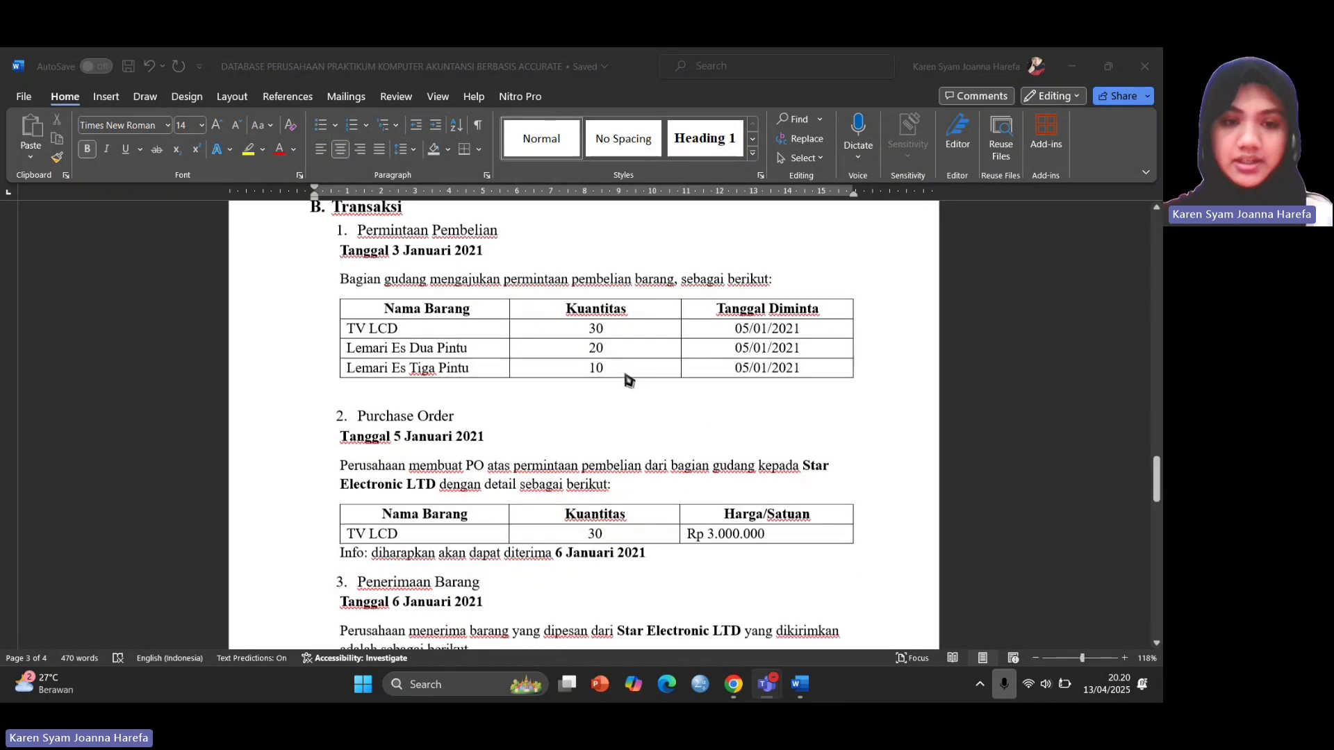
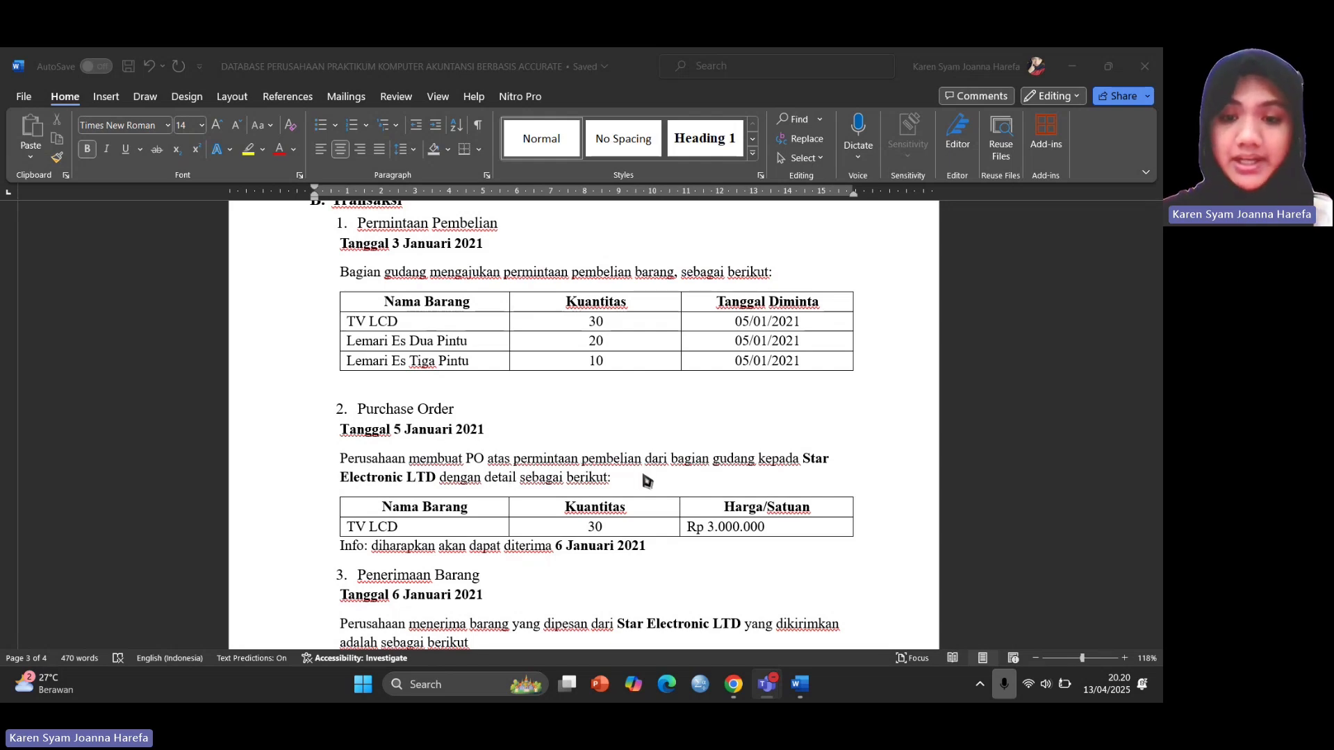
Scroll the Word brief to the Purchase Order and Penerimaan Barang notes, then return to Accurate Online.
scroll(749, 475, "down", 1)
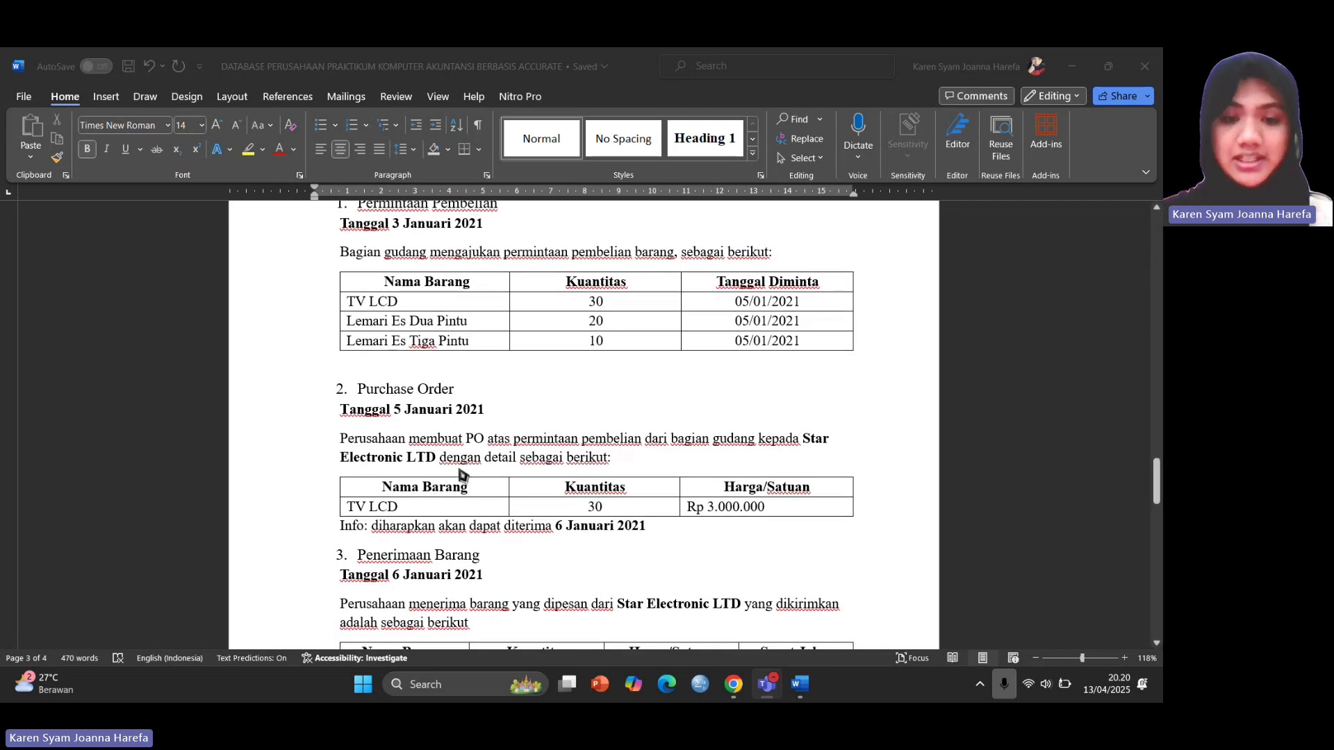
scroll(461, 477, "down", 1)
scroll(490, 463, "down", 1)
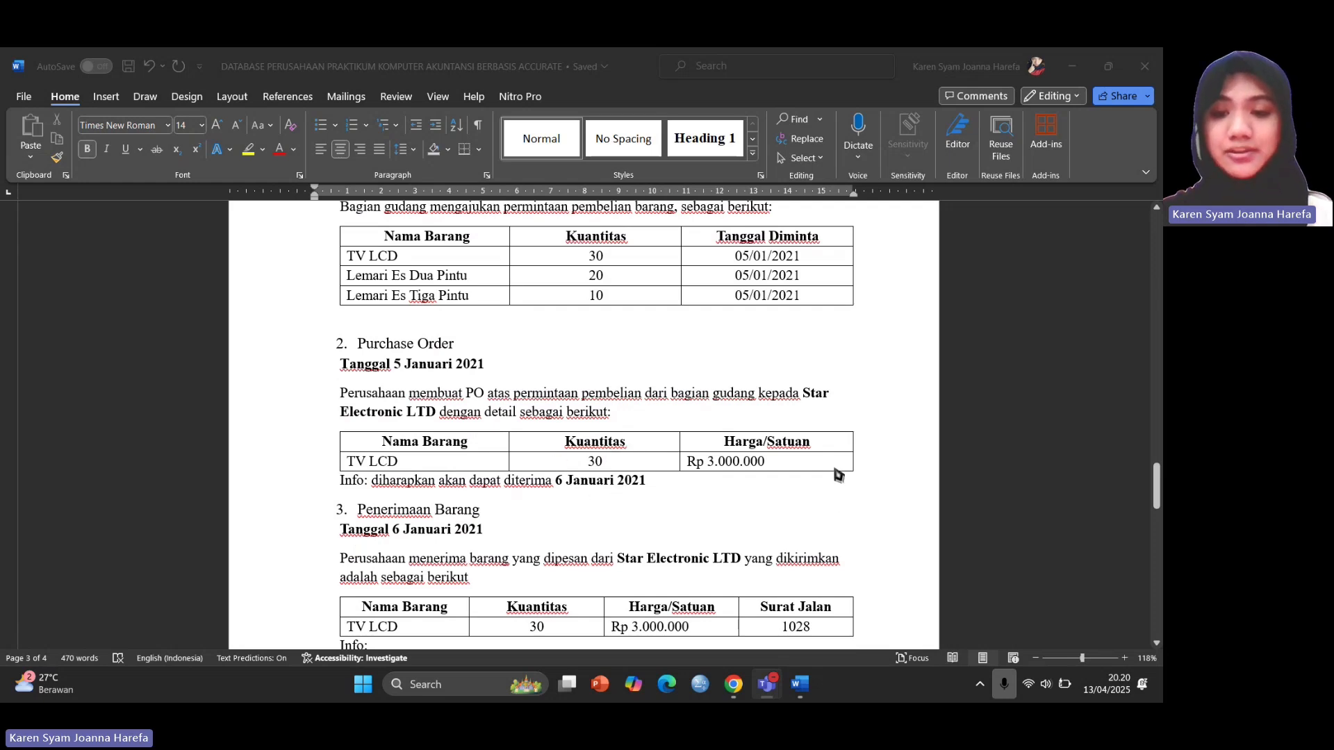
left_click(728, 692)
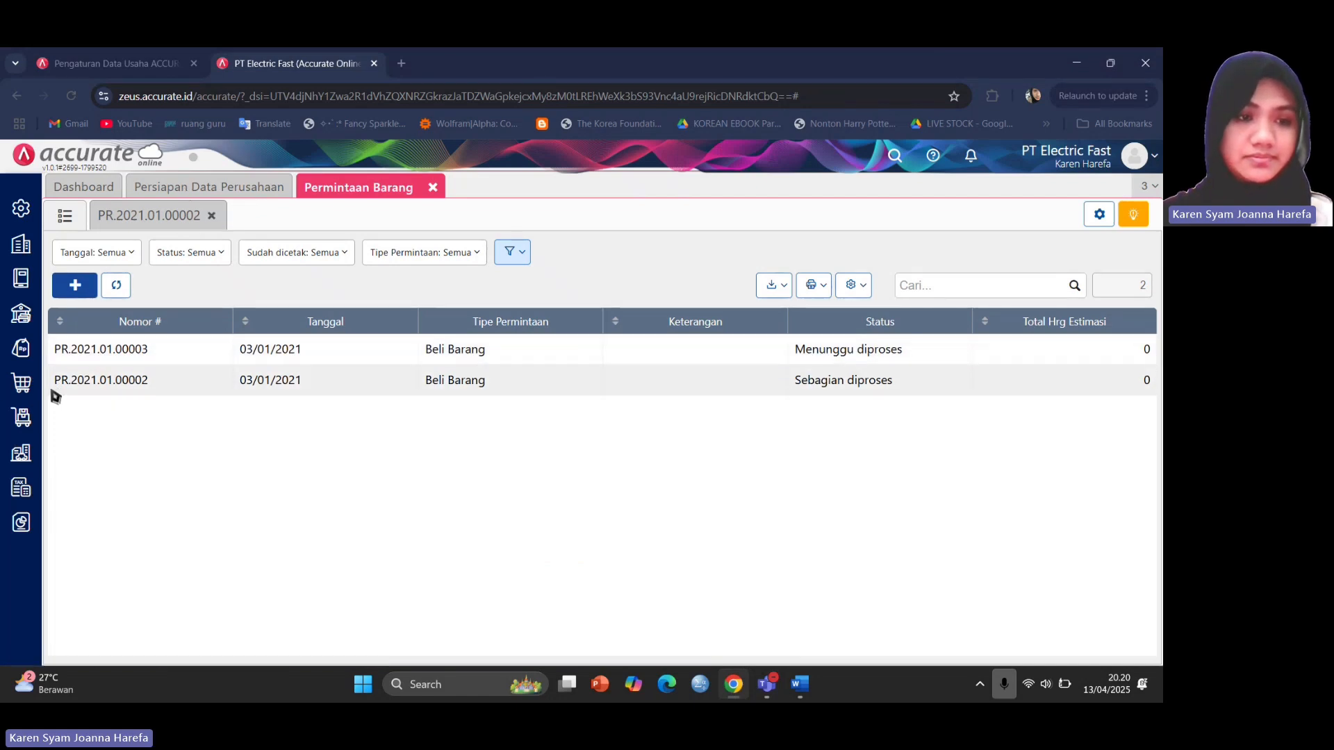
Start a new purchase order with Star Electronic LTD as the supplier.
left_click(33, 393)
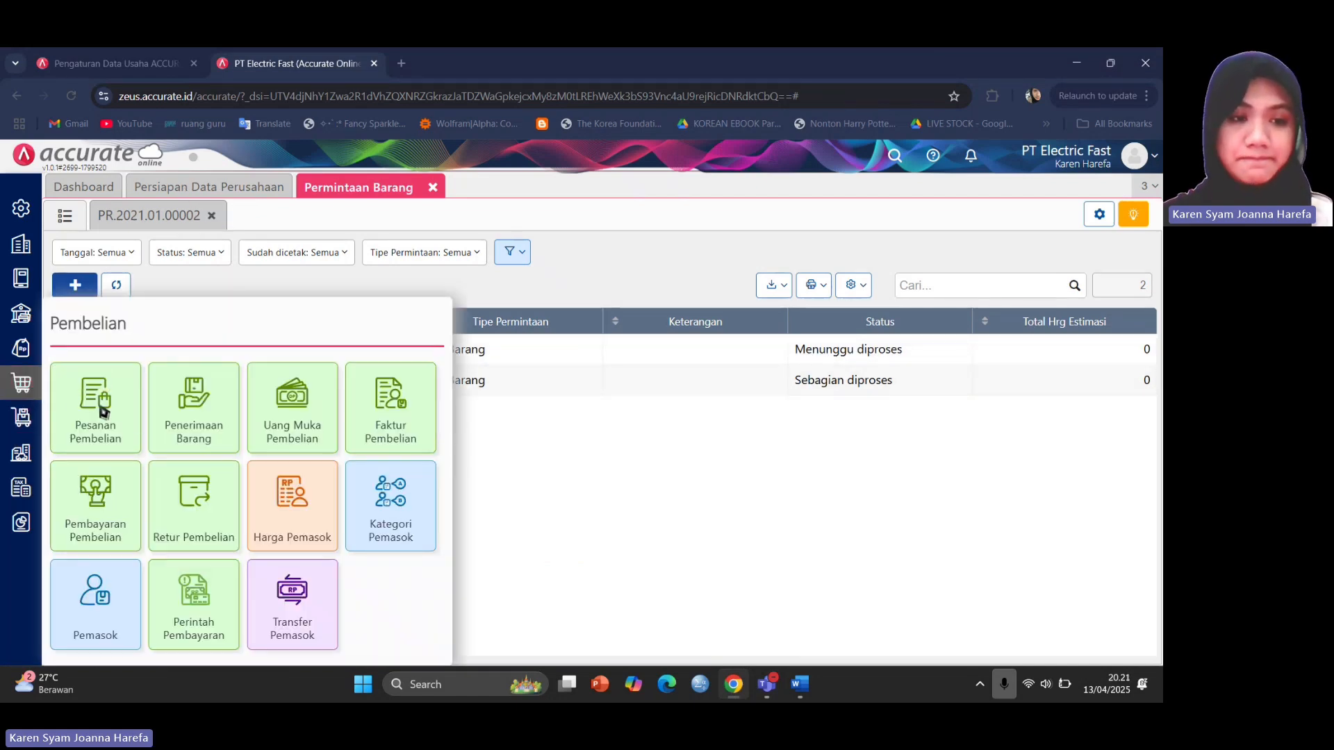
left_click(122, 418)
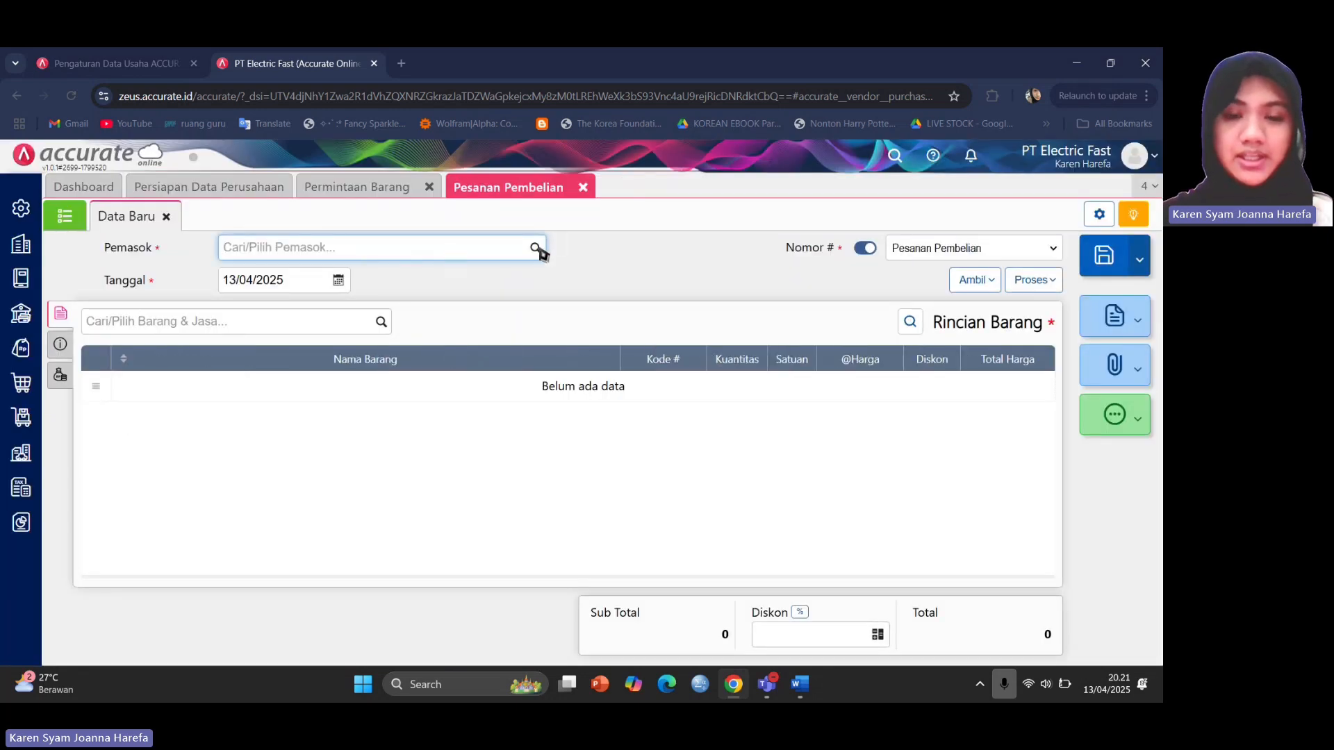
left_click(536, 248)
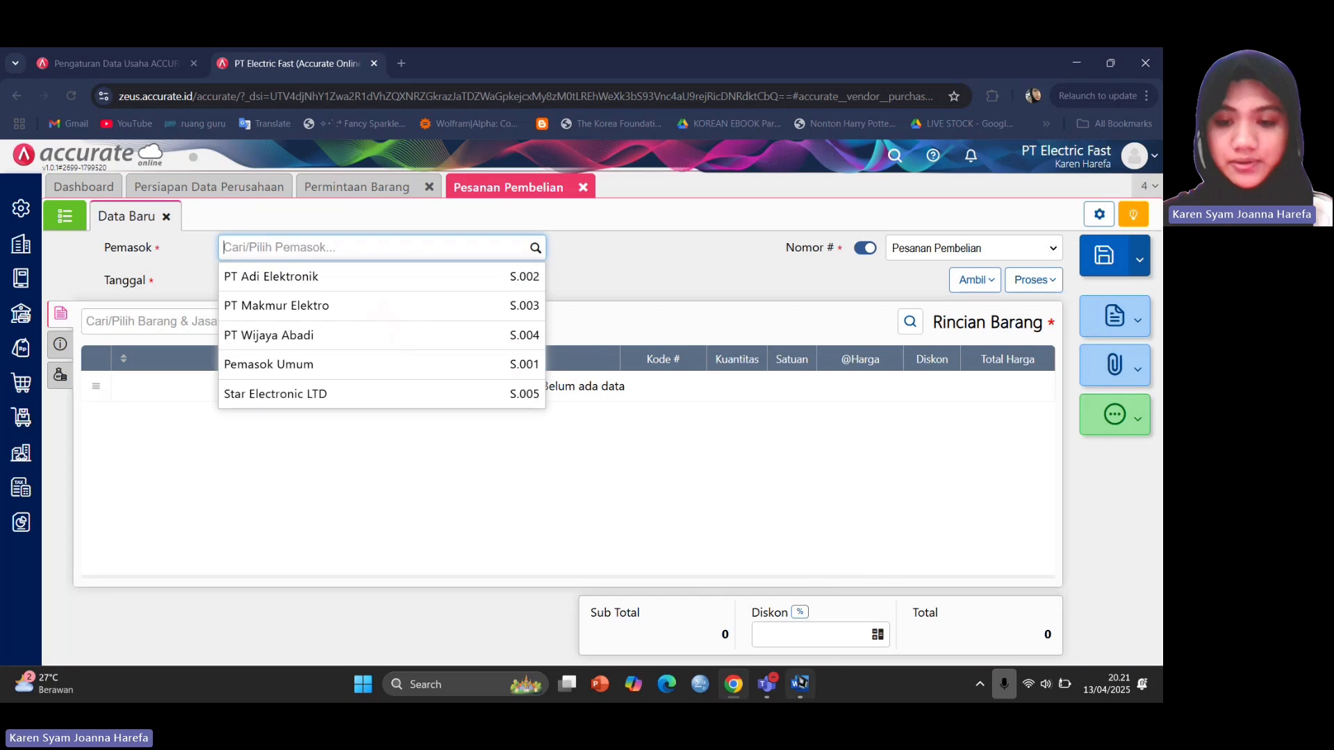
left_click(802, 686)
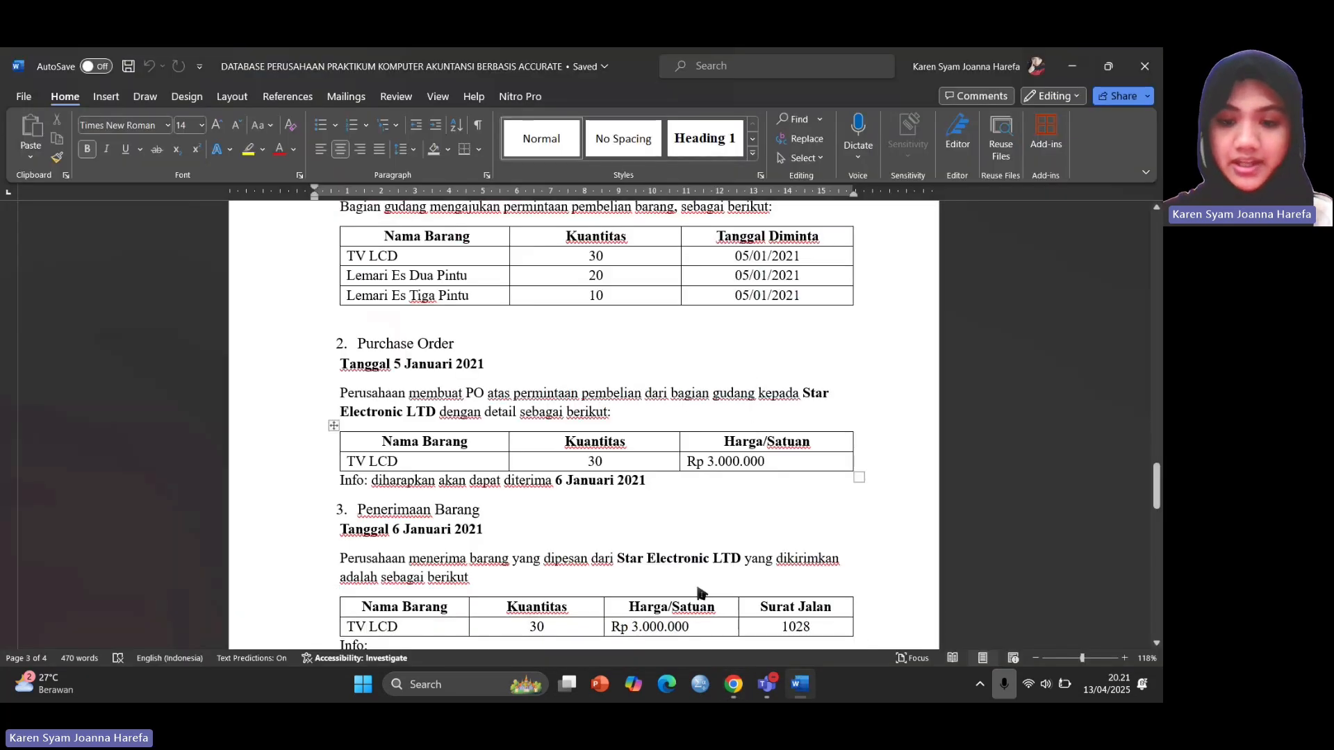
mouse_move(733, 685)
left_click(733, 601)
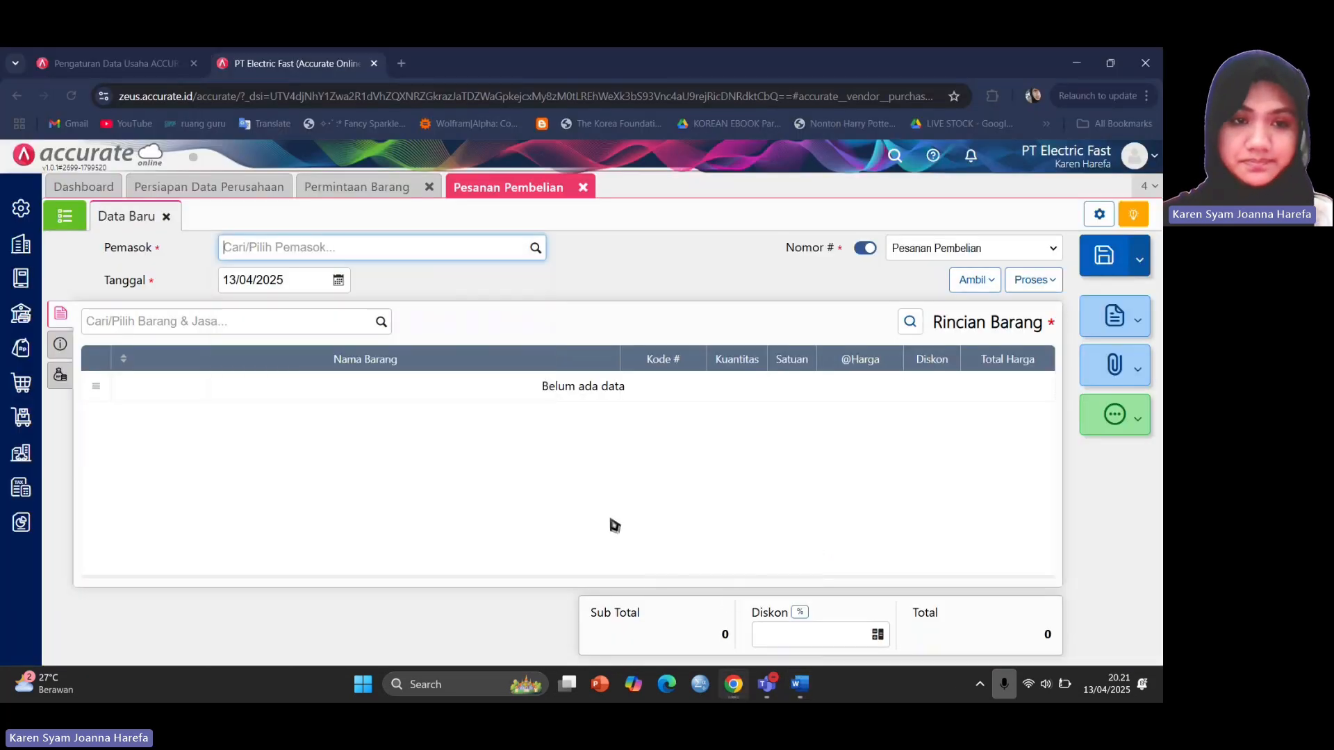
left_click(536, 248)
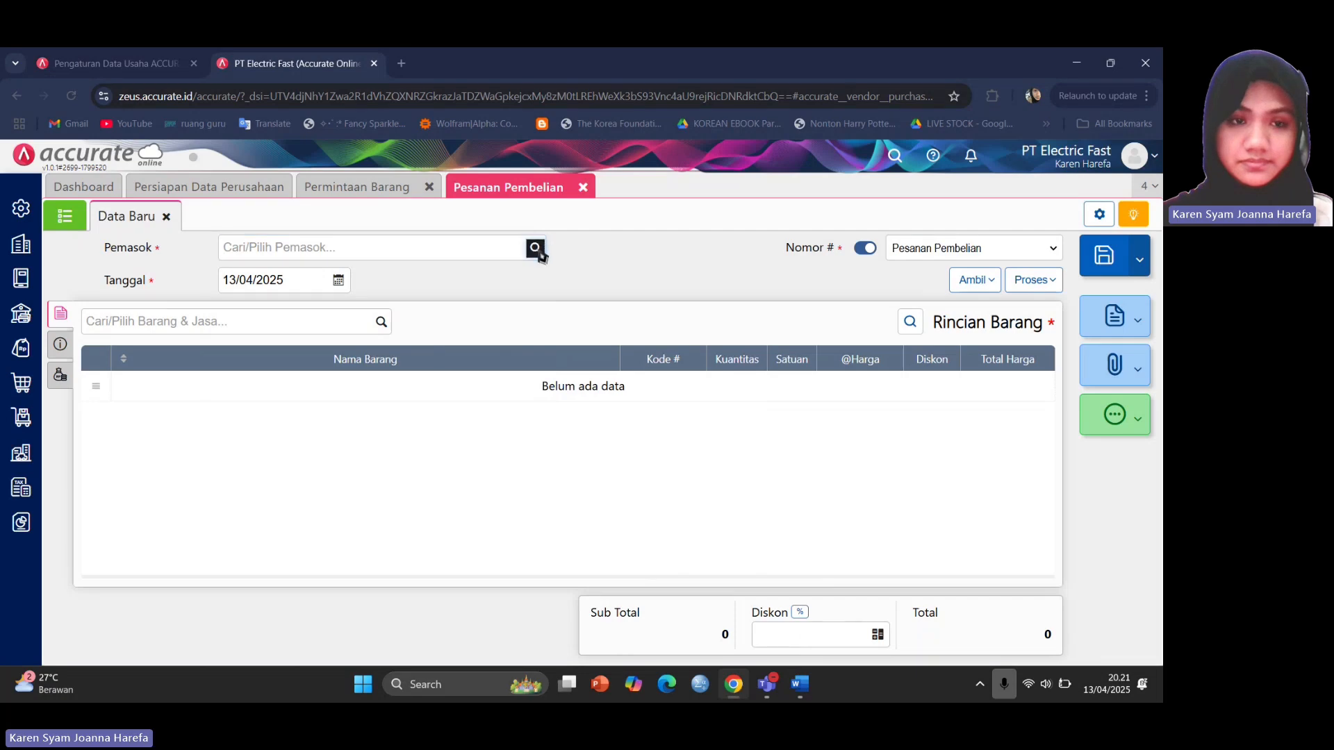
left_click(381, 396)
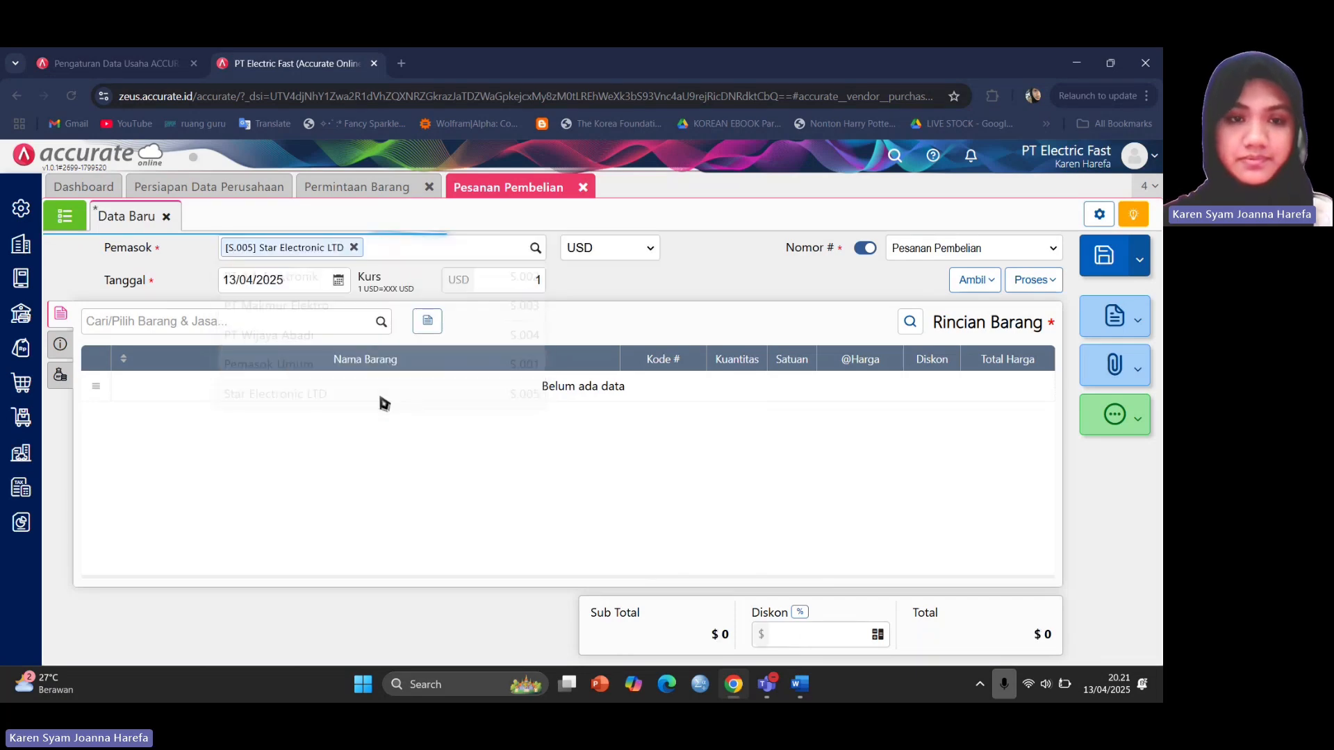
Set the order currency to IDR and the order date to 05/01/2021.
left_click(650, 256)
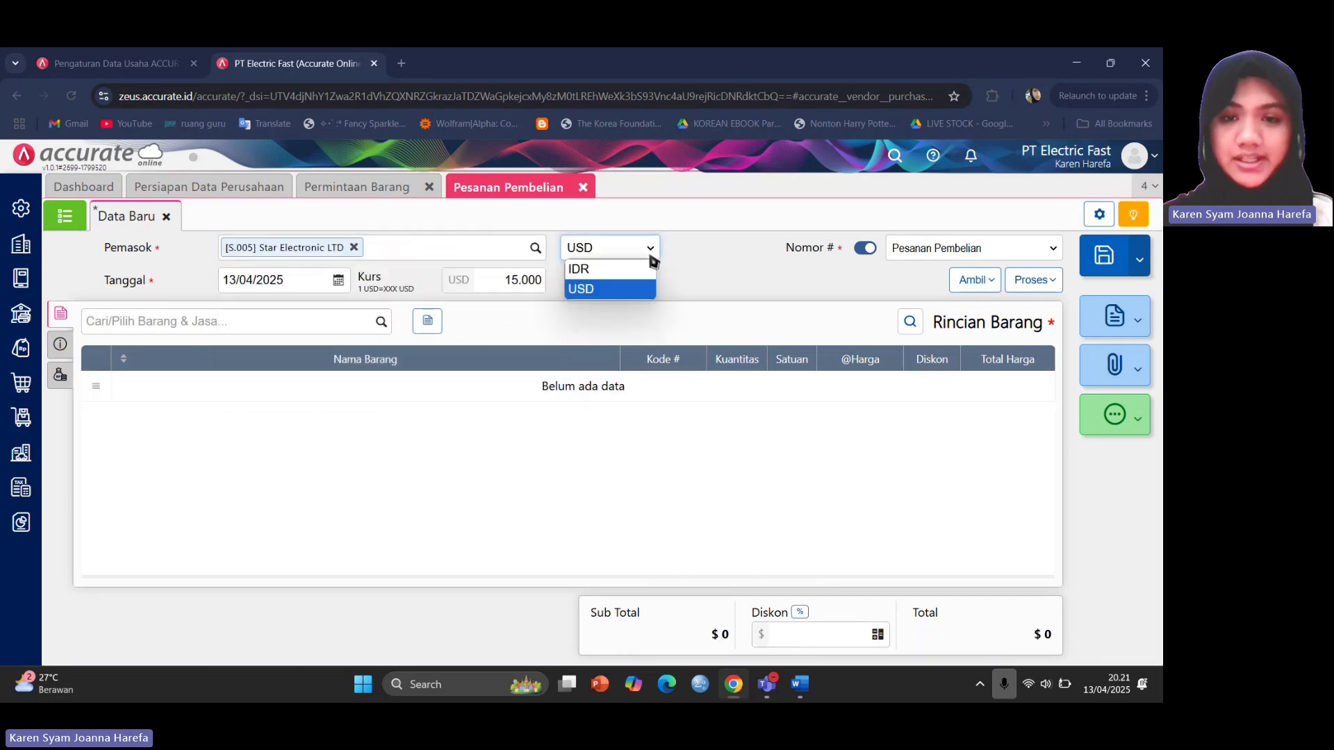
left_click(629, 268)
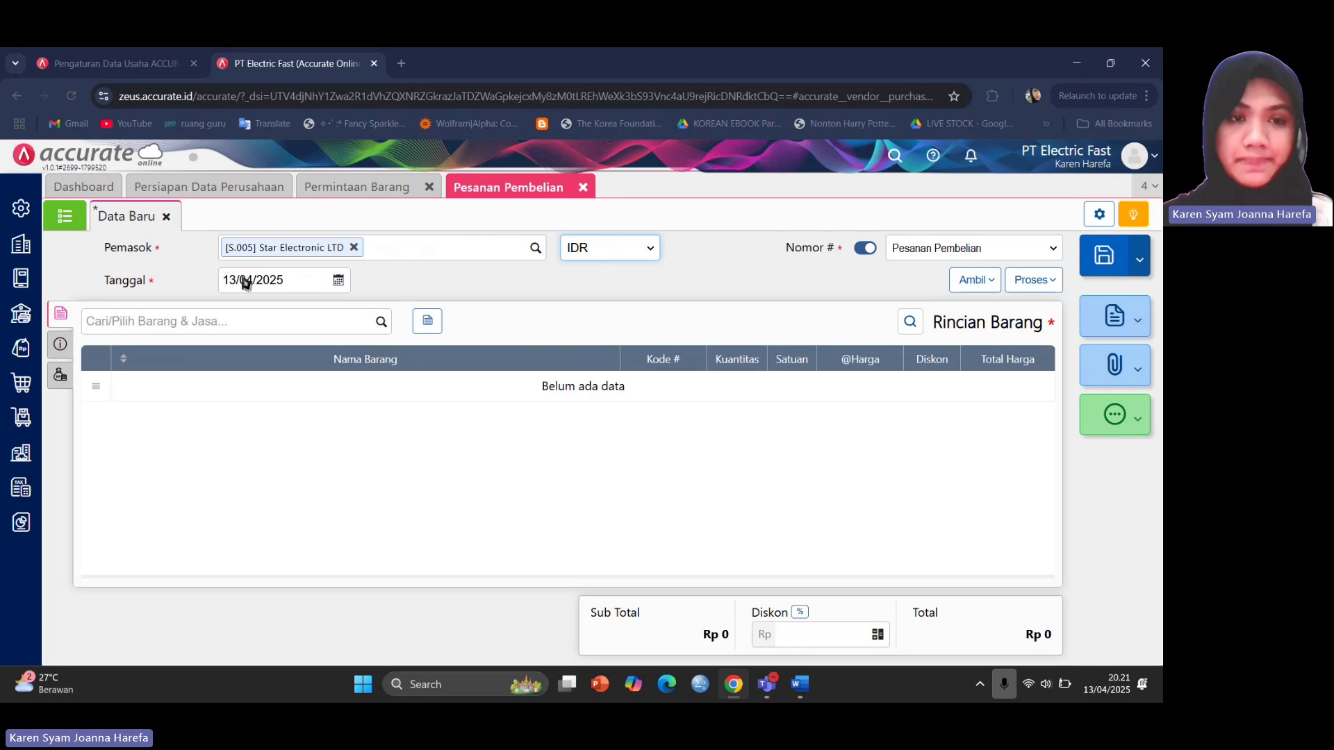
left_click(800, 688)
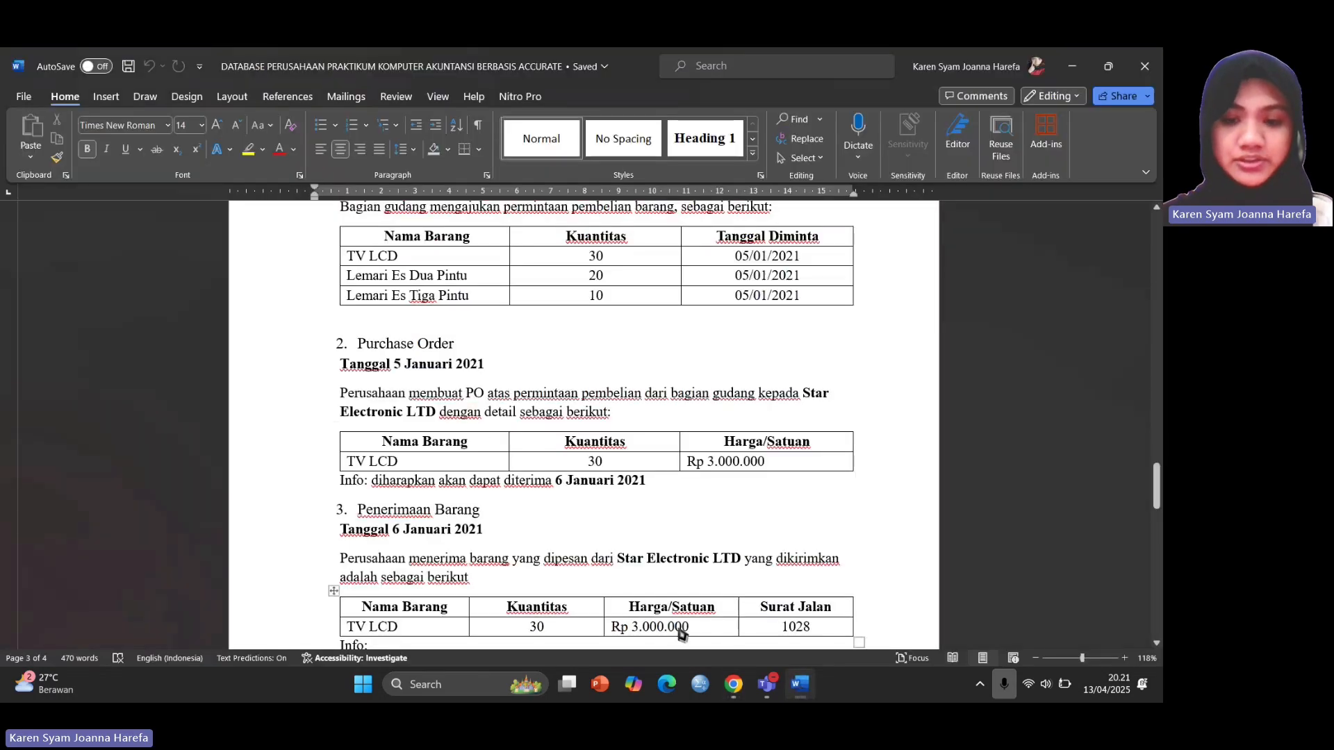
left_click(731, 687)
left_click(298, 280)
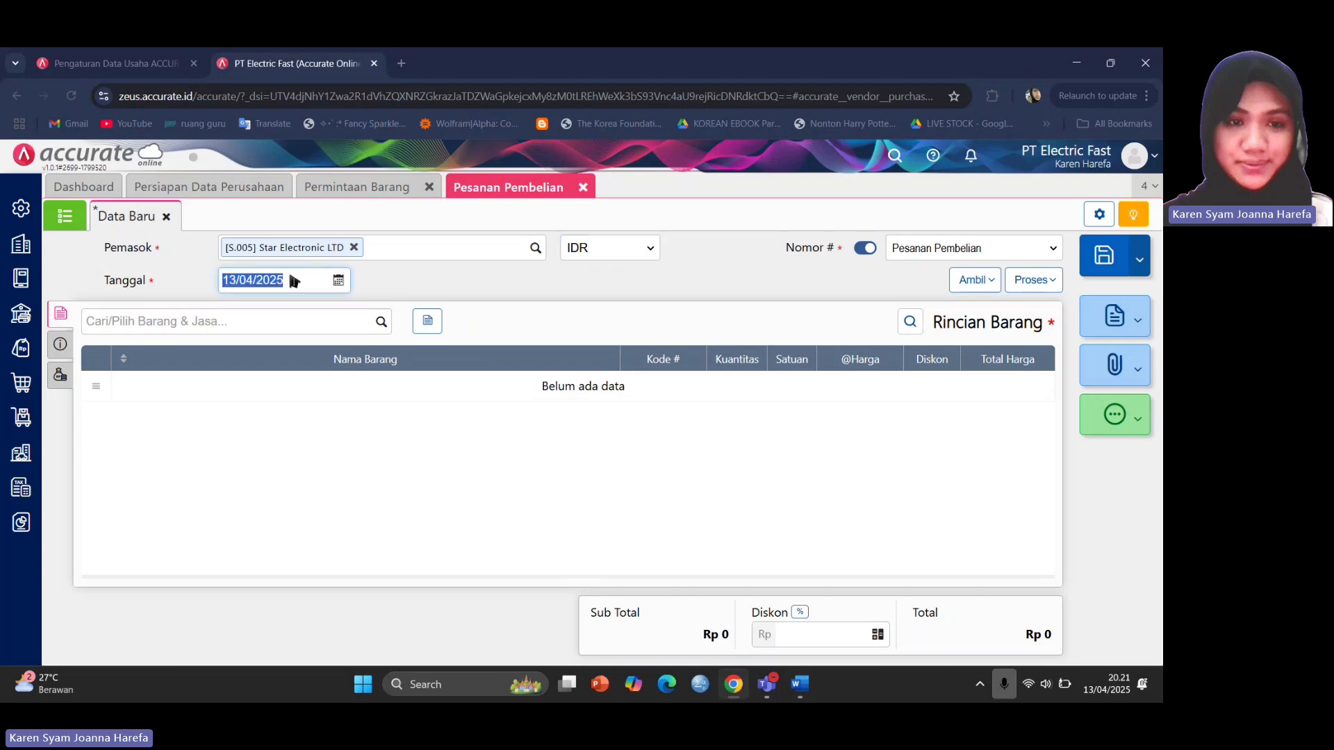
type("050")
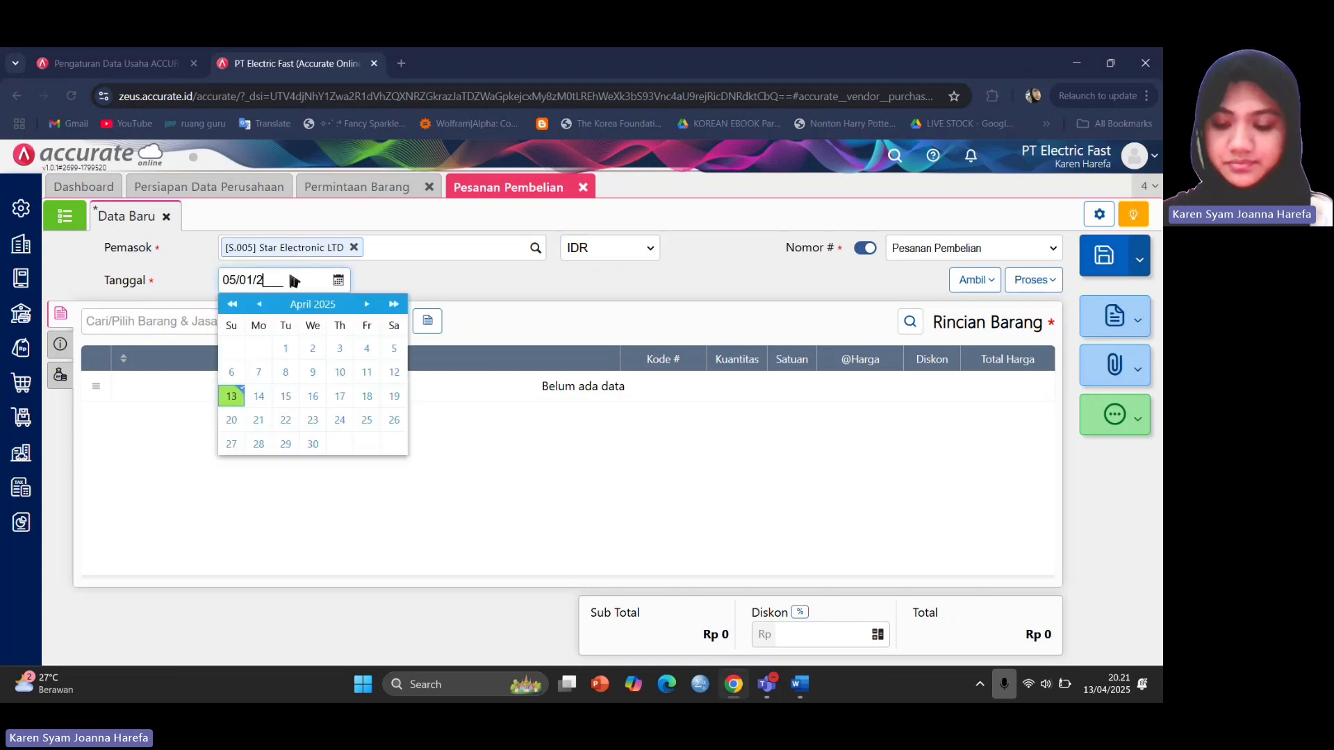
left_click(580, 442)
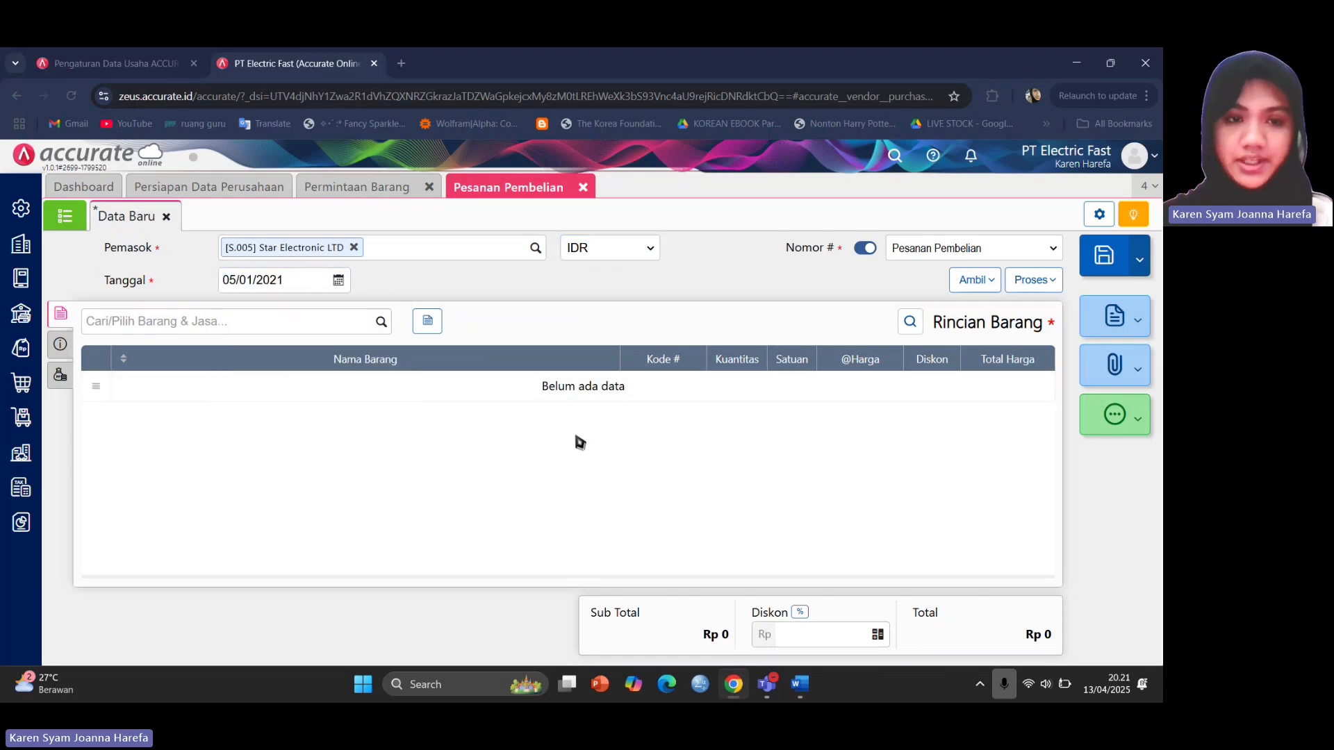
Copy only the TV LCD line (30 PCS) from request PR.2021.01.00003, excluding the Lemari Es items.
left_click(976, 280)
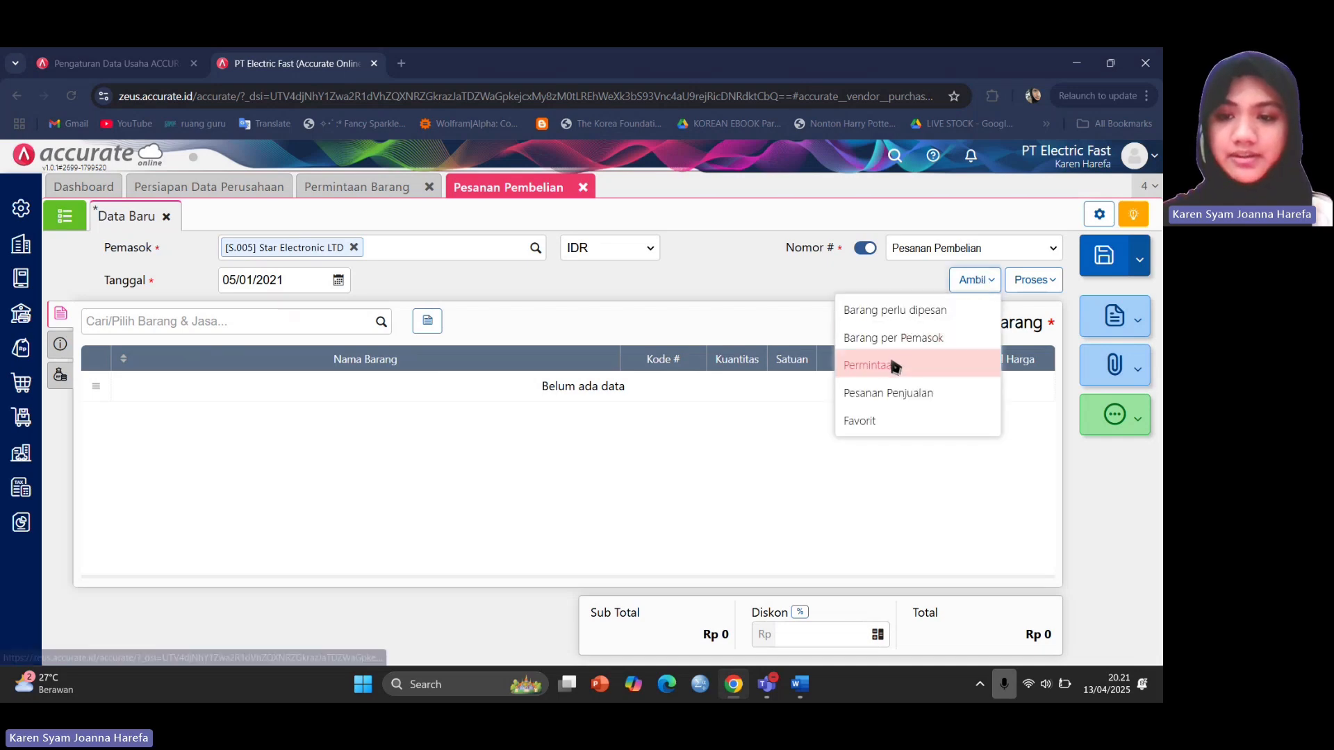
left_click(932, 365)
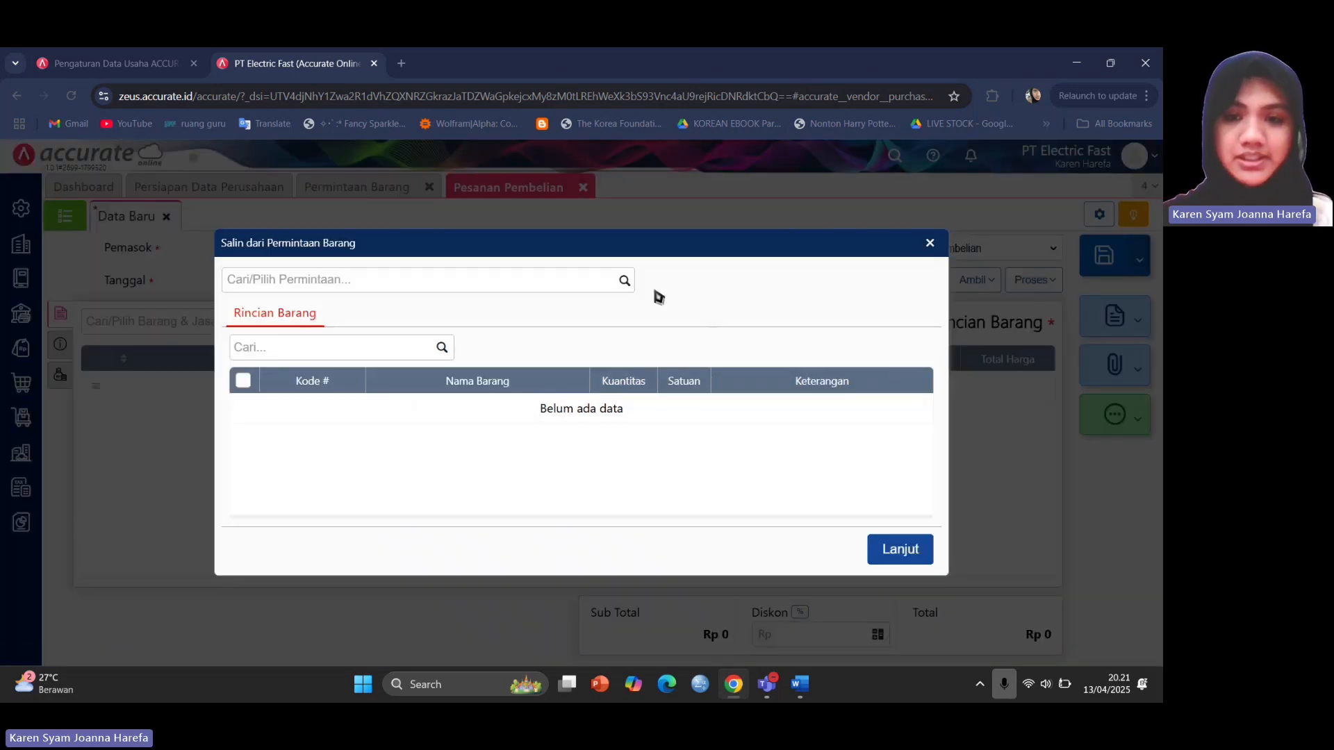
left_click(622, 282)
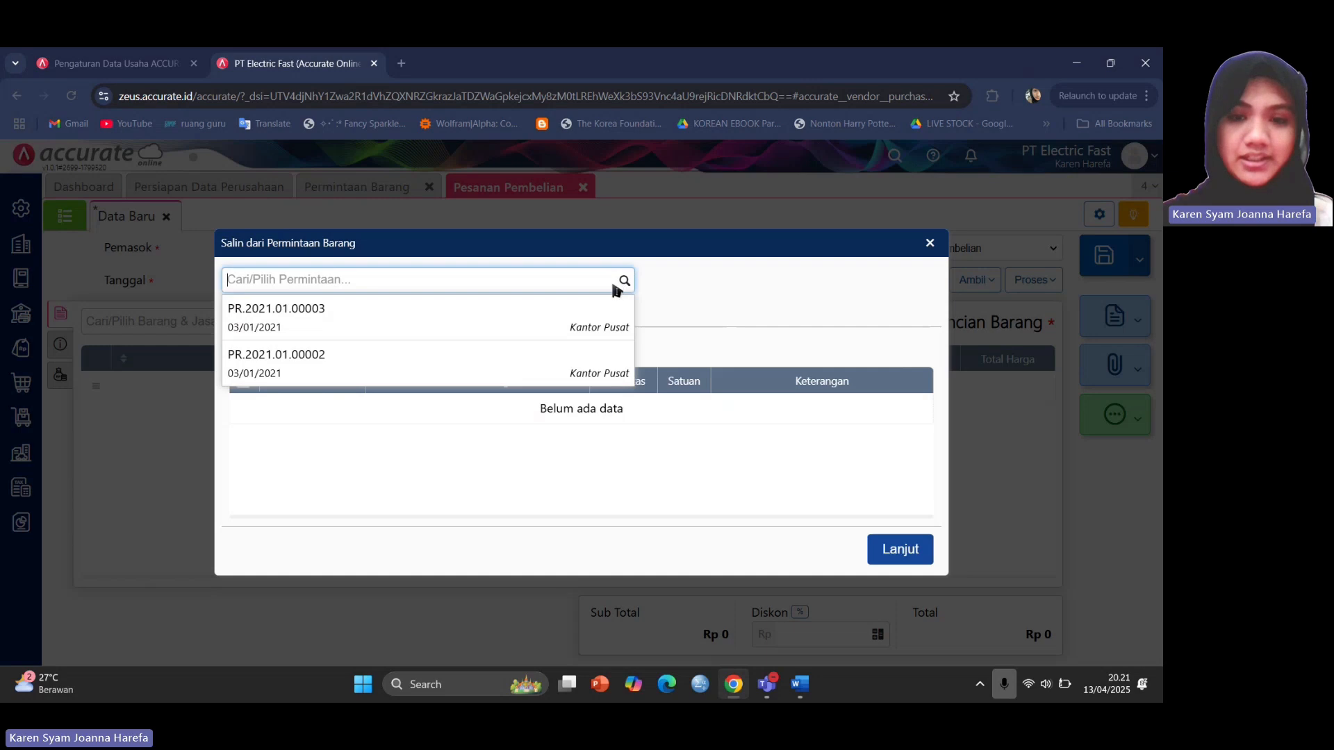
left_click(318, 322)
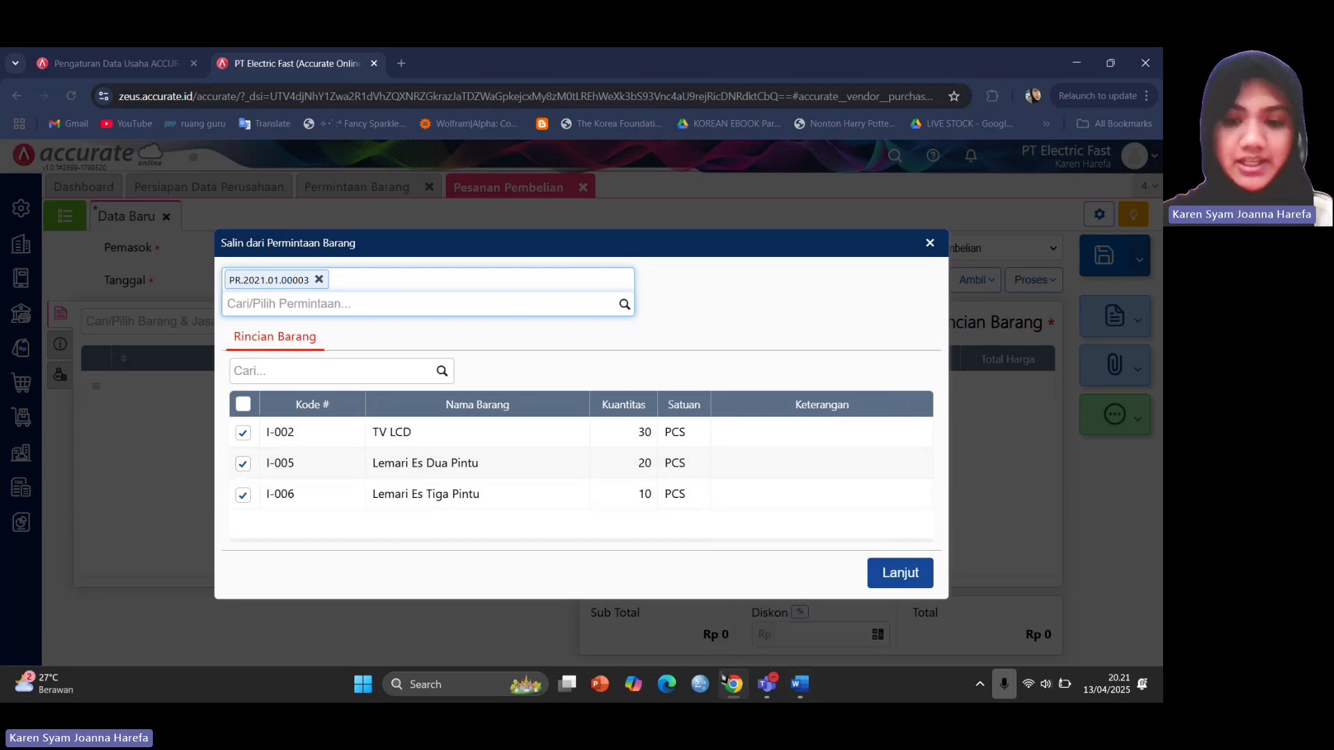
mouse_move(800, 684)
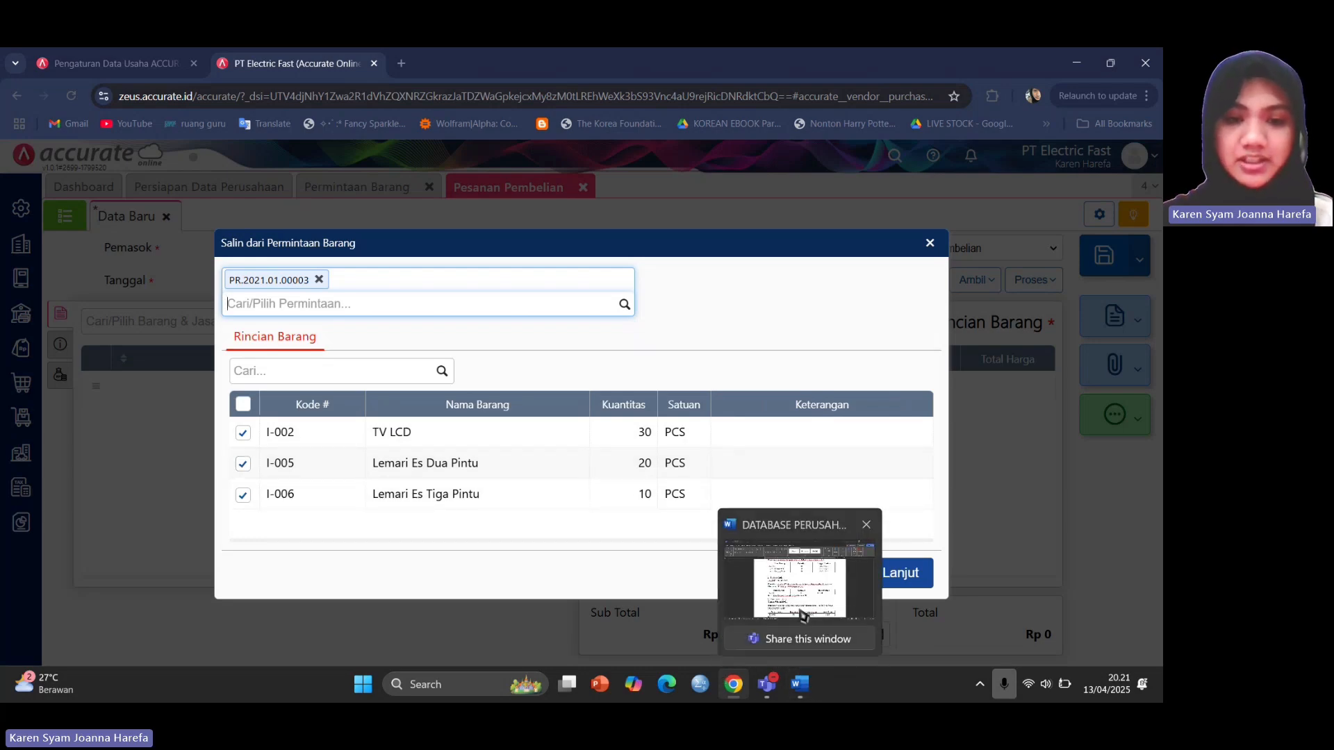
left_click(802, 615)
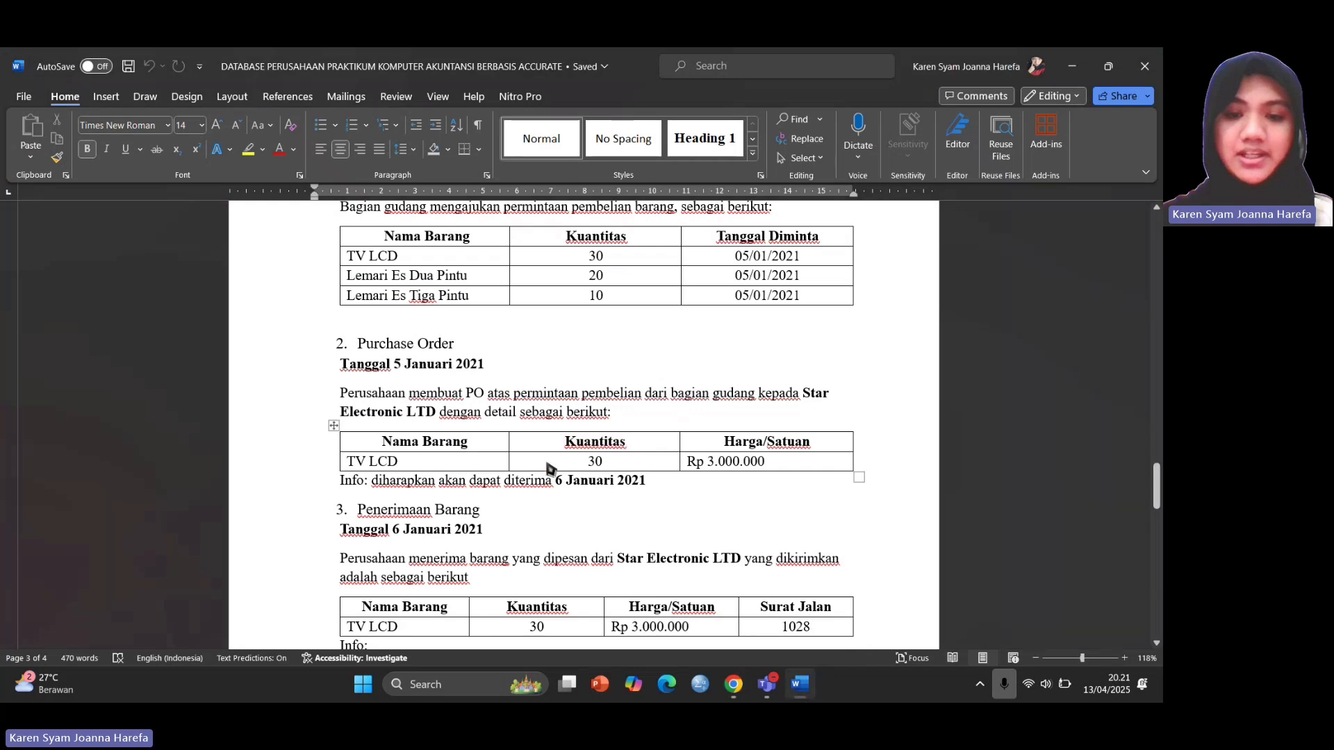
mouse_move(734, 686)
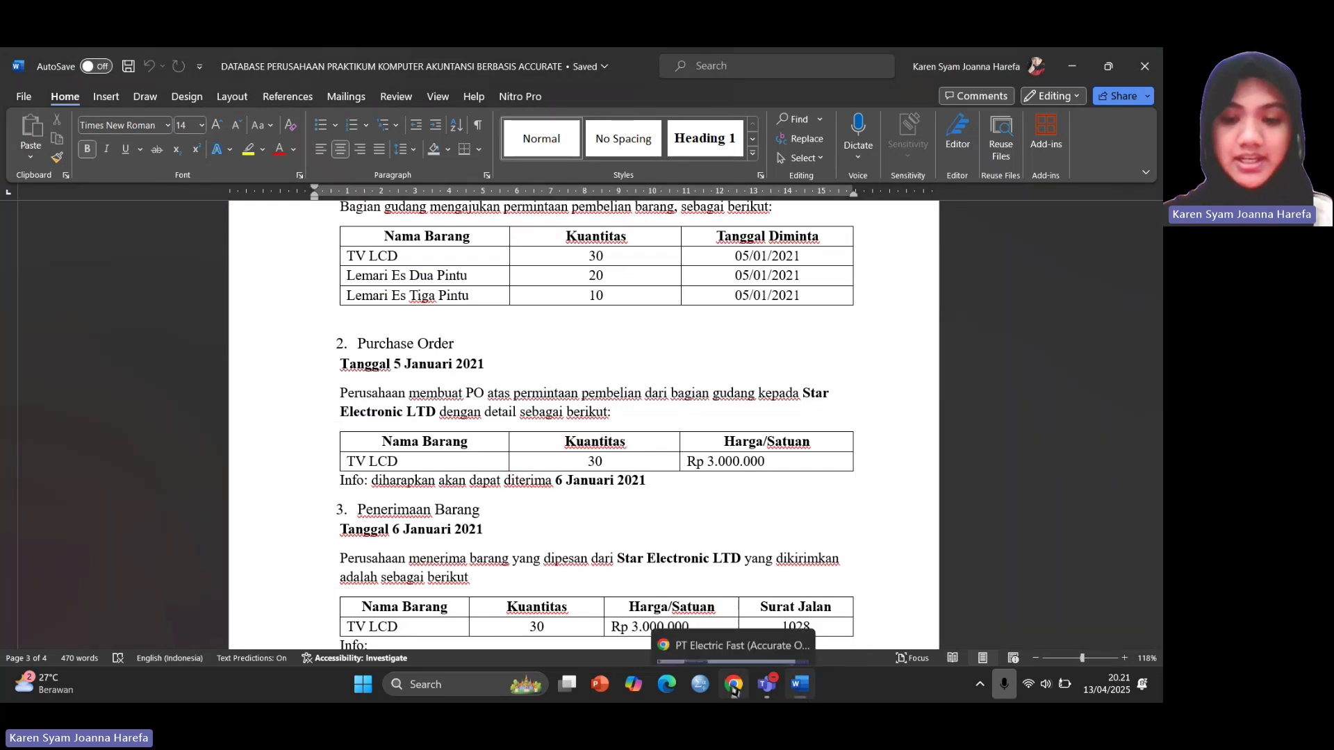
left_click(712, 596)
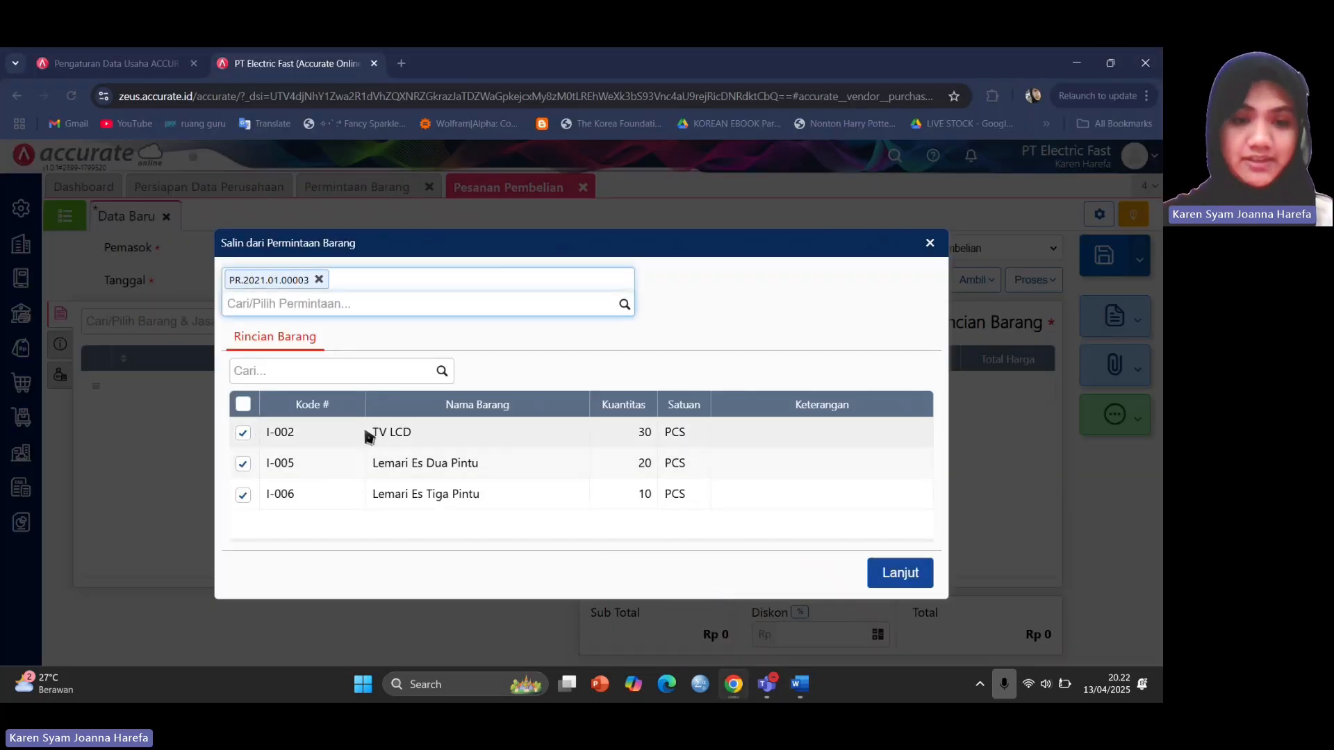
left_click(243, 465)
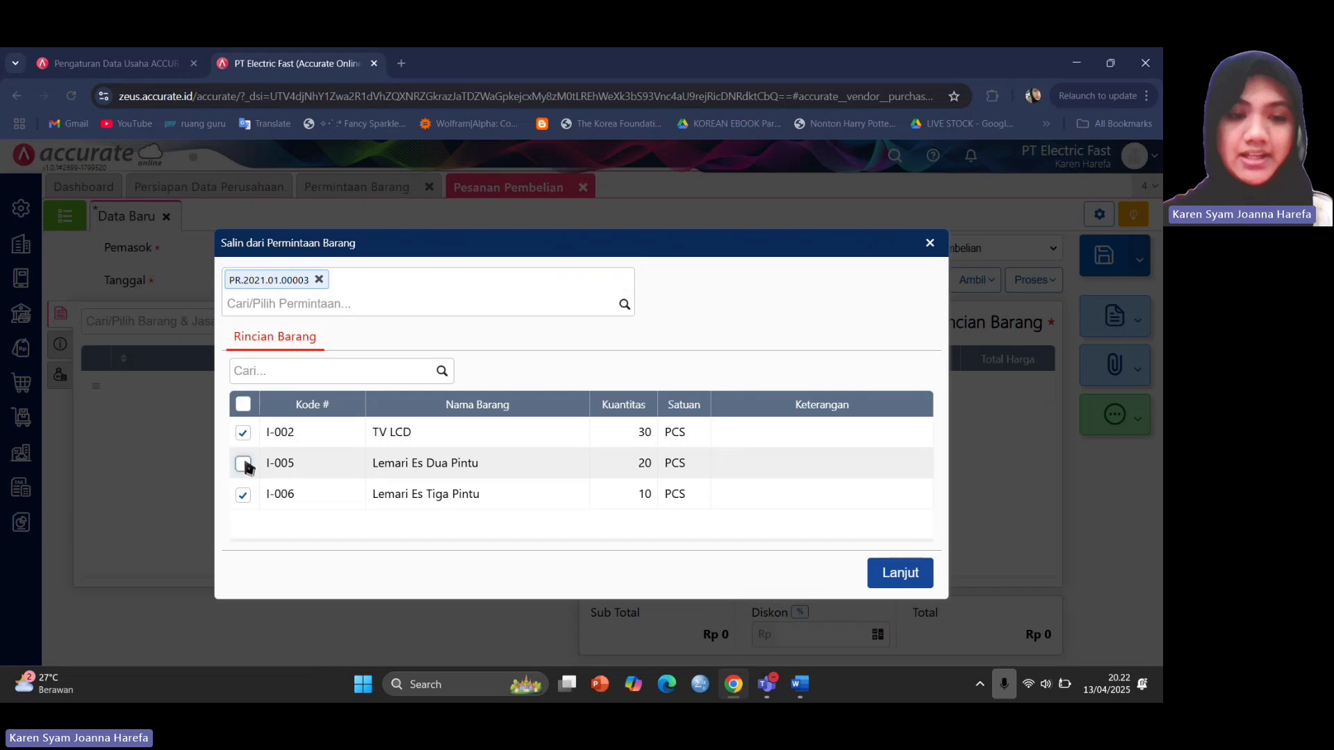
left_click(915, 576)
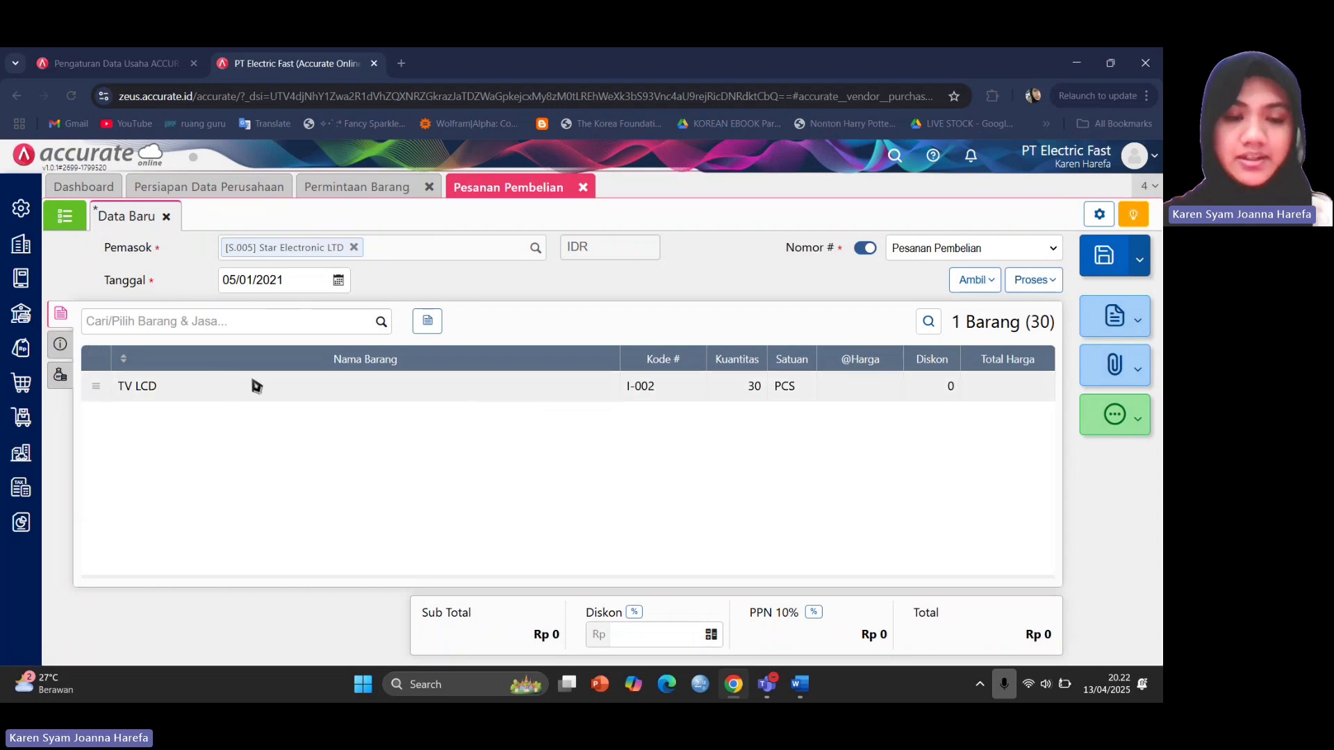
Price TV LCD at 3,000,000 per unit, giving Rp 90,000,000 and an order total of Rp 99,000,000.
left_click(252, 381)
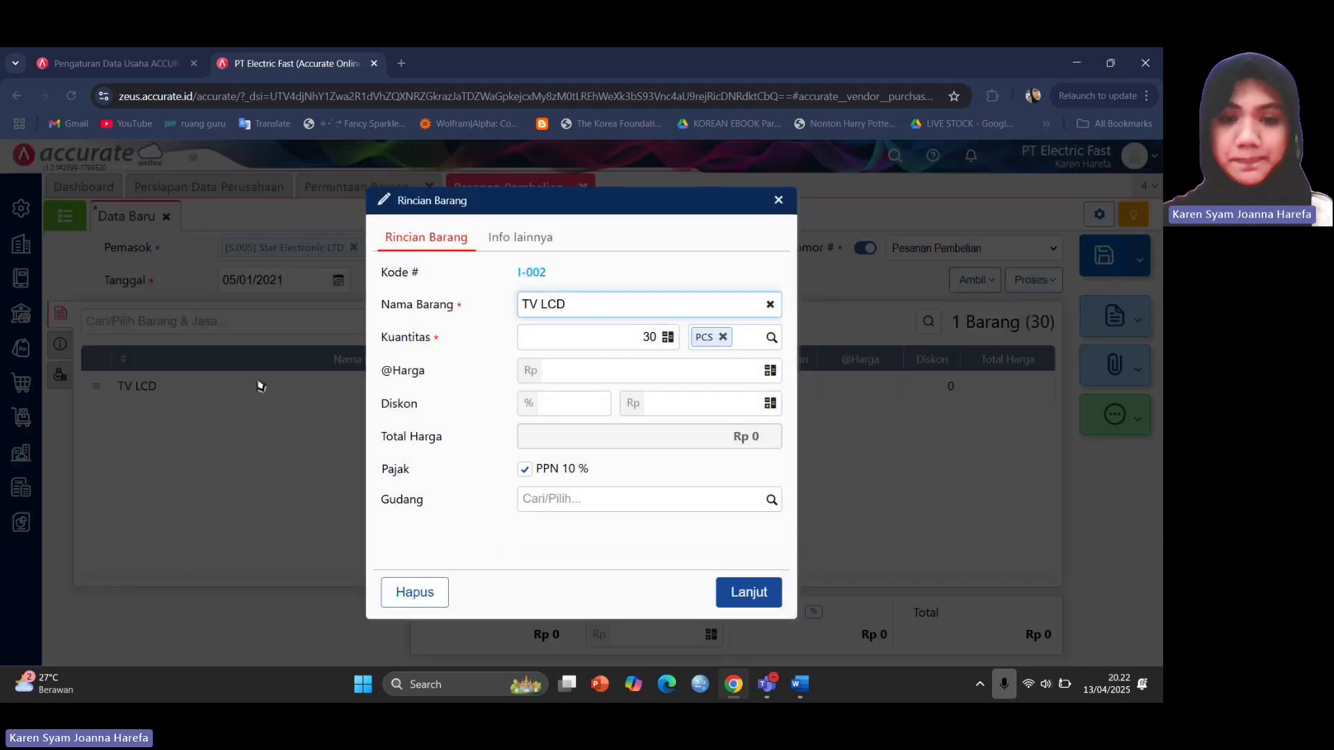
left_click(657, 371)
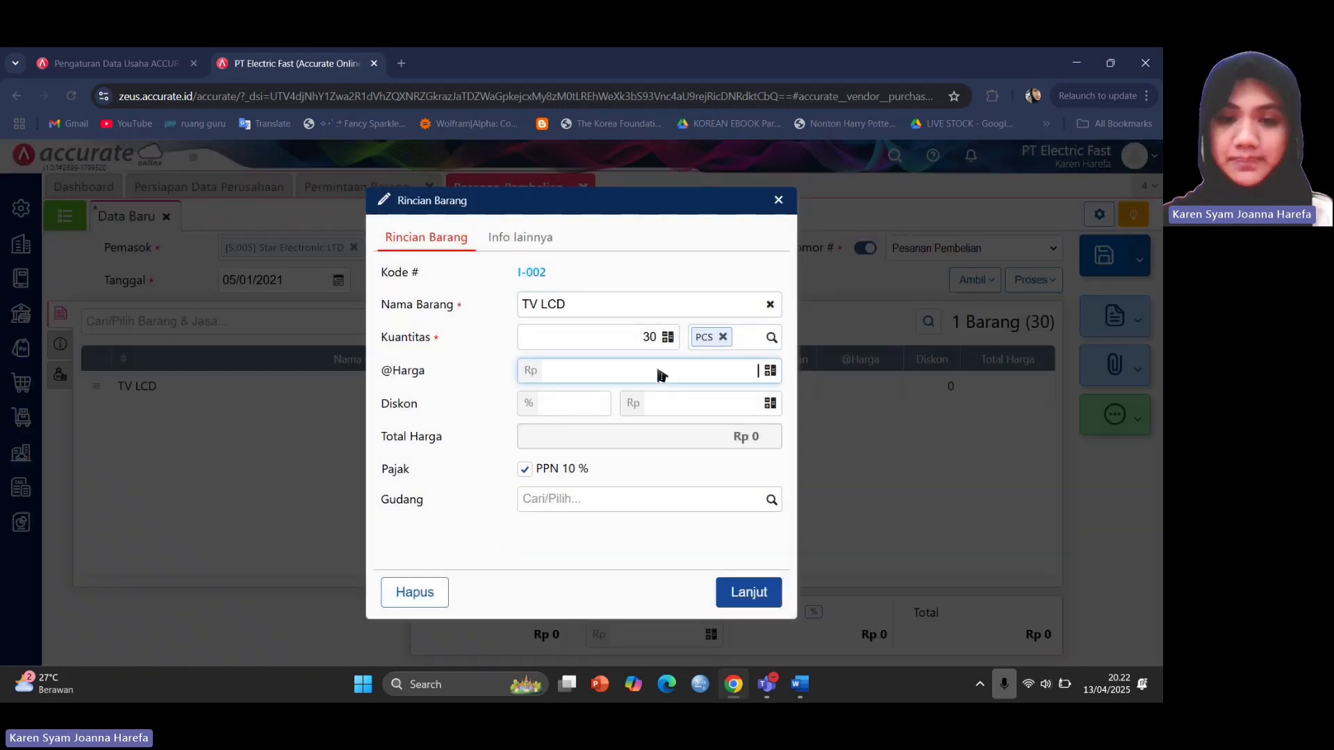
mouse_move(803, 684)
left_click(822, 603)
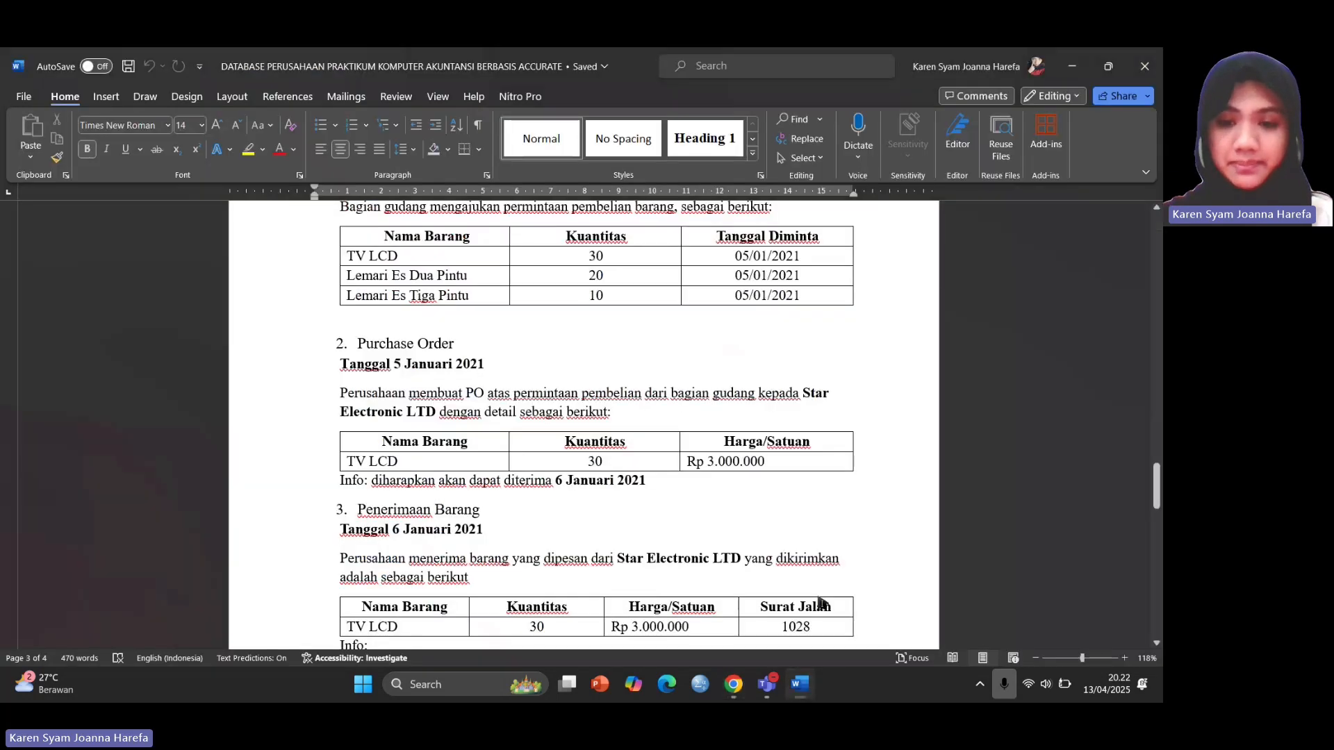
mouse_move(733, 684)
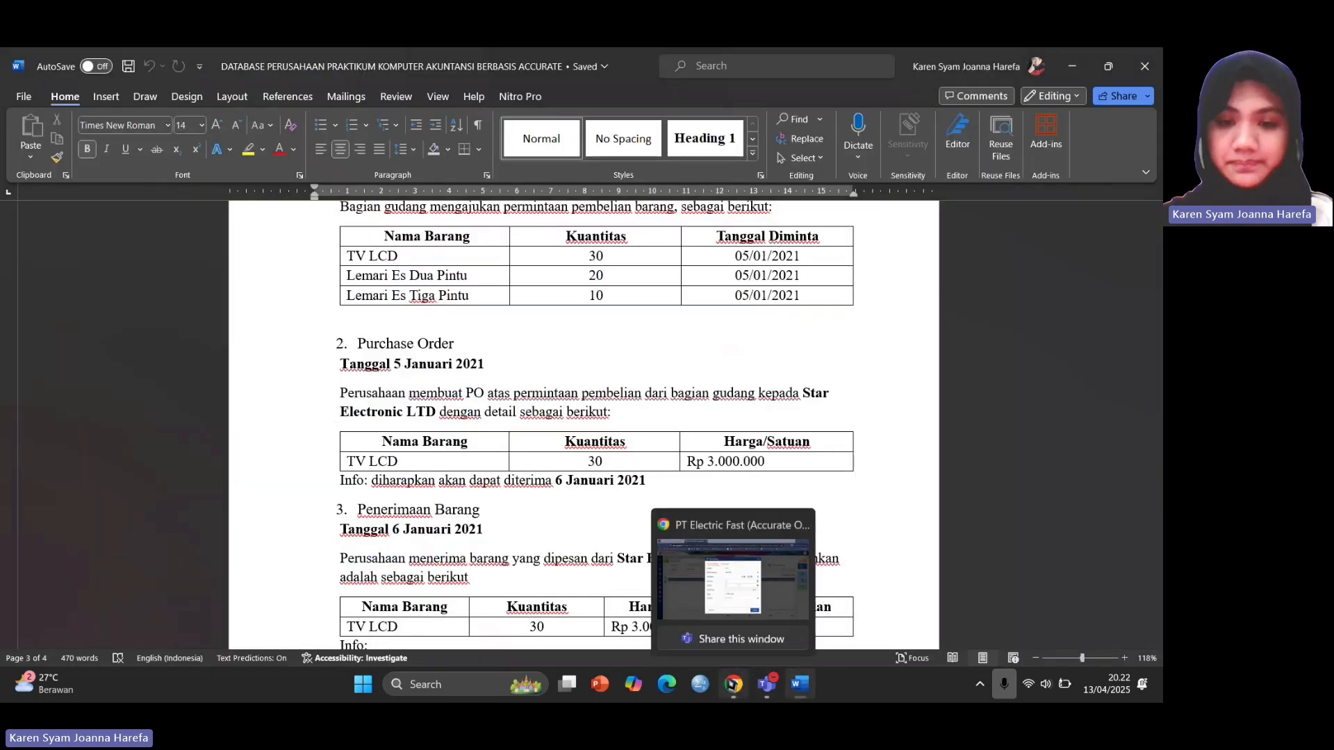
left_click(734, 587)
type("3.000.000")
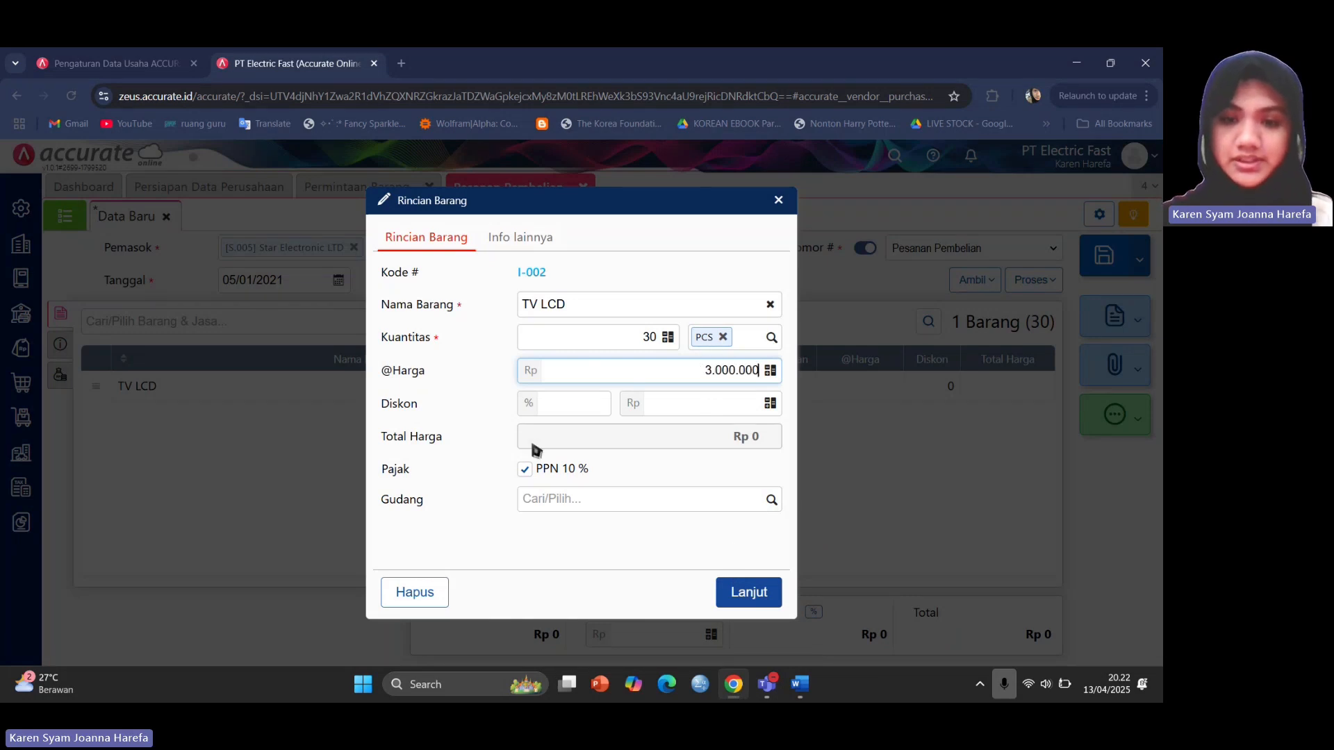
left_click(634, 479)
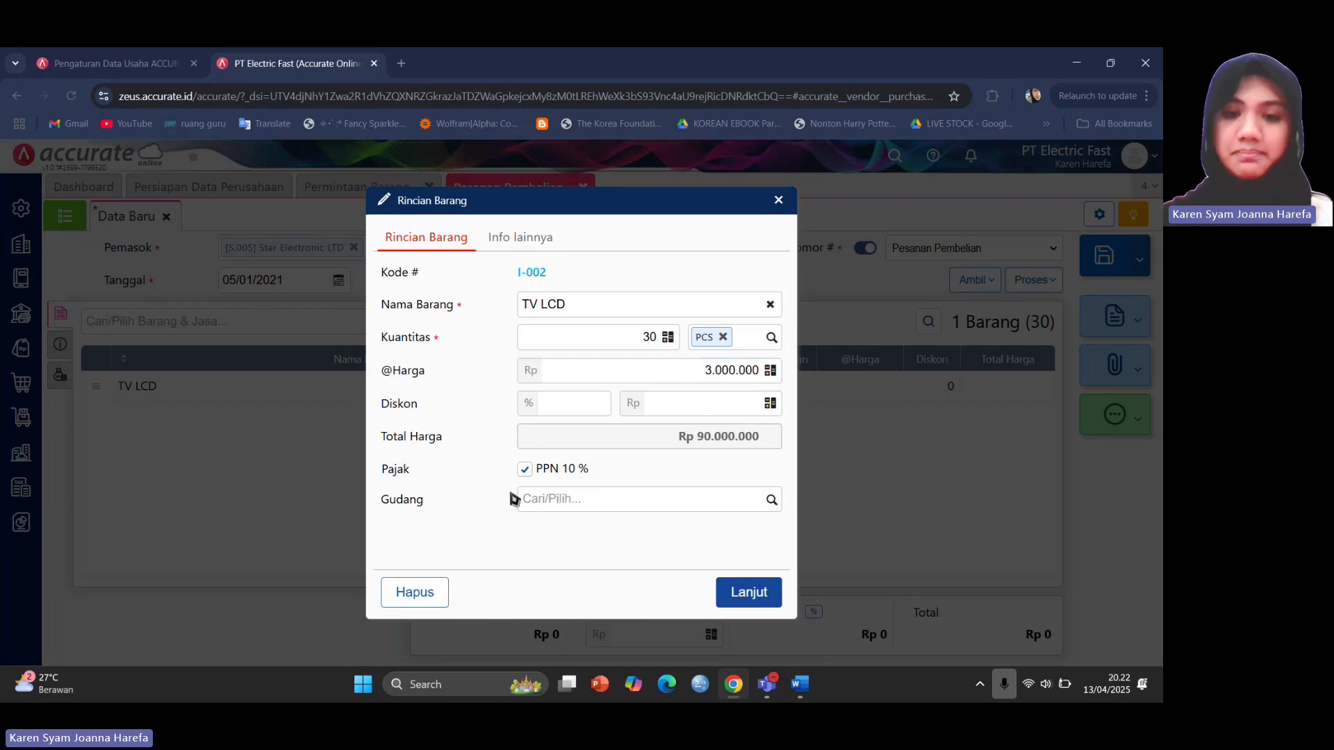
left_click(755, 593)
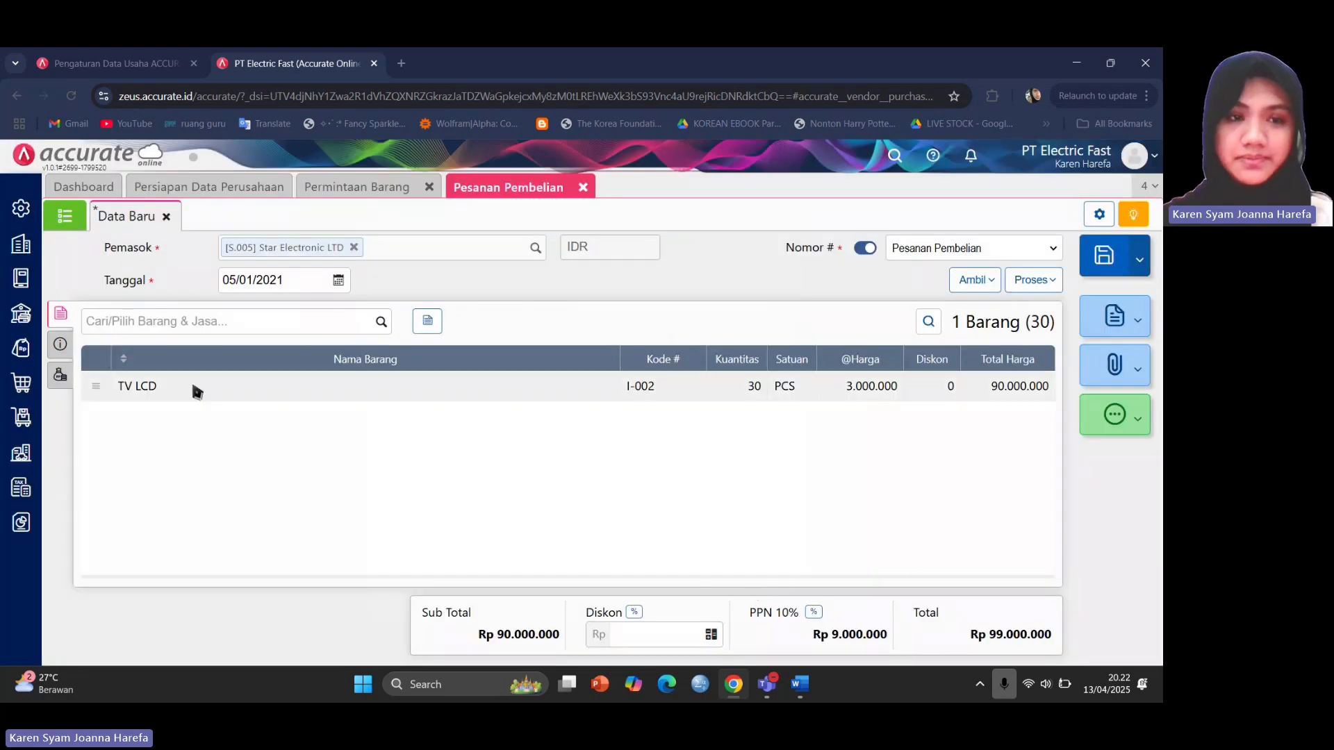
Use the Setiabudi address as the order's shipping address.
left_click(62, 346)
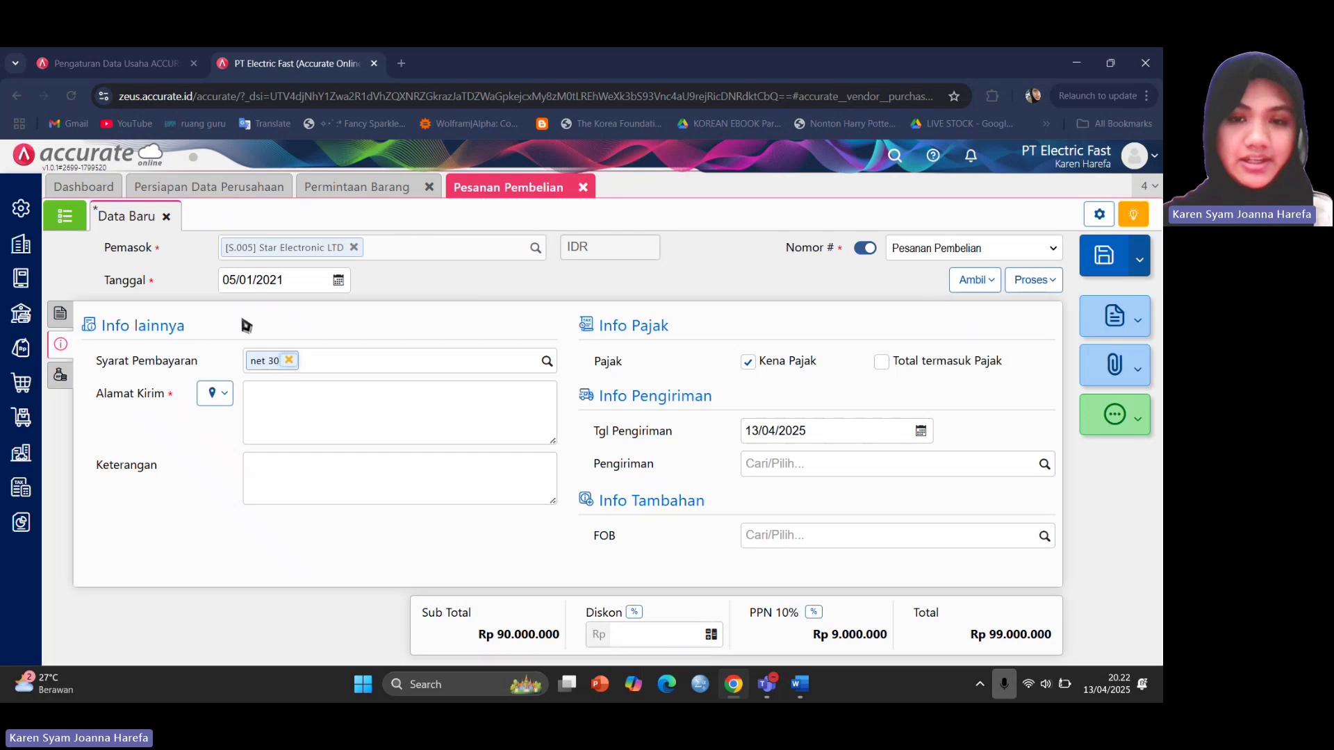
left_click(211, 398)
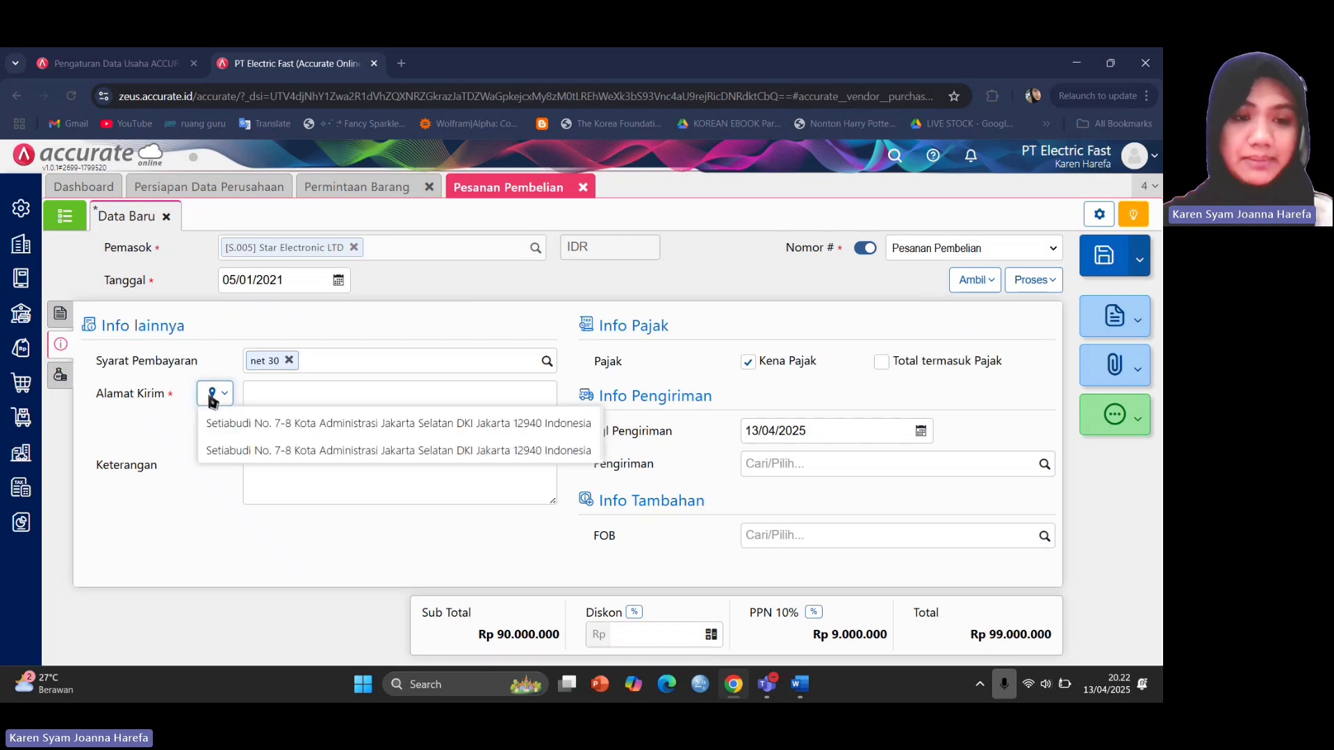
left_click(243, 422)
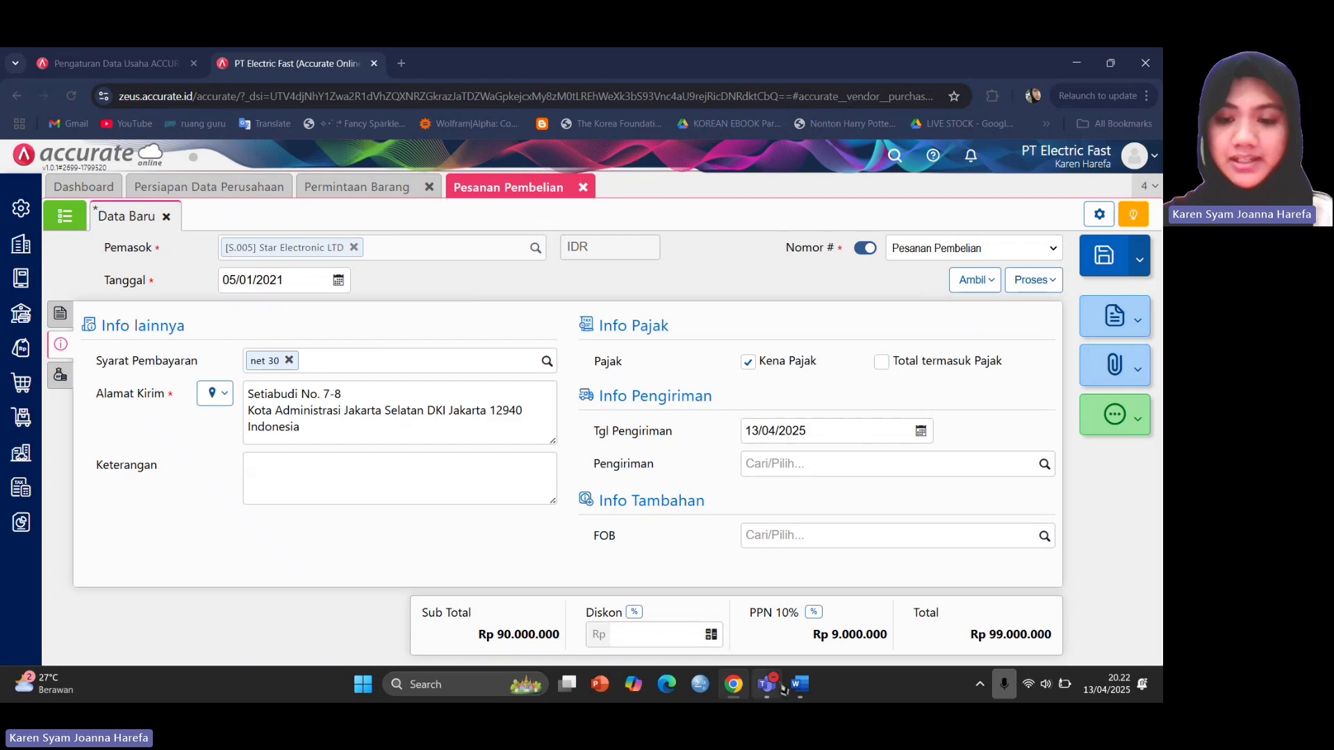
Set the delivery date to 06/01/2021 and save purchase order PO.2021.01.00002.
mouse_move(806, 692)
left_click(805, 615)
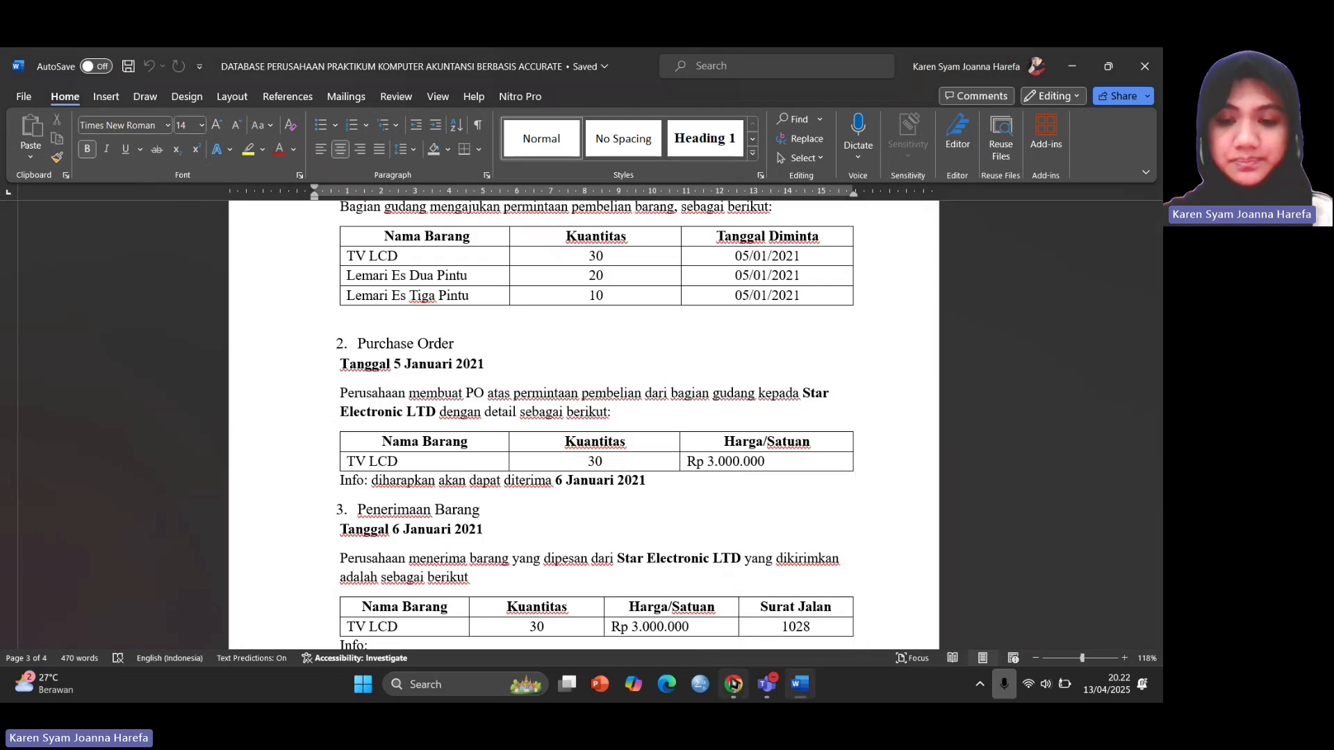
mouse_move(734, 684)
left_click(747, 606)
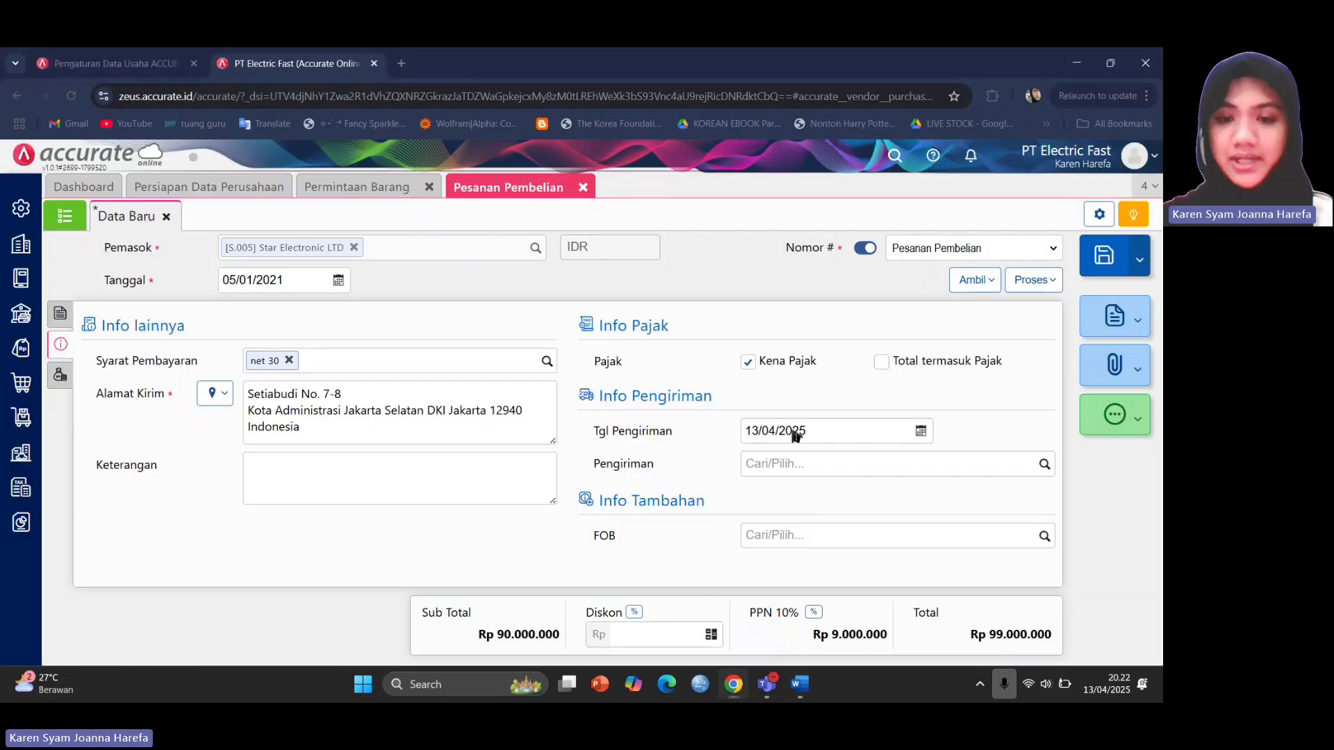
left_click(796, 432)
type("06")
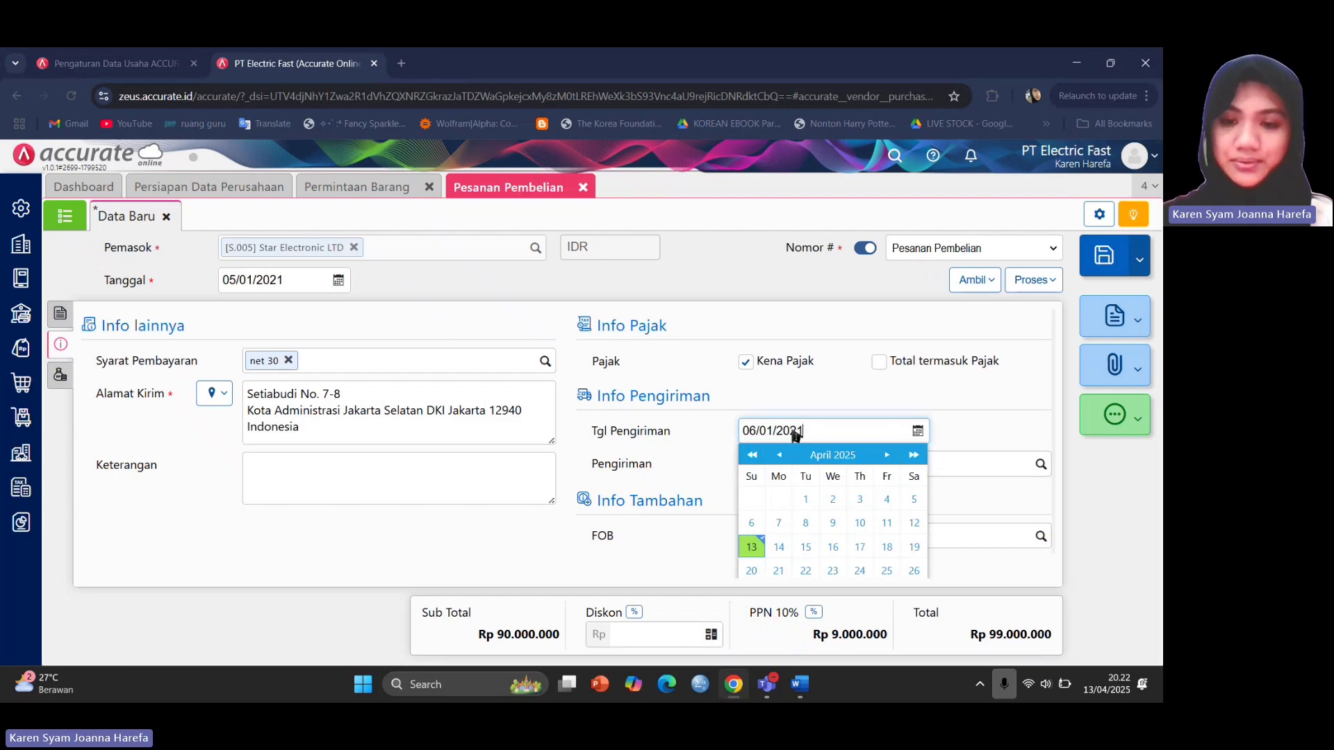
left_click(971, 435)
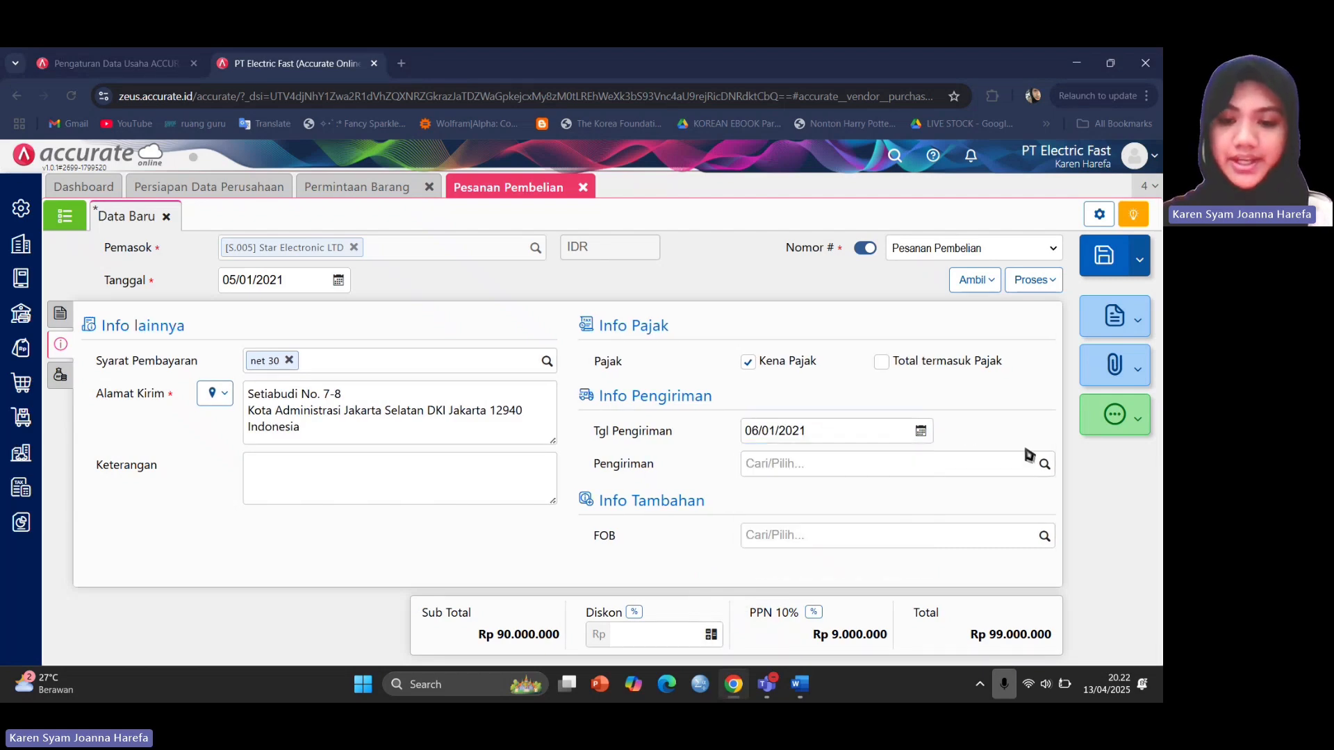
left_click(1096, 262)
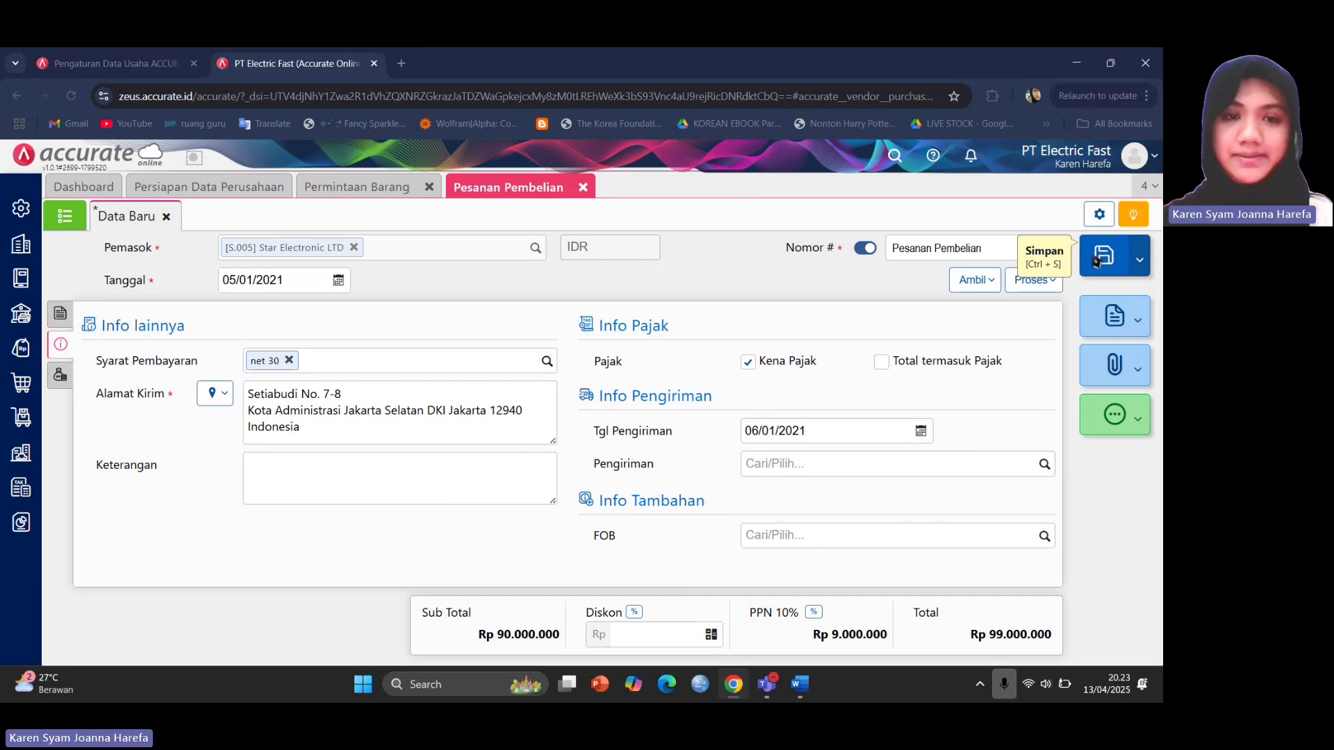
Close the request and purchase-order pages, then review the Word brief's 6 January 2021 goods-receipt notes.
left_click(429, 188)
left_click(430, 188)
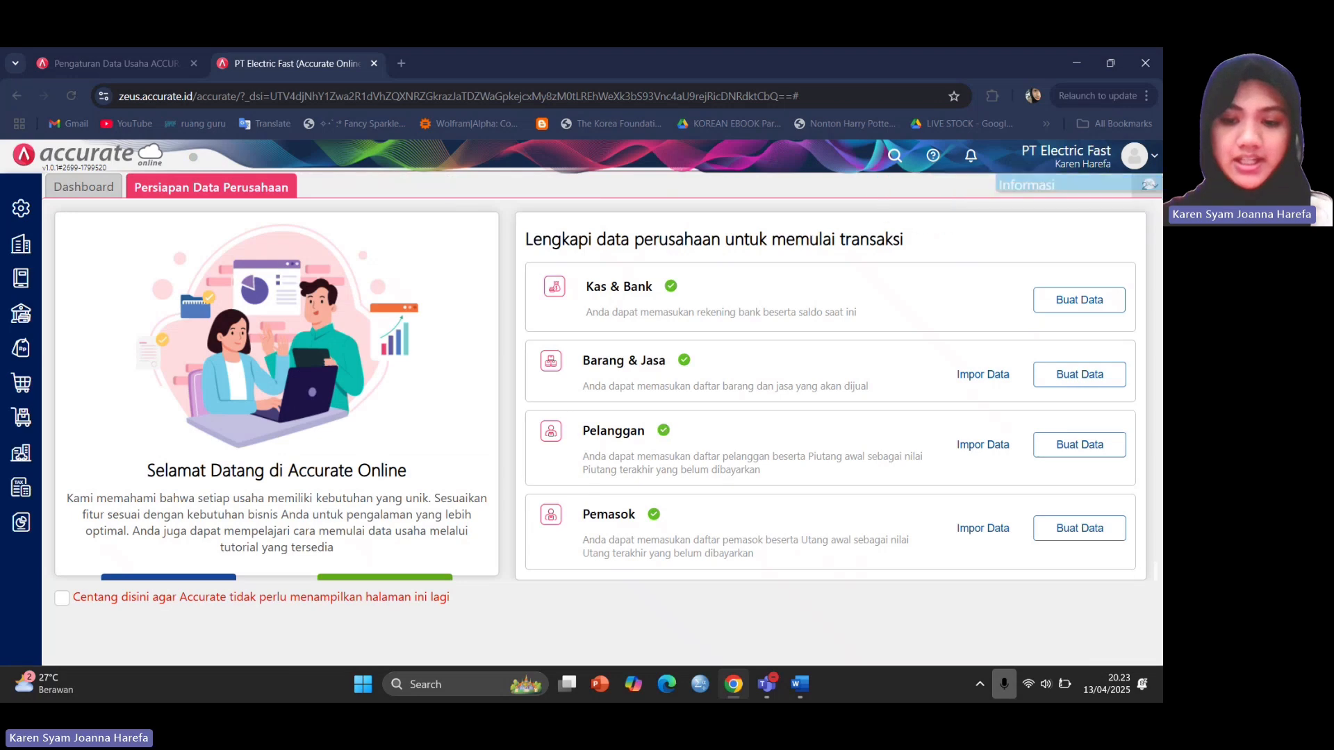
mouse_move(799, 685)
left_click(804, 604)
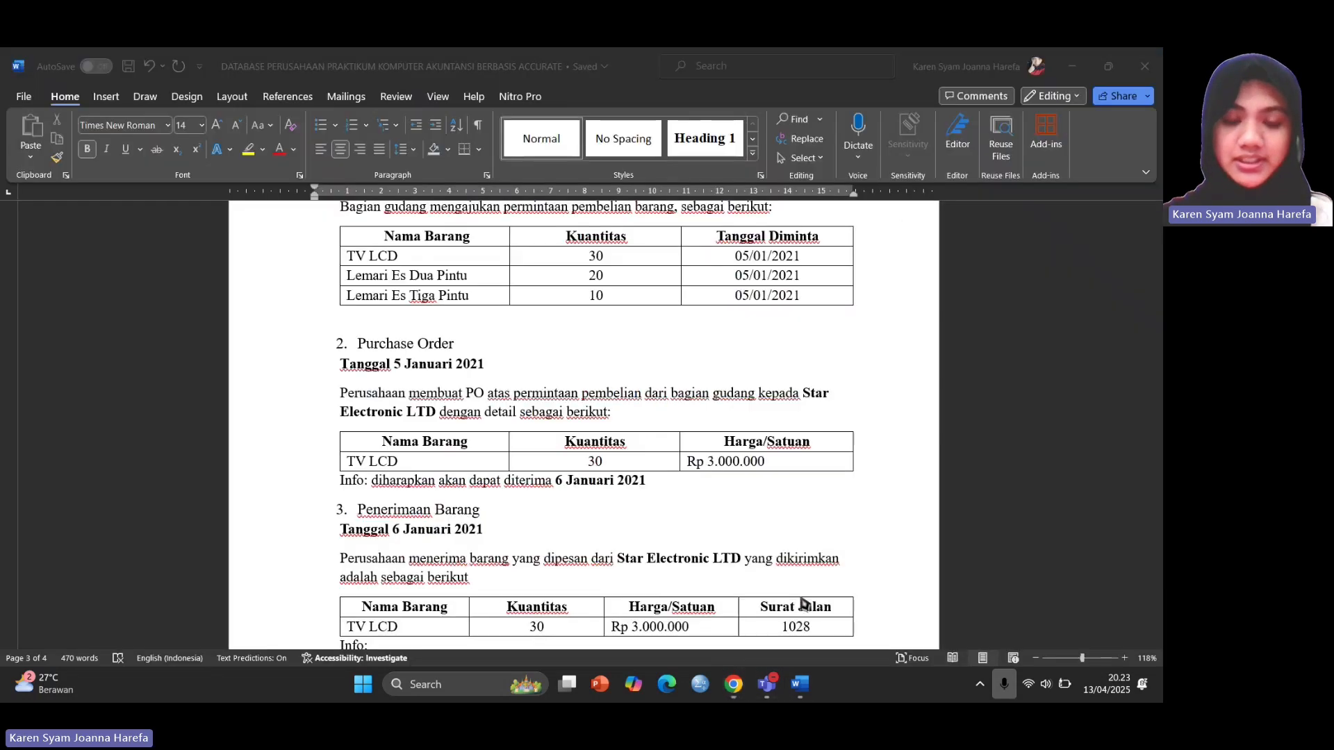
scroll(574, 526, "down", 2)
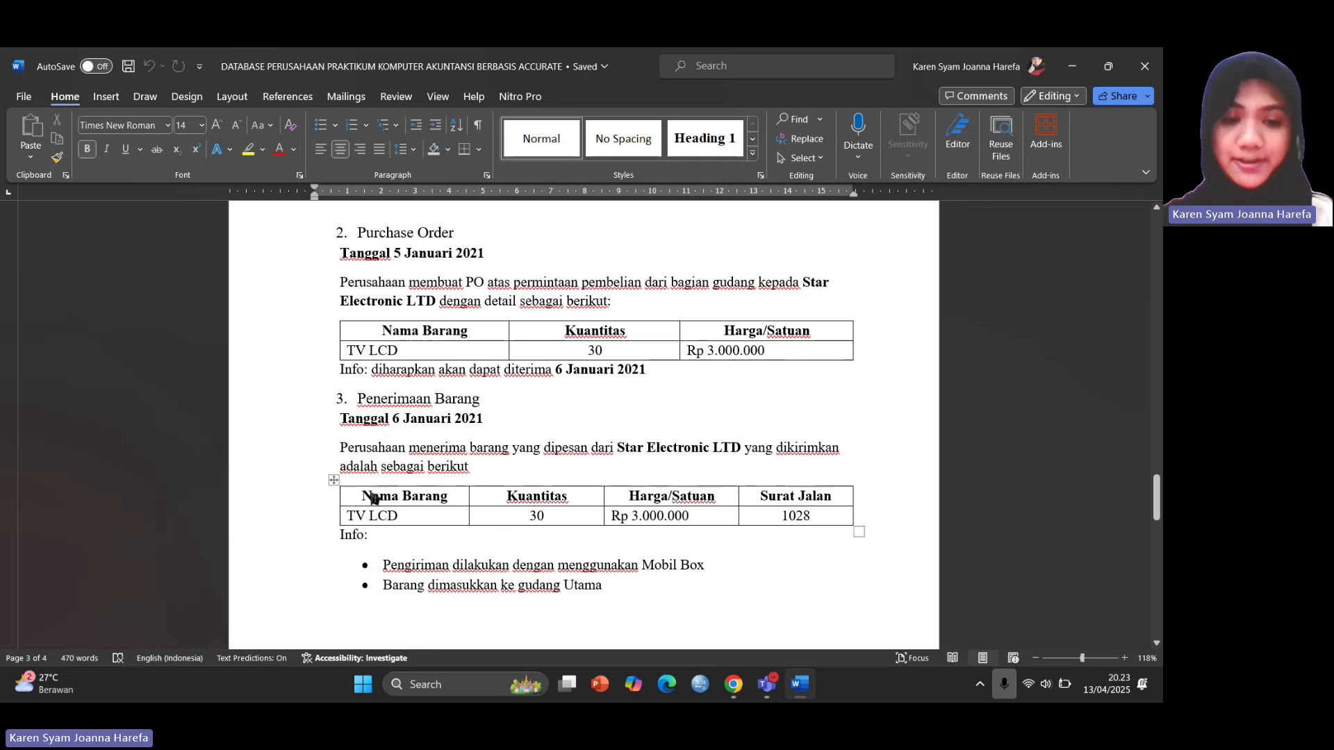
scroll(371, 505, "down", 1)
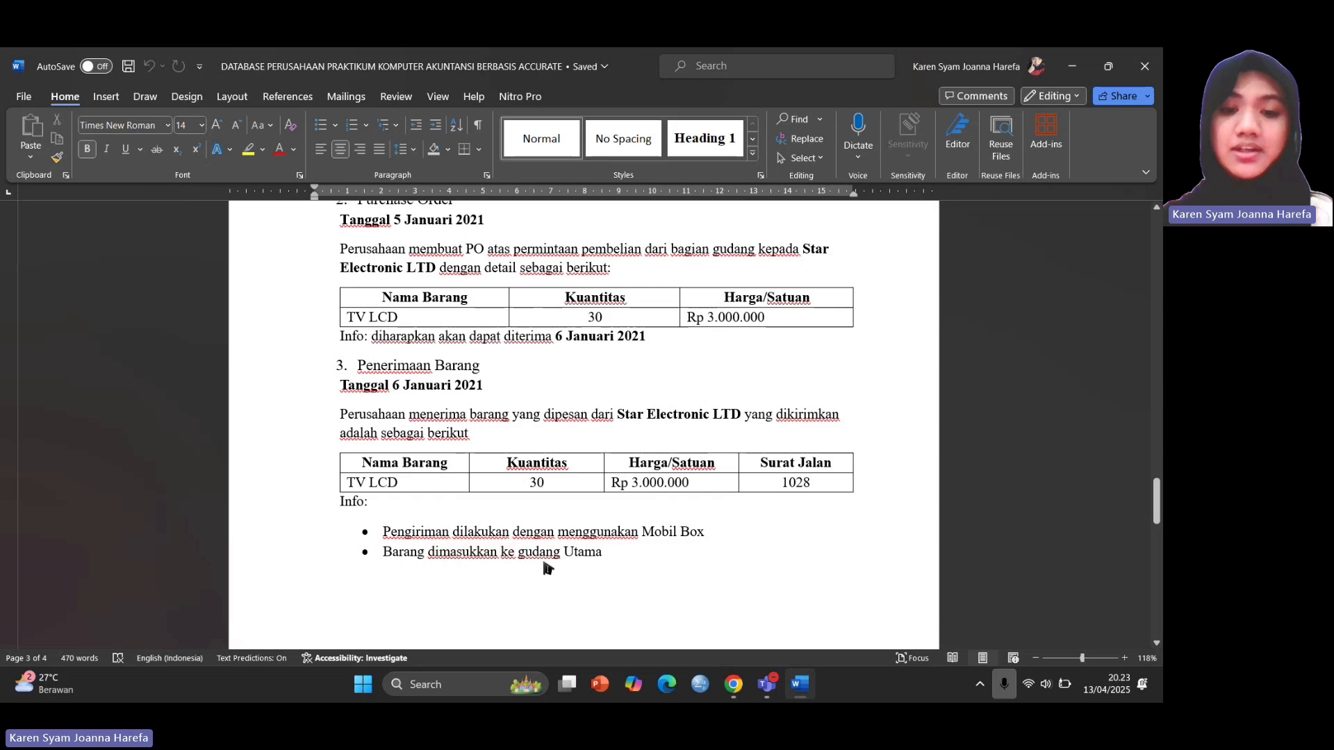
mouse_move(733, 685)
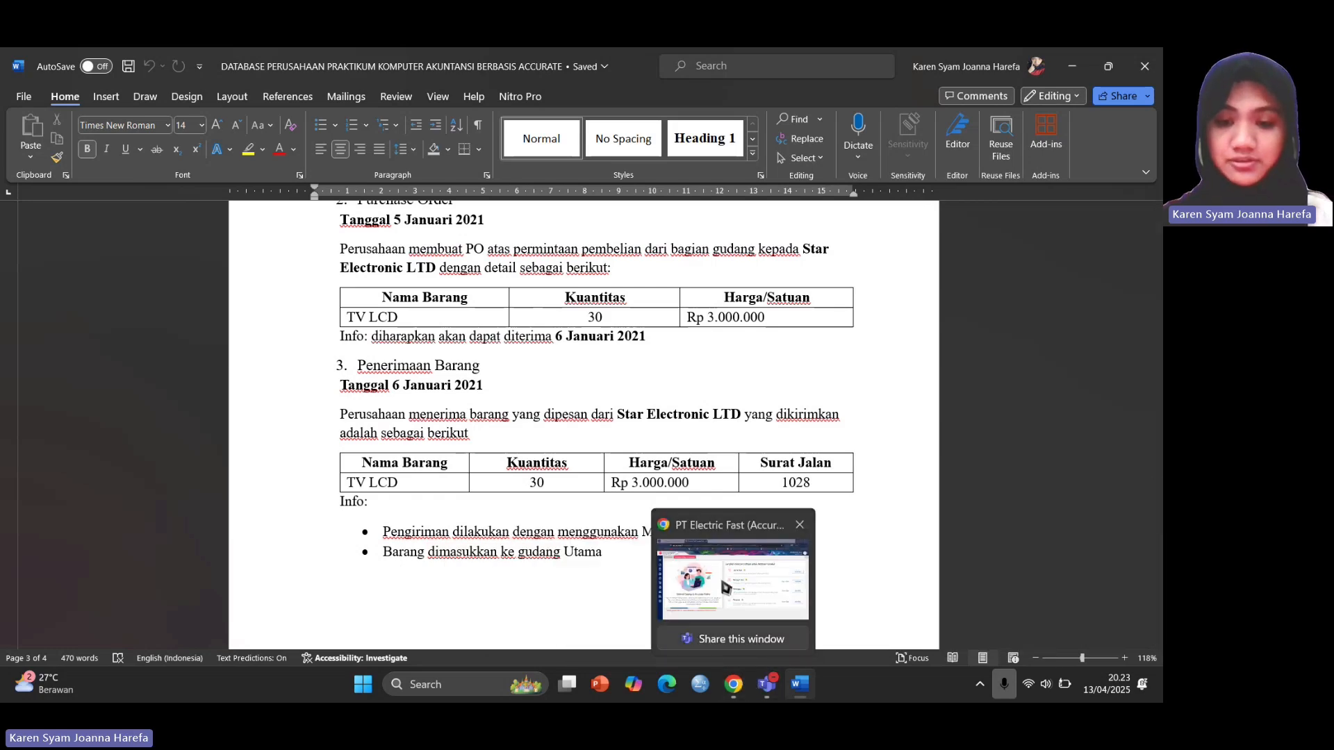
left_click(724, 588)
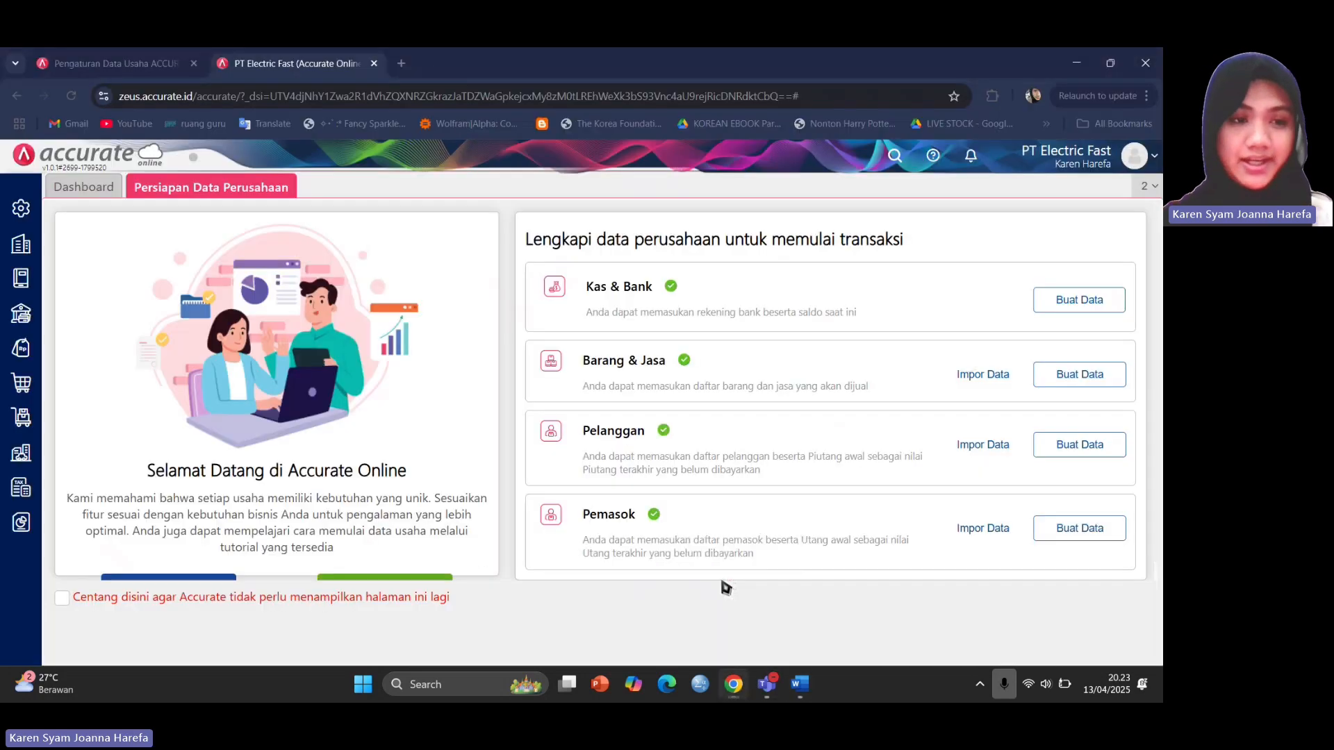
Start a new goods receipt for Star Electronic LTD in IDR.
left_click(22, 383)
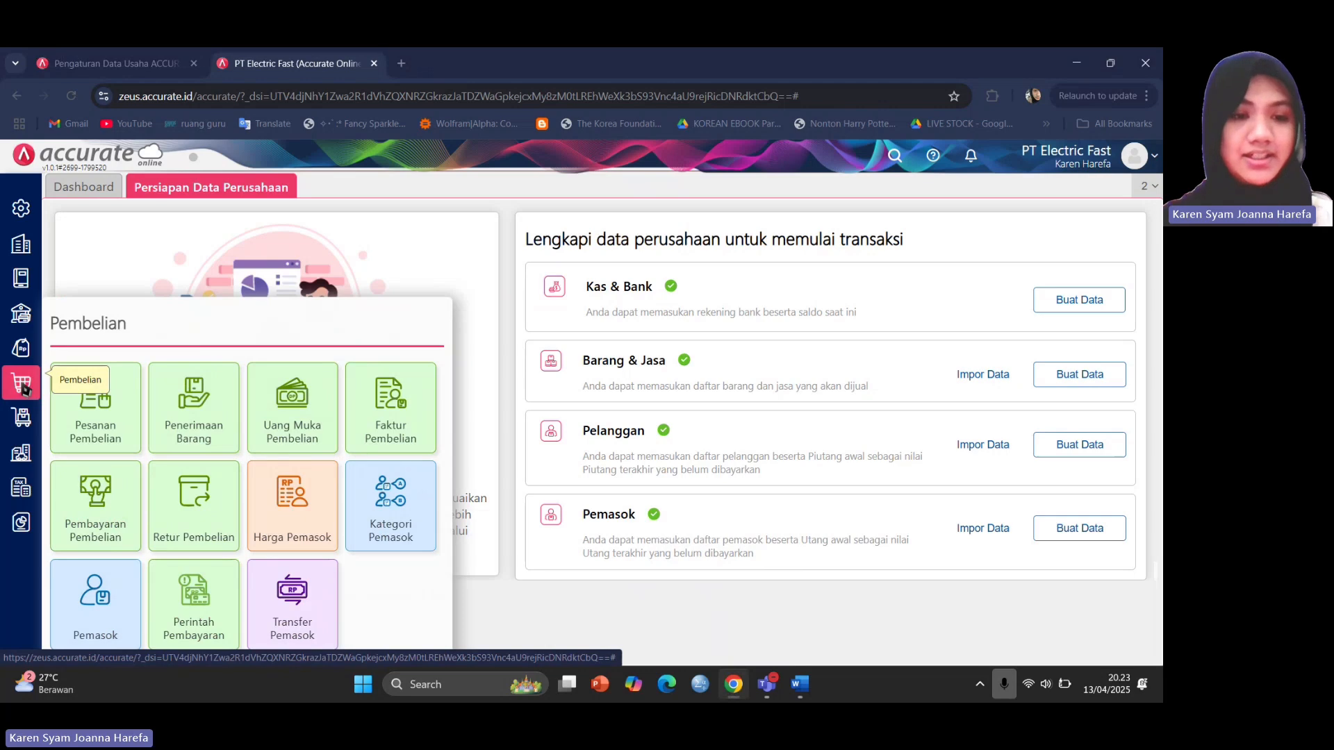
left_click(189, 442)
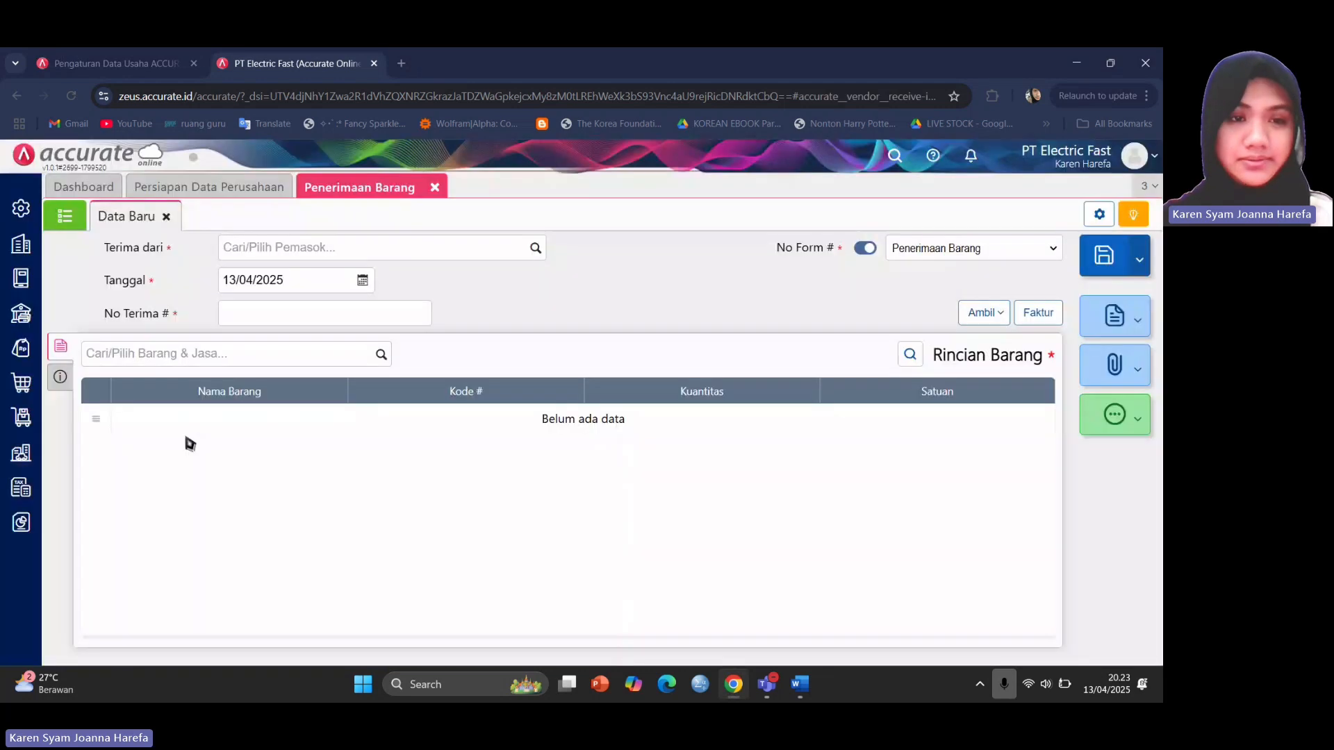
left_click(535, 248)
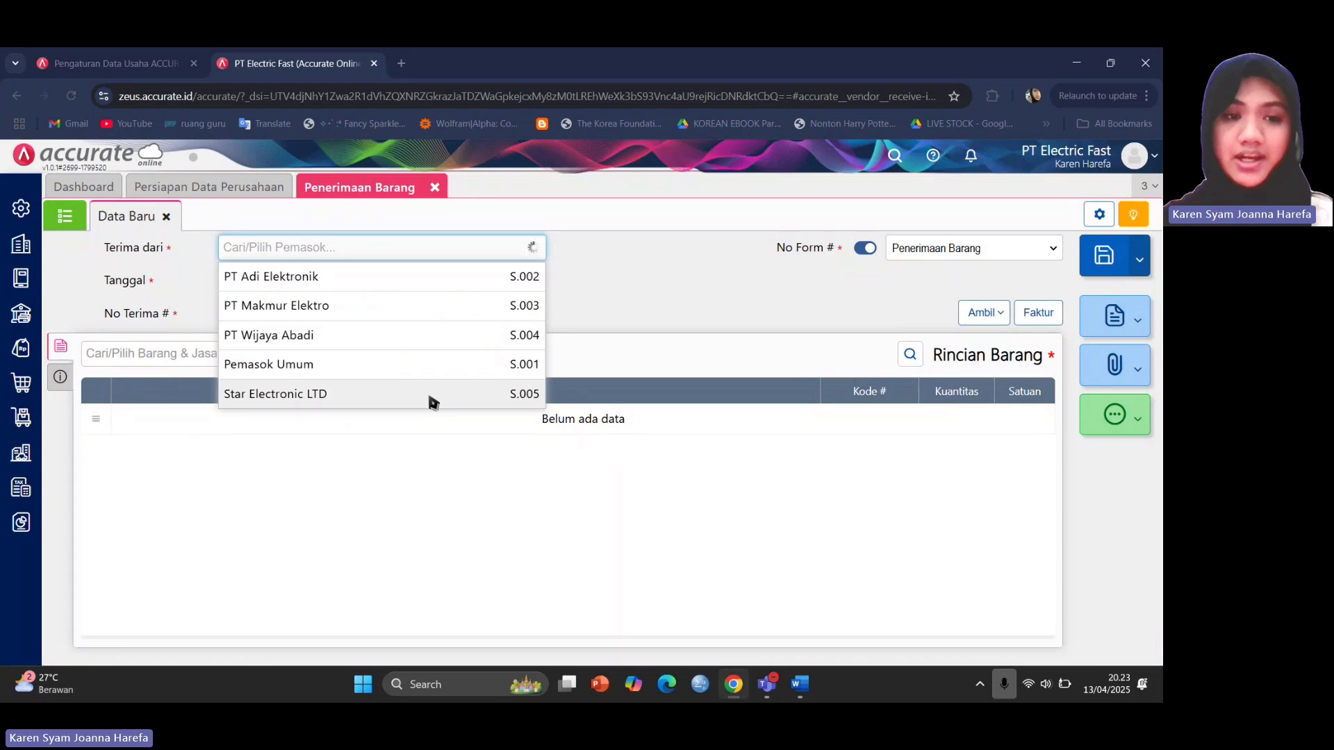
left_click(434, 397)
left_click(652, 250)
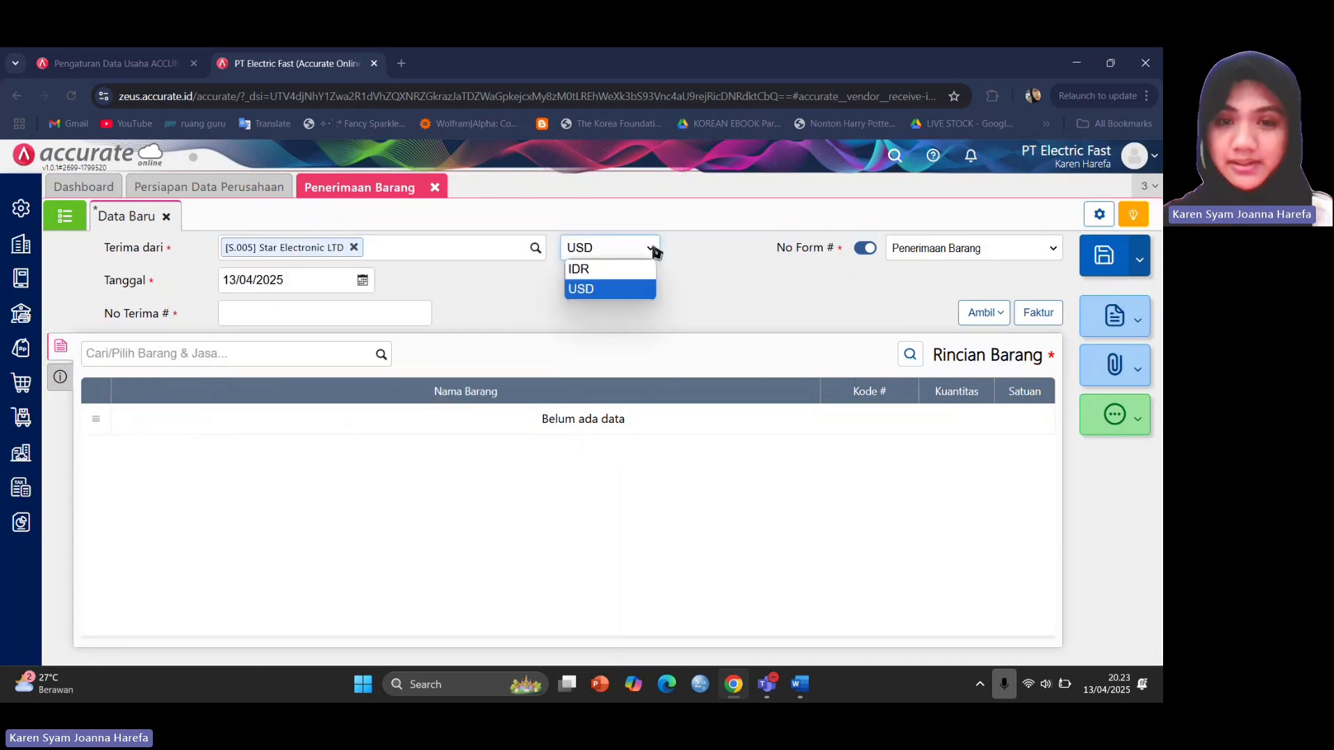
left_click(629, 271)
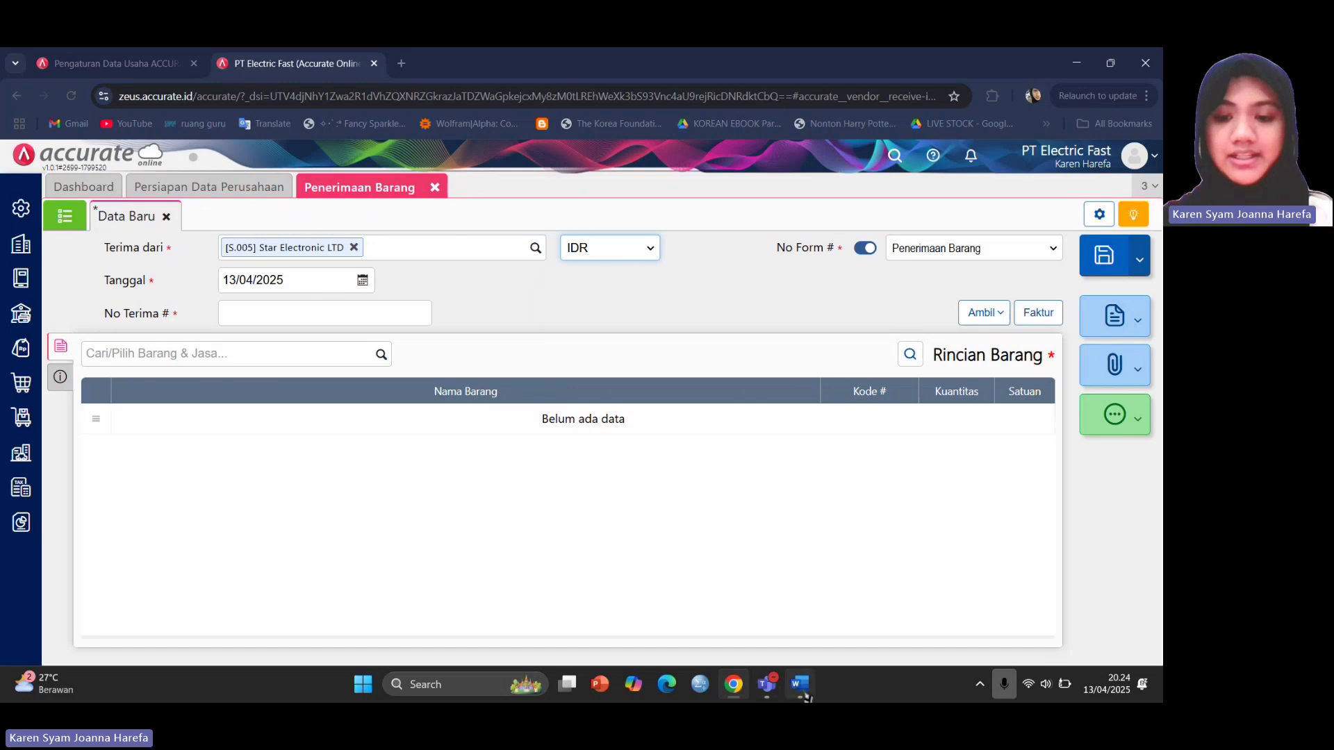
Set the goods receipt date to 06/01/2021.
mouse_move(799, 684)
left_click(814, 588)
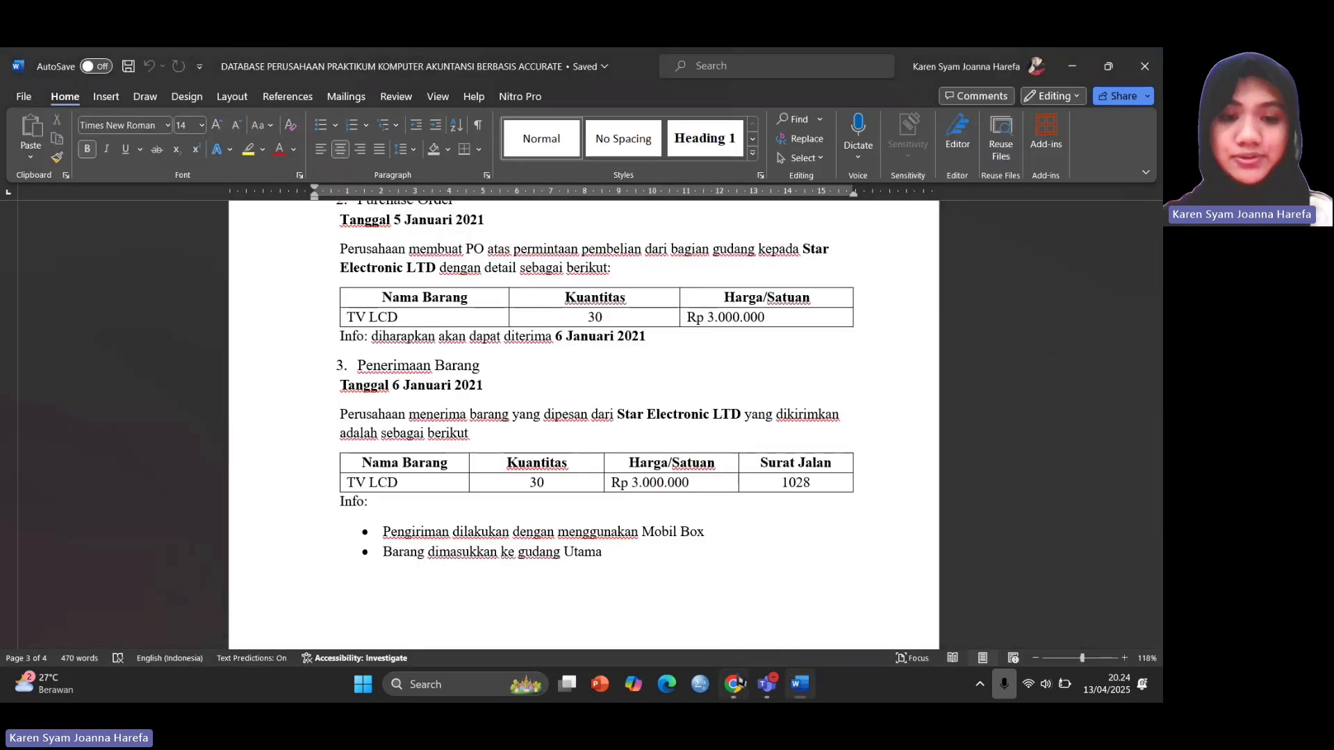
mouse_move(733, 685)
left_click(740, 551)
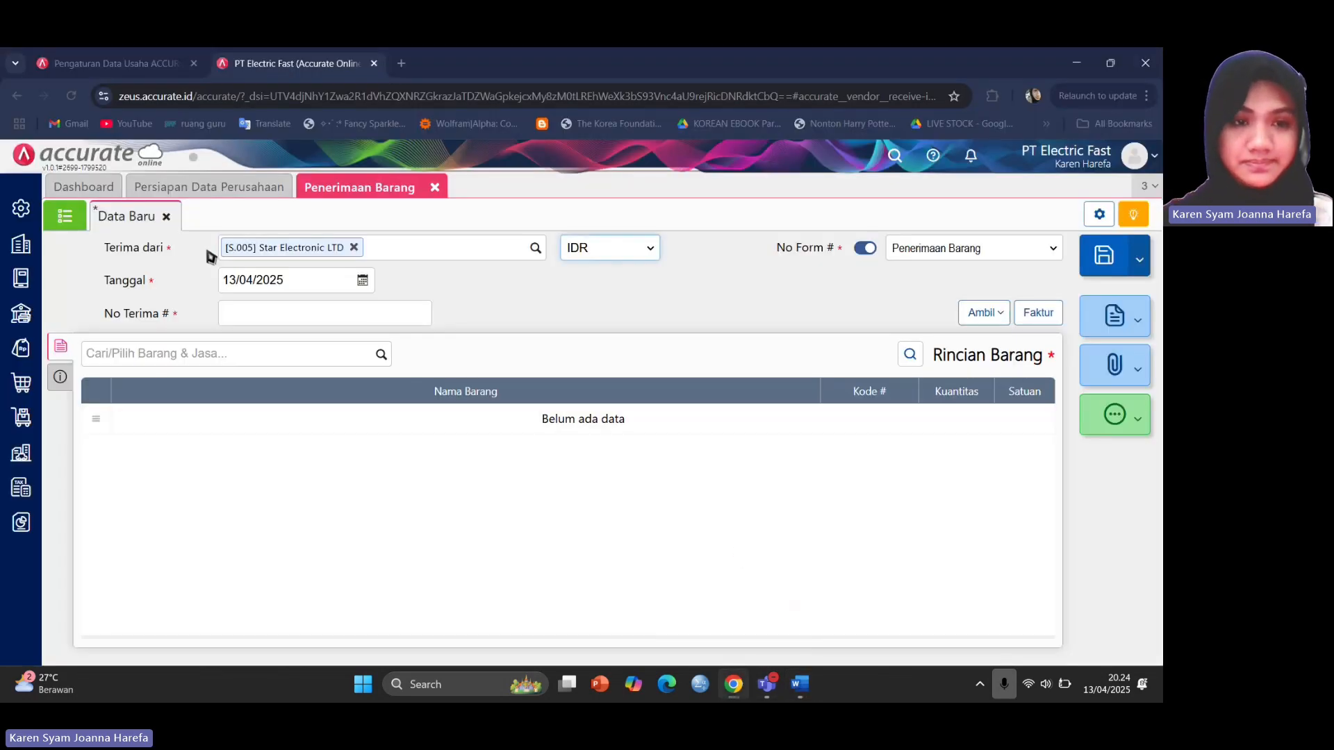
left_click(259, 281)
type("06")
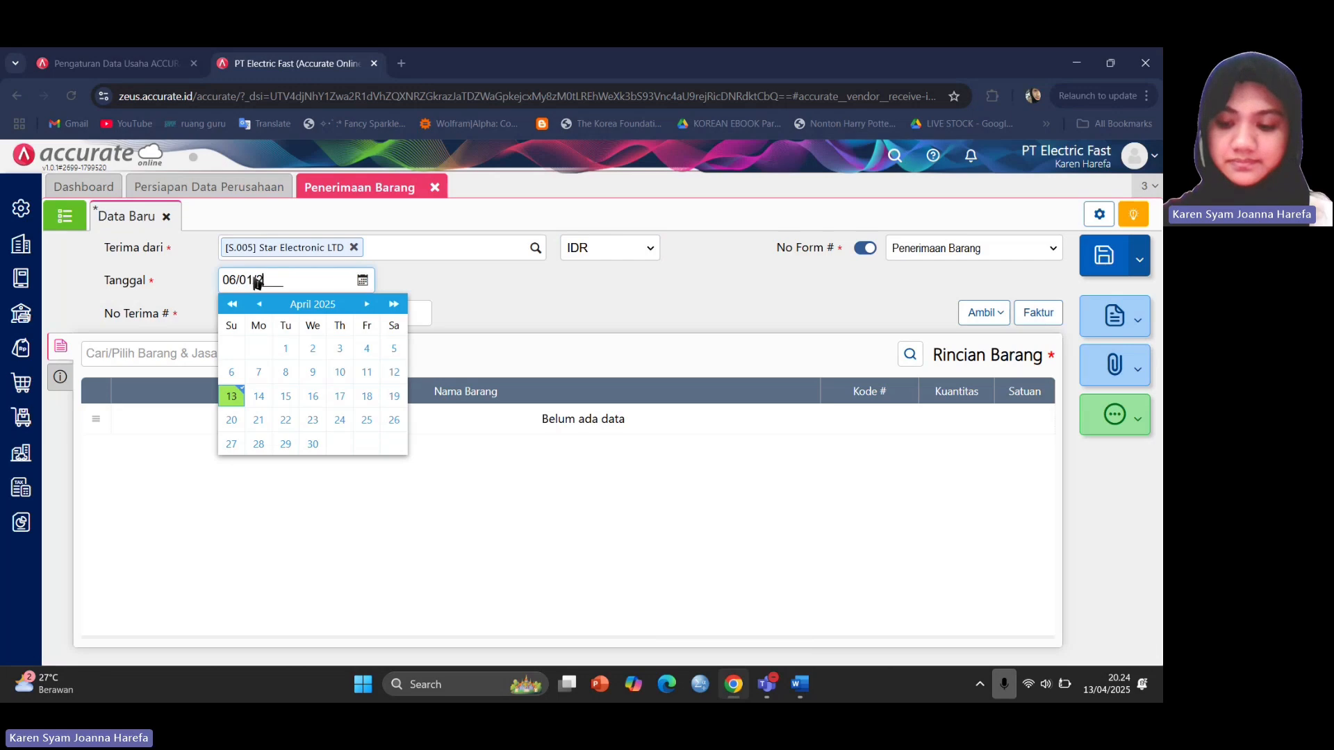
left_click(495, 299)
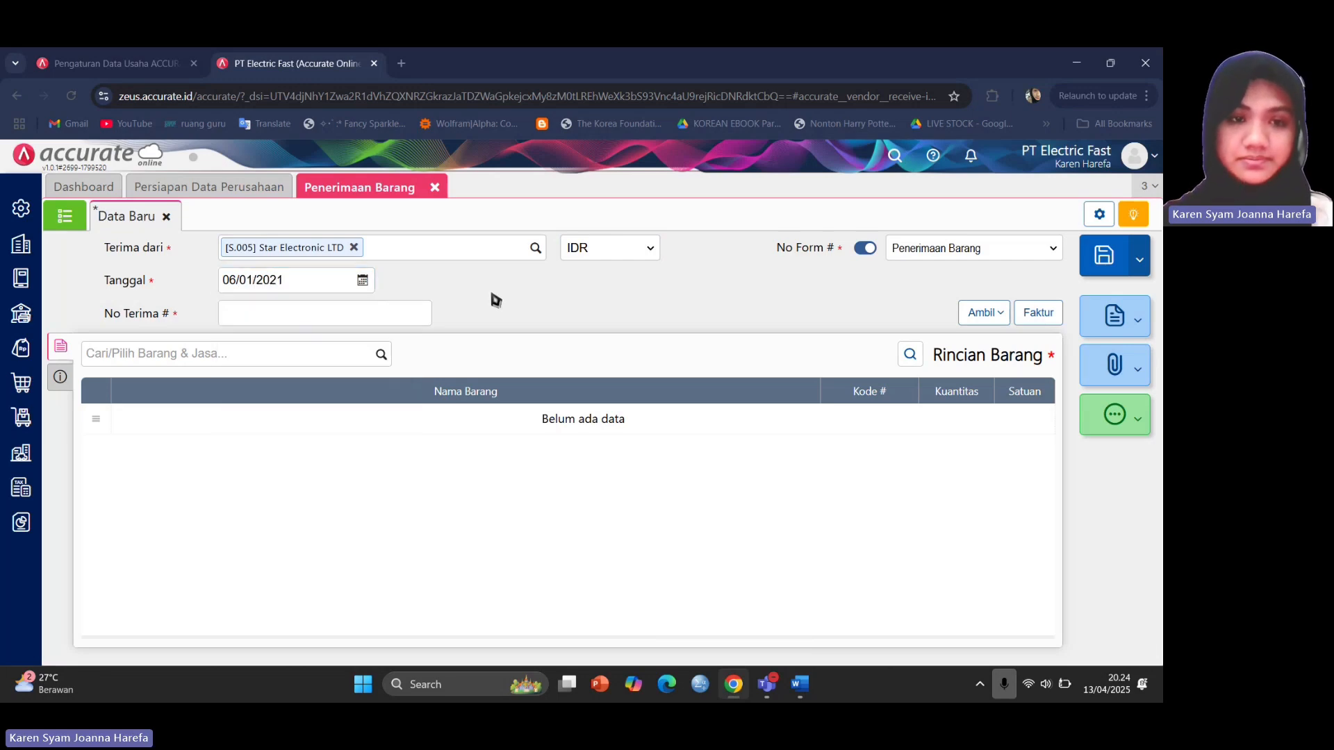
Enter receipt number 1028 and show the options for pulling data from an order.
left_click(365, 315)
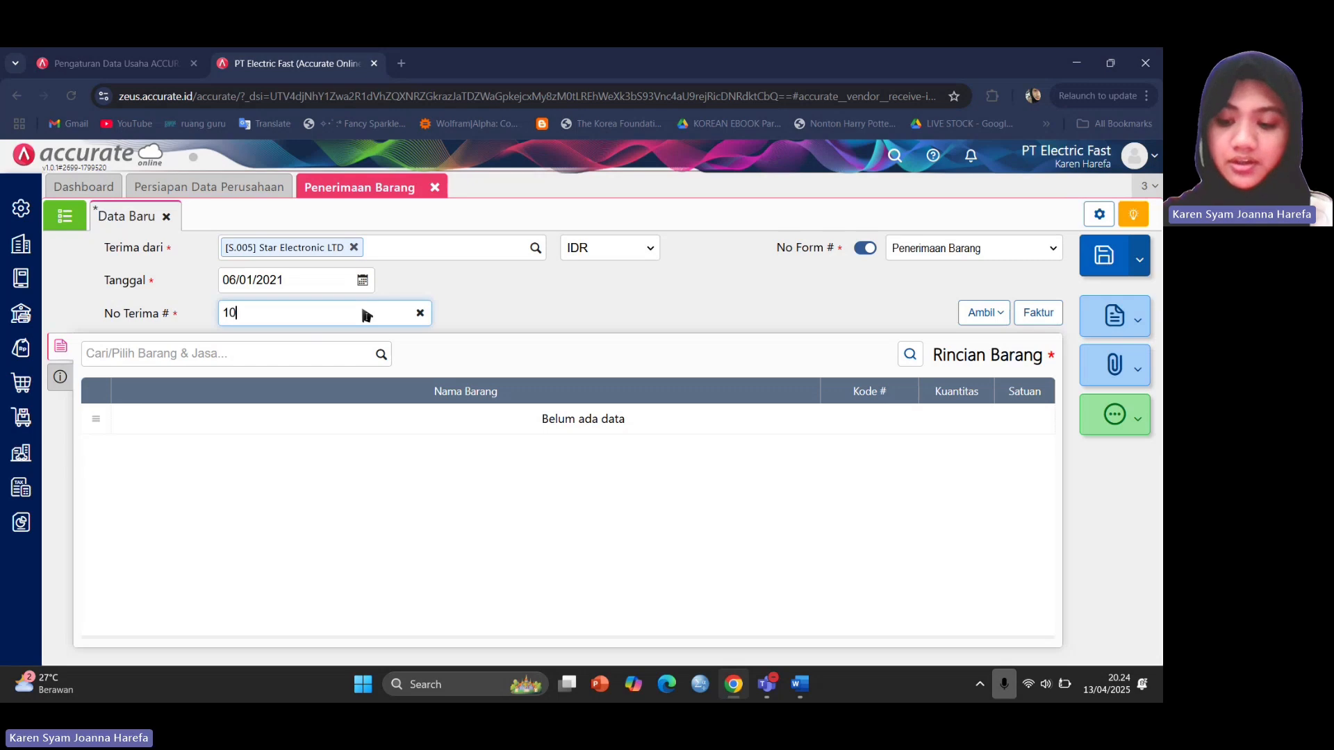
type("1028")
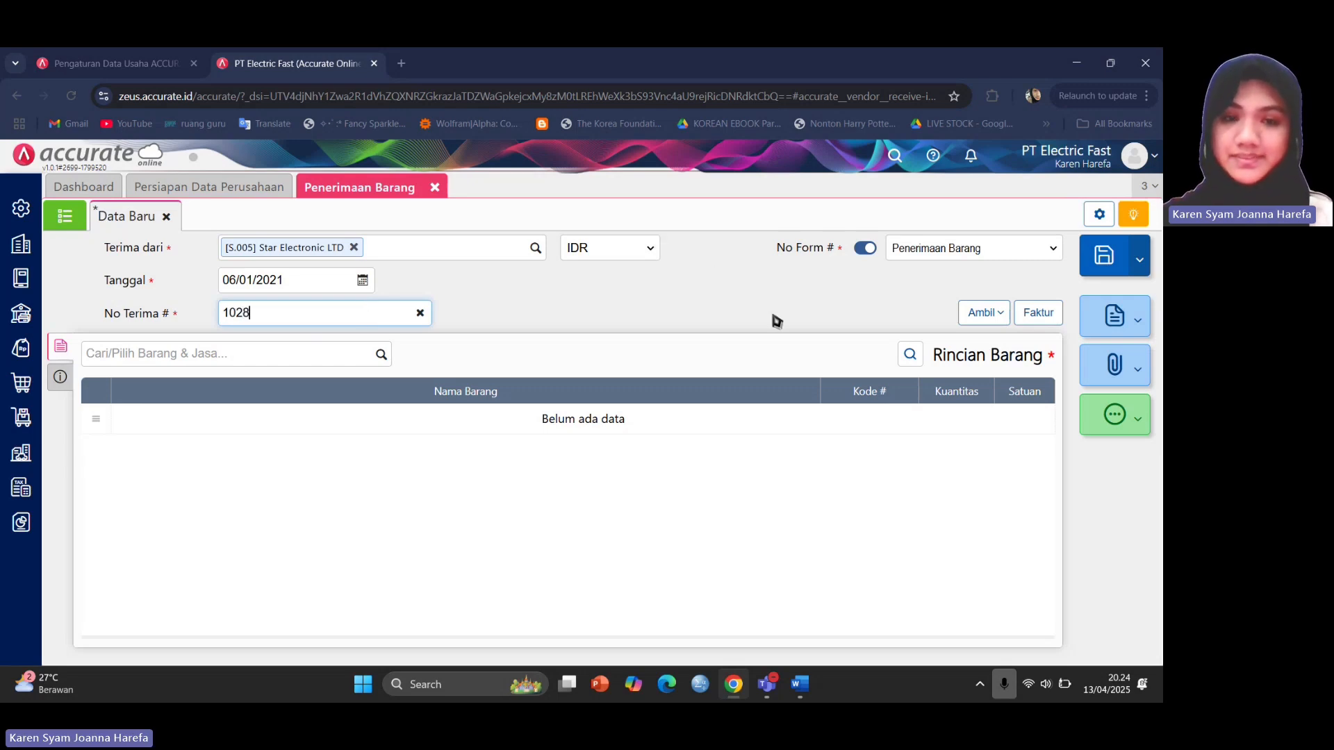
left_click(738, 323)
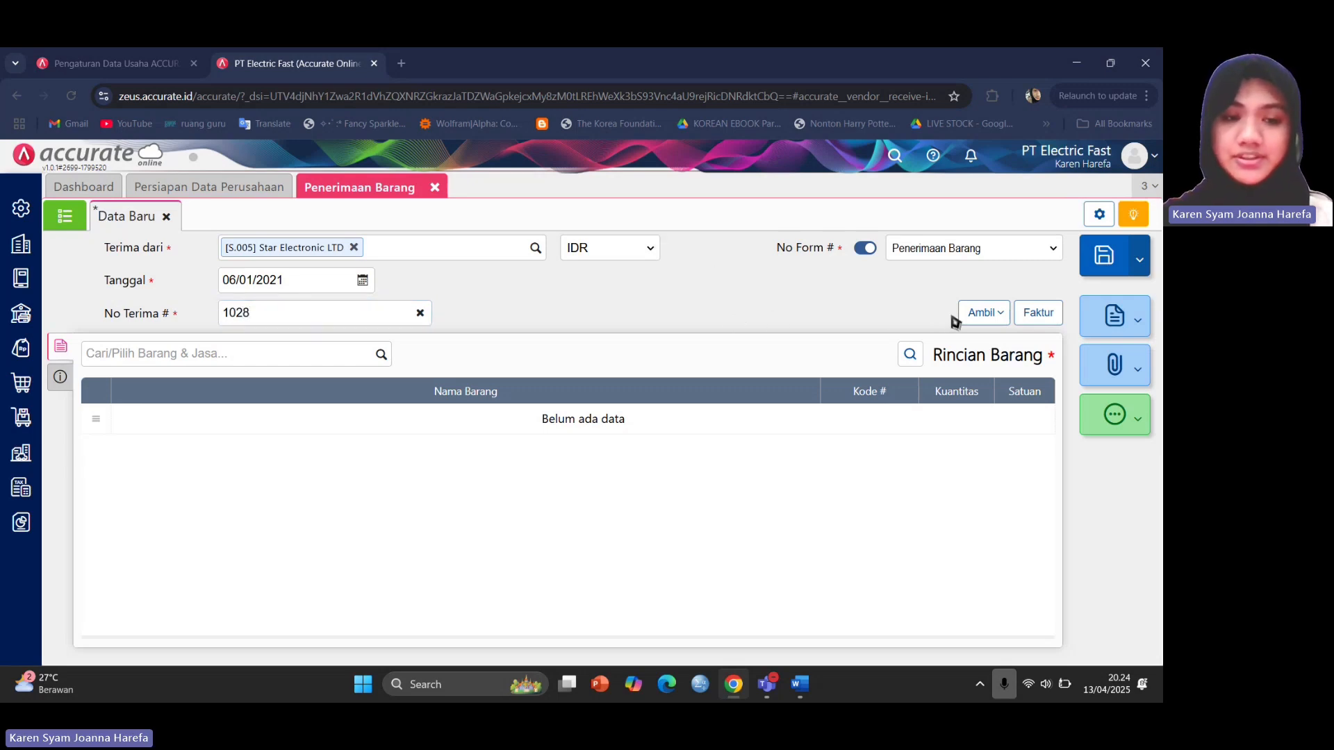
left_click(975, 320)
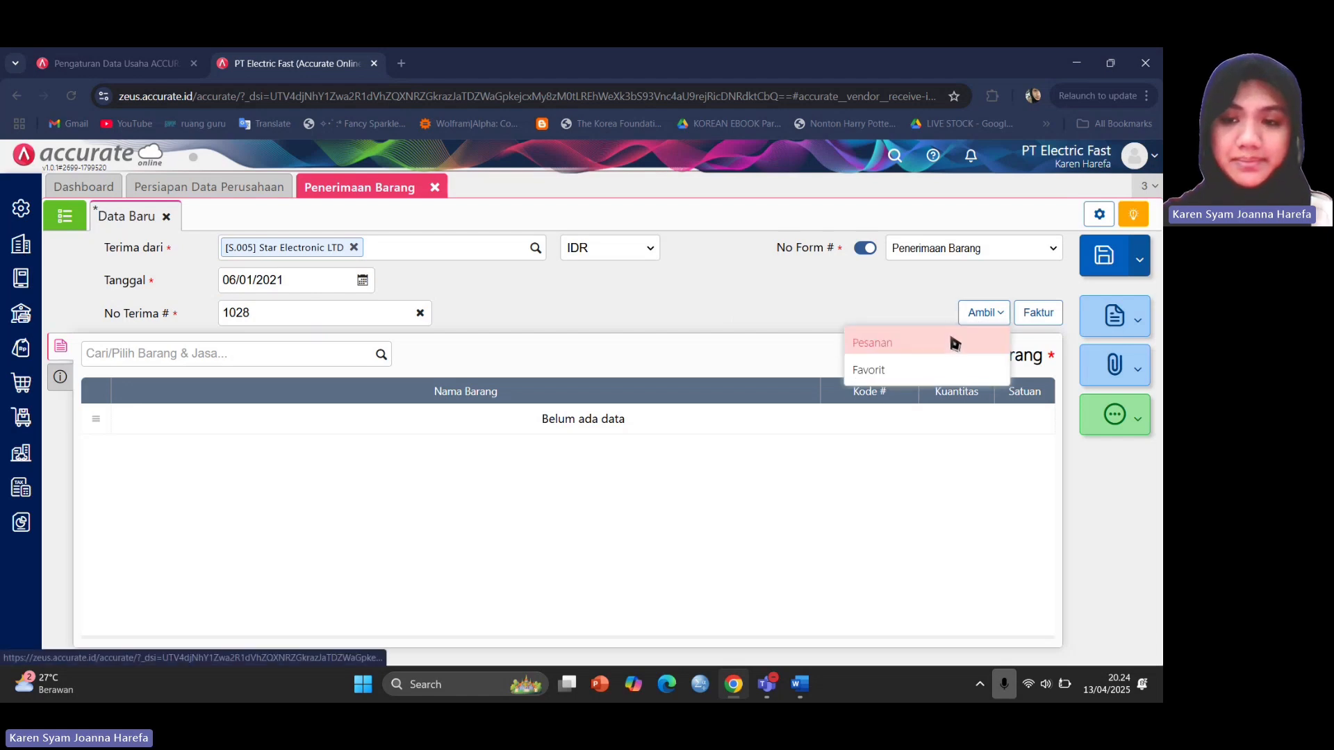
Copy the TV LCD line (30 PCS) from purchase order PO.2021.01.00002.
left_click(955, 343)
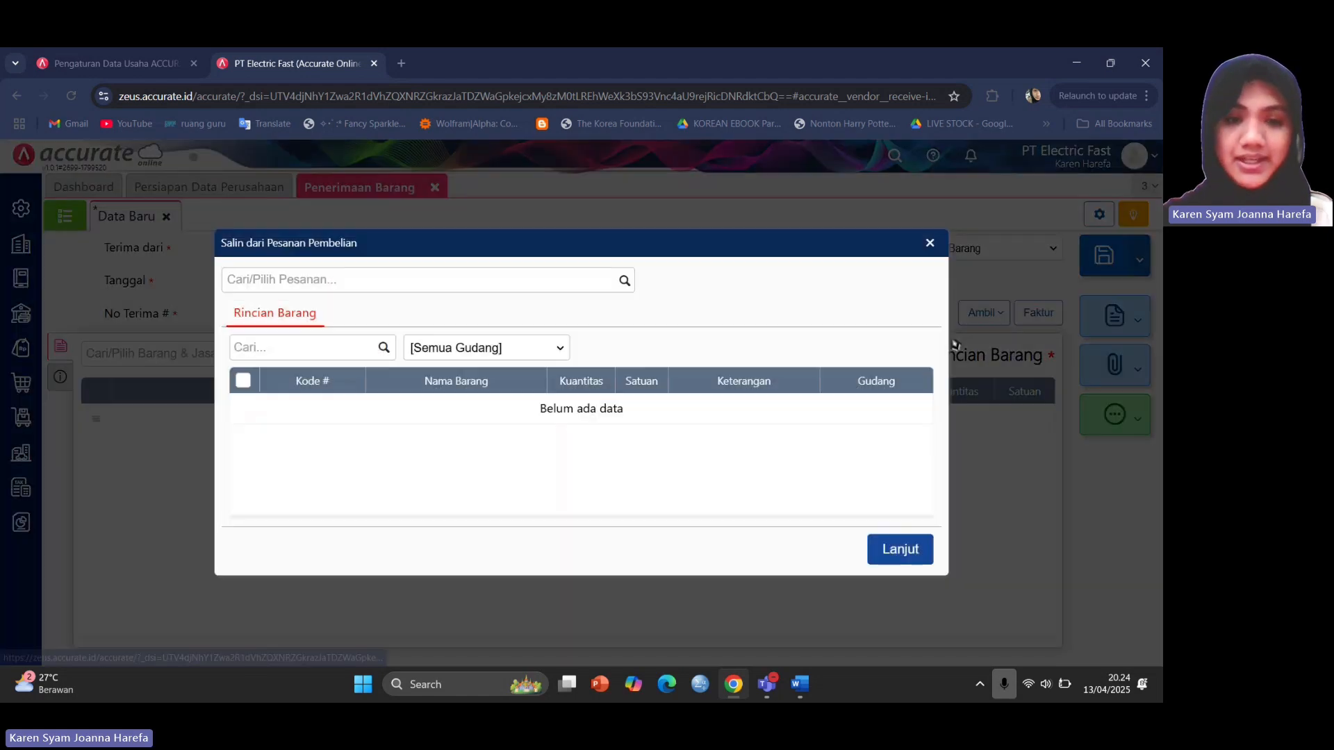
left_click(624, 282)
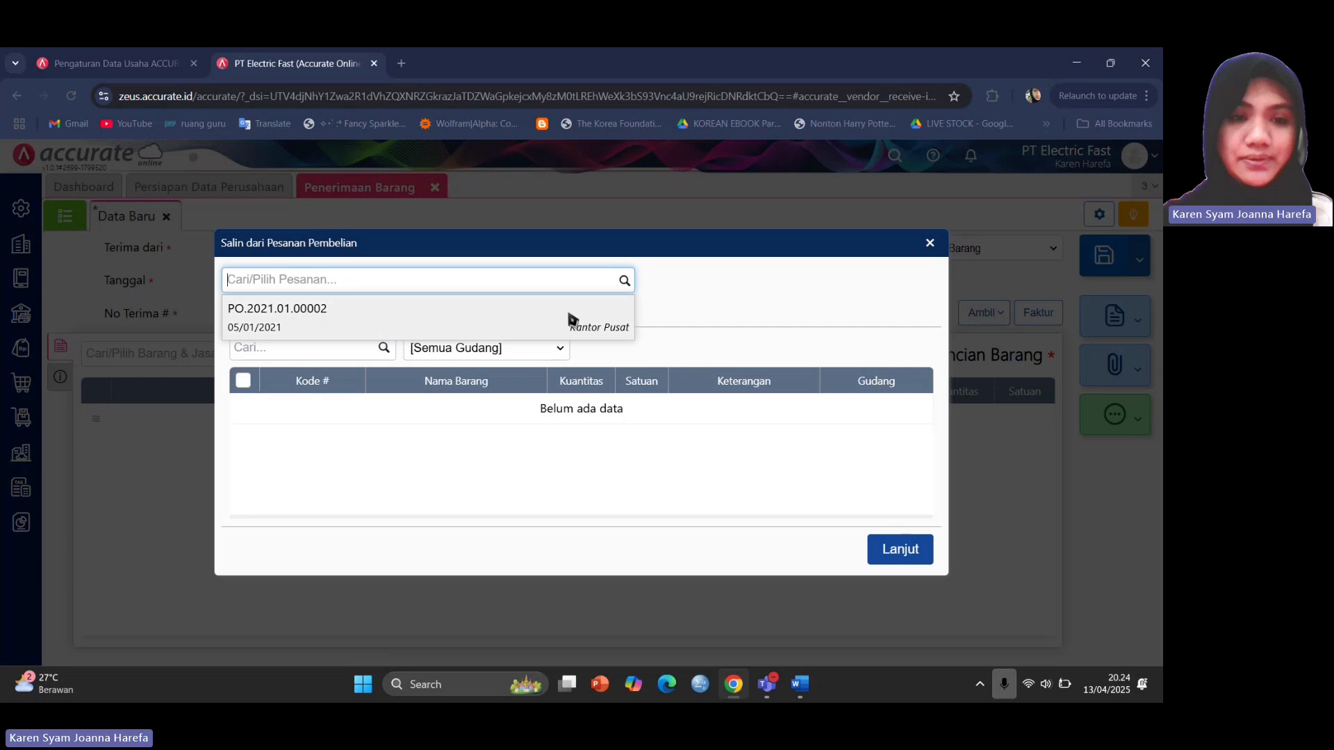
left_click(569, 317)
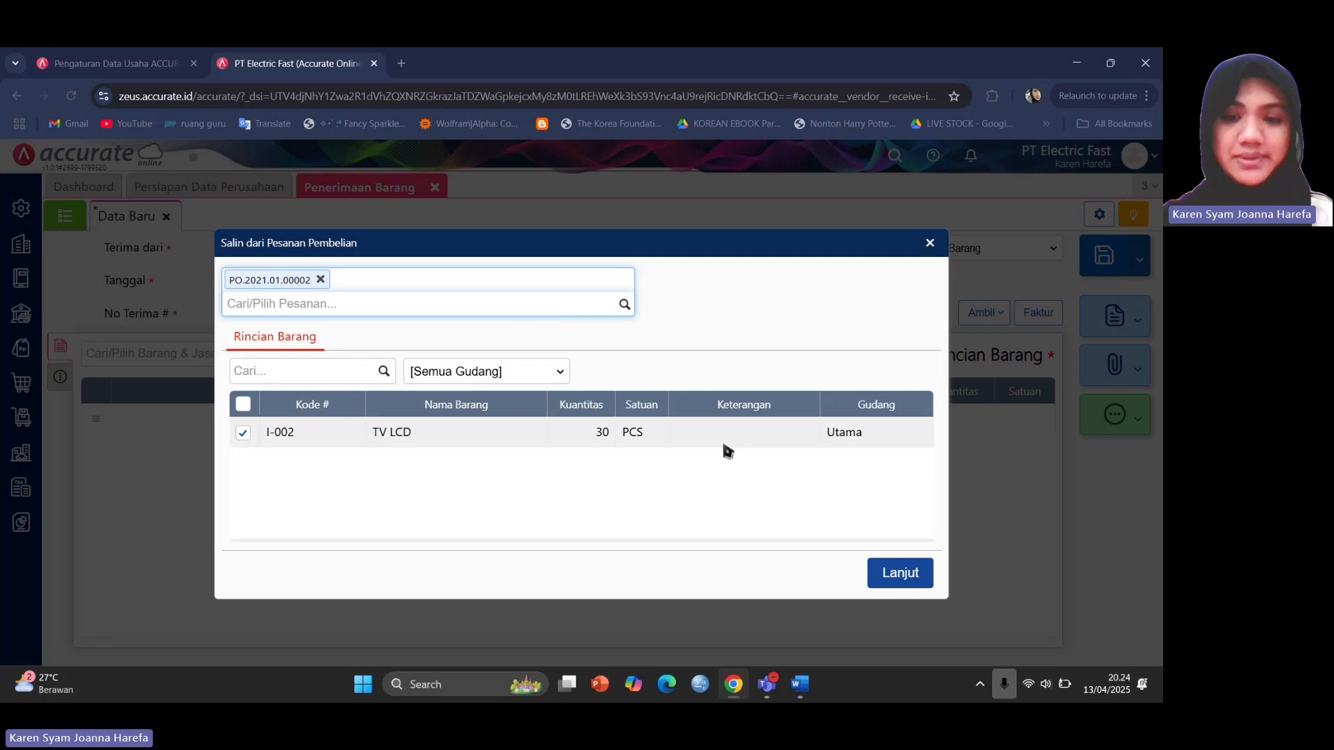
left_click(894, 583)
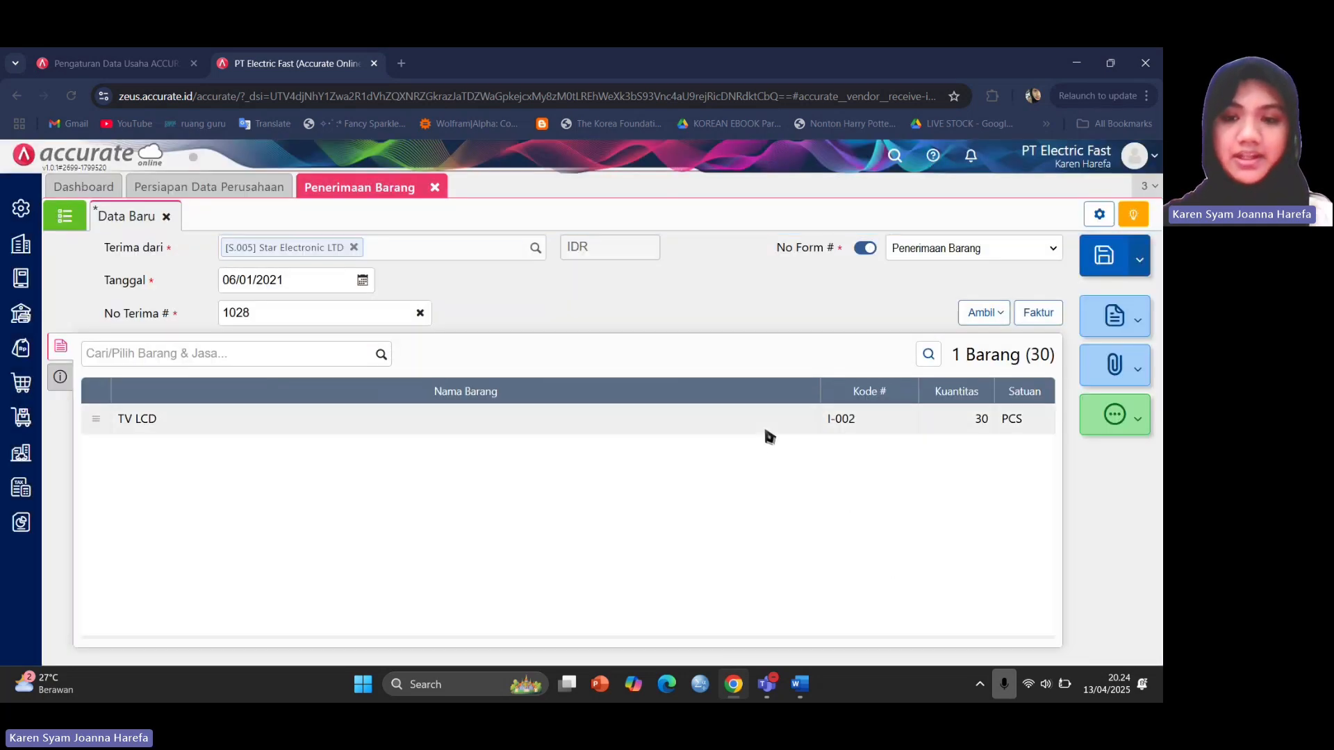
Set the TV LCD line's warehouse to Utama.
left_click(773, 431)
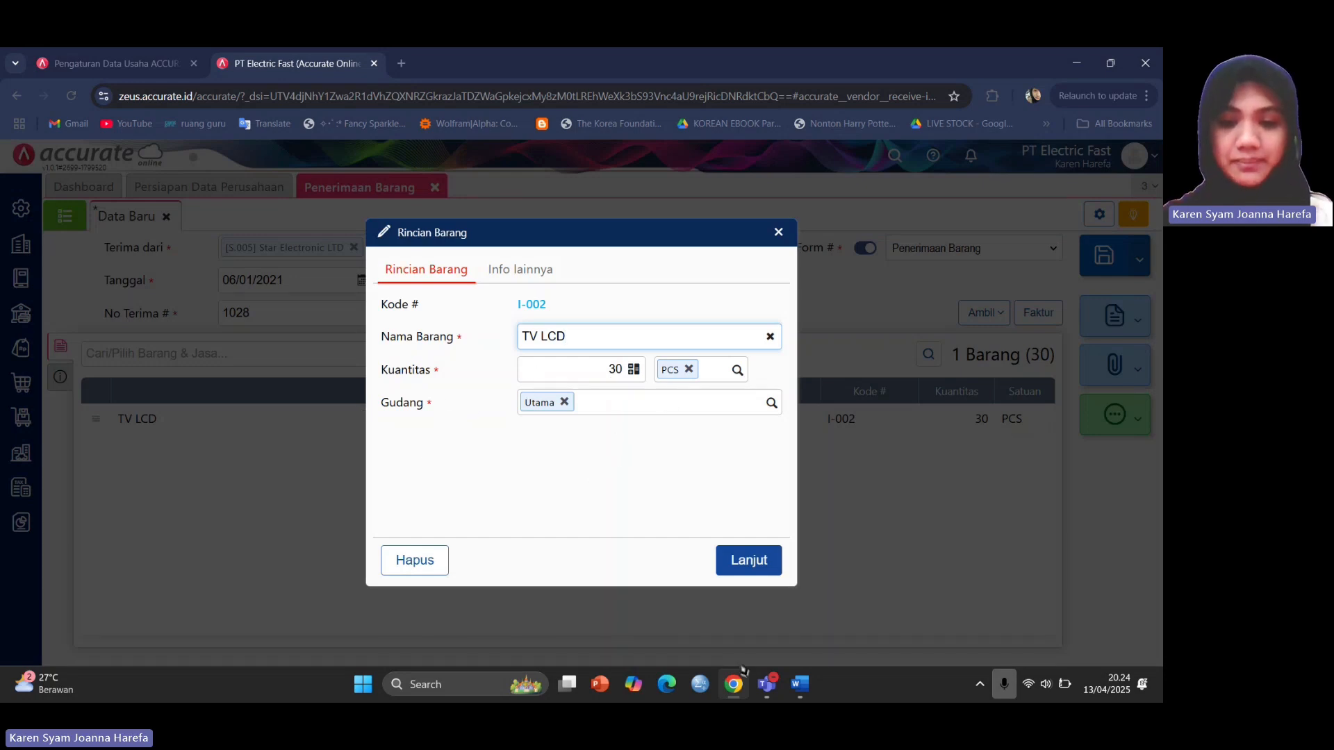
left_click(801, 684)
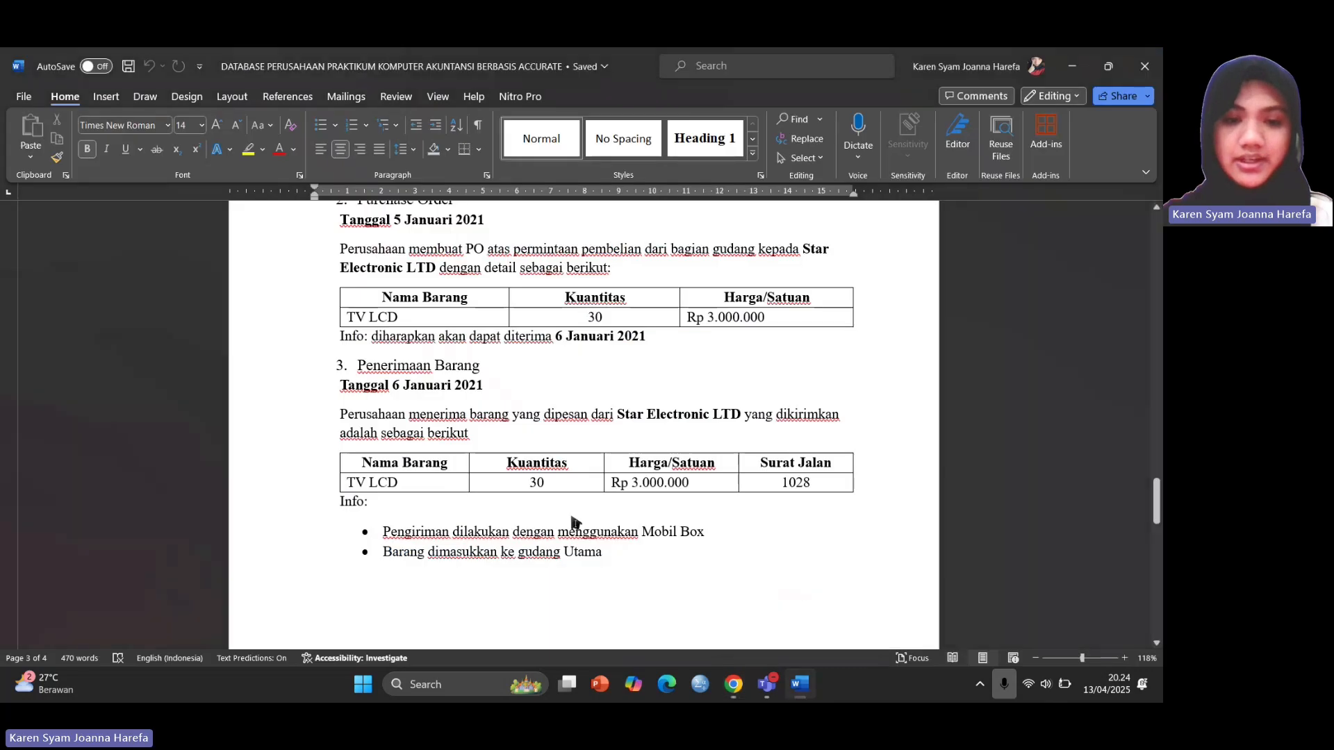
mouse_move(770, 688)
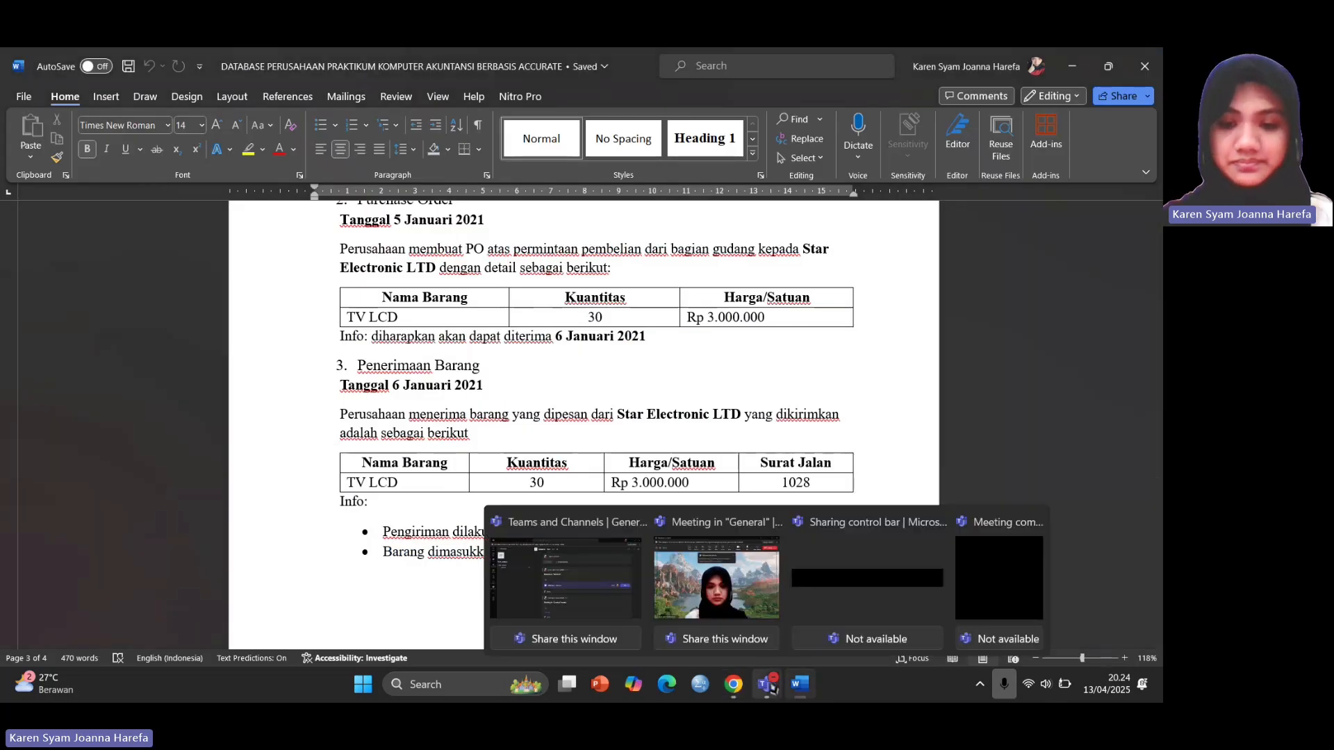
left_click(732, 583)
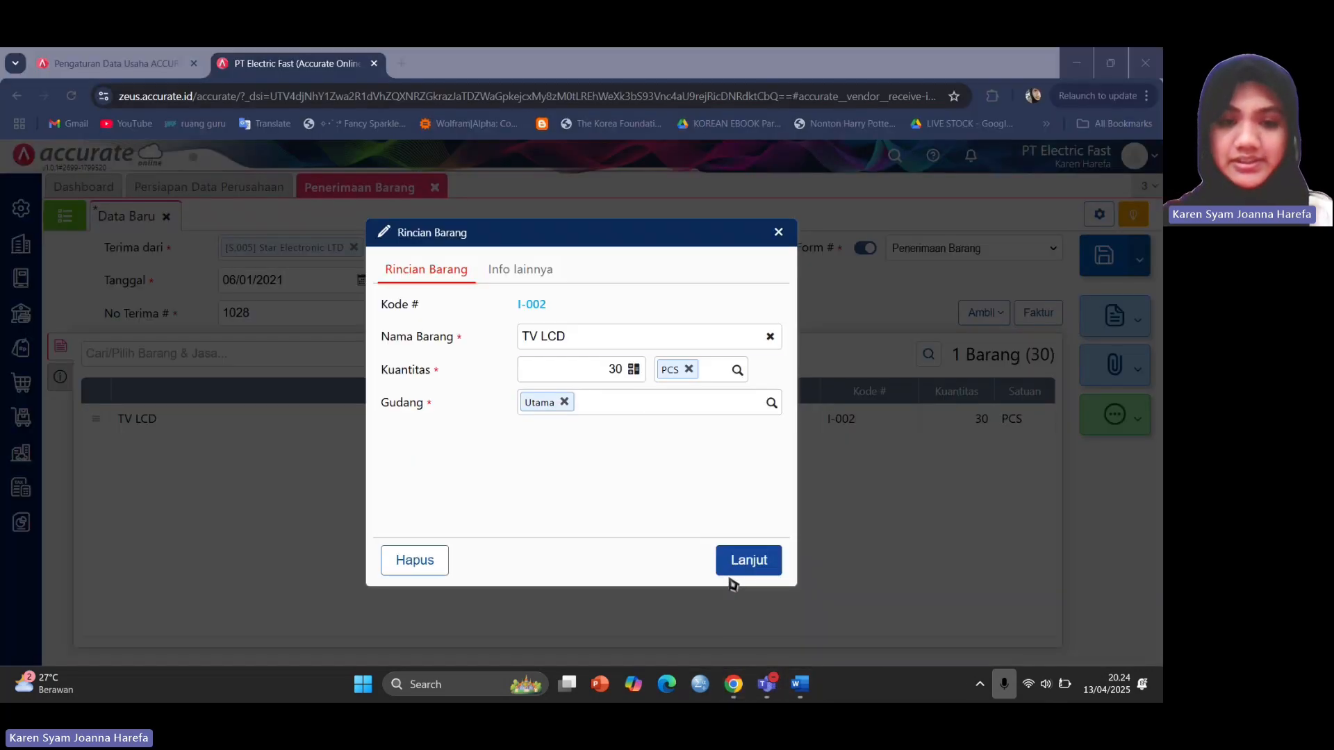
left_click(566, 403)
type("cadang")
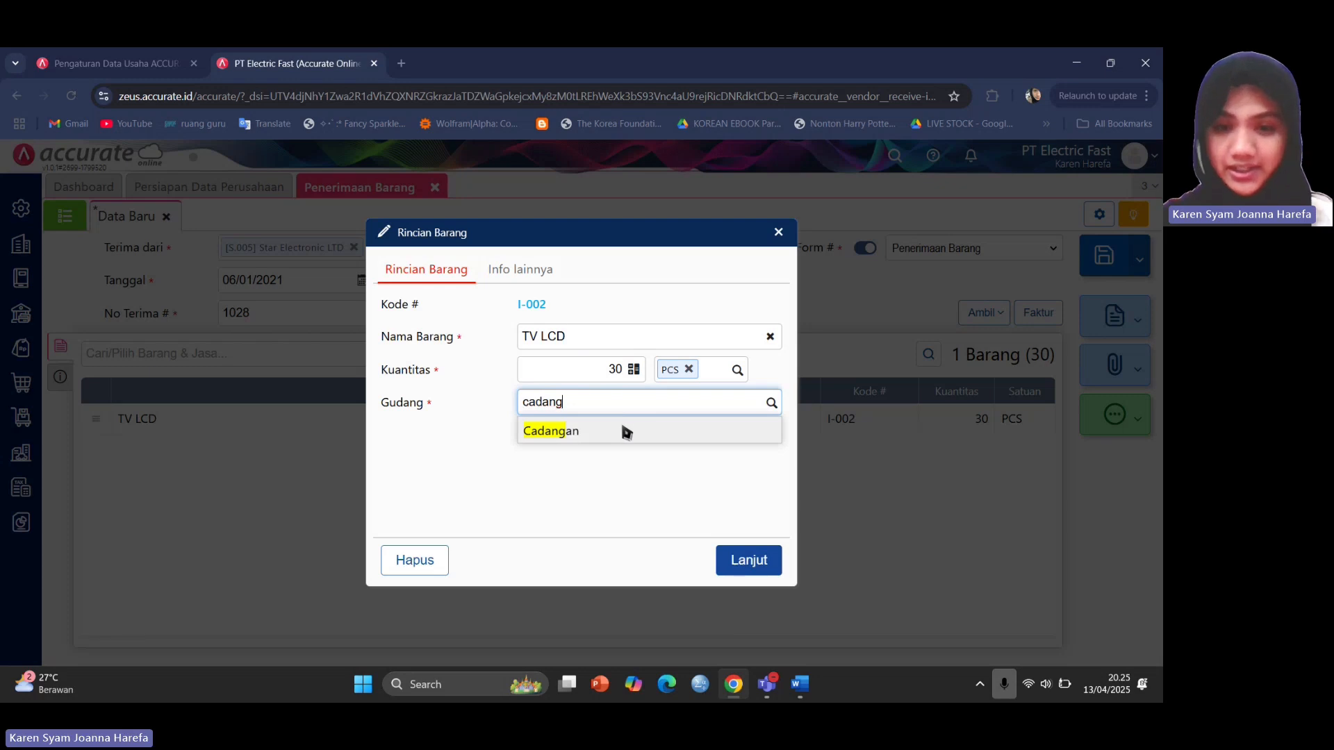
left_click(626, 432)
left_click(578, 400)
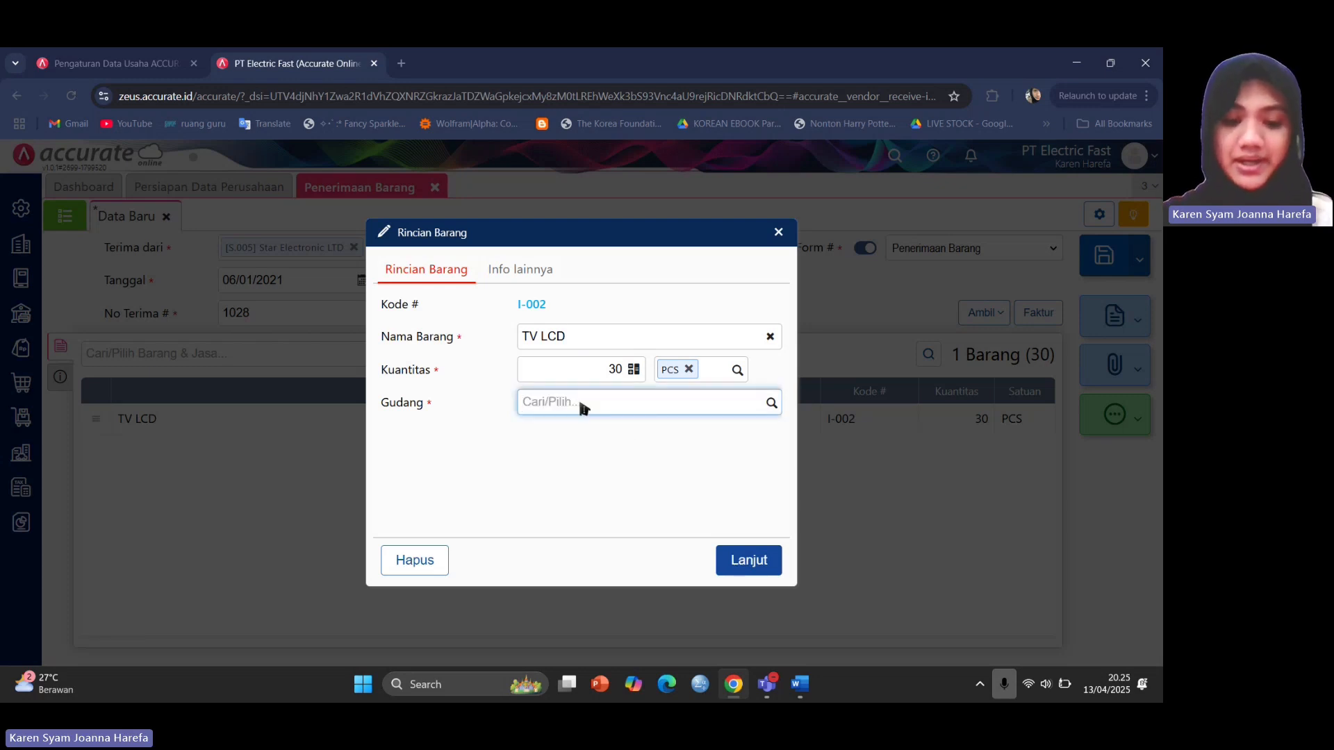
type("utama")
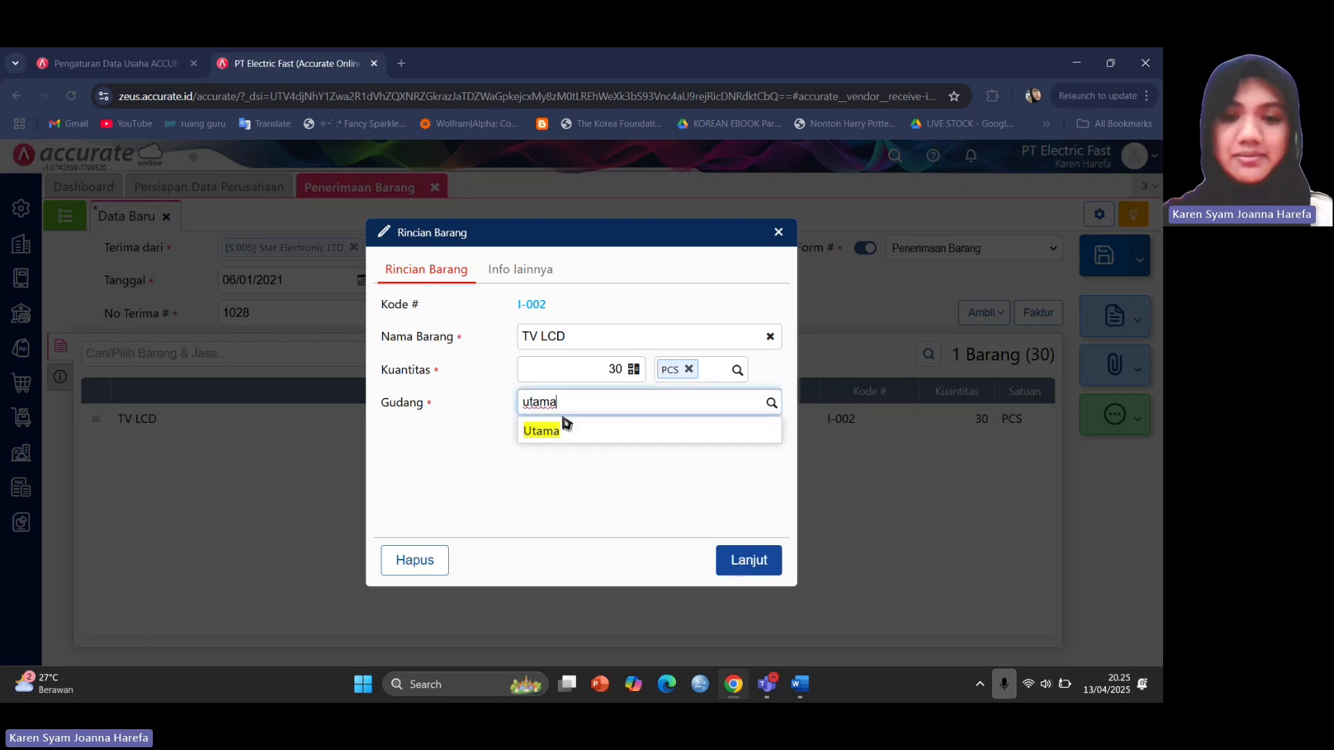
left_click(561, 428)
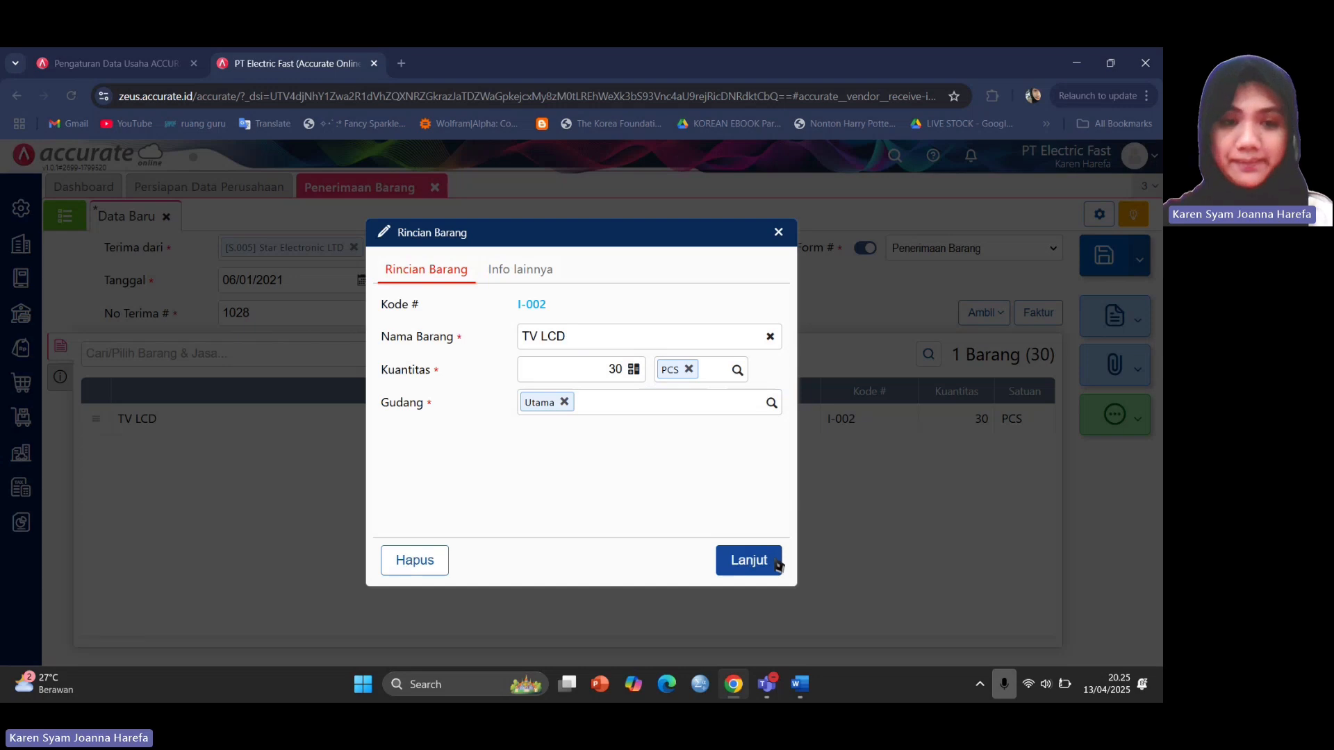
left_click(749, 560)
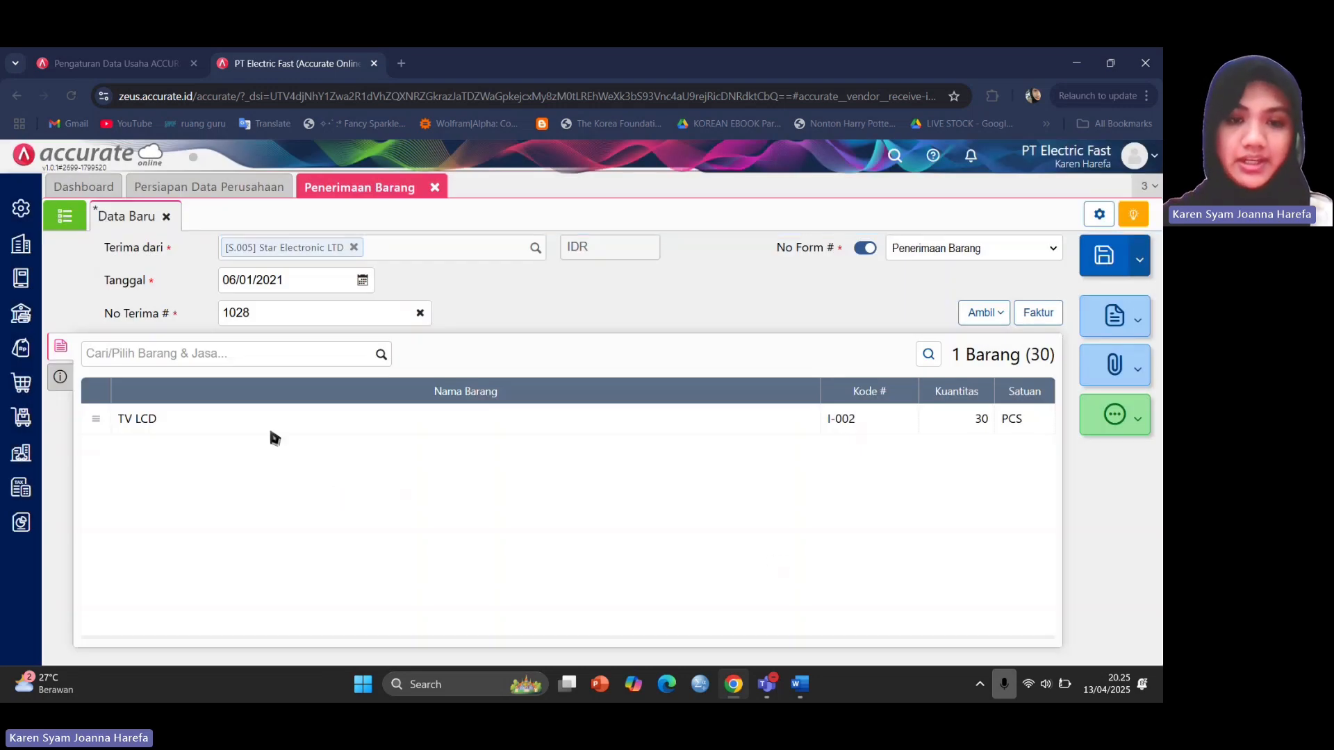
Open the receipt's shipping info and check the required shipping method in the Word brief.
left_click(68, 379)
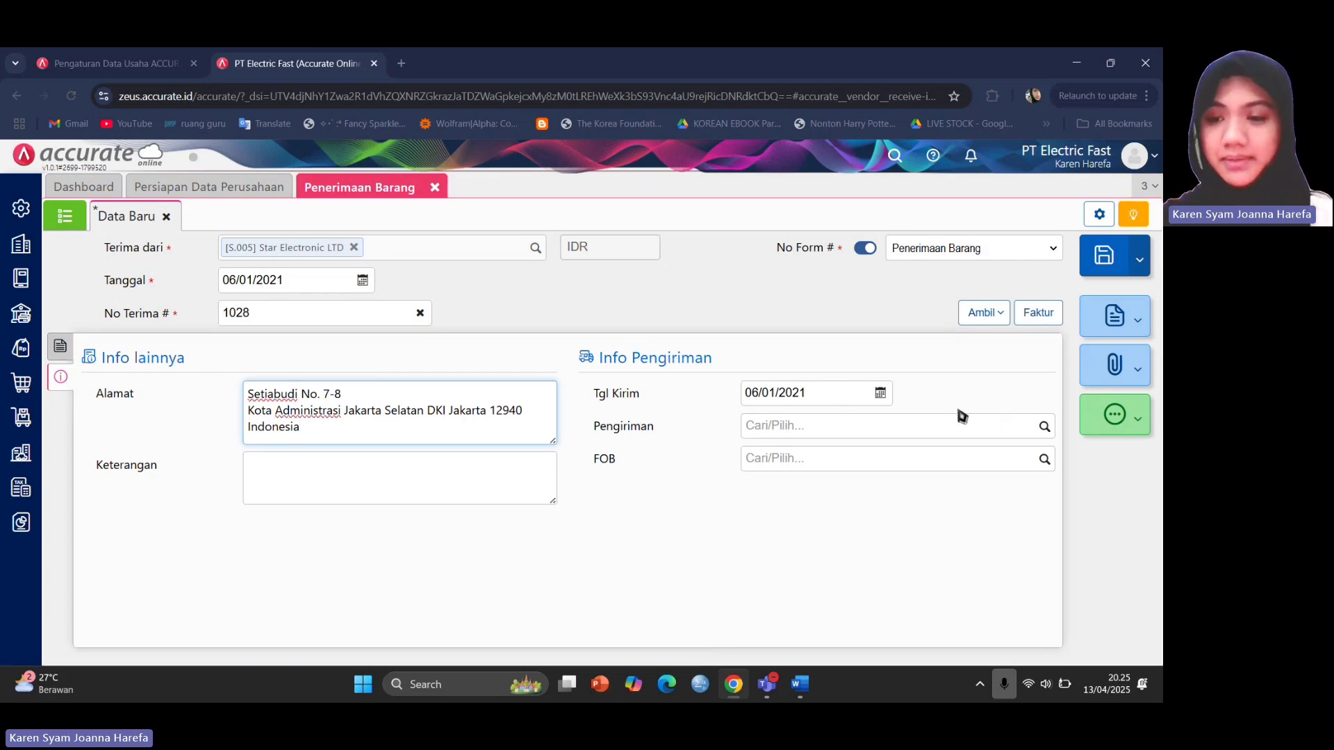
left_click(1043, 429)
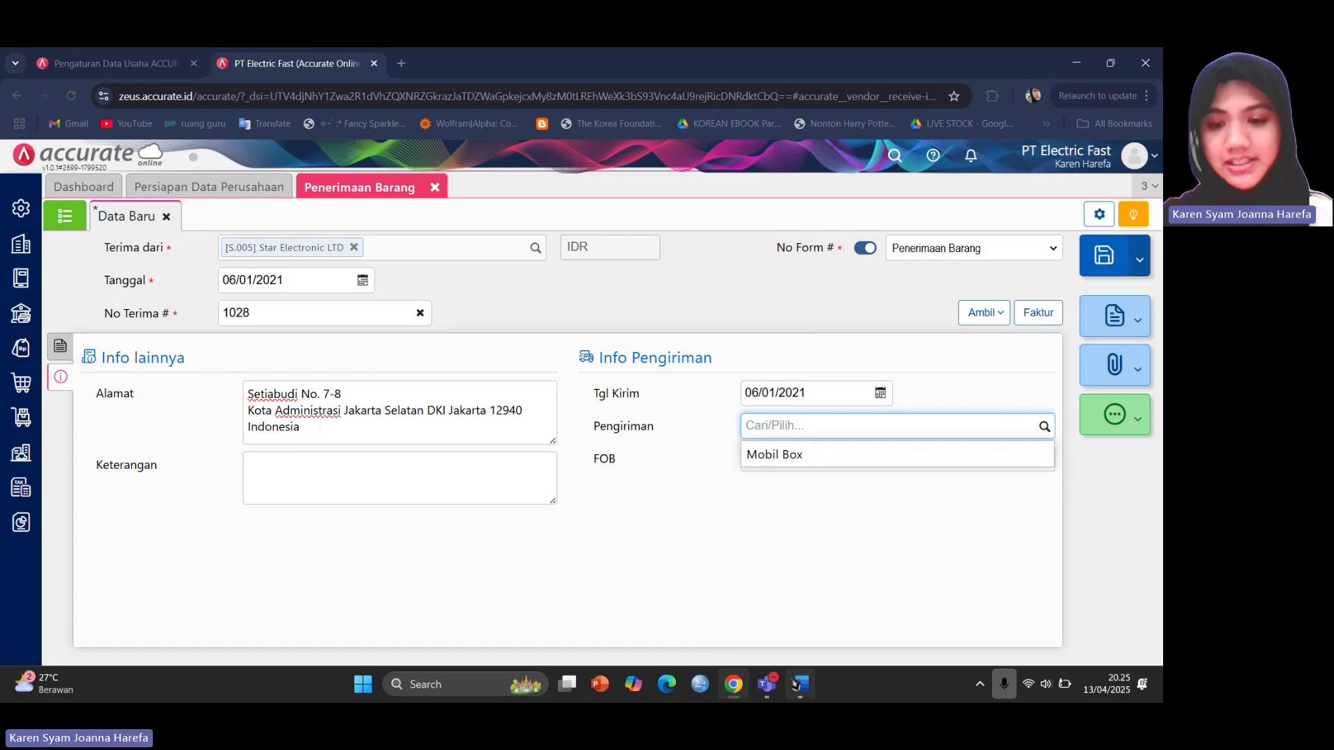
mouse_move(799, 685)
left_click(800, 594)
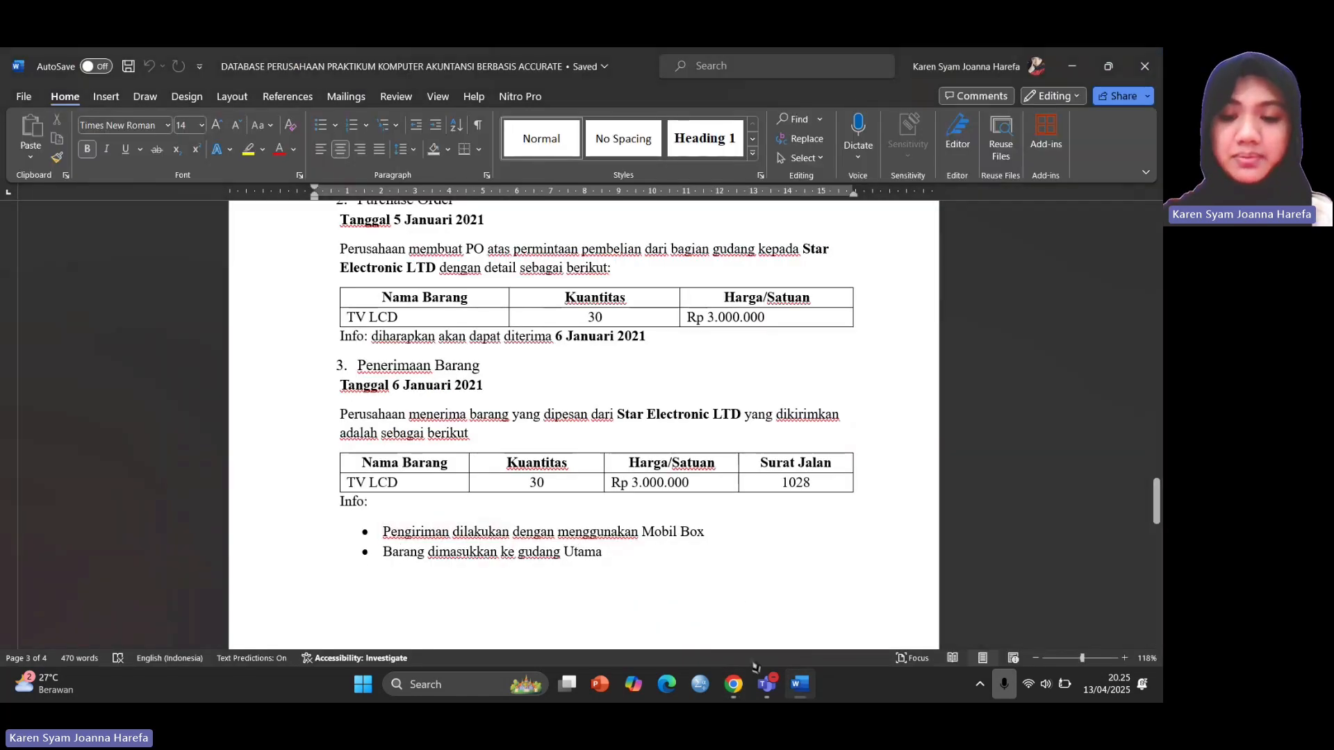
left_click(733, 688)
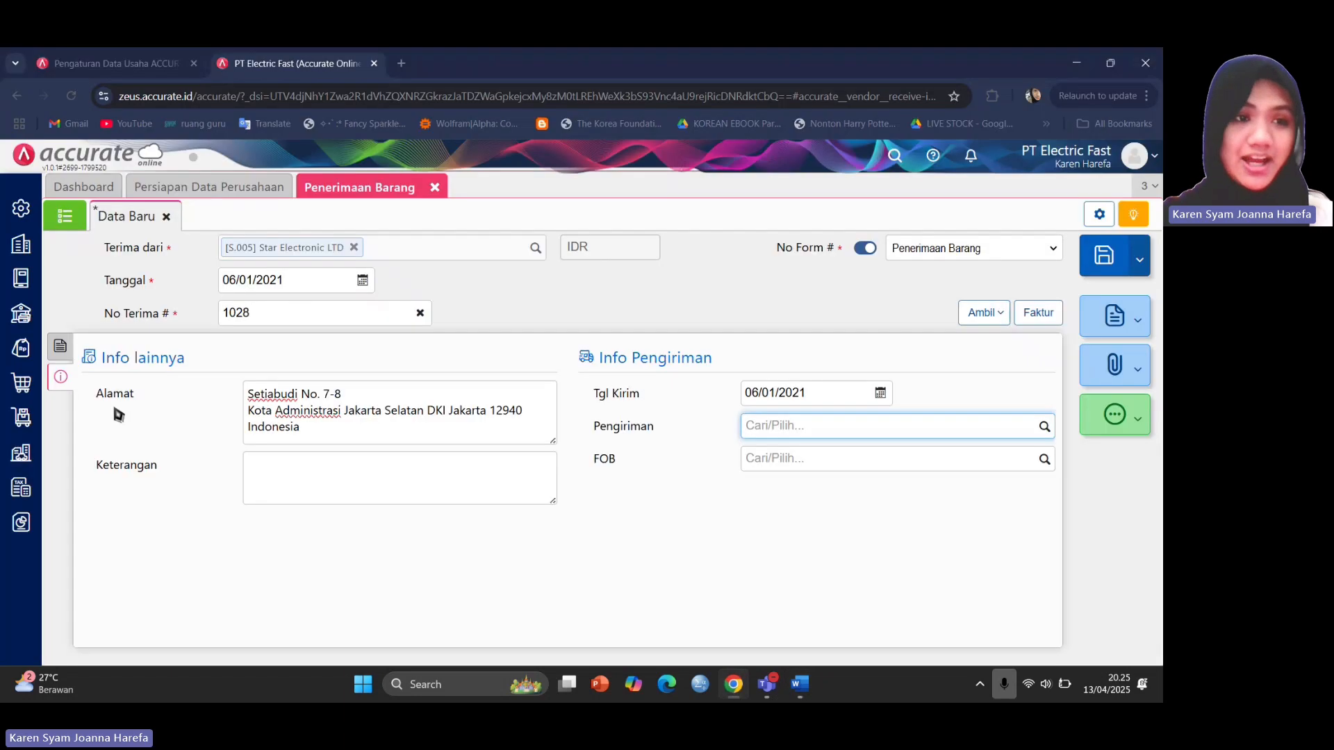
Try adding shipping method 'Mobil Box', find it already exists, and return to the receipt.
left_click(14, 245)
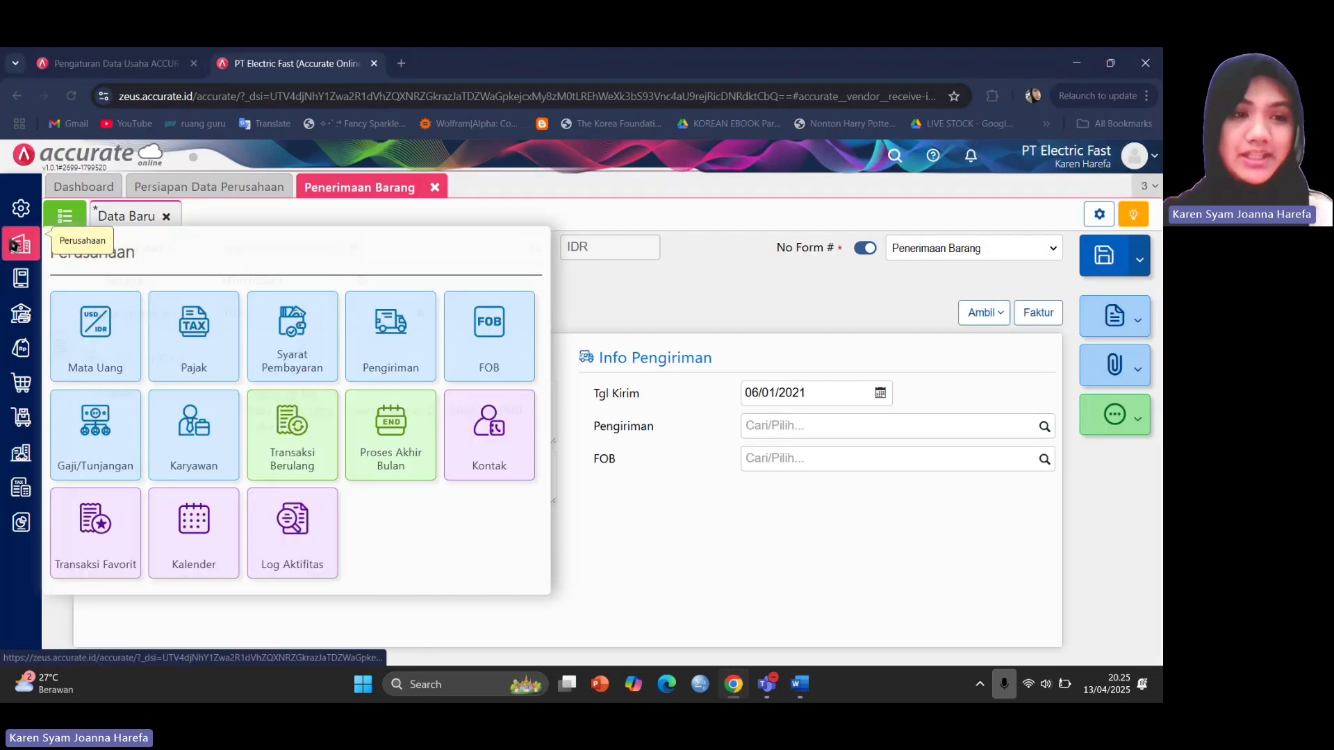
left_click(378, 350)
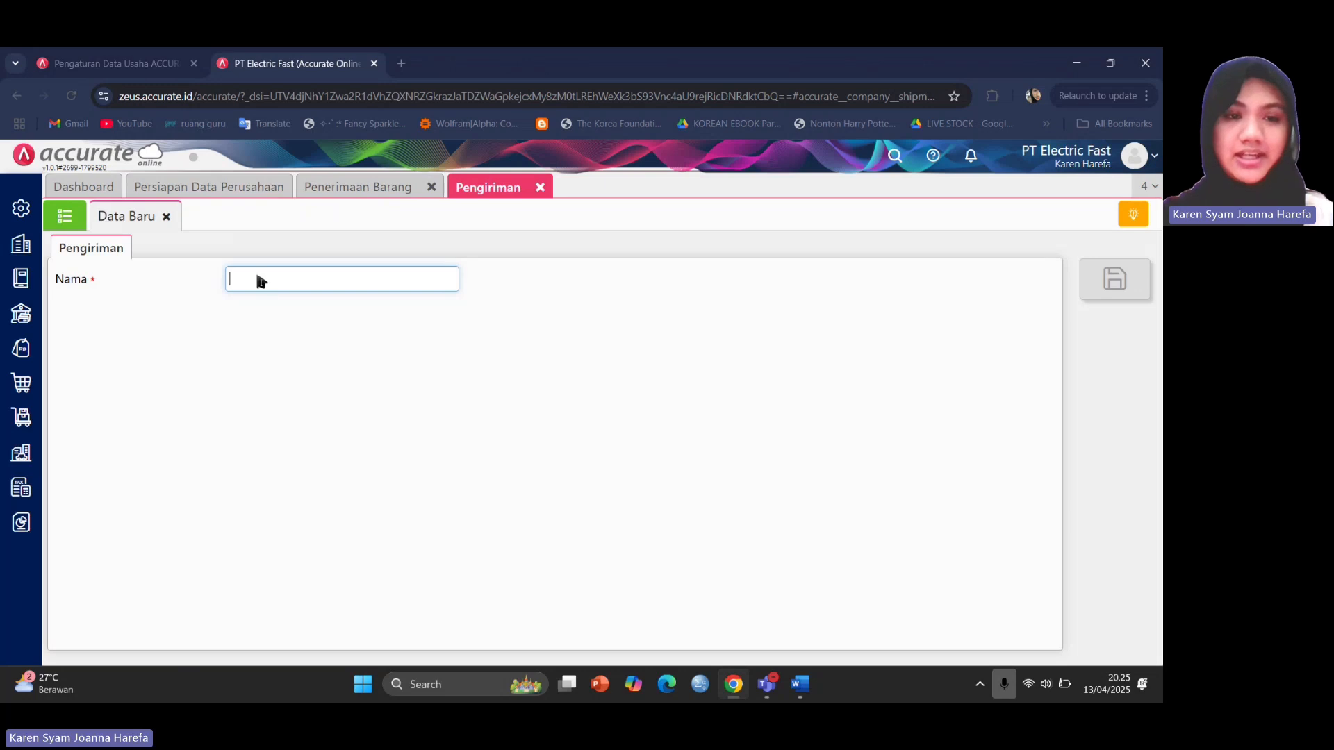
left_click(257, 279)
type("Mon")
key("BackSpace")
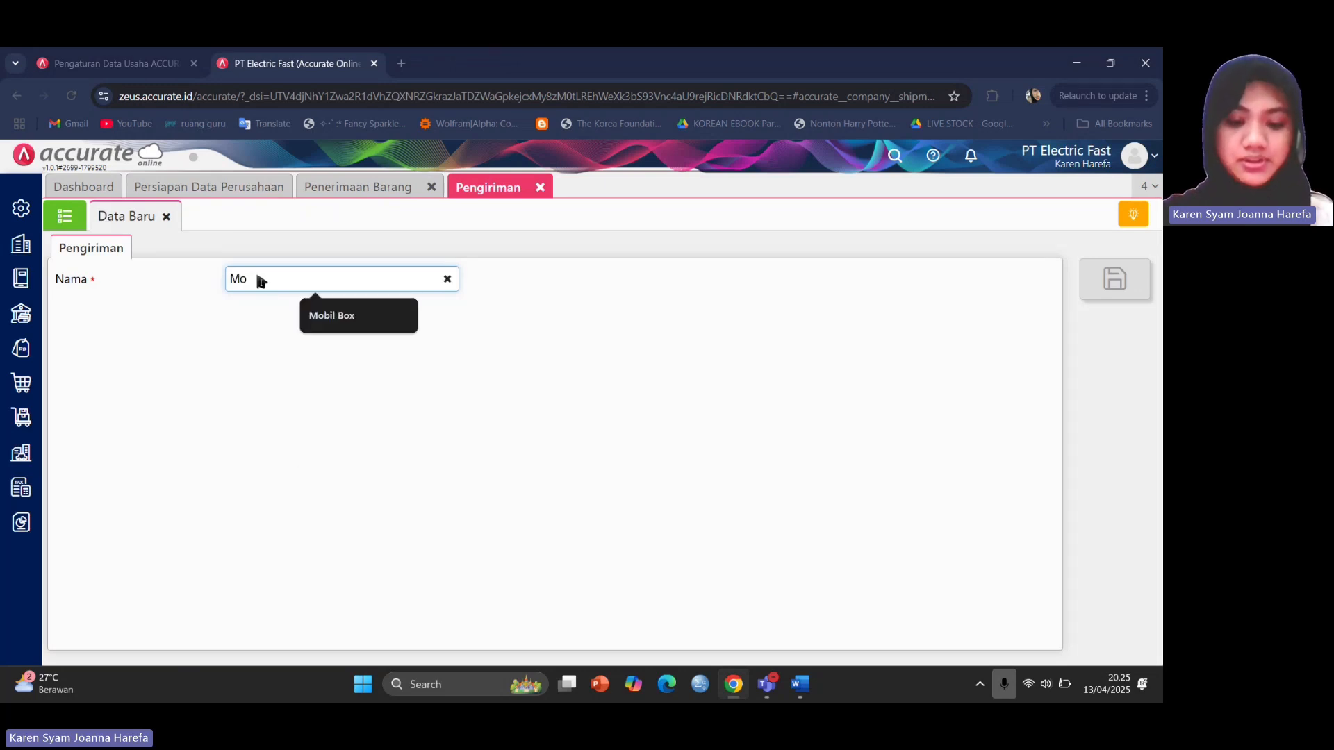
type("bil Box")
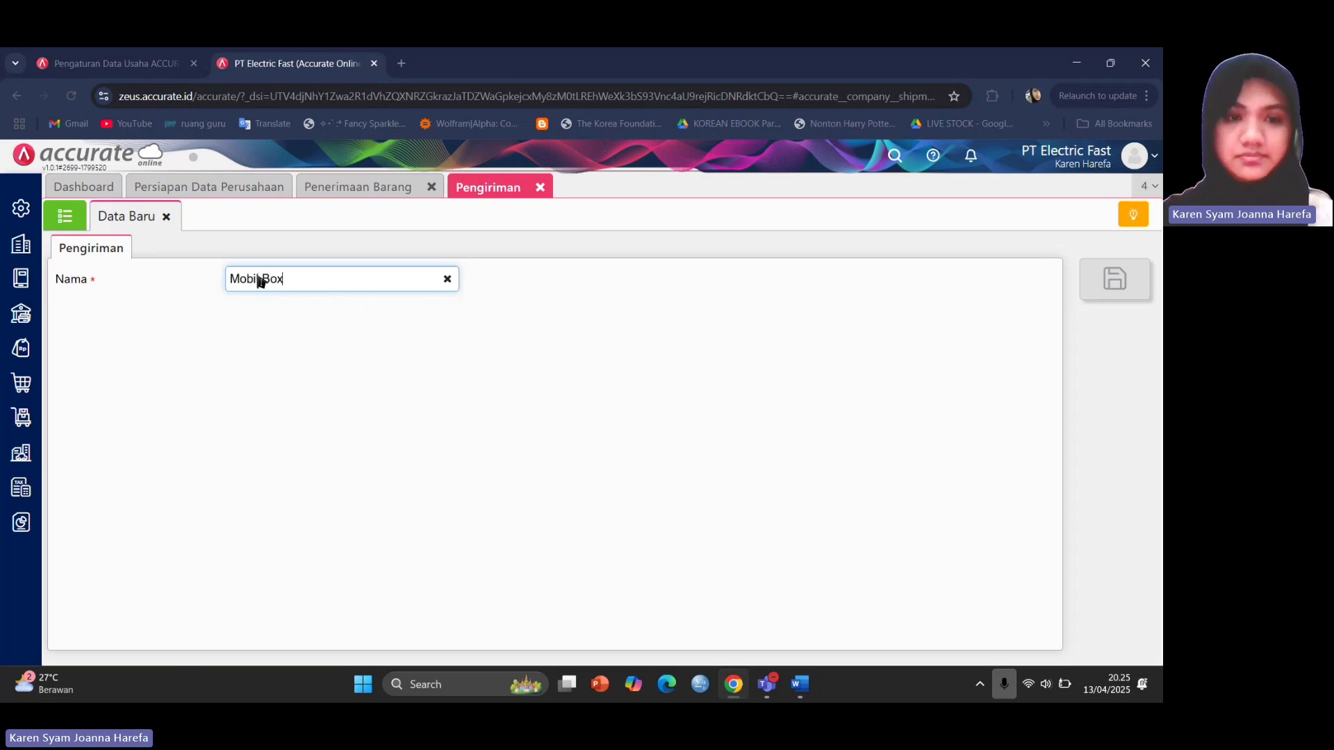
left_click(439, 351)
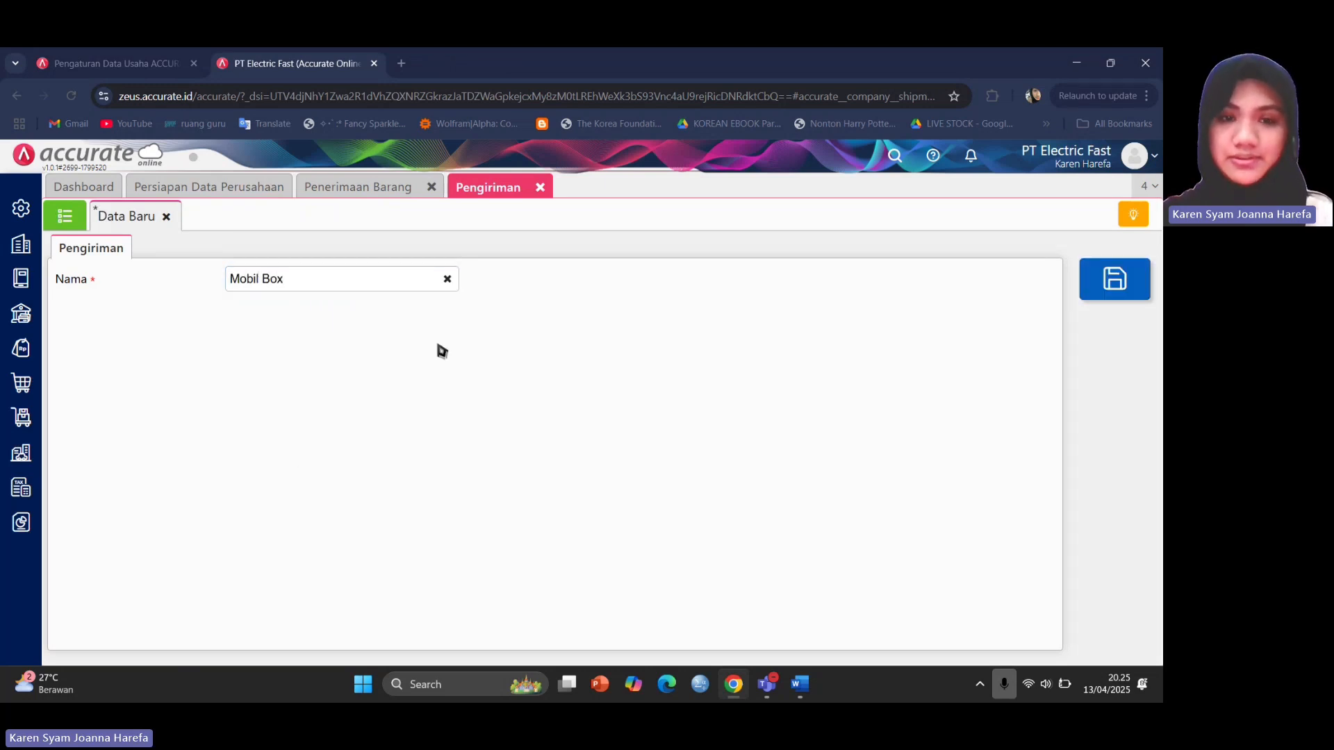
left_click(1126, 285)
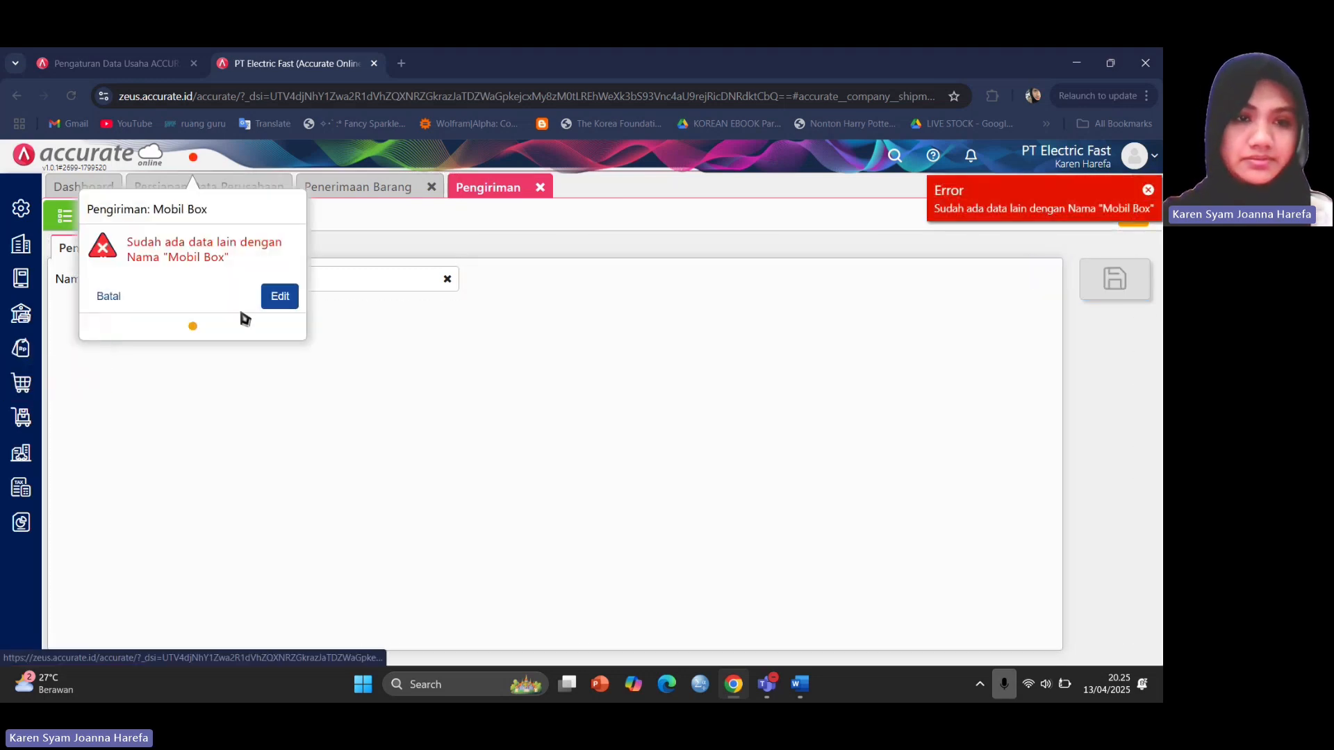
left_click(280, 298)
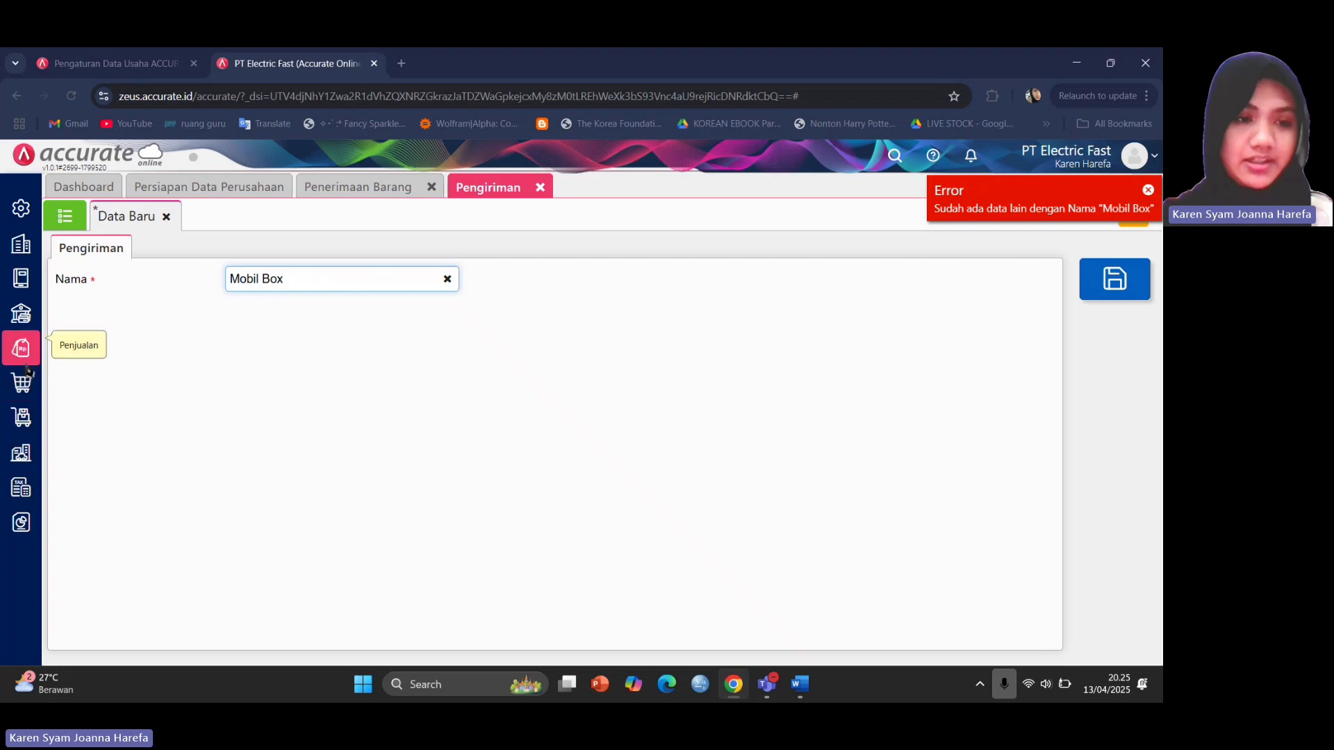
left_click(379, 183)
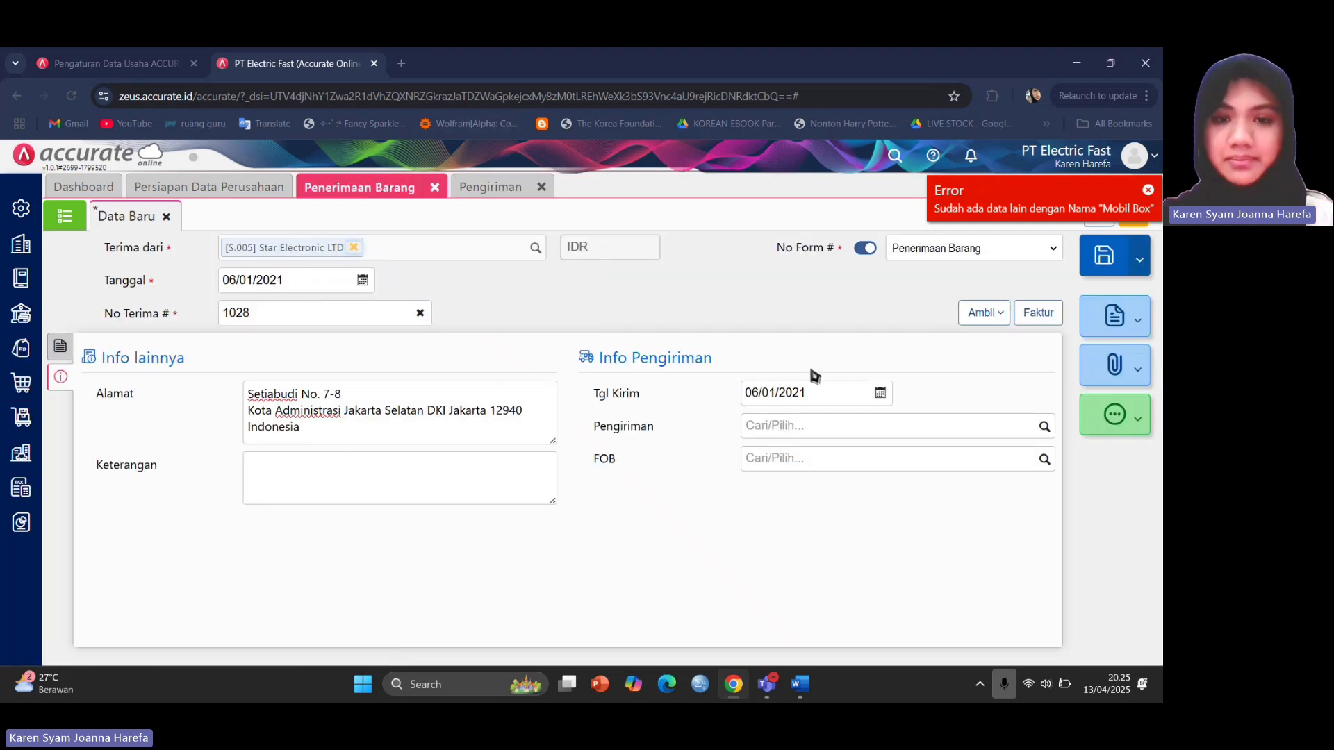
Choose Mobil Box shipping and save, then open the existing receipt 1028 from the duplicate-number warning.
left_click(1044, 427)
left_click(997, 456)
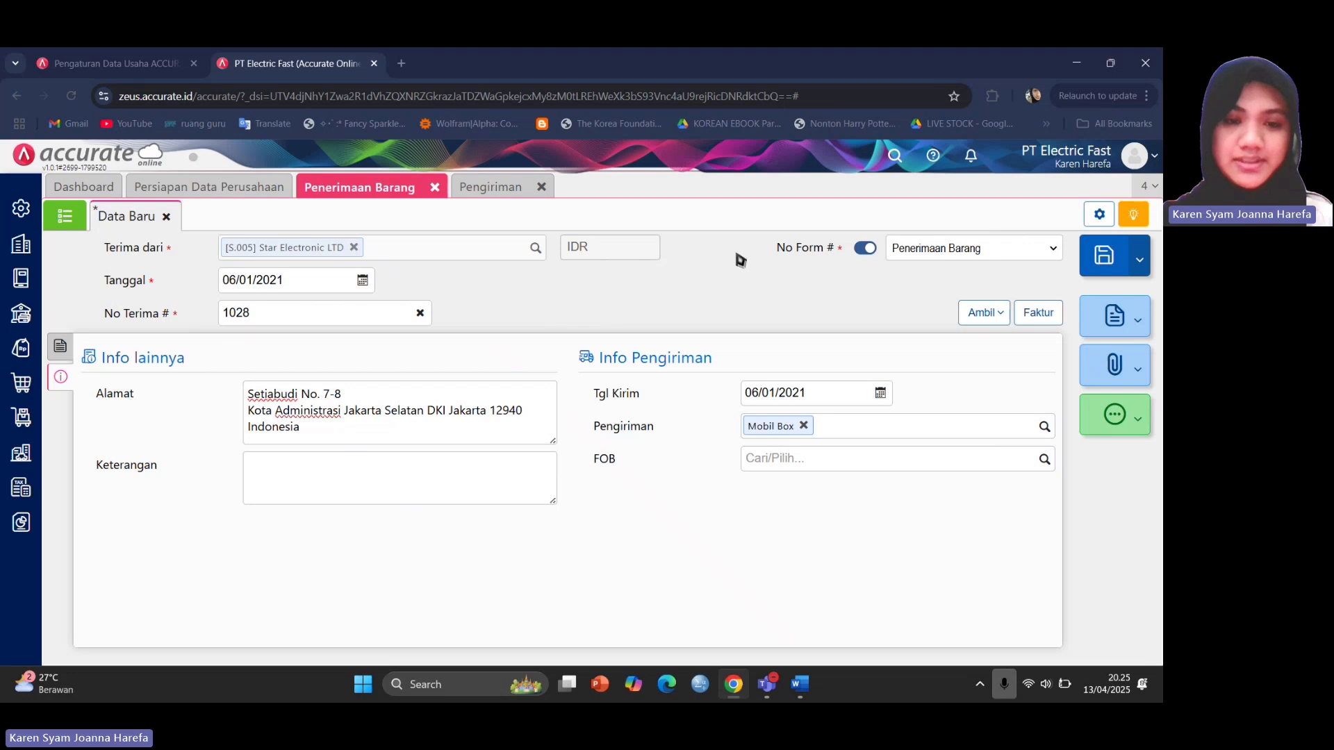
left_click(1107, 261)
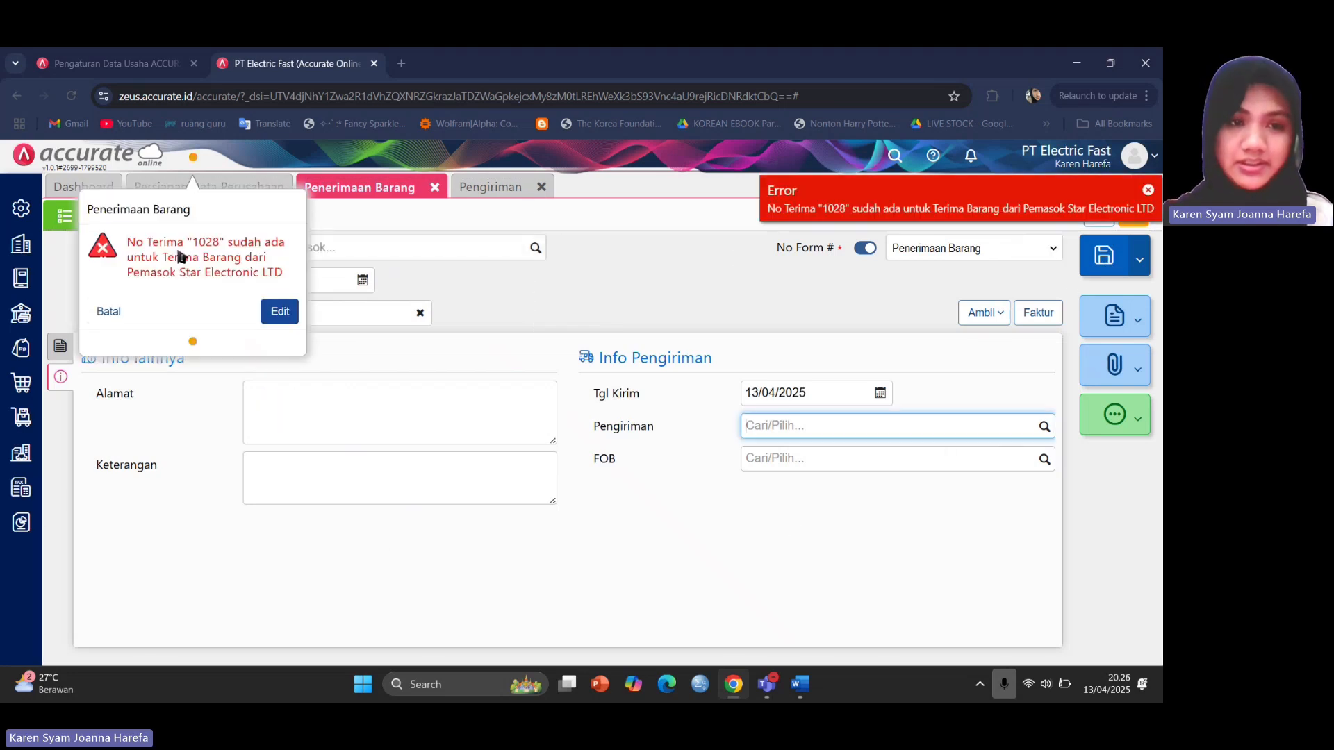
left_click(278, 318)
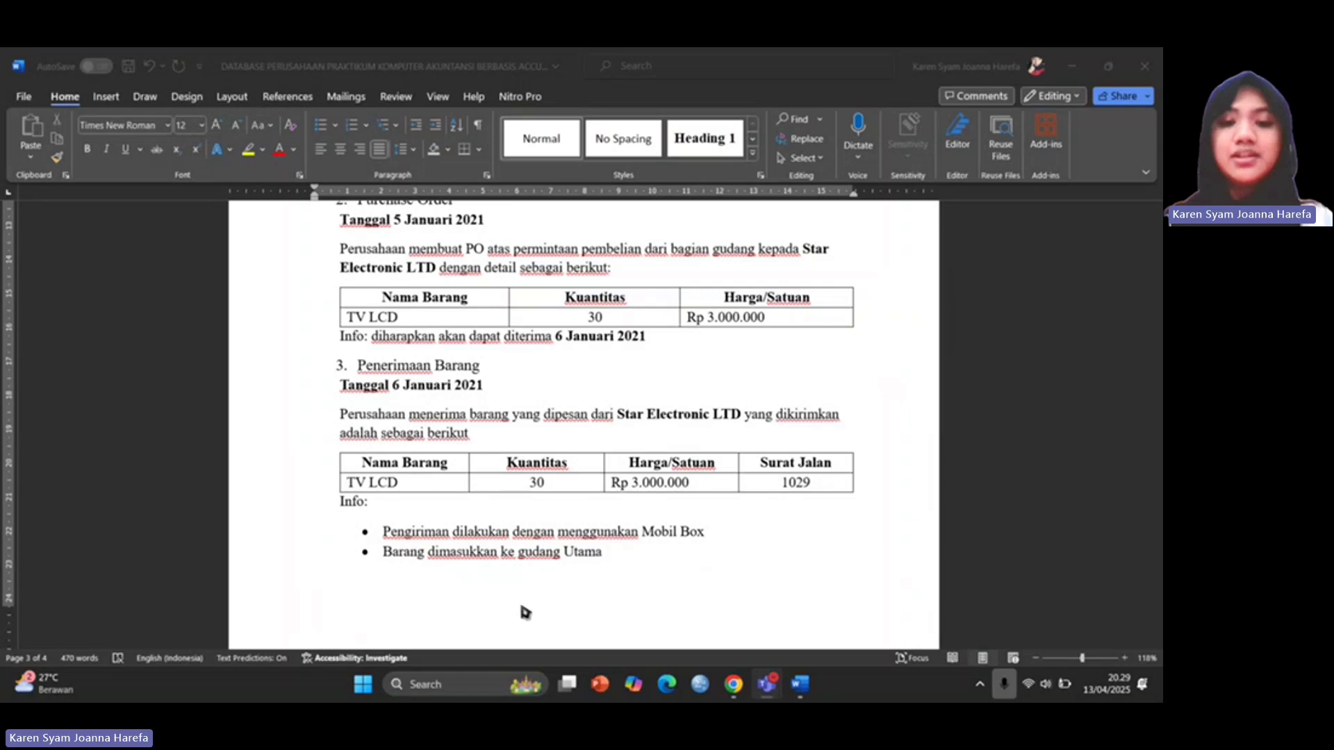
Start a new goods receipt from supplier Star Electronic LTD in IDR currency.
left_click(728, 692)
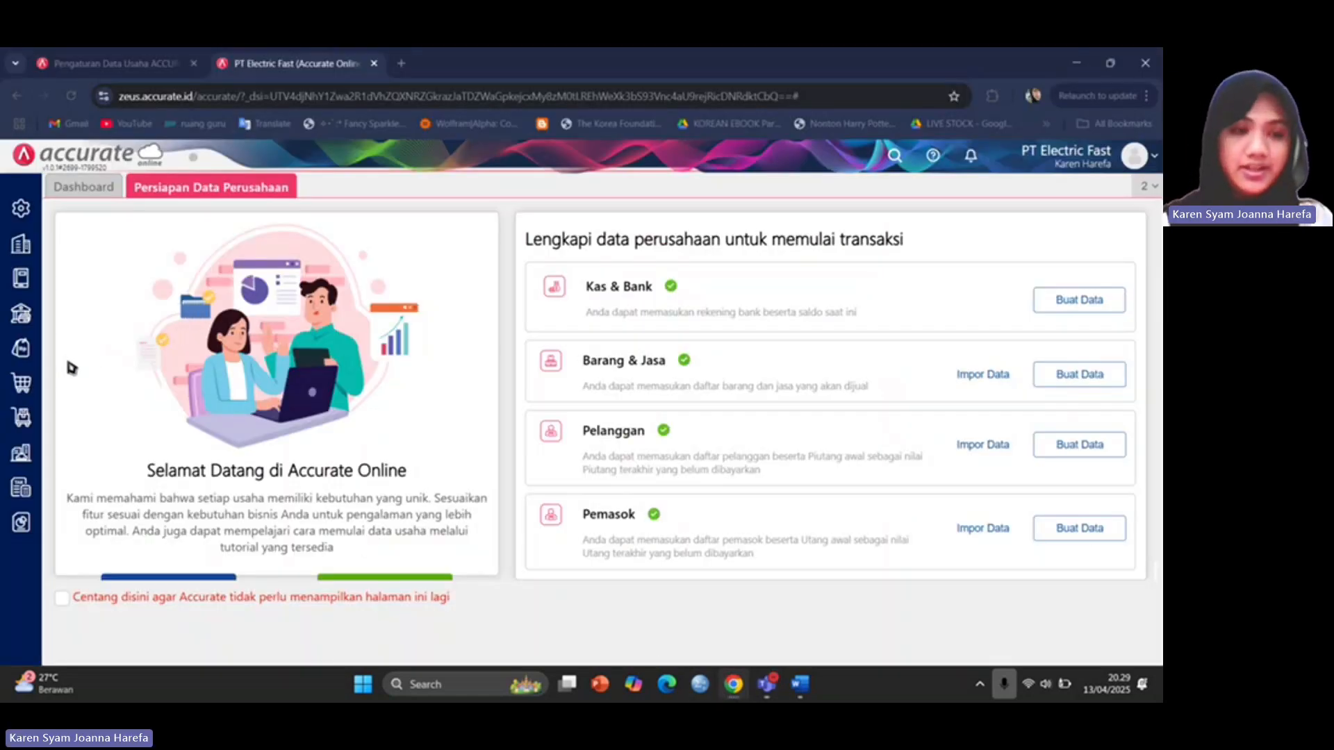
left_click(21, 383)
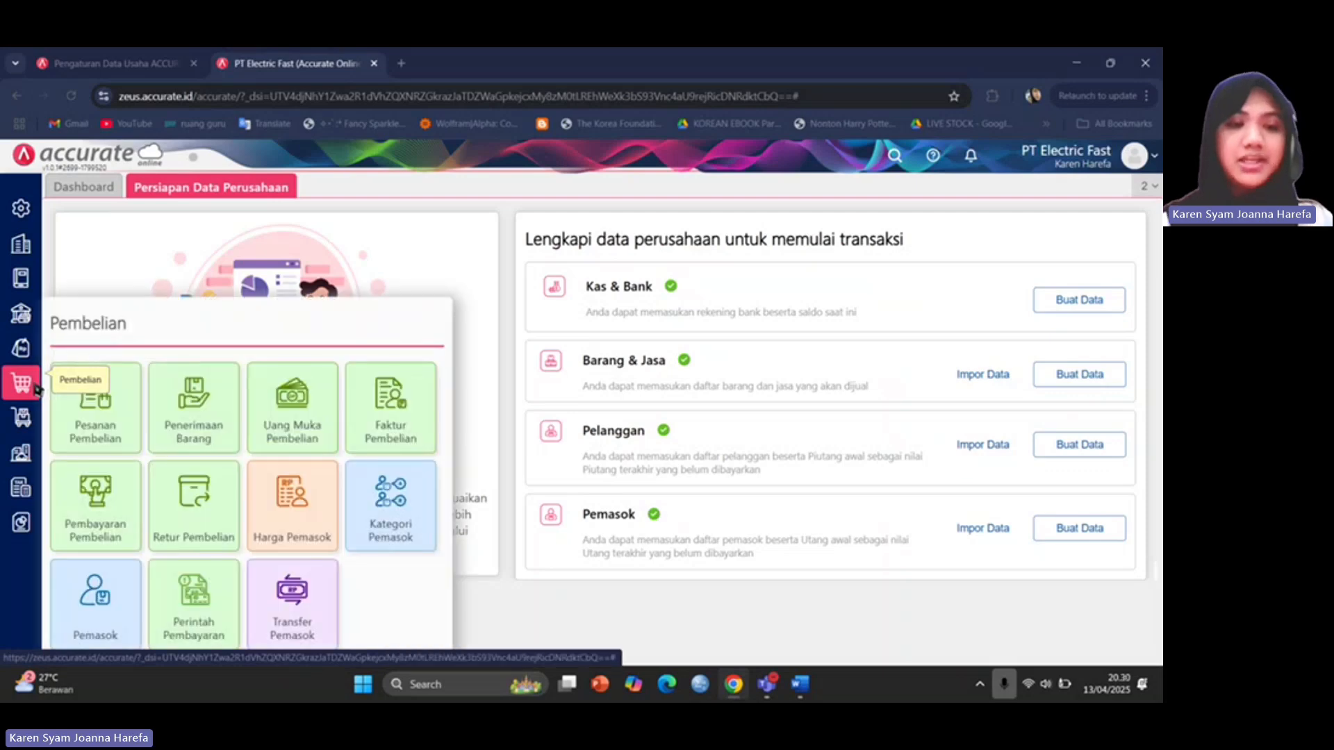
left_click(178, 432)
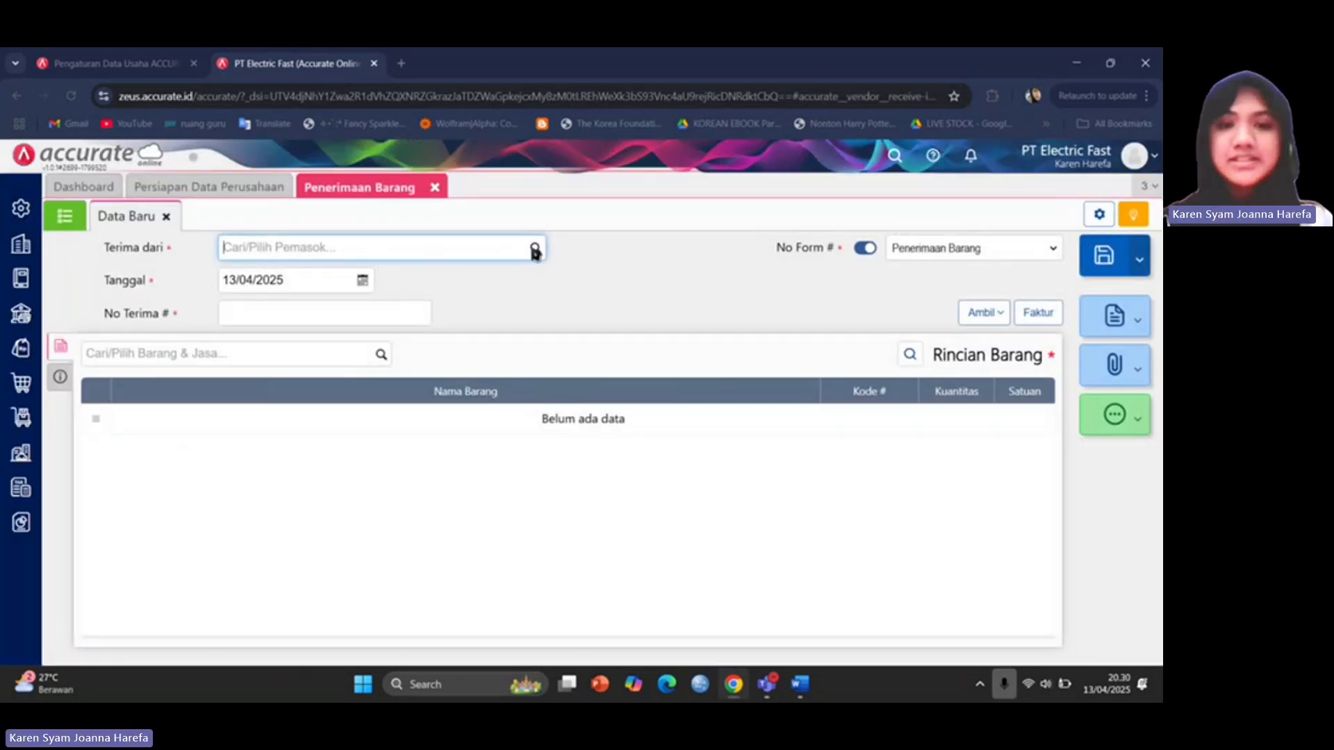
left_click(535, 249)
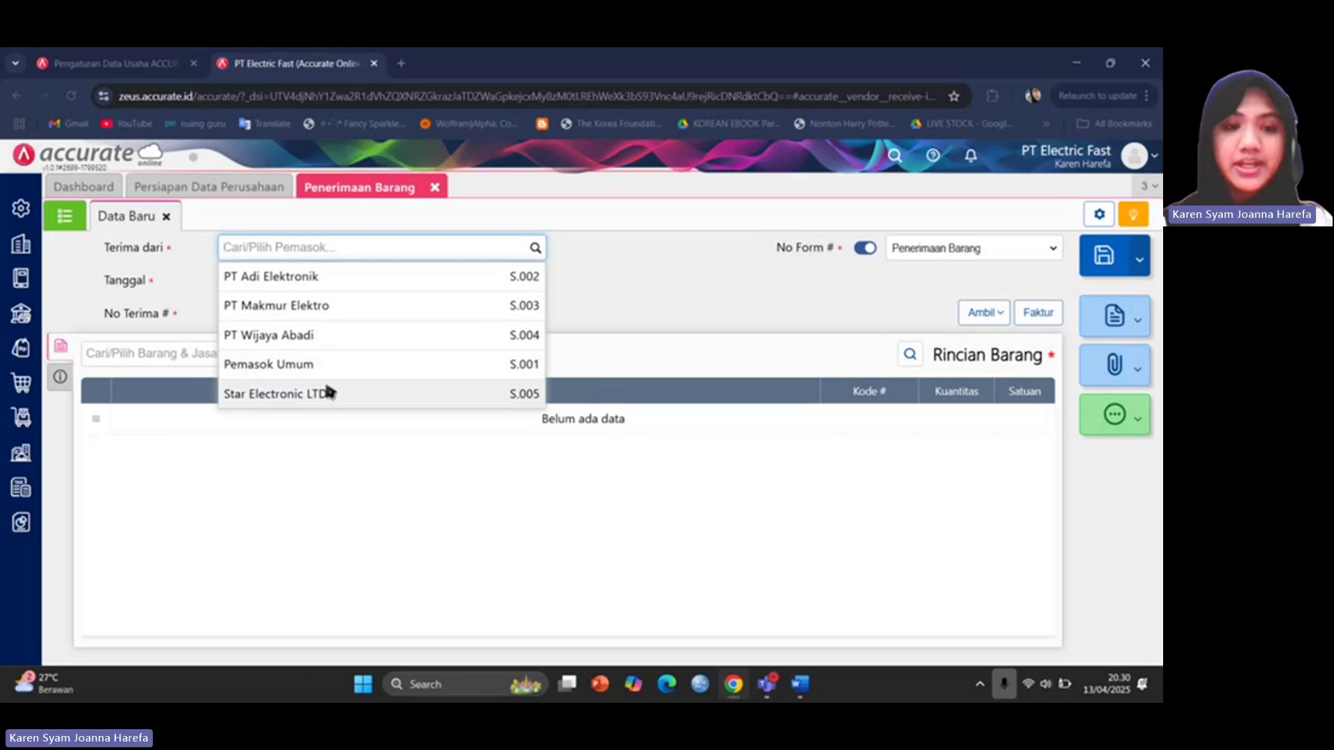
left_click(330, 393)
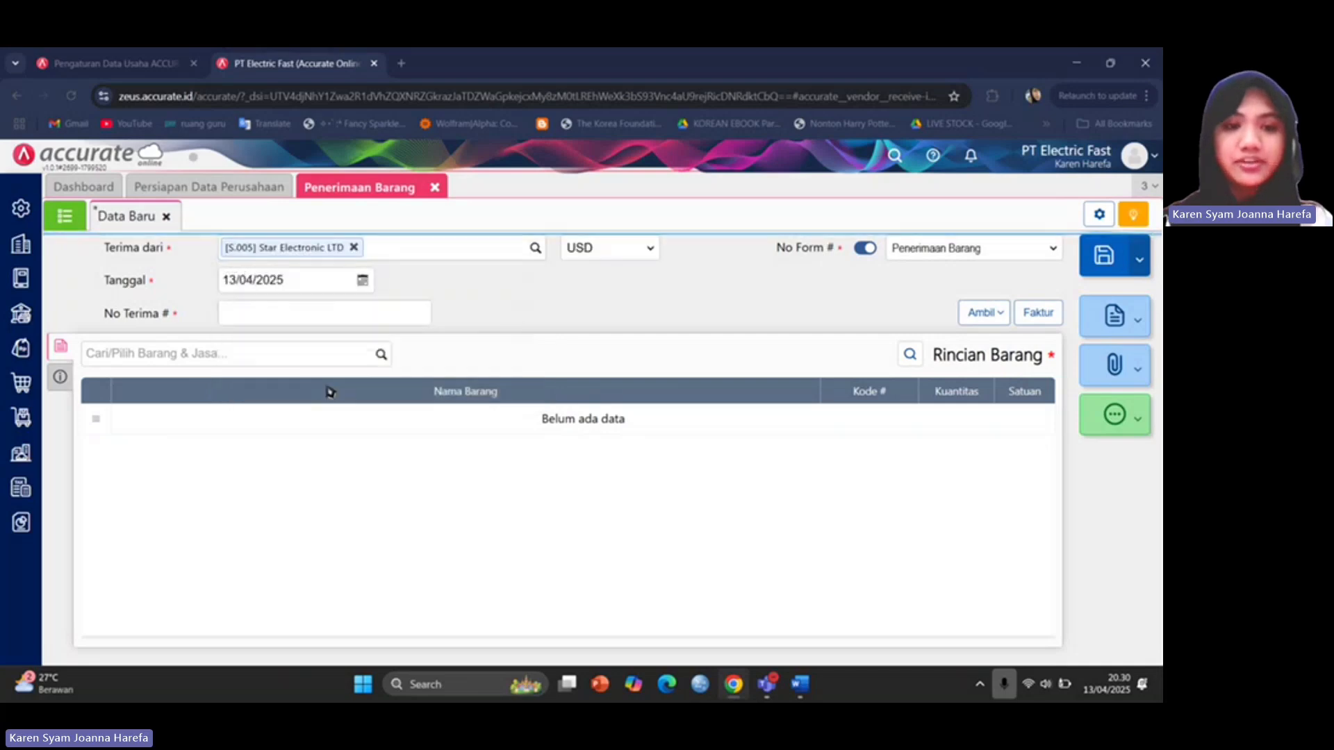
left_click(650, 254)
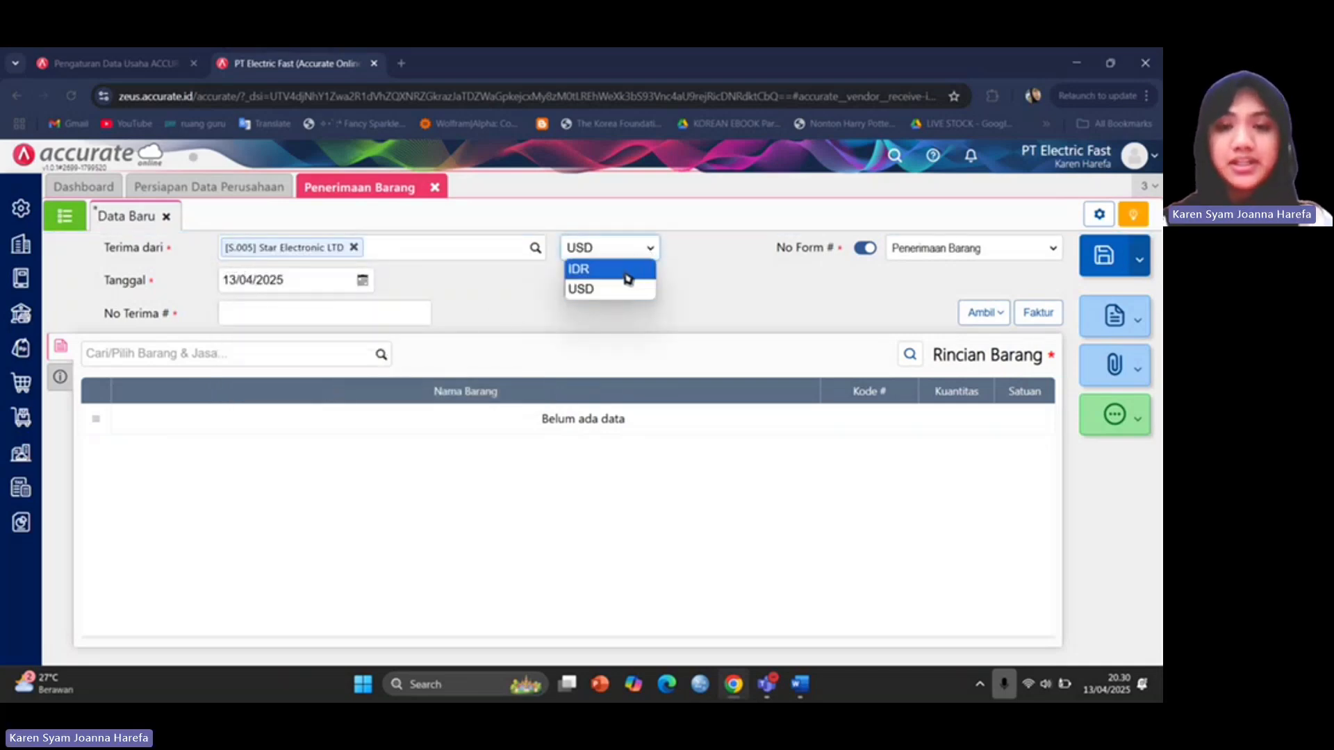
left_click(628, 278)
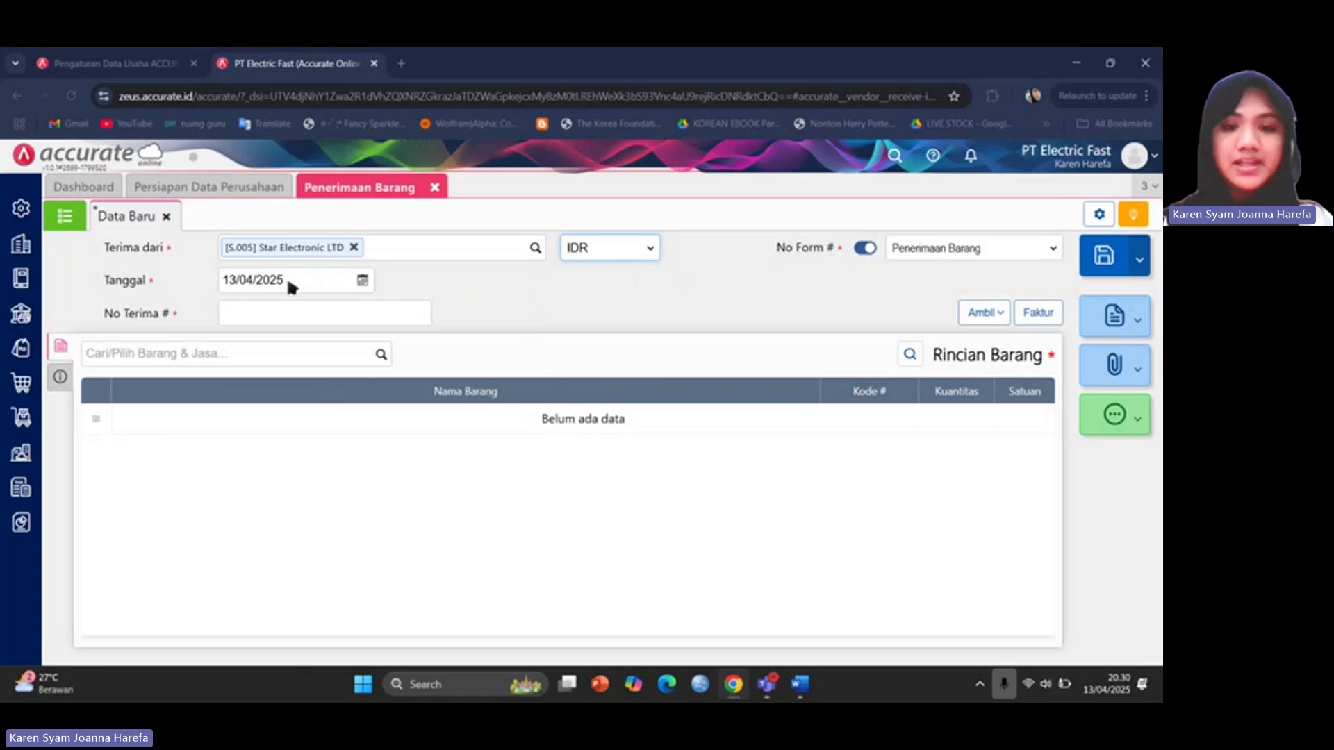
Date the receipt 06/01/2021 and enter No Terima 1029.
left_click(800, 684)
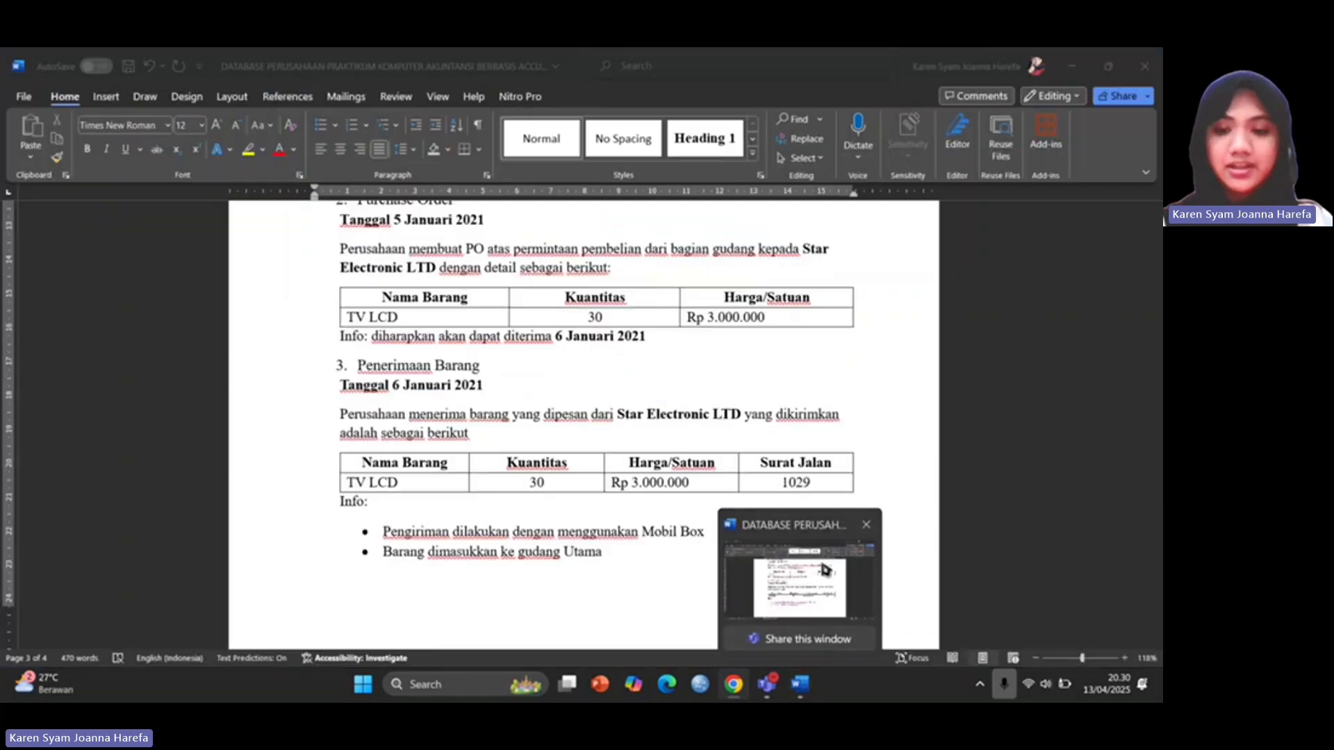
left_click(734, 684)
left_click(283, 289)
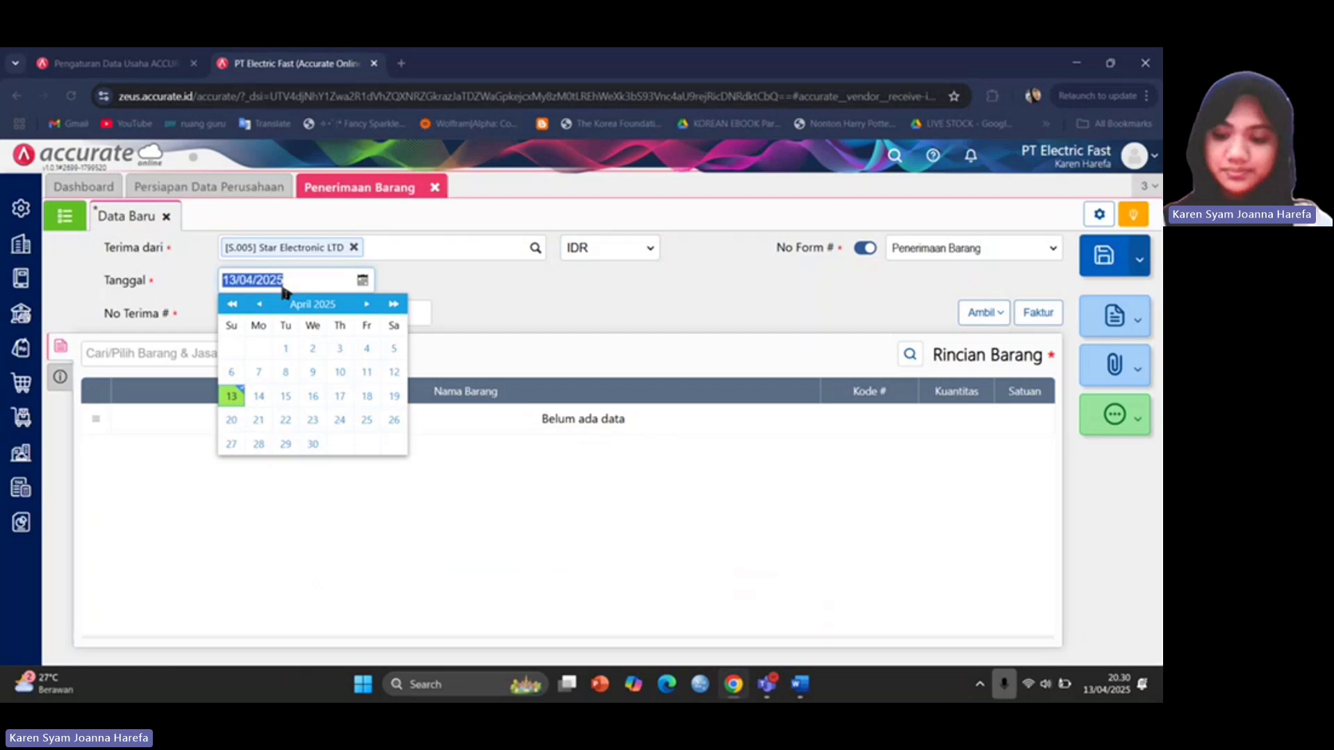
type("060")
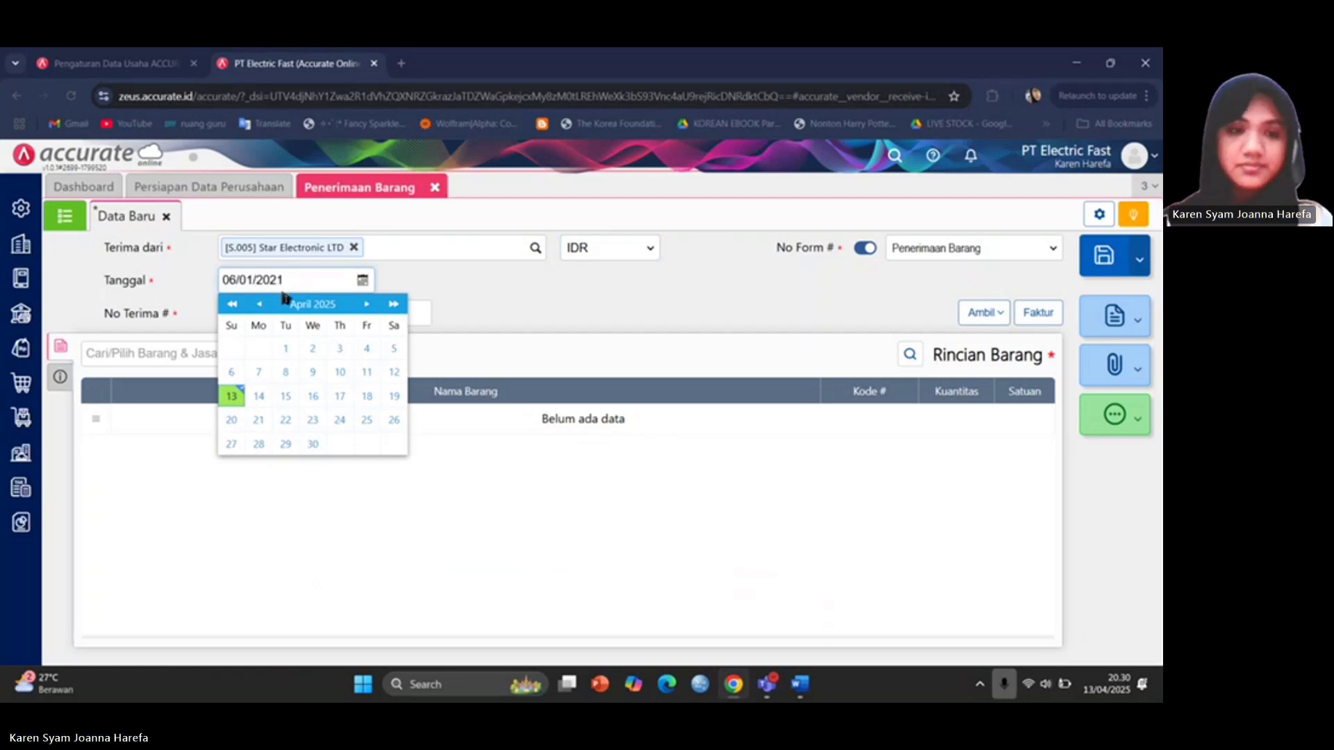
left_click(425, 316)
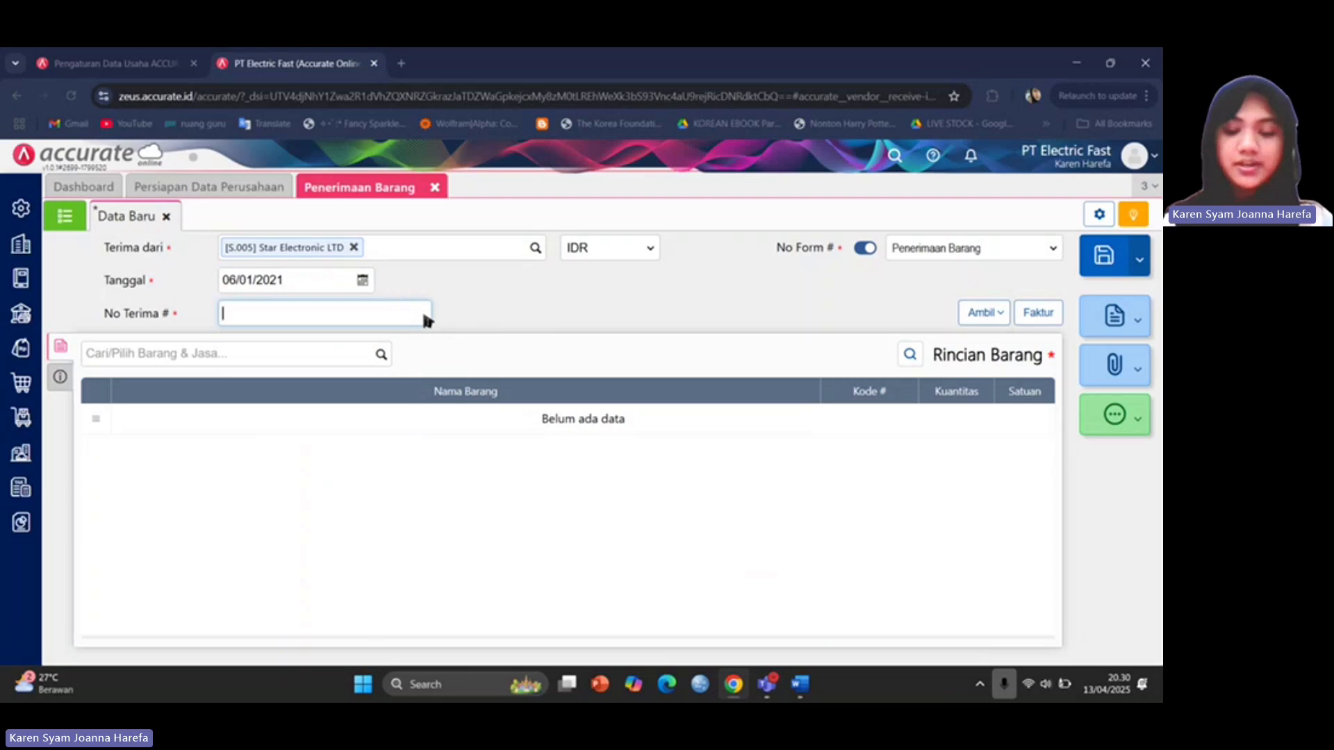
type("1029")
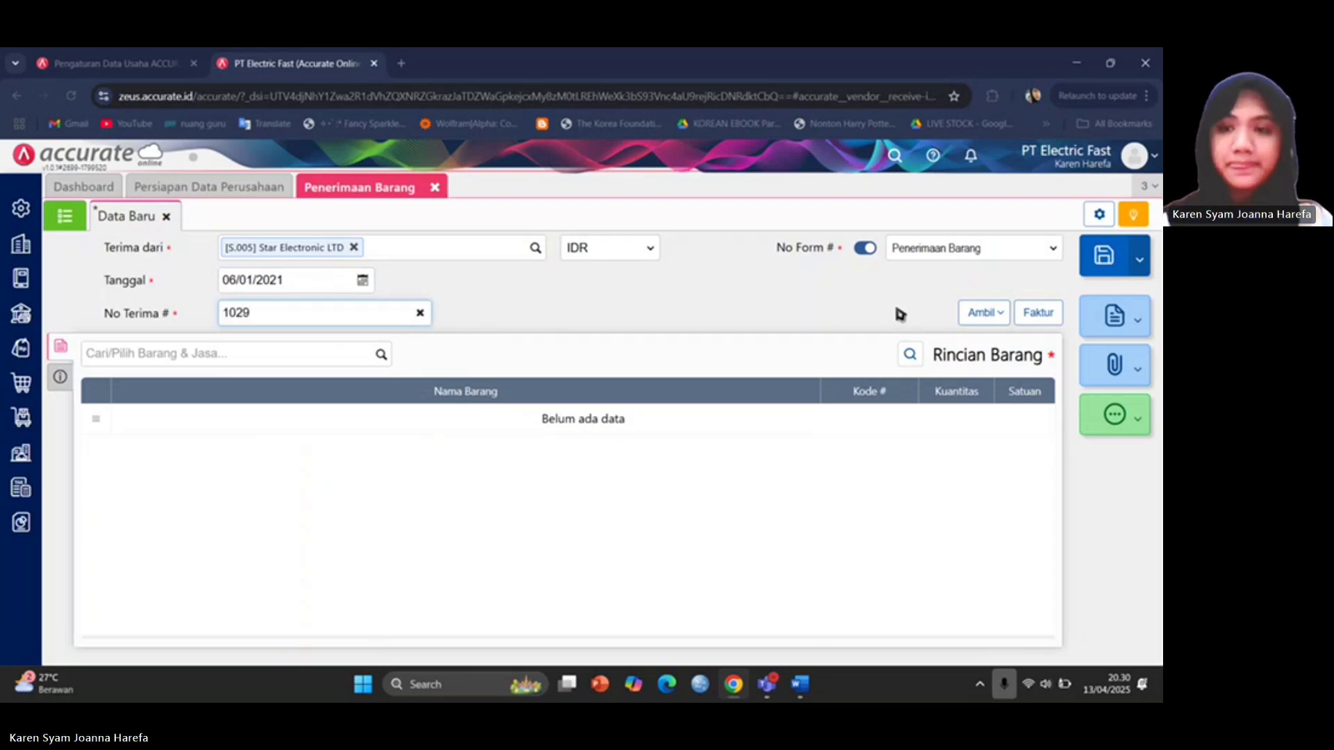
left_click(896, 309)
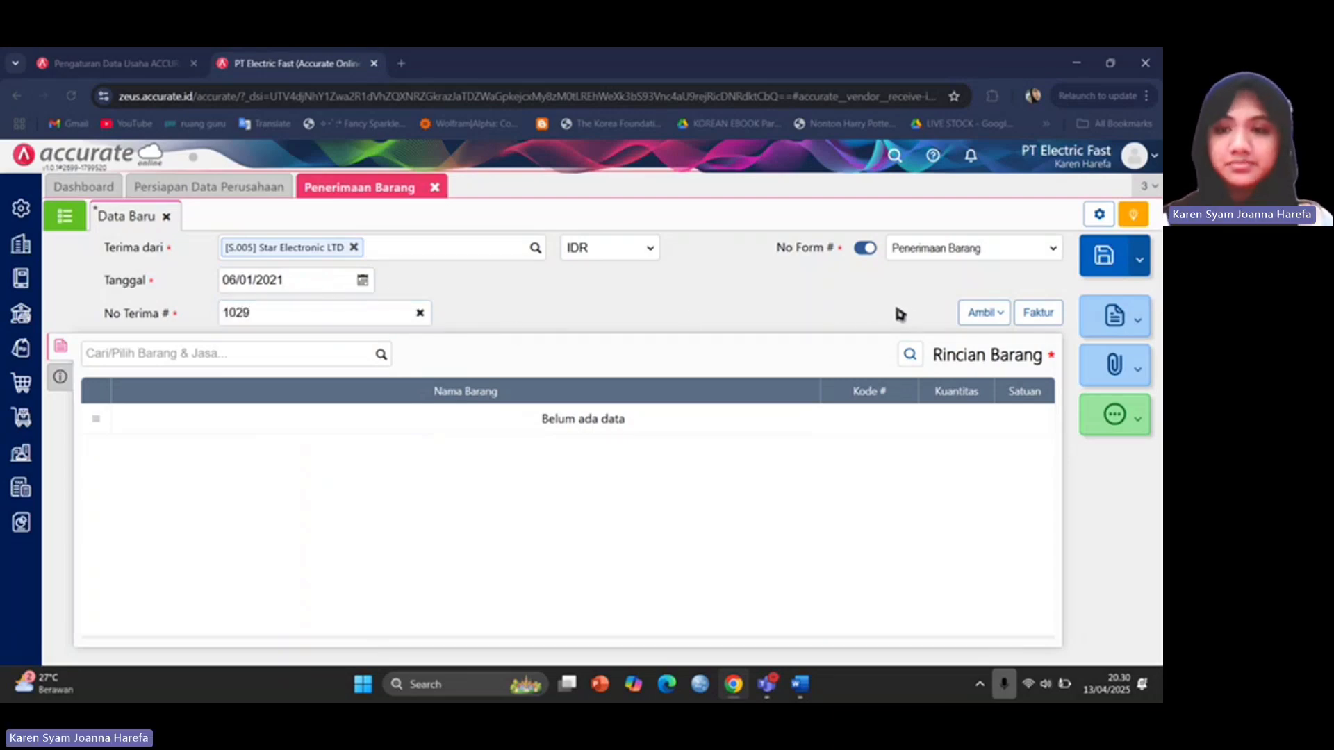
left_click(998, 314)
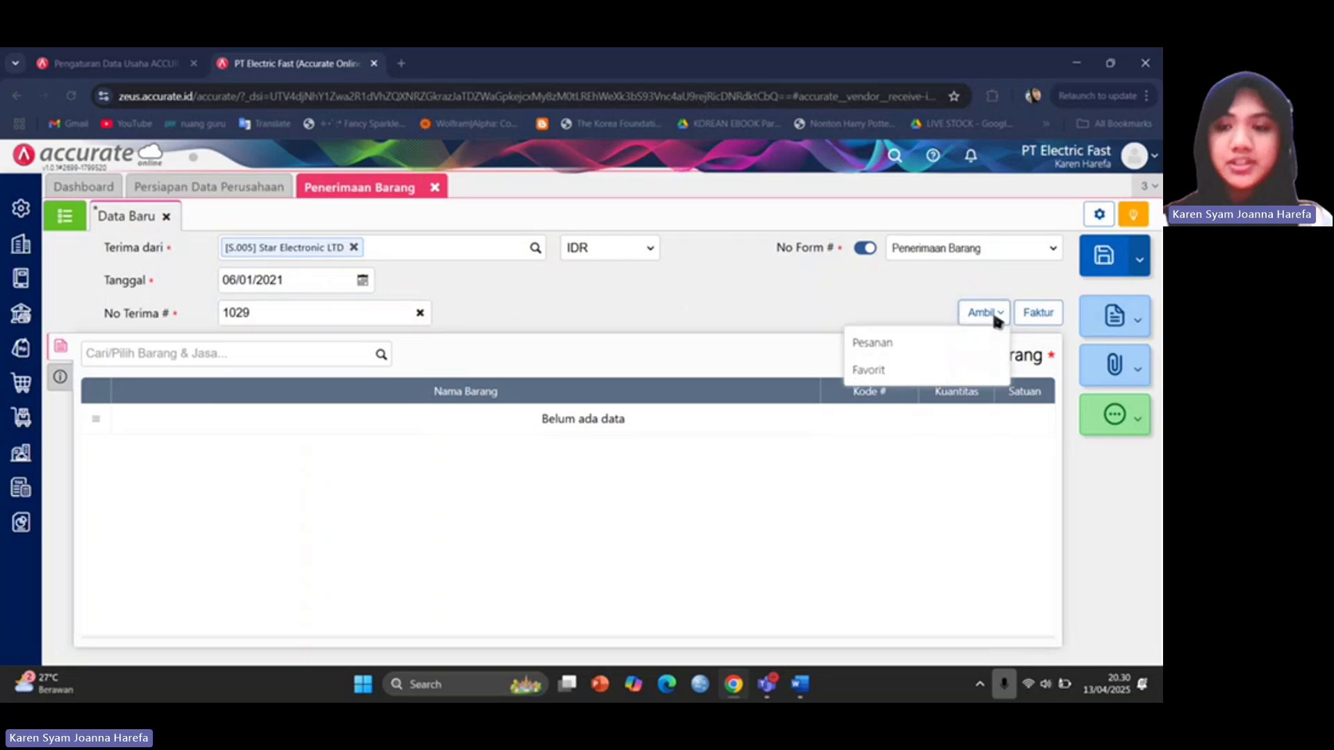
Copy the TV LCD (I-002) line of 30 PCS from purchase order PO.2021.01.00002.
left_click(949, 341)
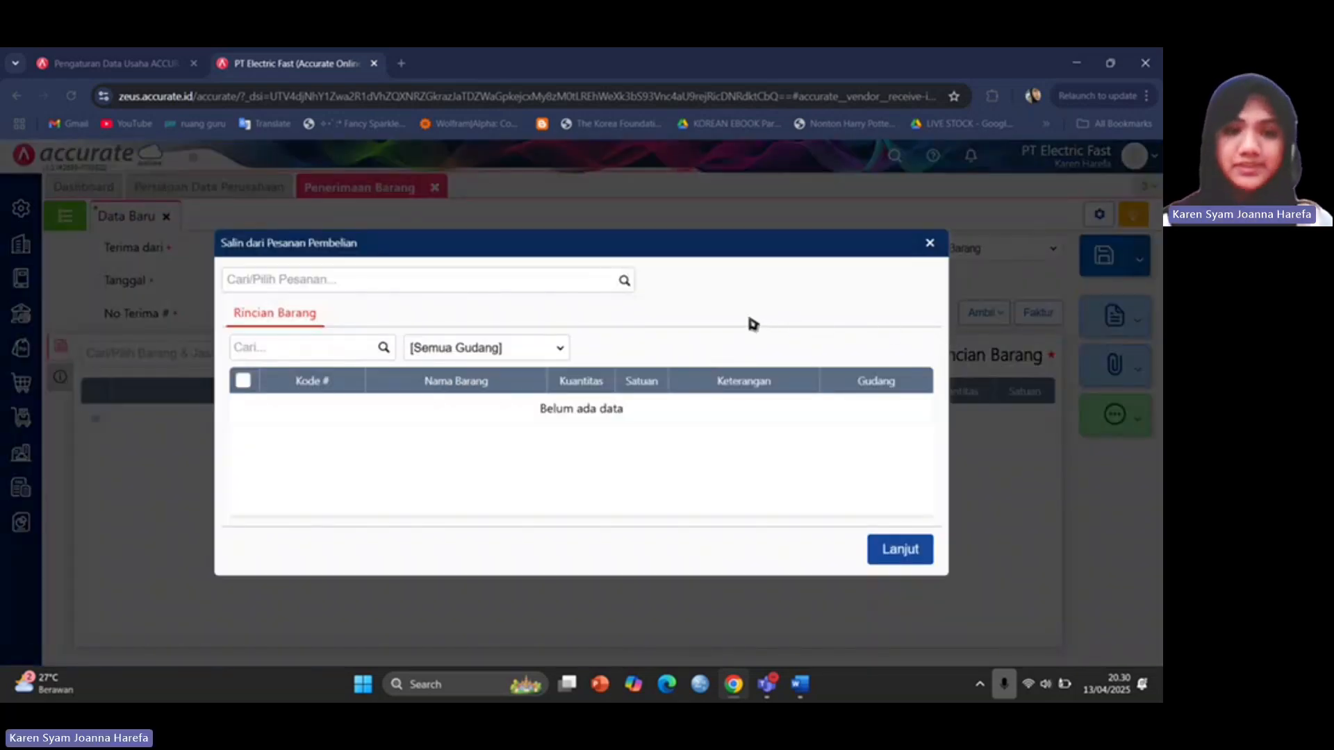
left_click(624, 282)
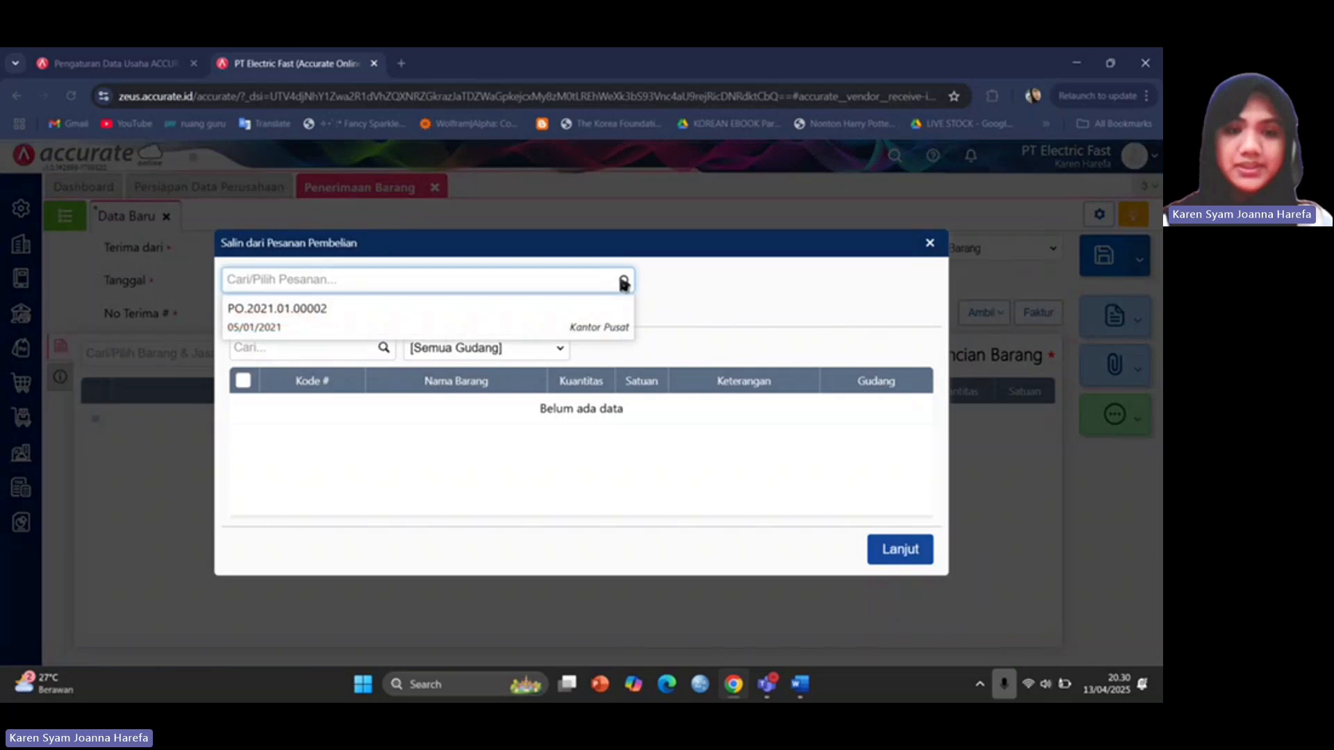
left_click(588, 320)
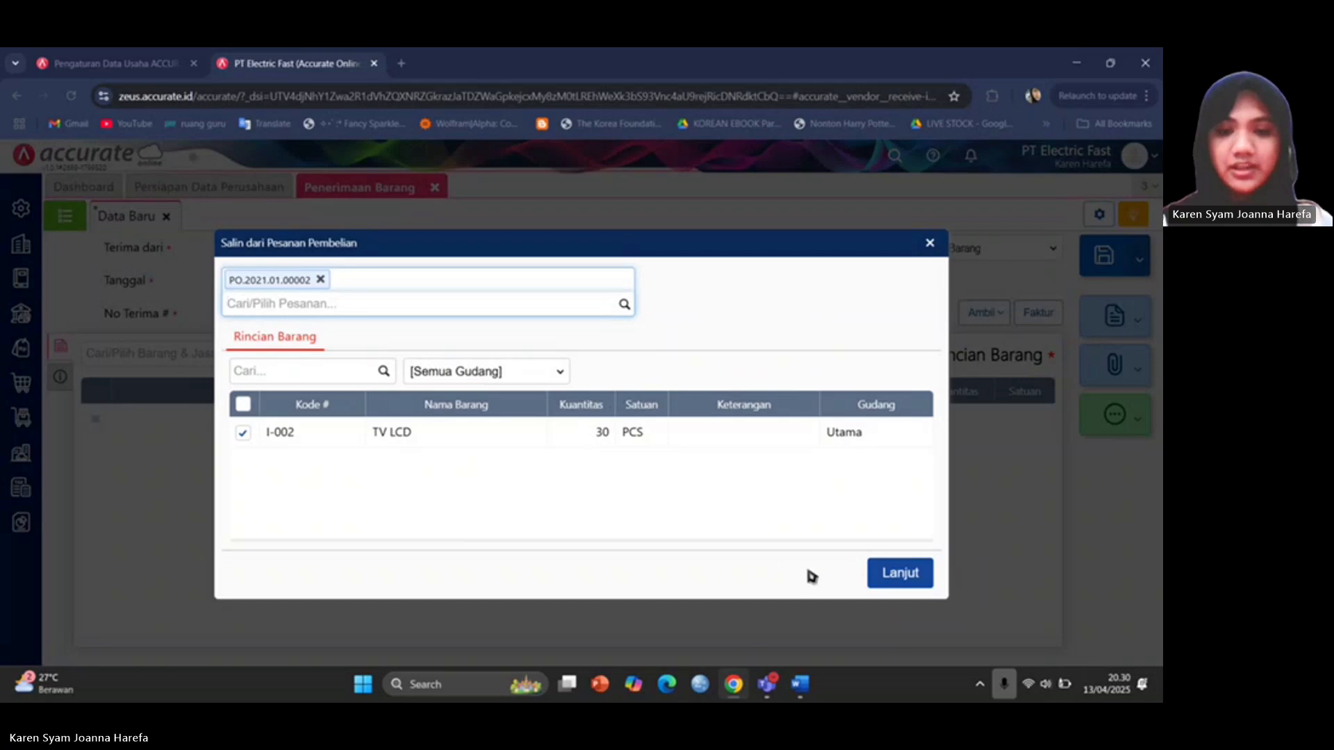
left_click(911, 577)
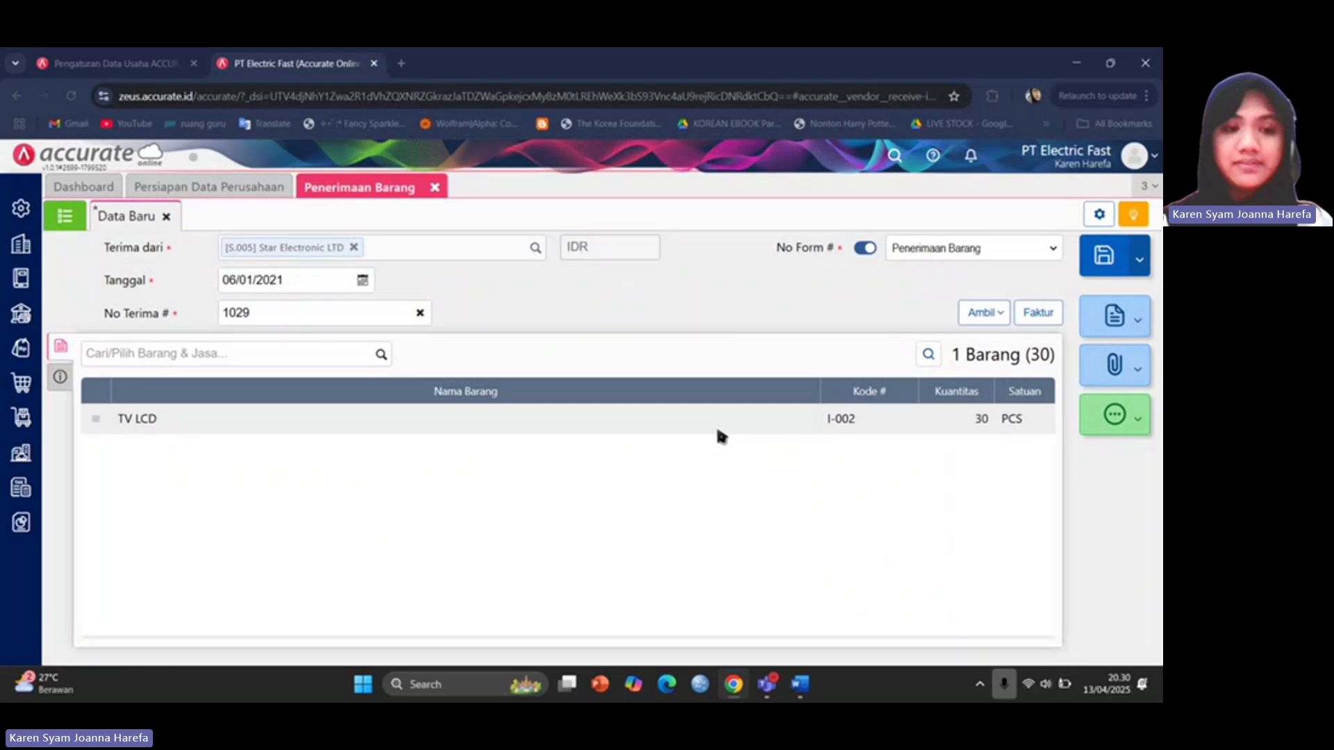
Change the TV LCD line's warehouse from Cadangan to Utama and confirm the 30 PCS item details.
left_click(717, 431)
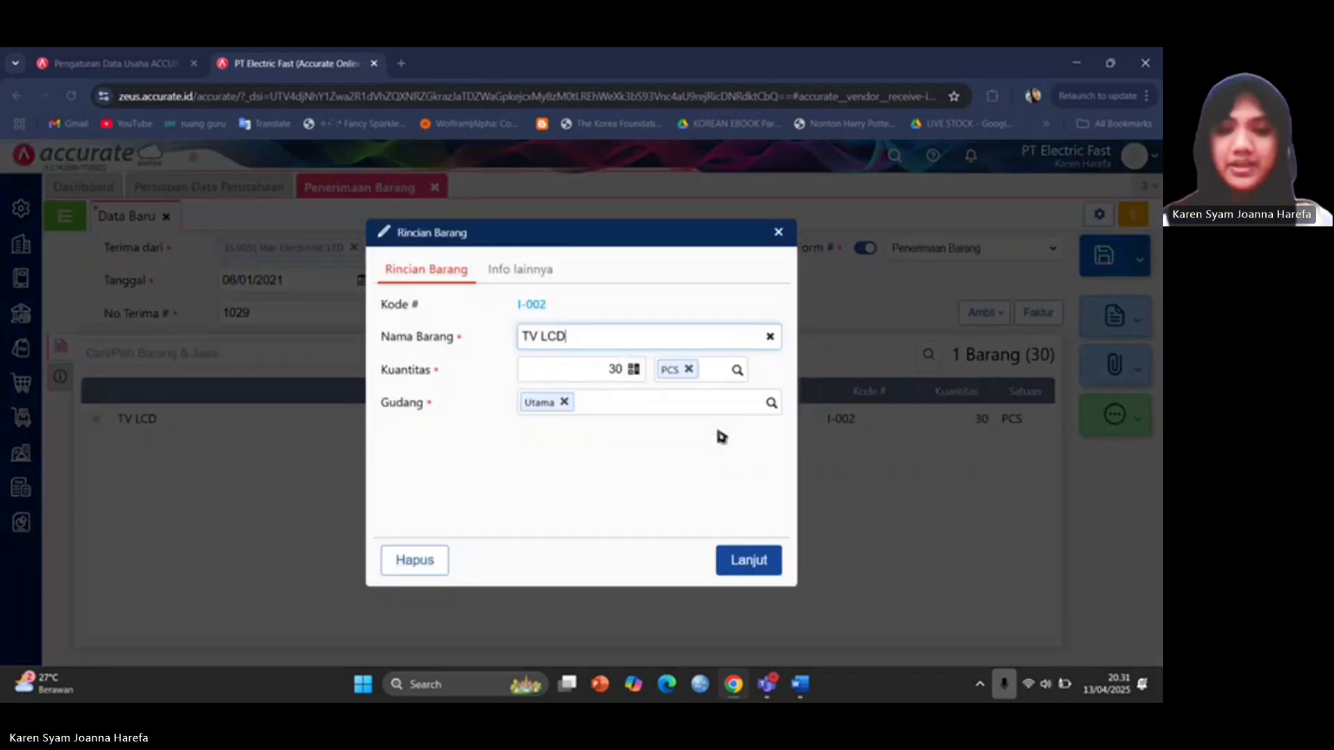
mouse_move(800, 685)
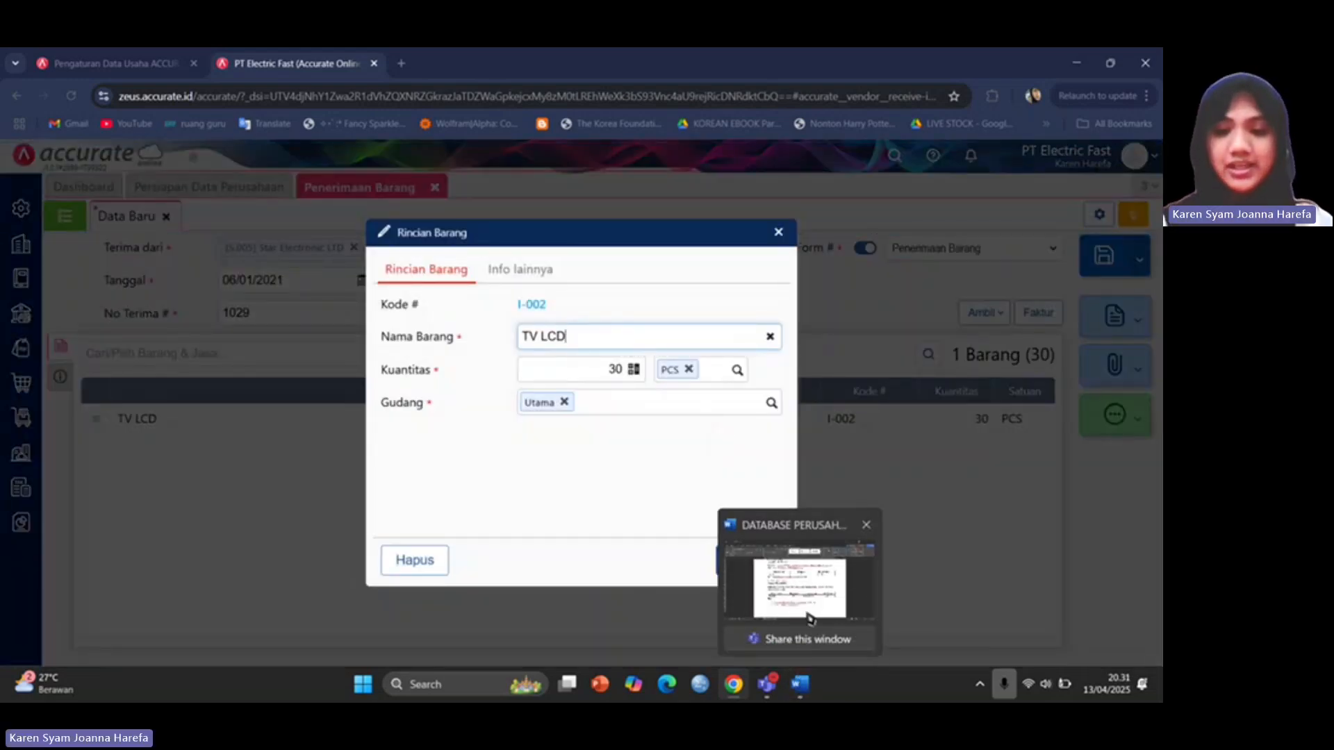
left_click(810, 618)
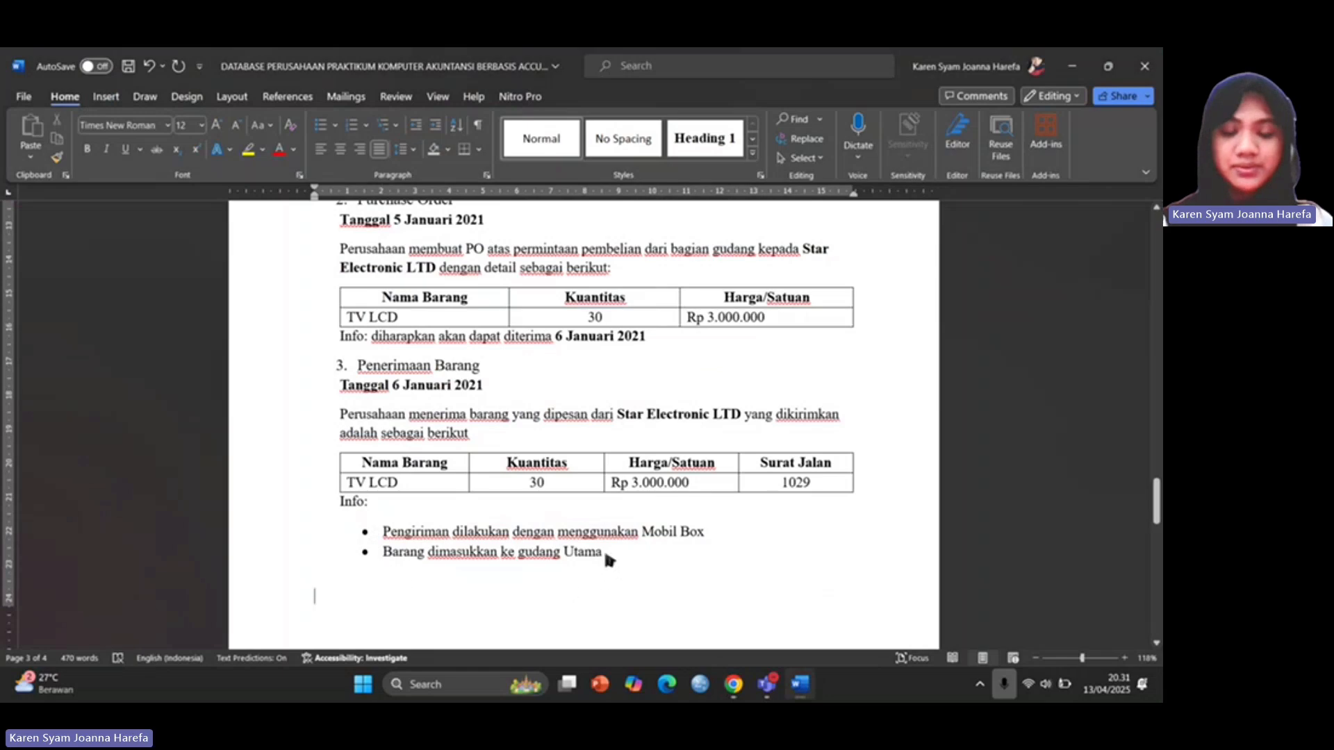
mouse_move(765, 688)
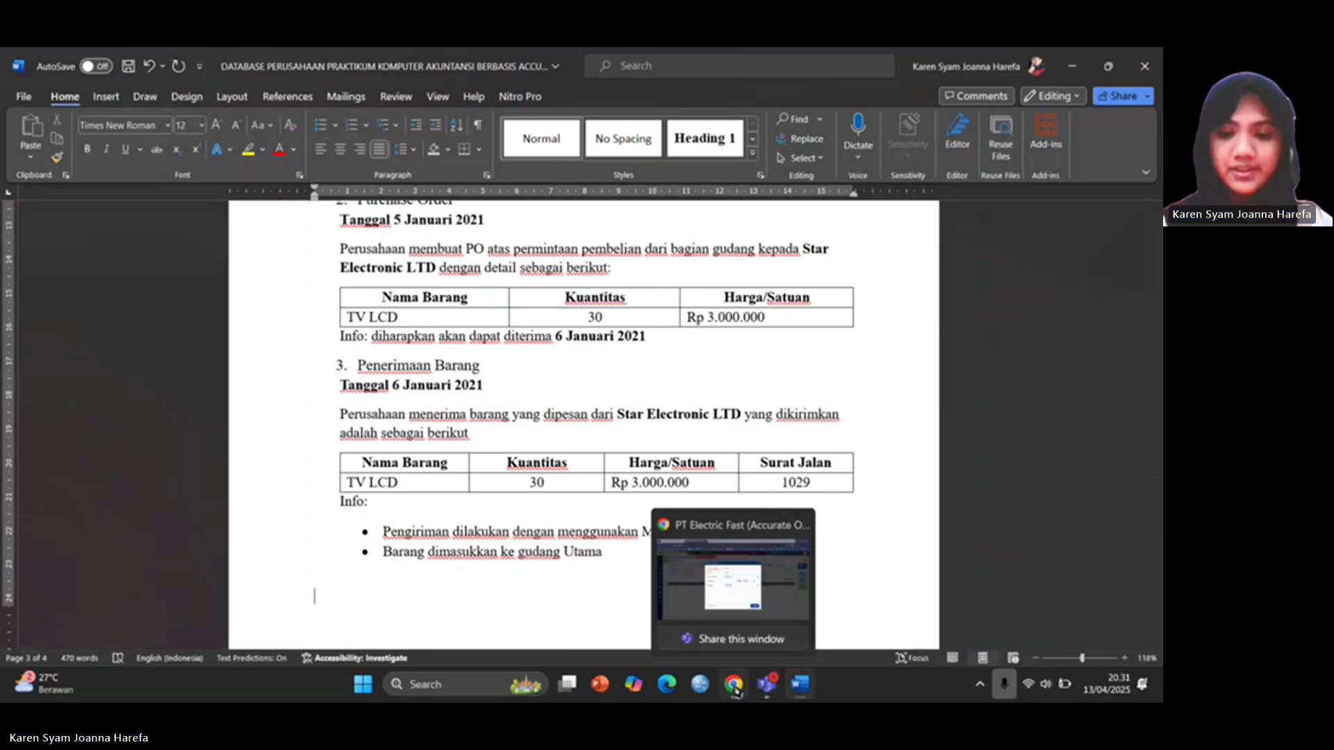
left_click(737, 590)
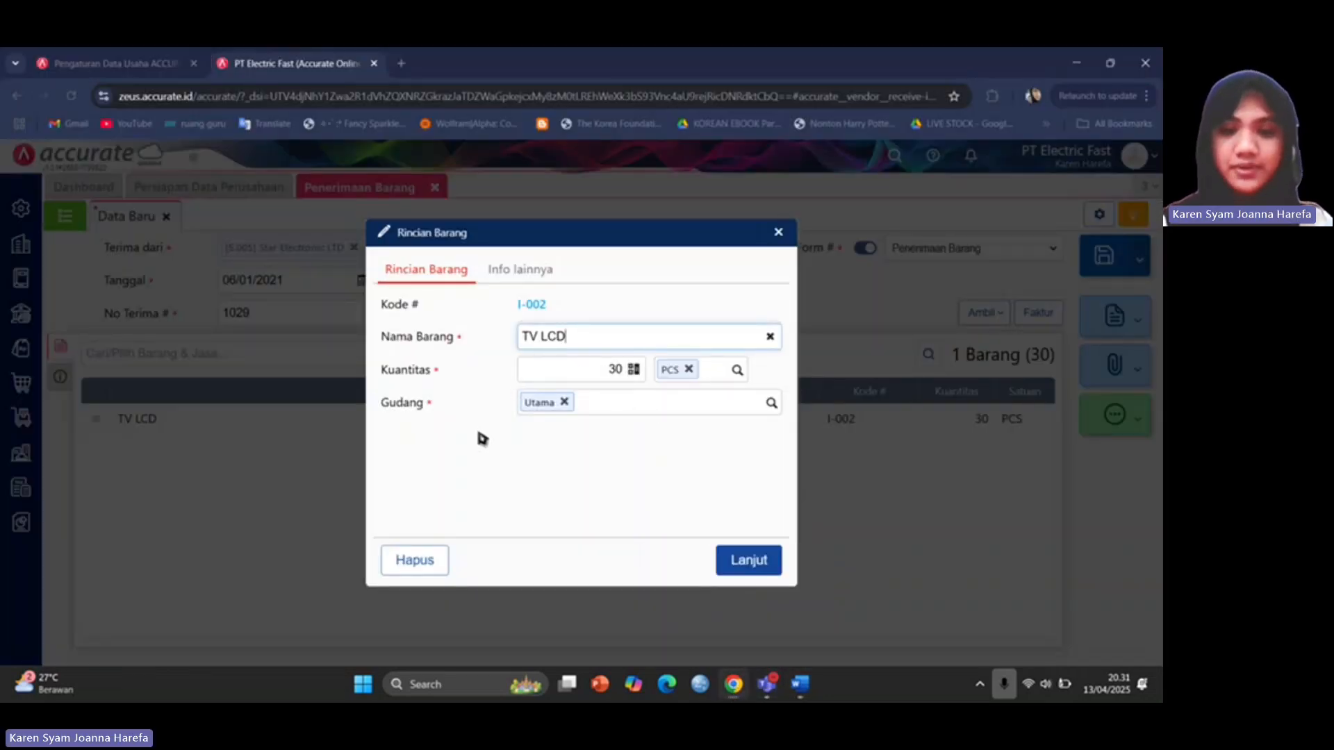
left_click(564, 402)
type("cadang")
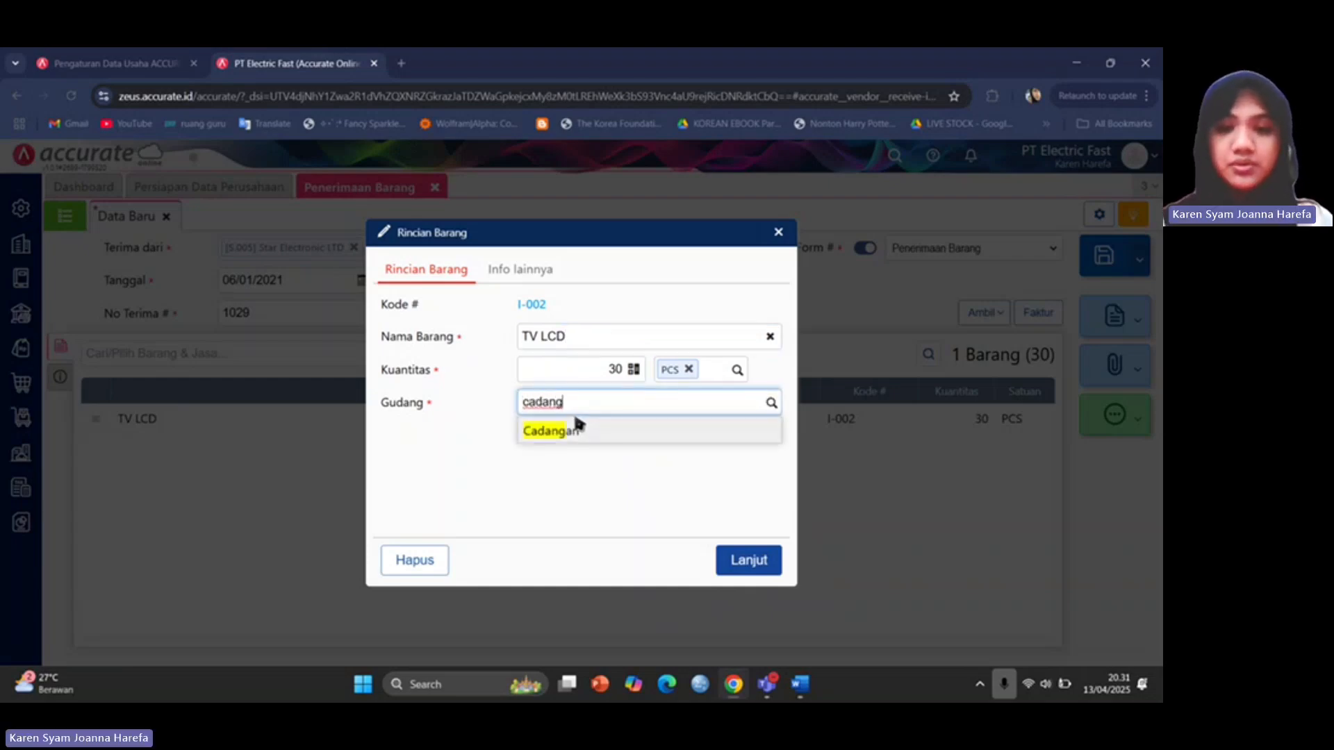
left_click(575, 426)
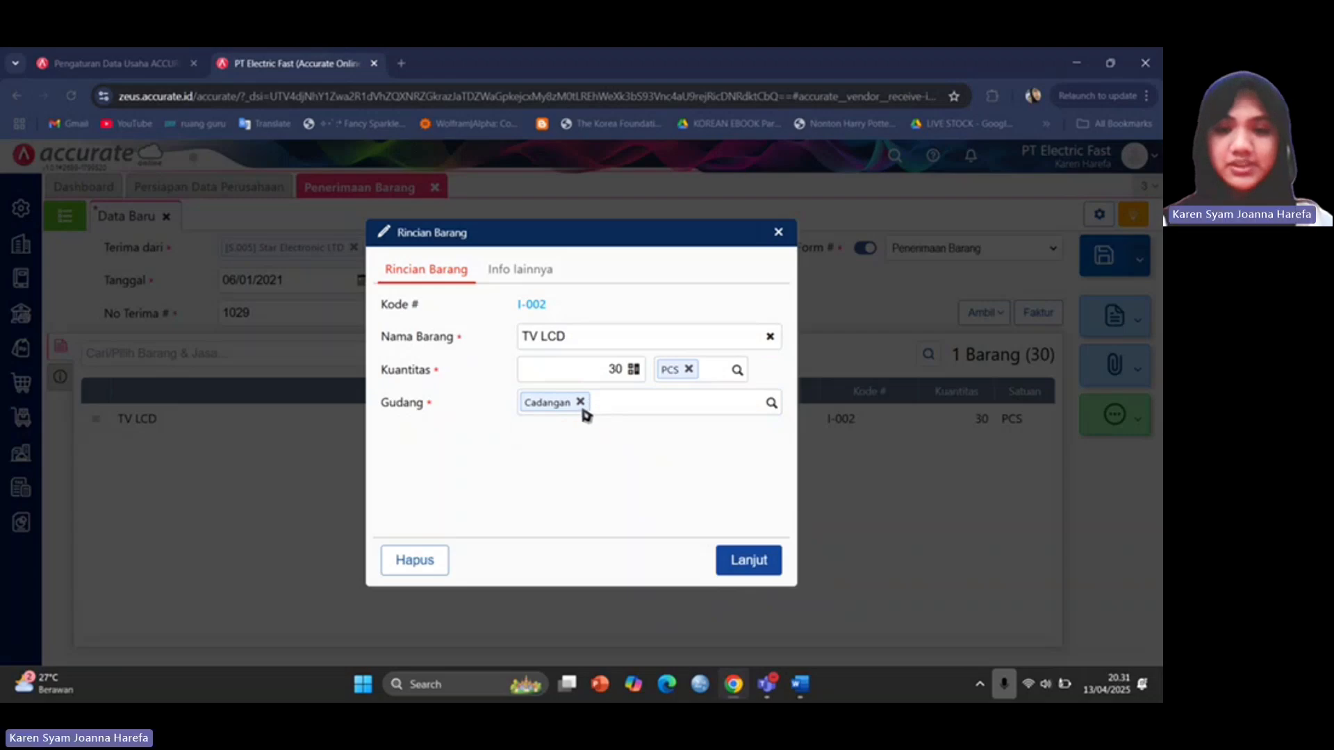
left_click(581, 401)
type("utama")
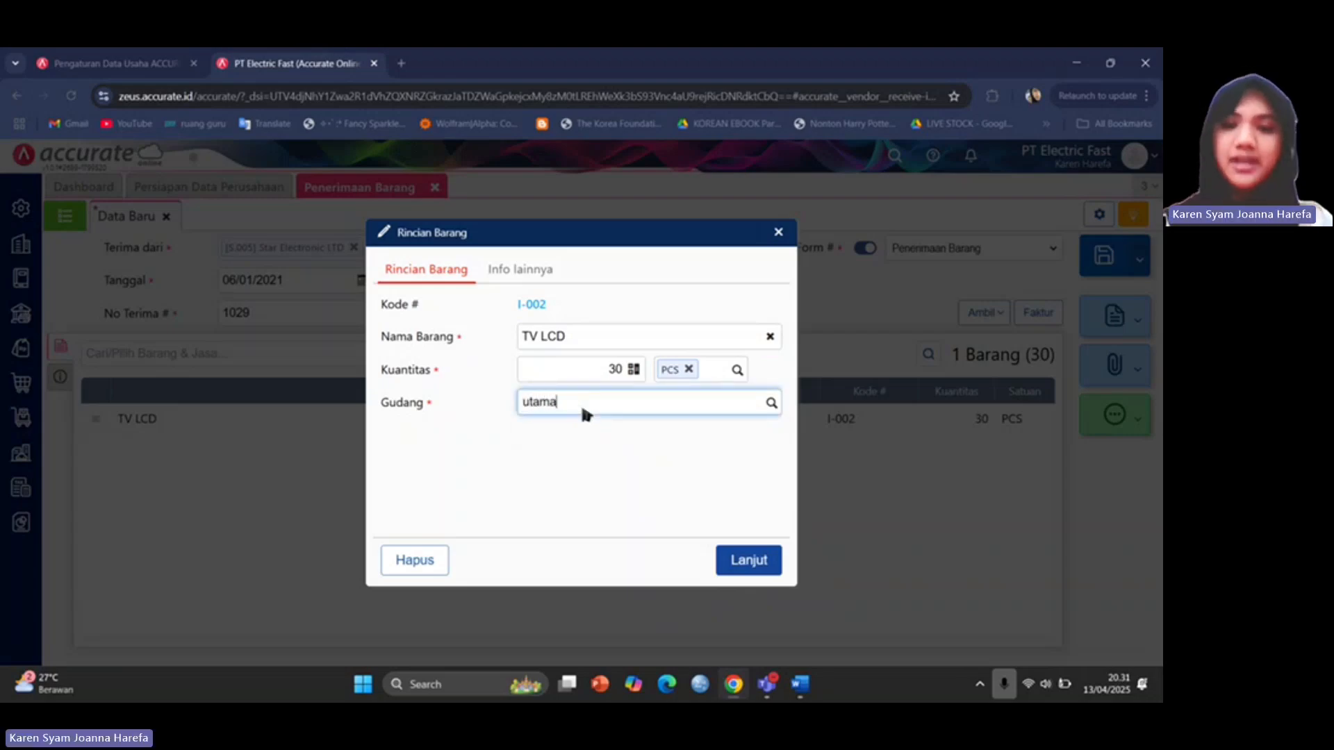
left_click(581, 434)
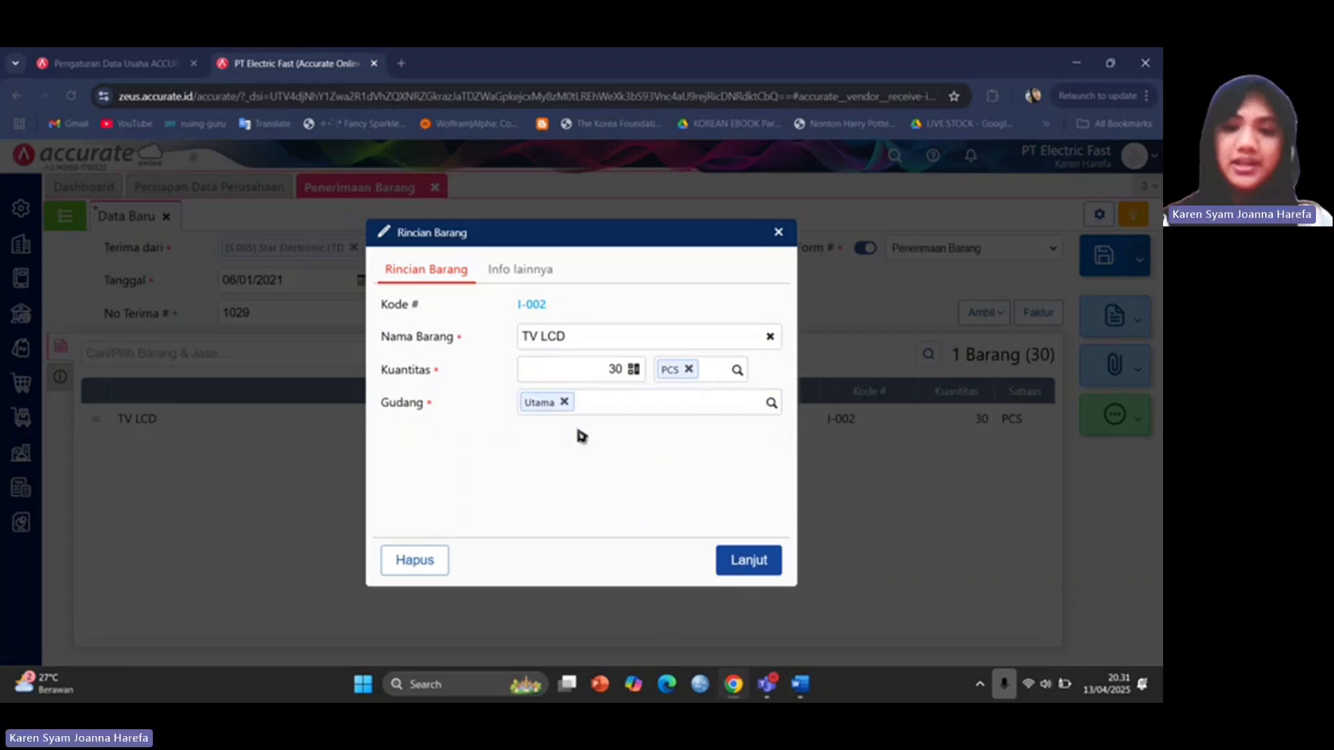
left_click(757, 561)
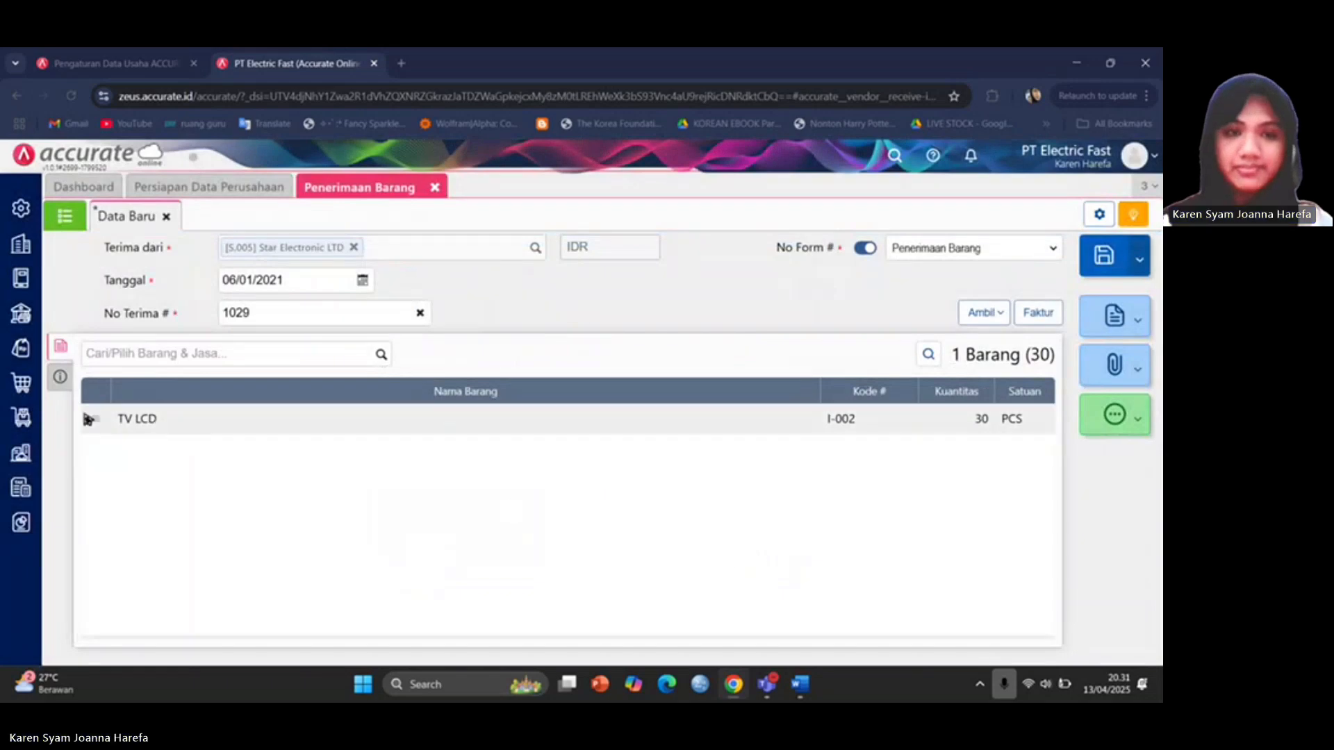
Show the receipt's address and shipping info, and bring up the existing shipping methods.
left_click(61, 378)
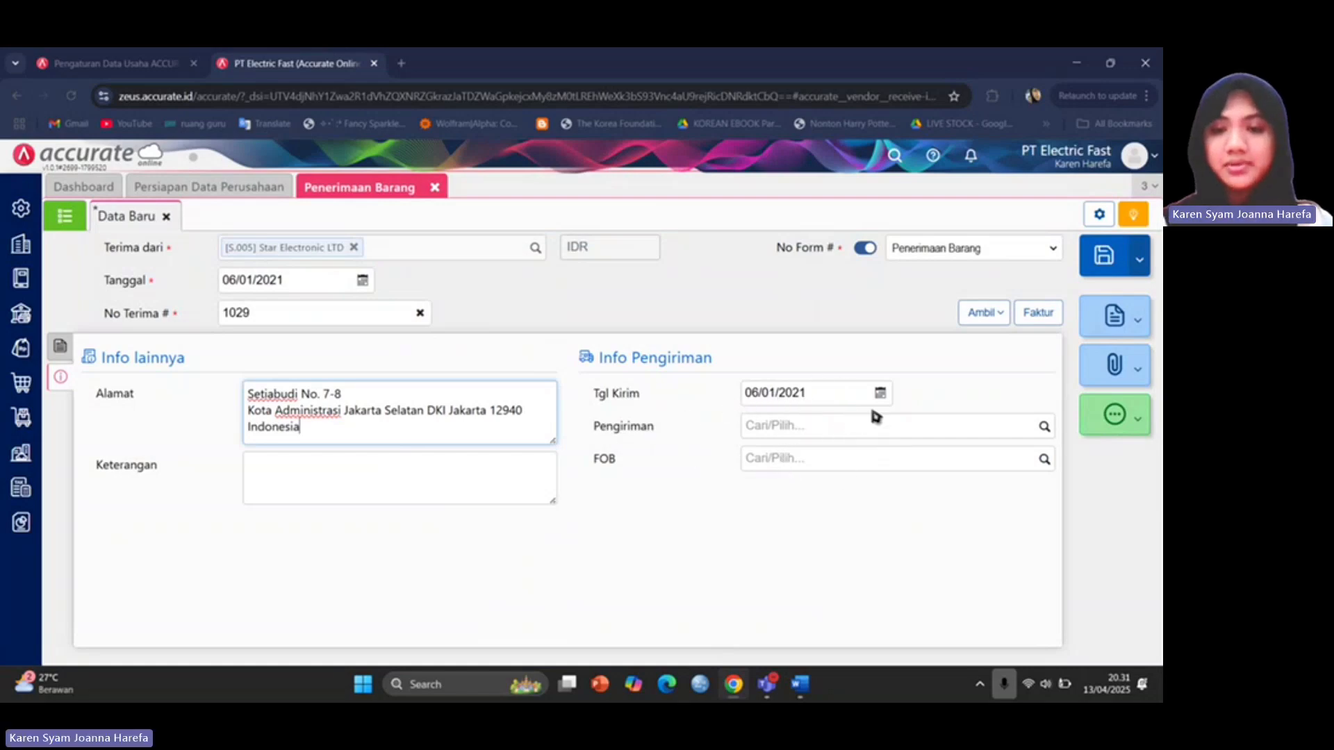
left_click(18, 241)
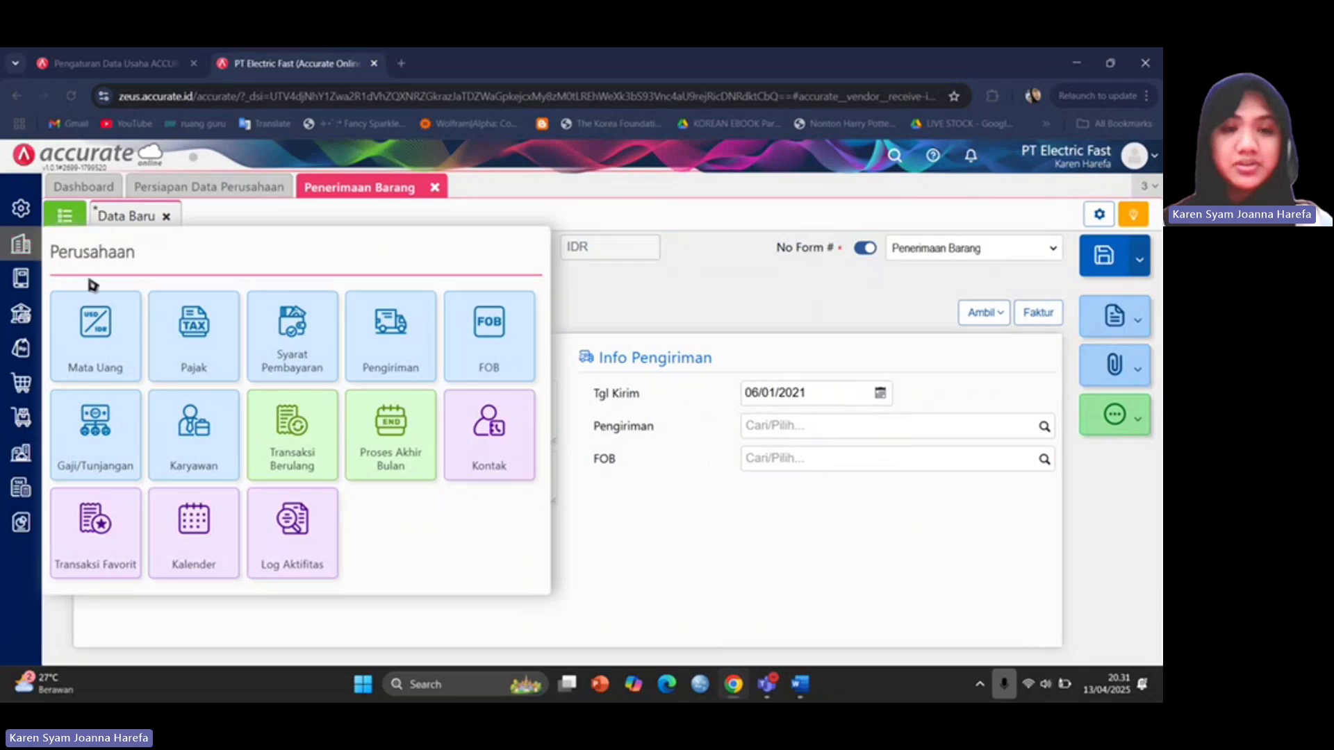
left_click(376, 347)
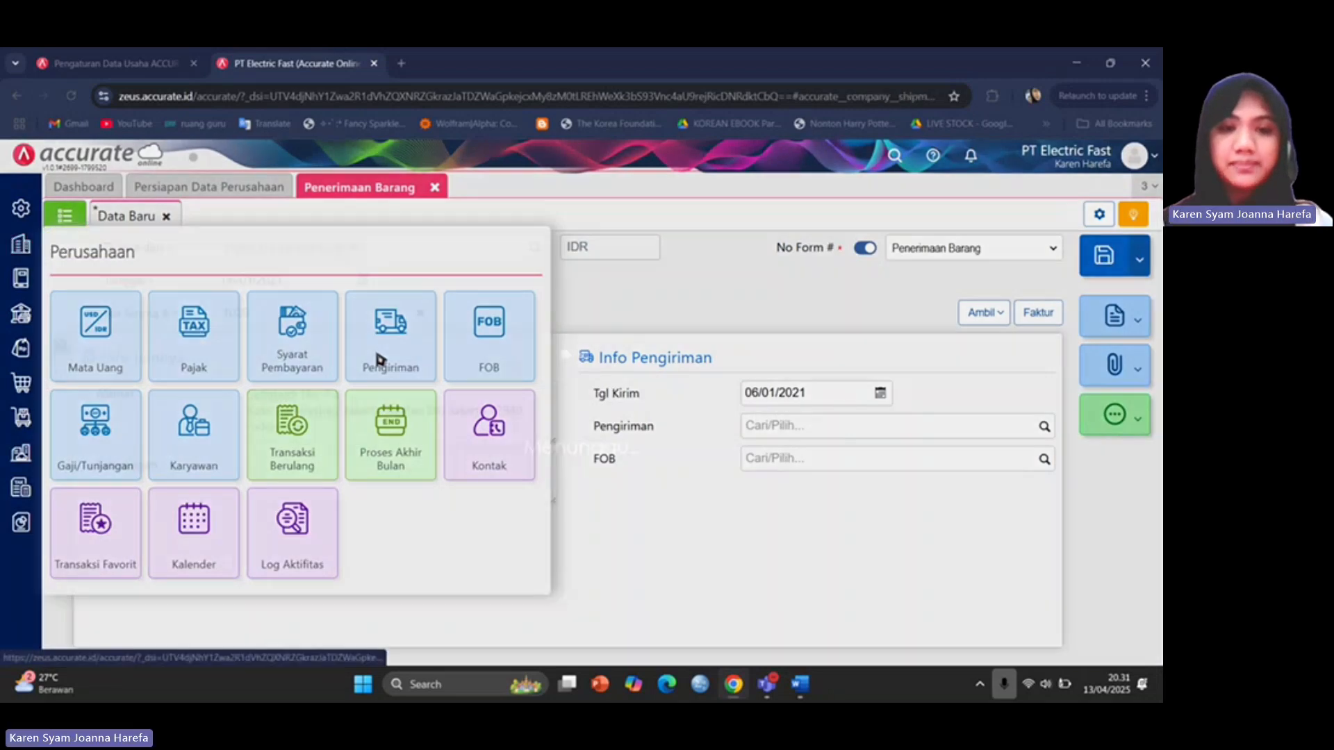
left_click(351, 281)
Confirm Mobil Box is an existing shipping method, then close the setup discarding the entry.
type("M")
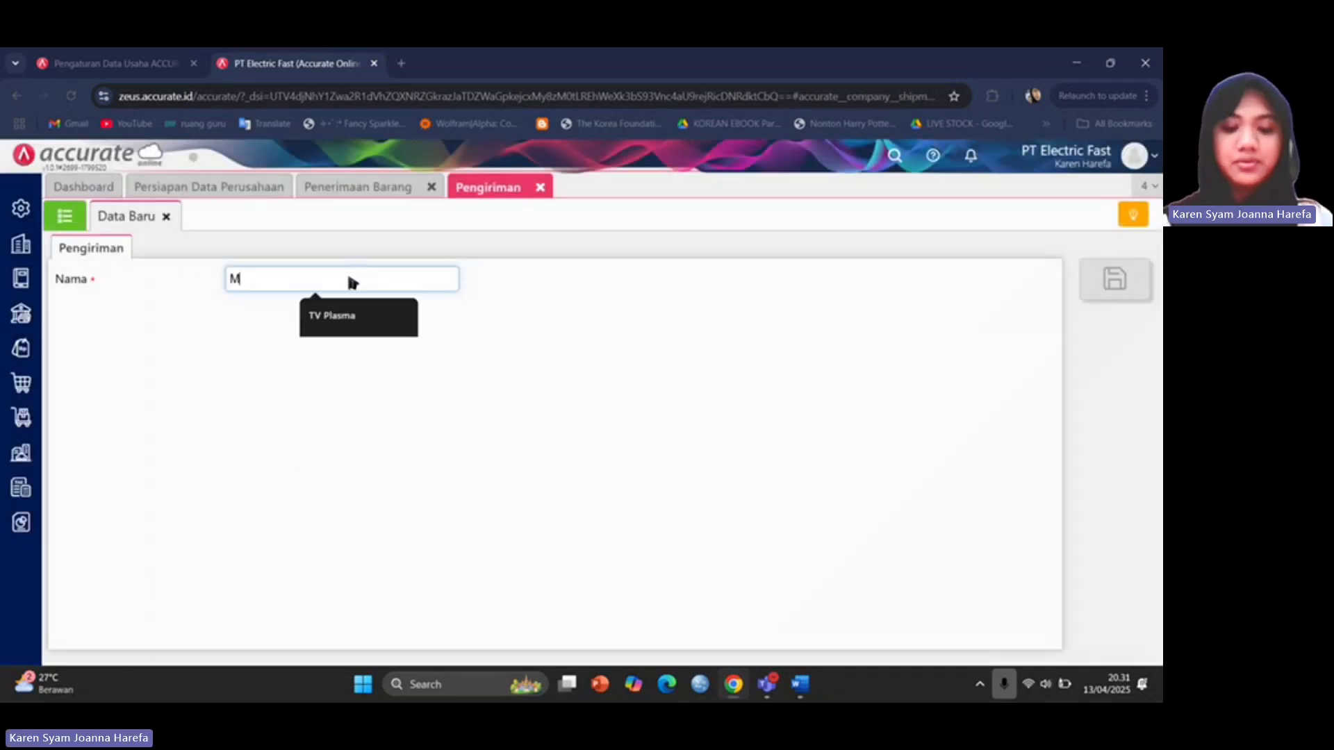
mouse_move(800, 685)
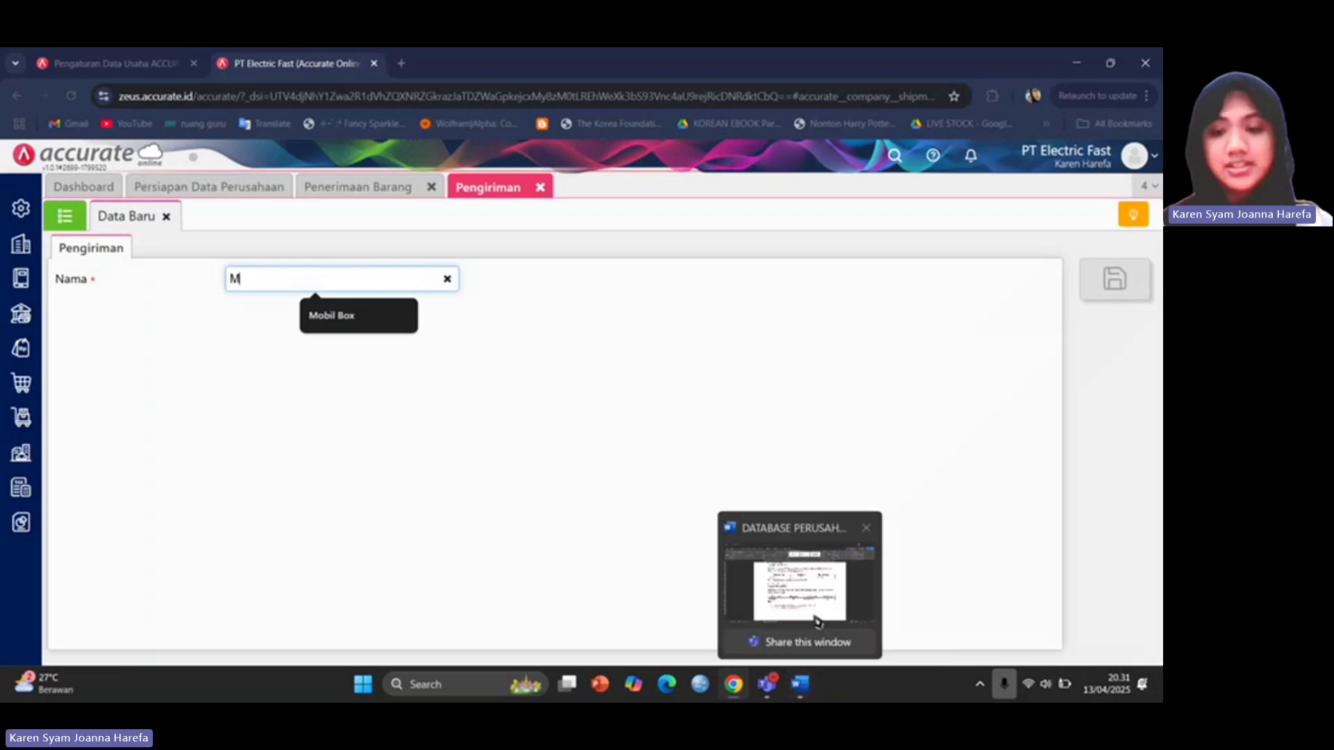
left_click(783, 582)
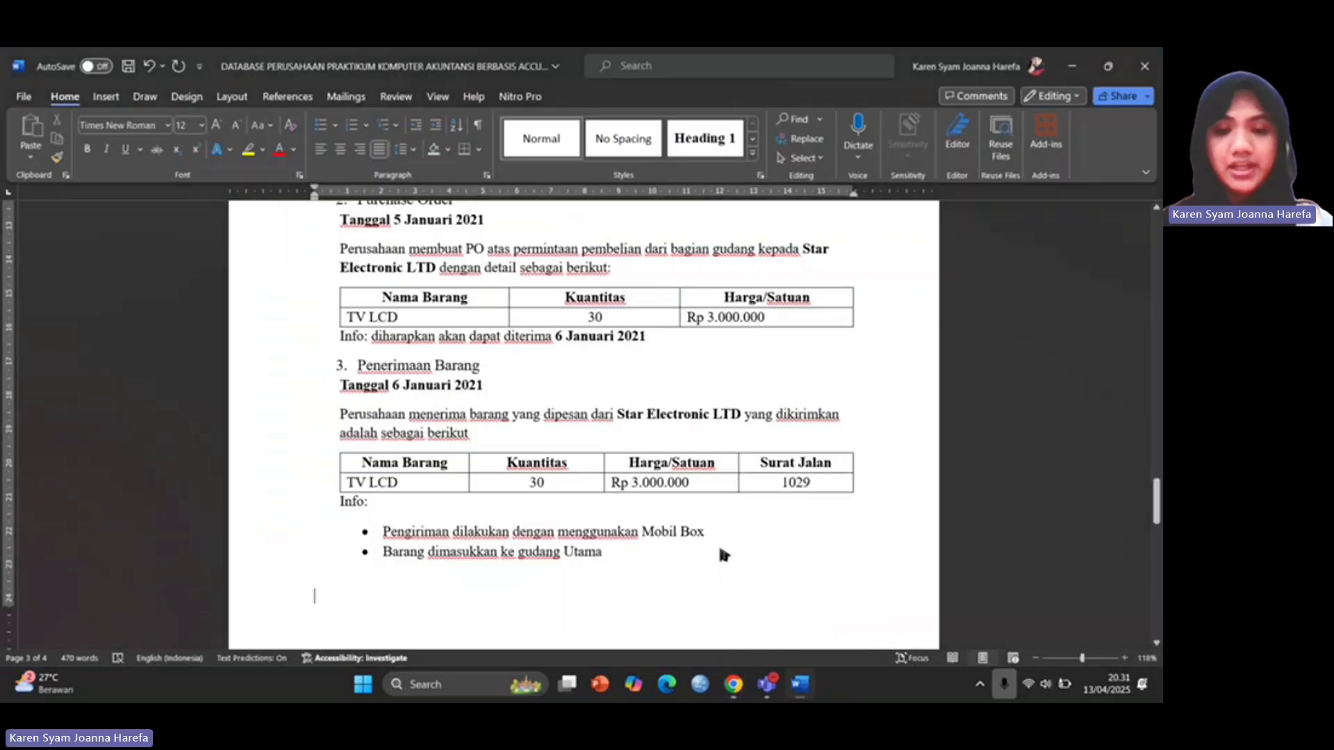
mouse_move(757, 685)
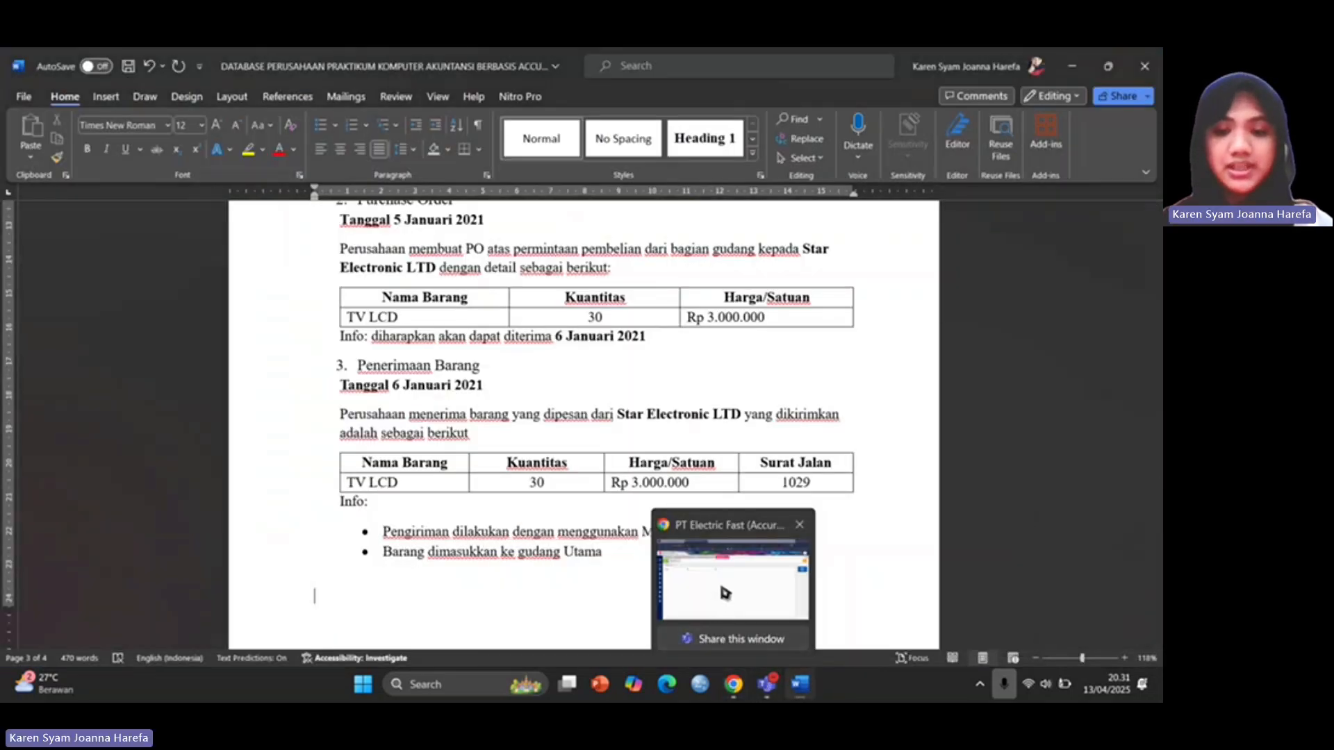
left_click(727, 594)
type("Mobil")
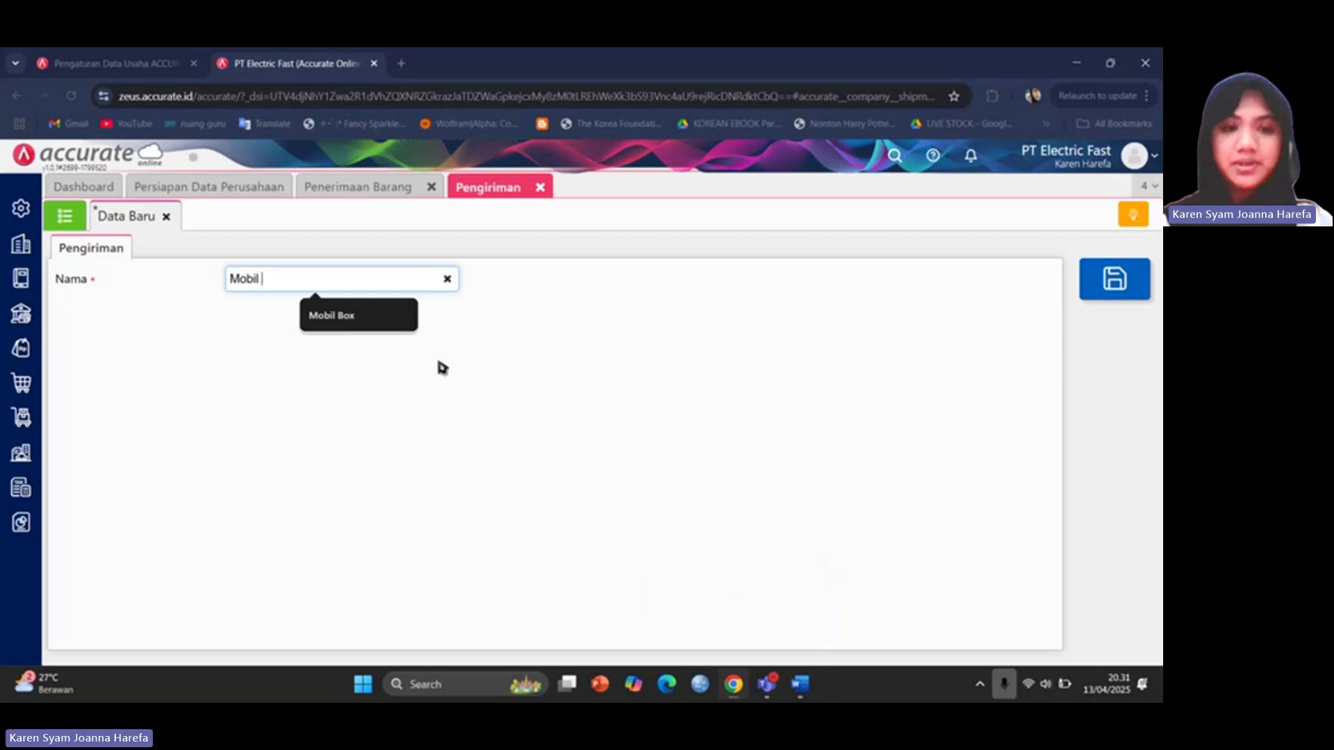
type(" Box")
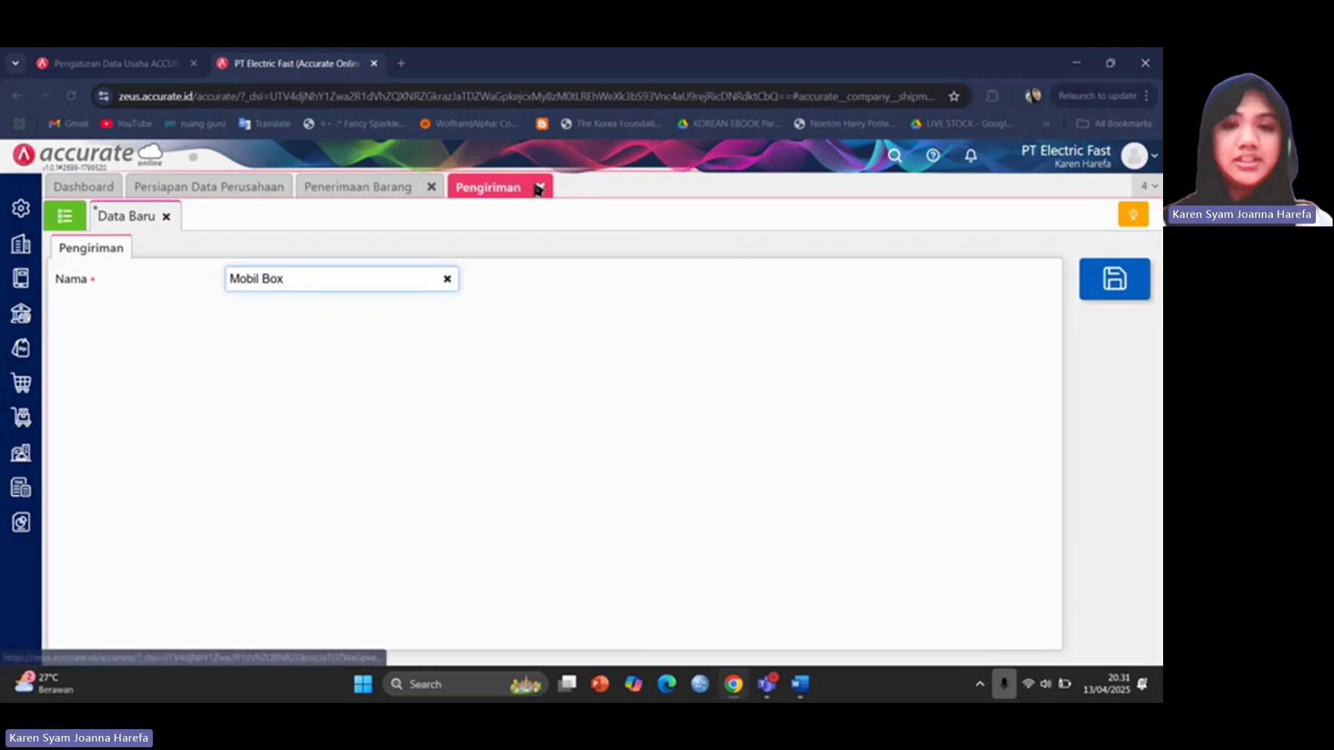
left_click(61, 219)
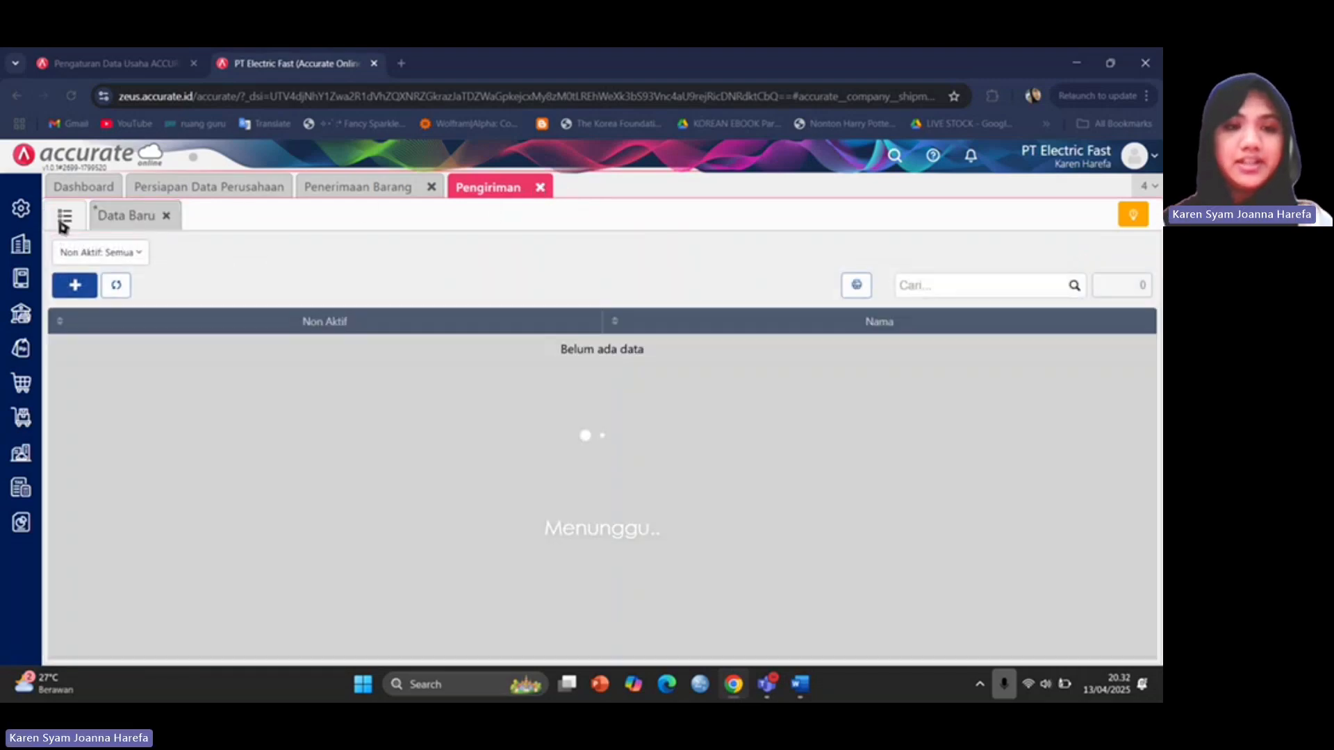
left_click(539, 187)
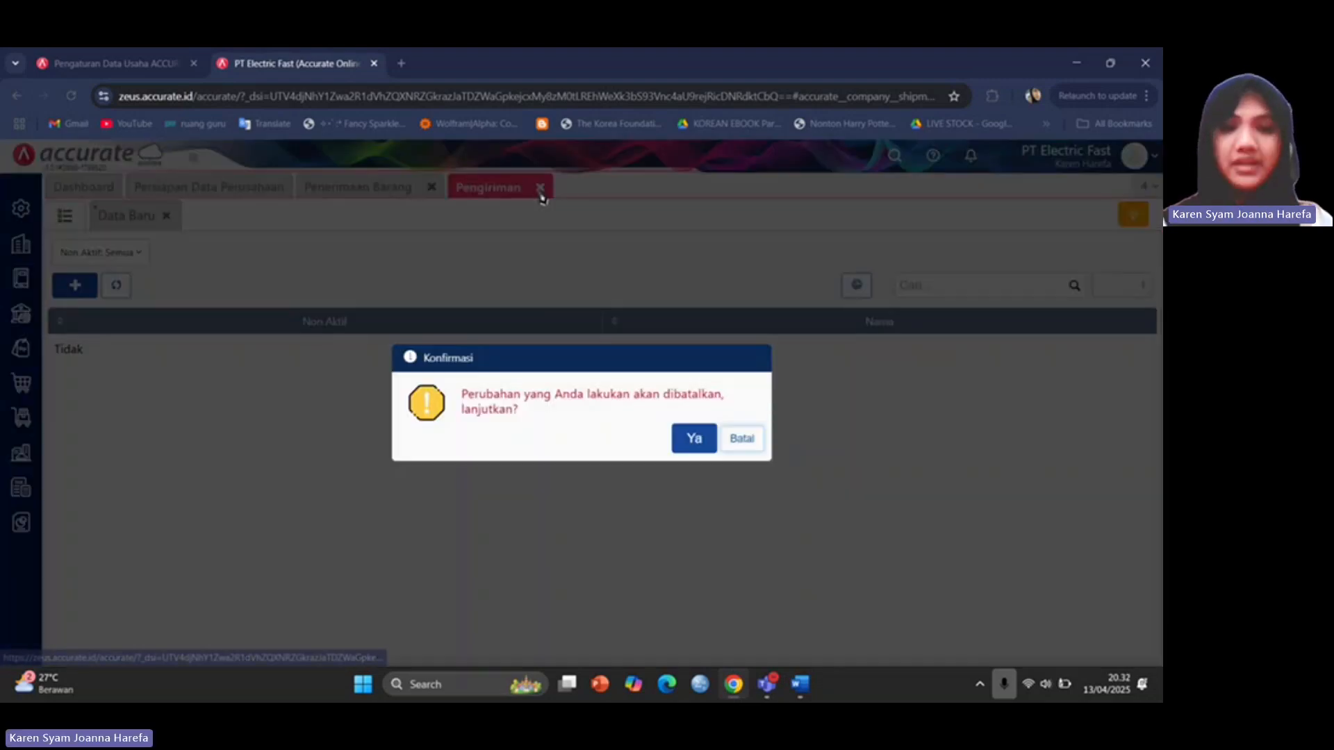
left_click(707, 447)
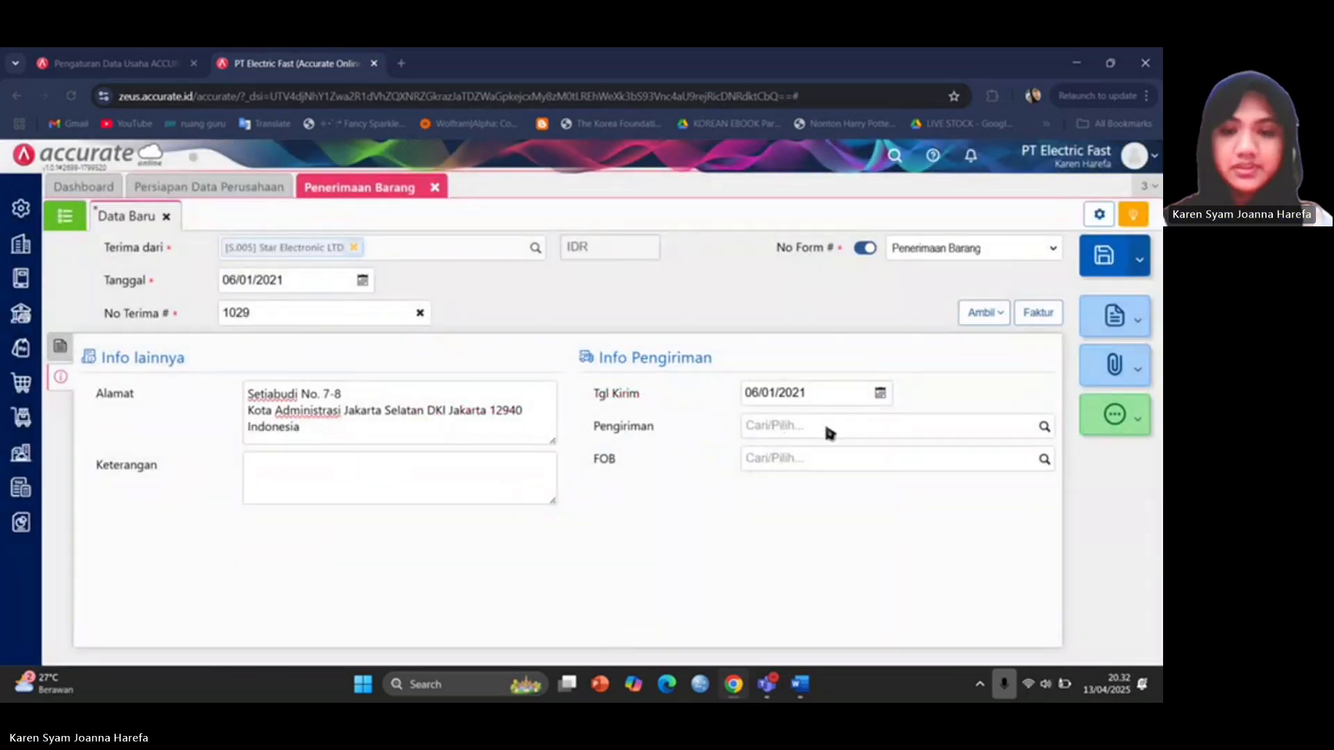
Set the receipt's shipping method to Mobil Box and save it.
left_click(1046, 428)
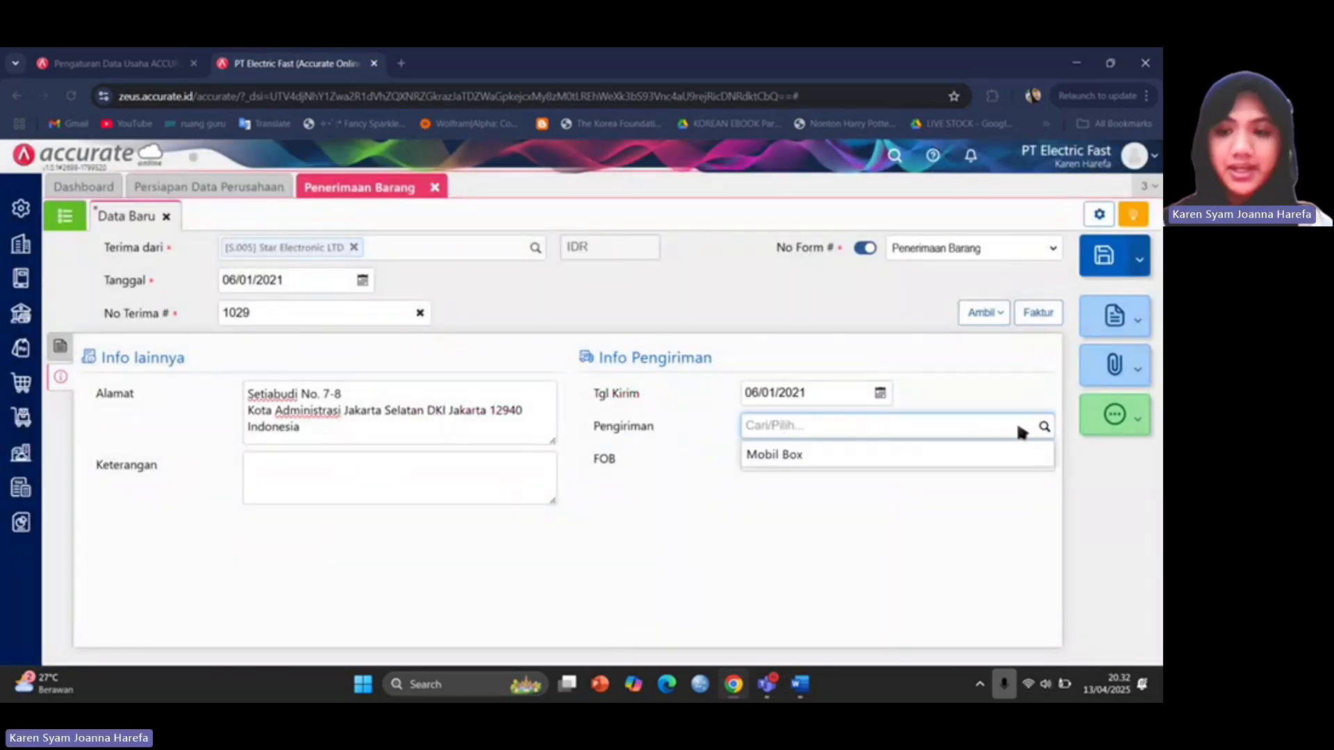
left_click(941, 453)
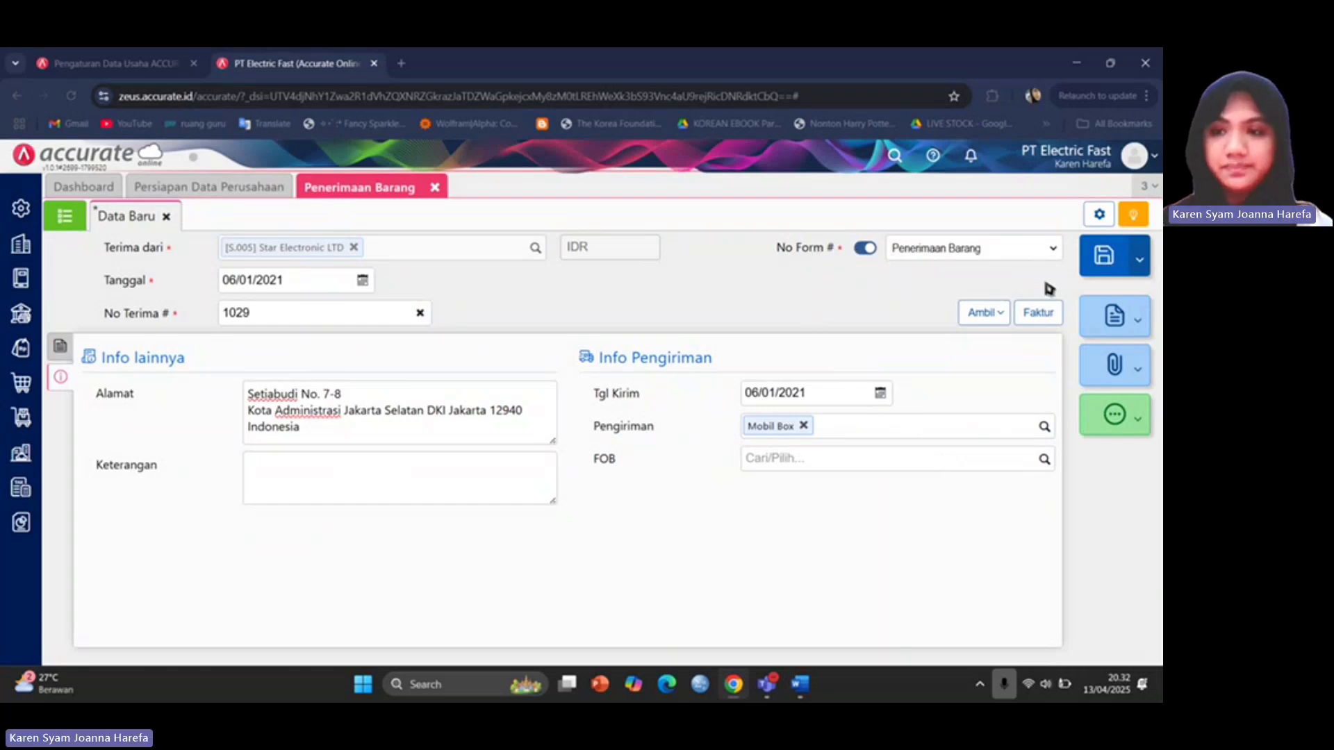
left_click(1105, 259)
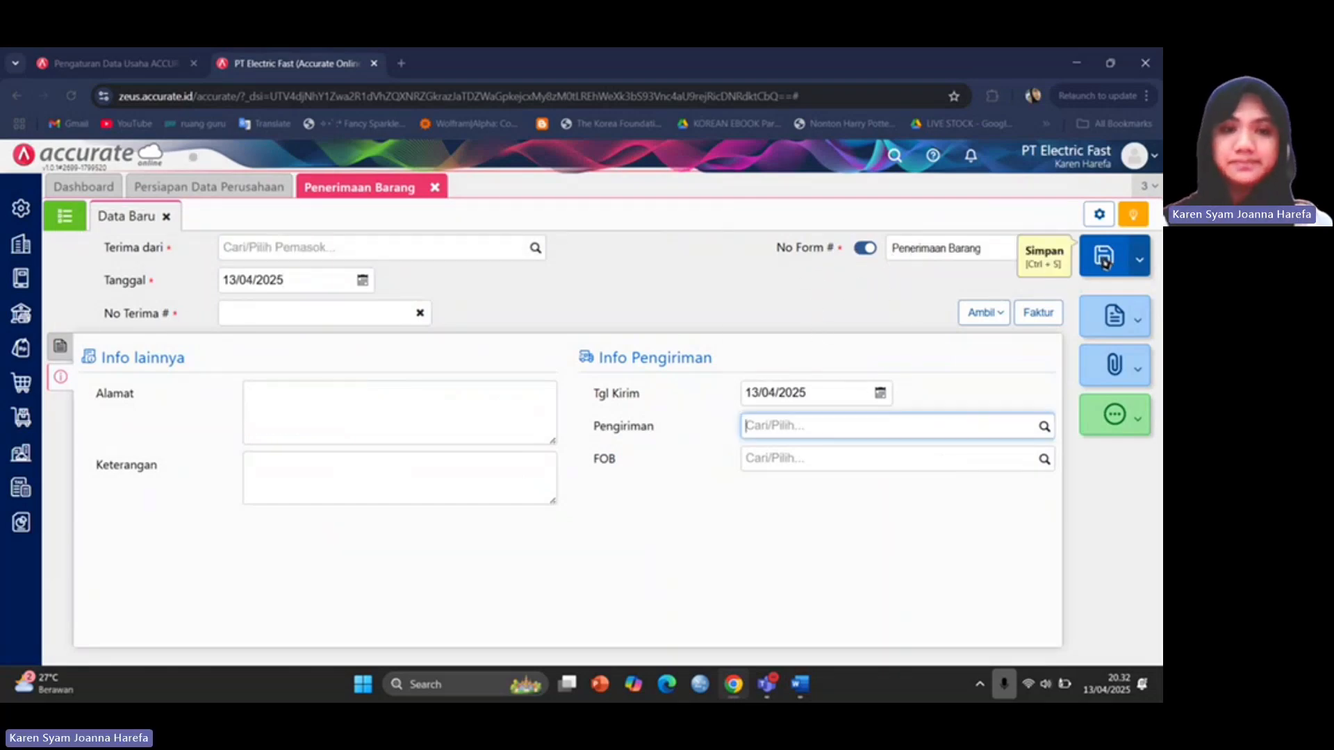
Check saved receipt RI.2021.01.00002 in the receipt list, then close it.
left_click(64, 217)
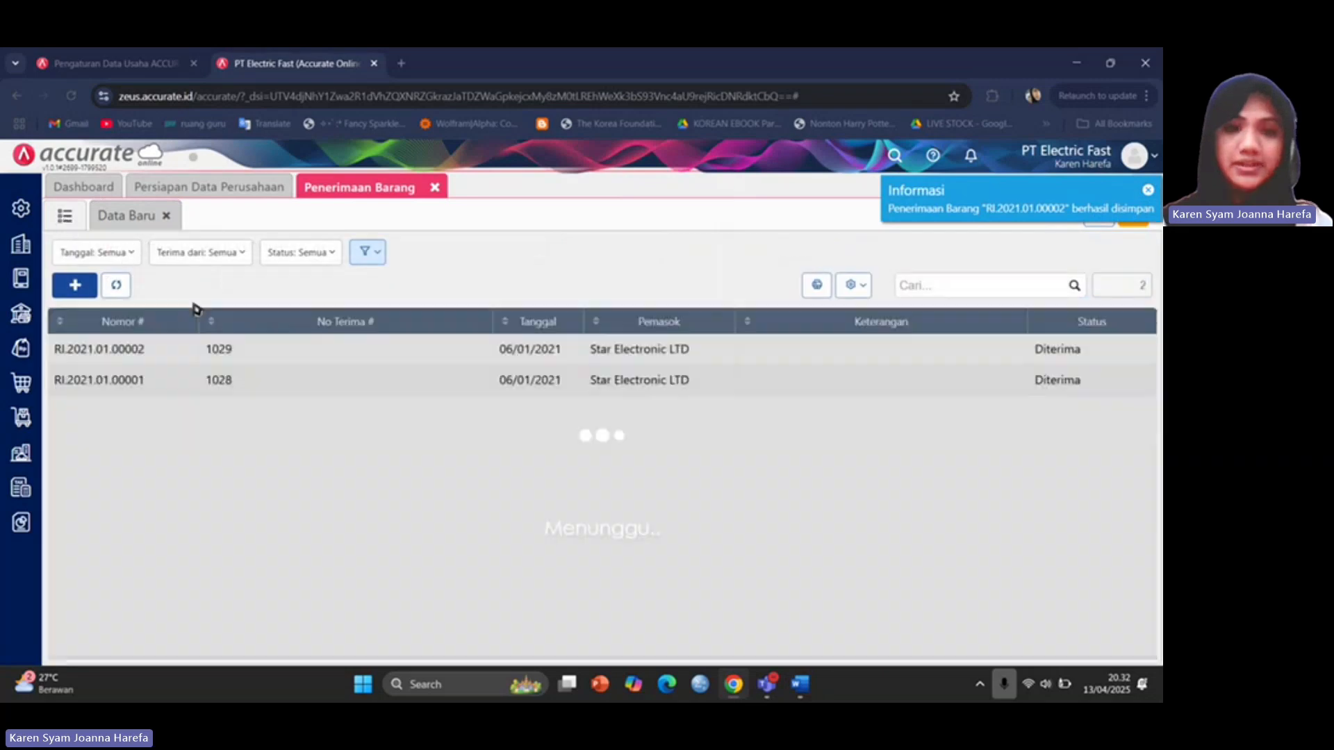
left_click(300, 360)
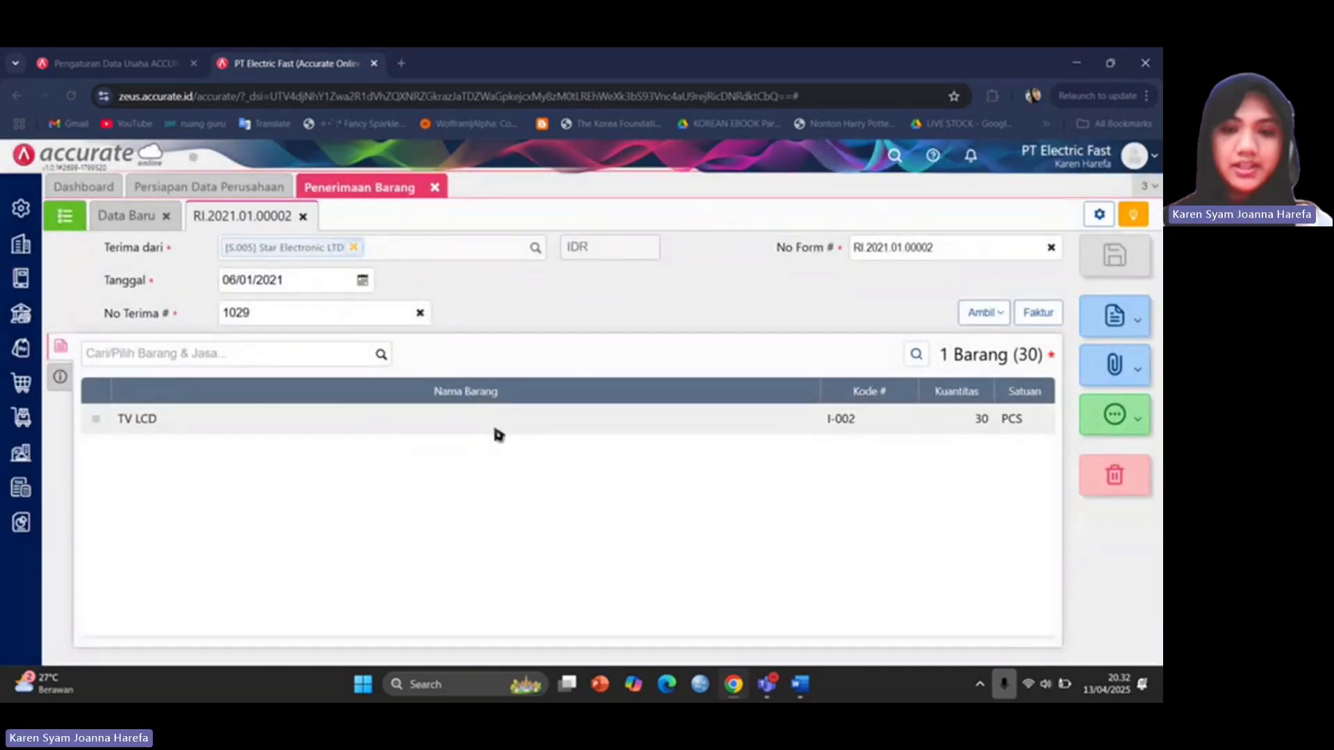
left_click(303, 217)
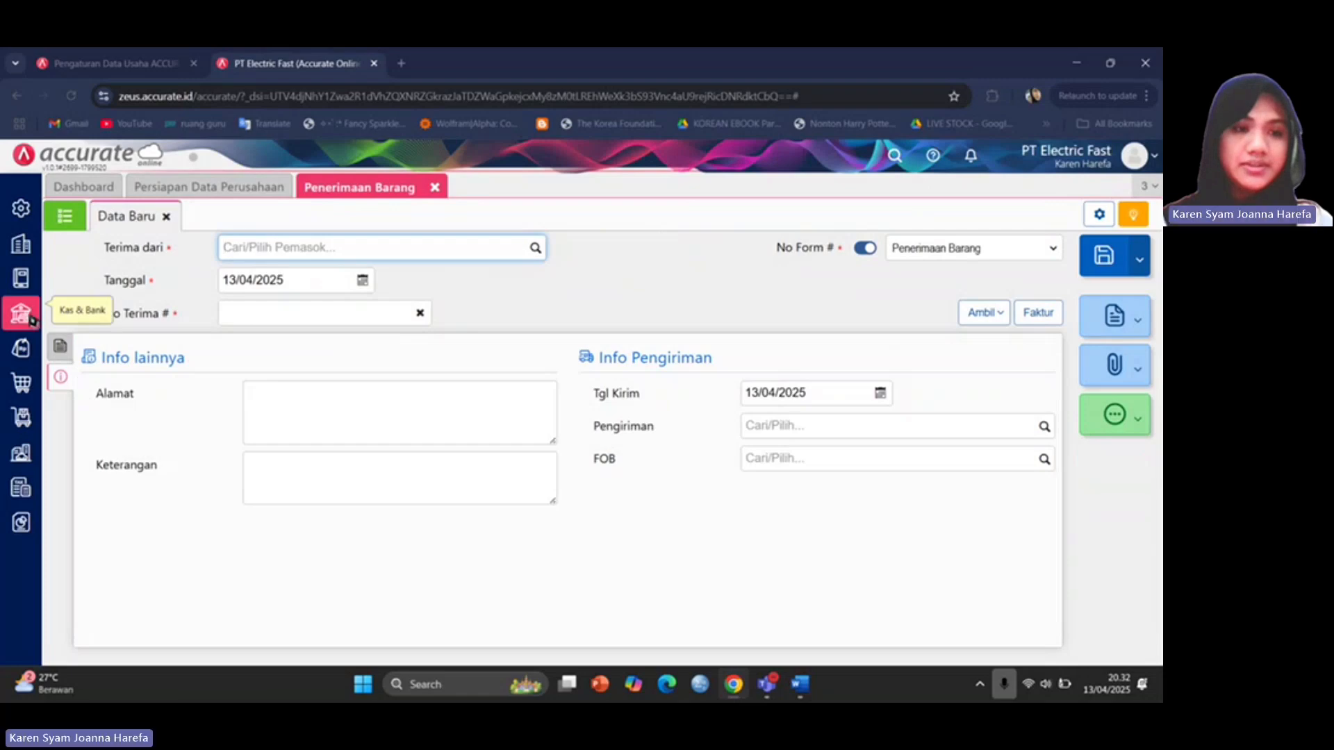
Open general journal JV.2021.01.00002 showing the 90.000.000 inventory debit and unbilled payable credit.
left_click(26, 281)
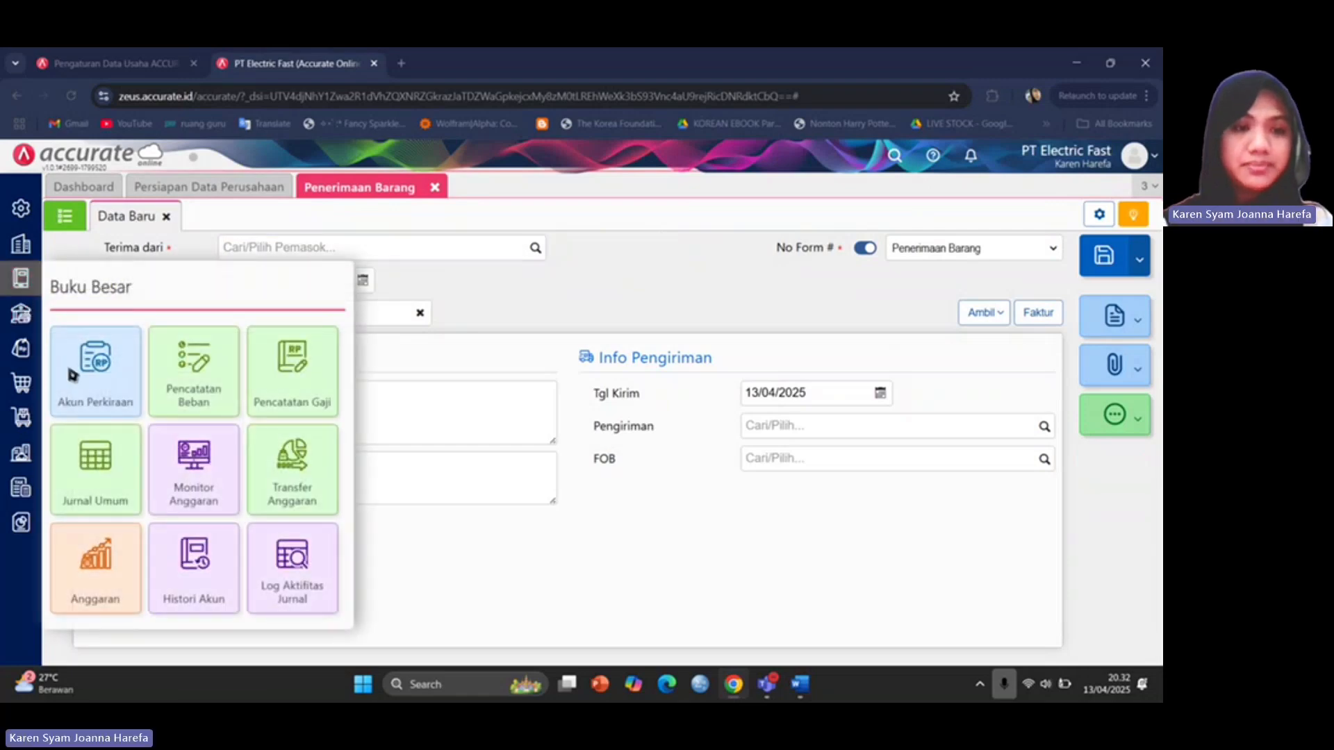
left_click(128, 473)
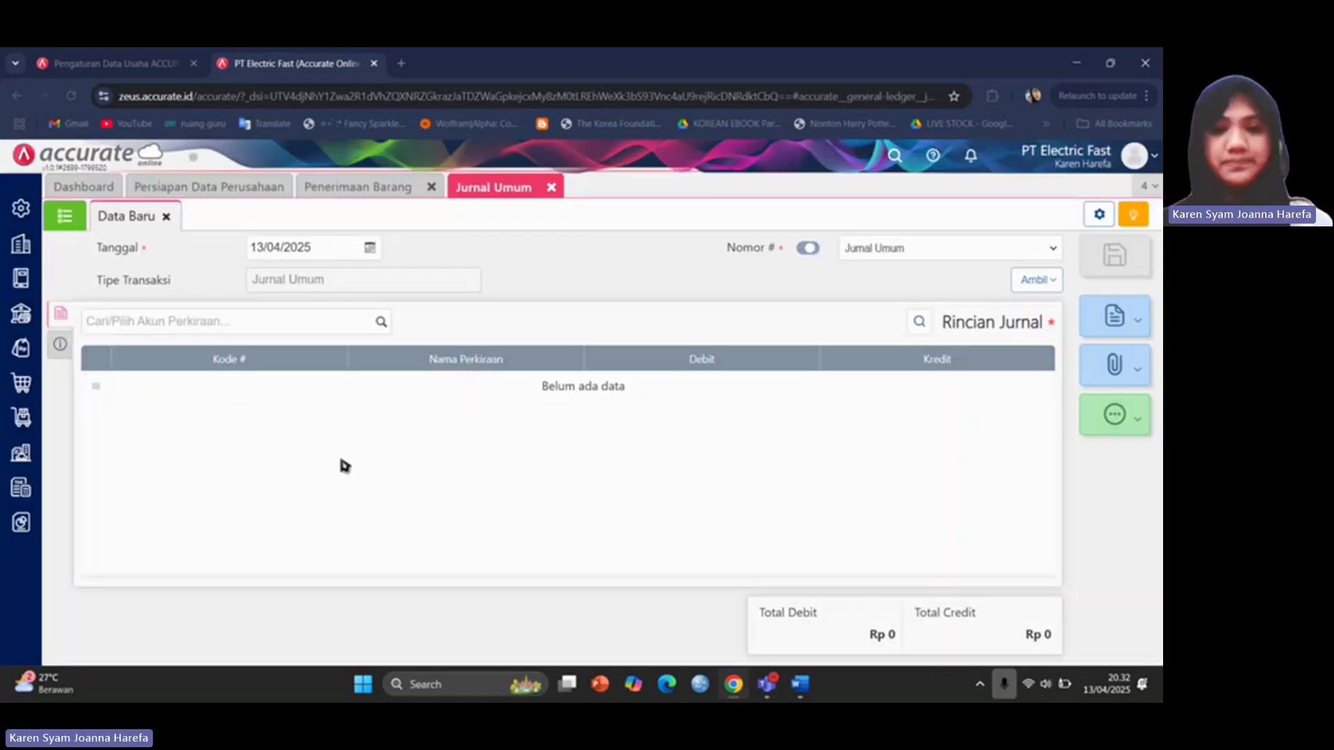
left_click(73, 219)
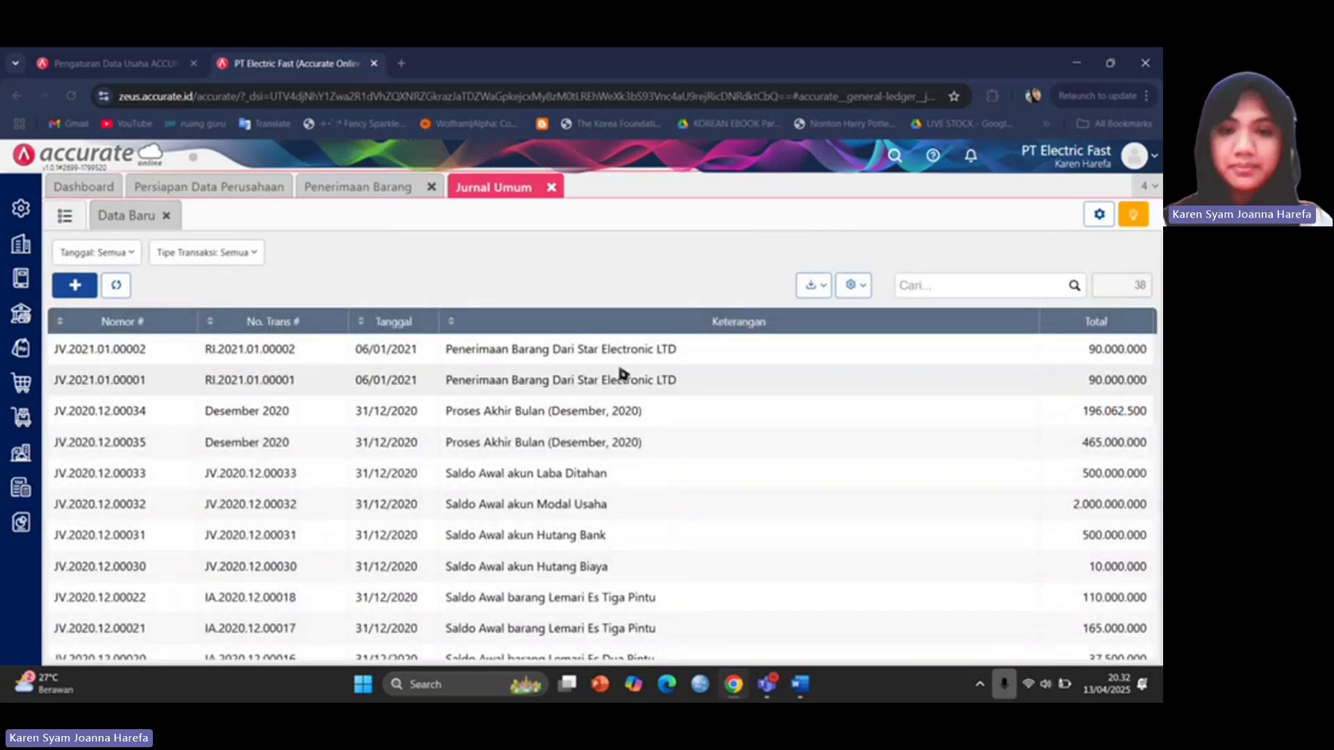
left_click(620, 355)
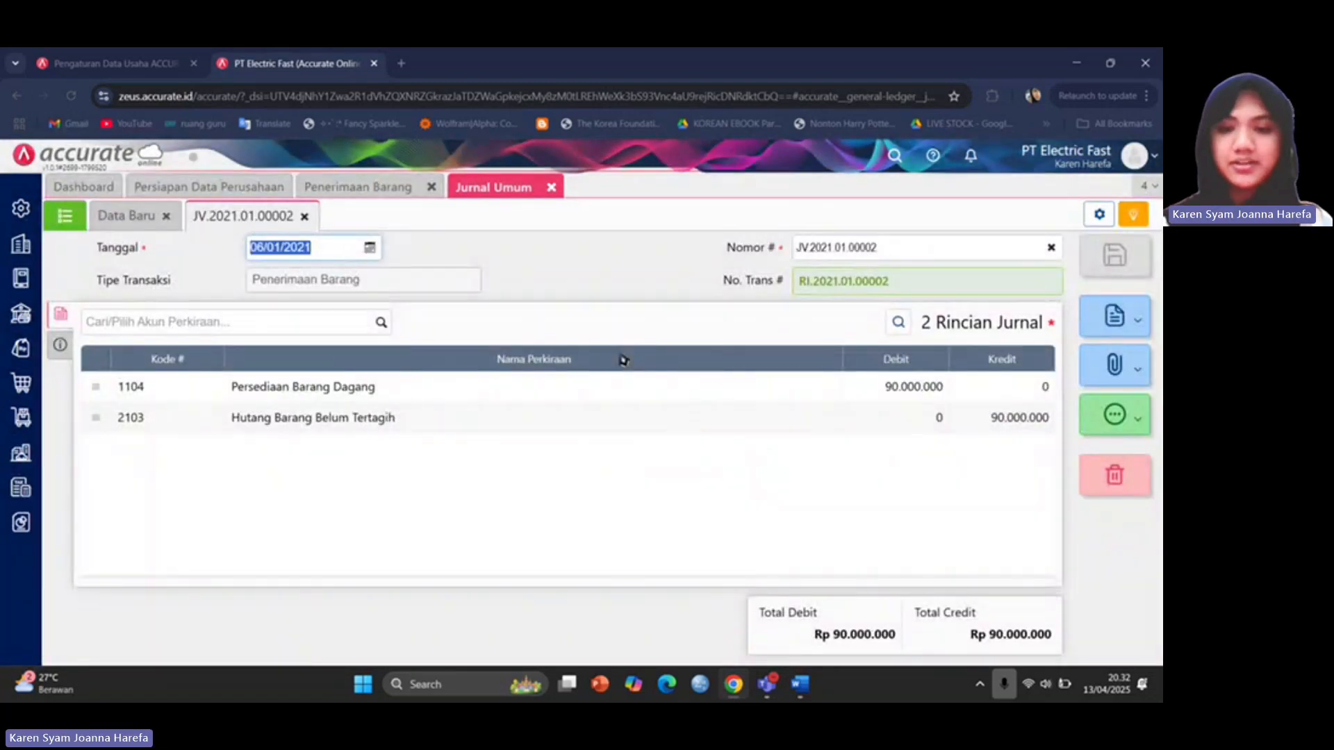